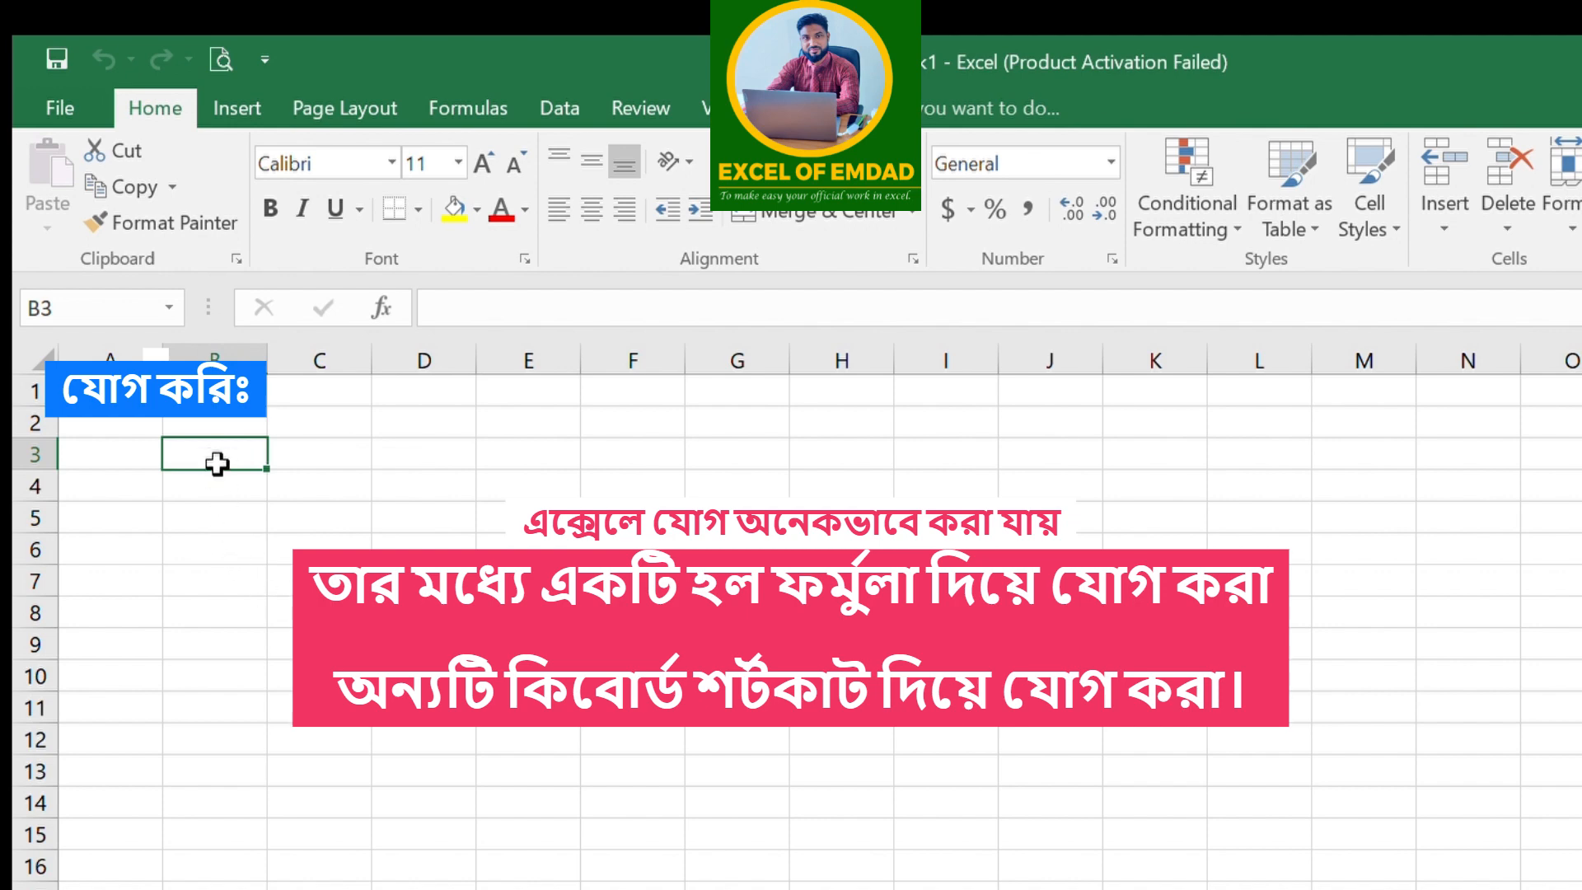
Enter the numbers 2, 5, 7, 9, 14, 29 and 27 one below another in cells B3 to B9
{"action": "type", "text": "2"}
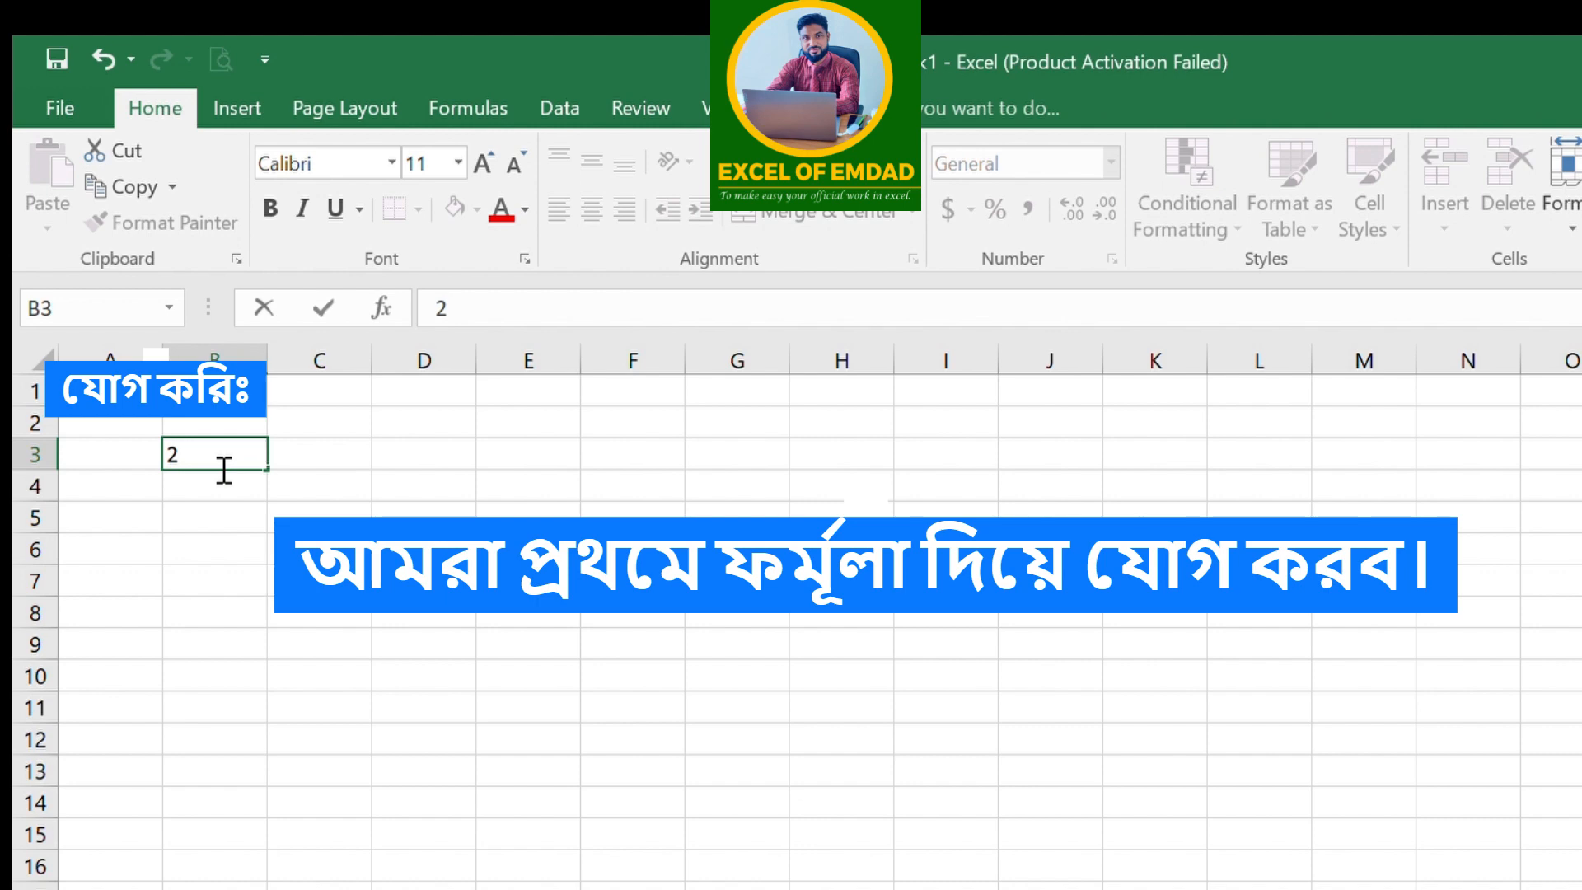
{"action": "key", "text": "Return"}
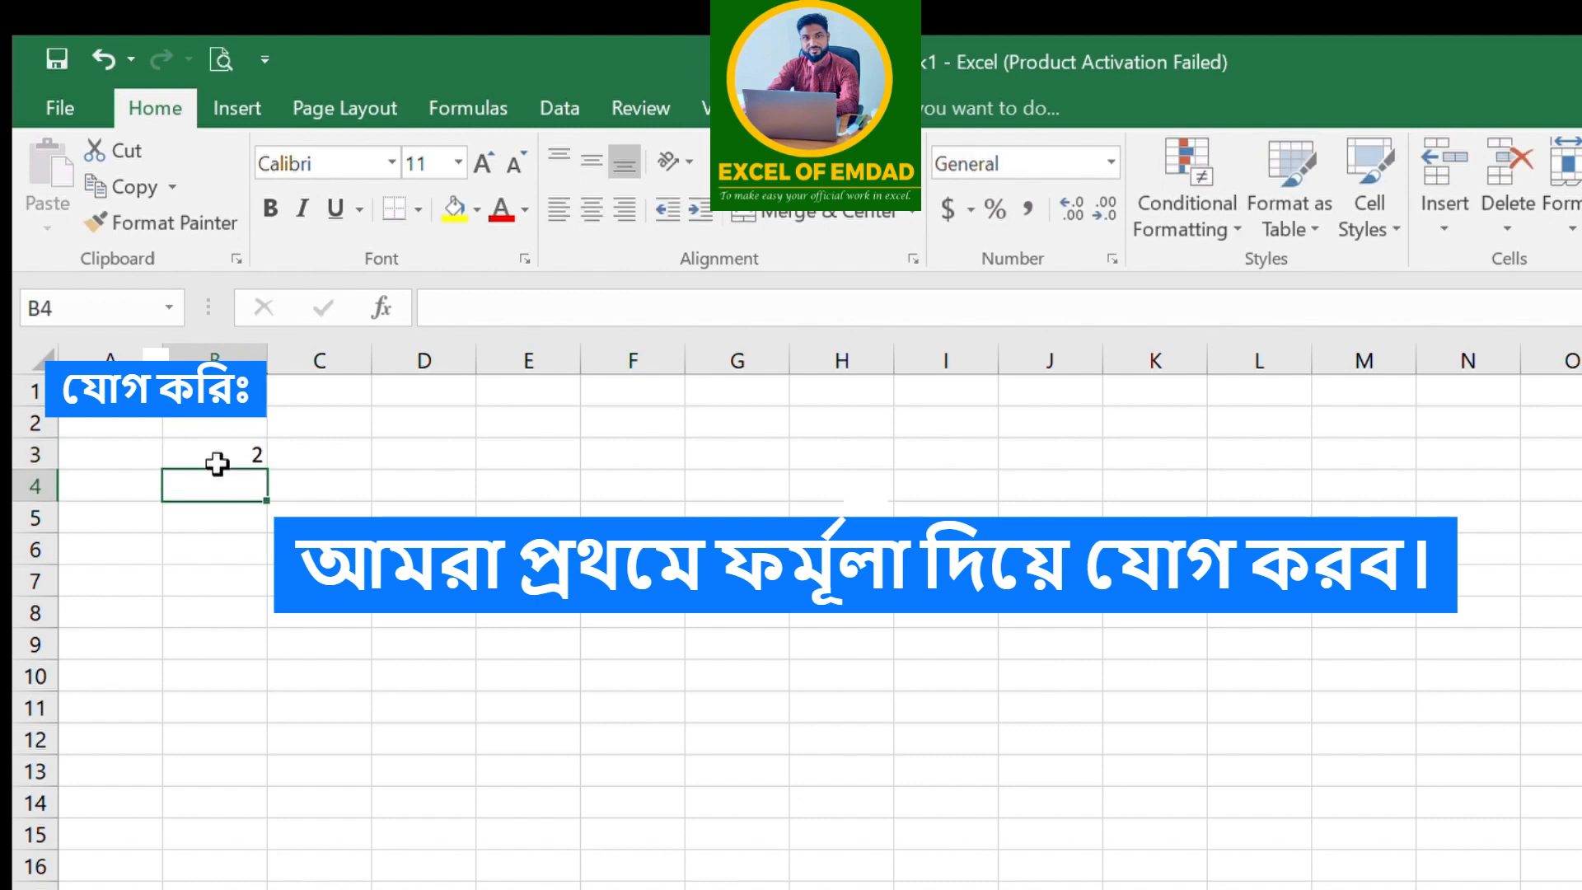
{"action": "type", "text": "5"}
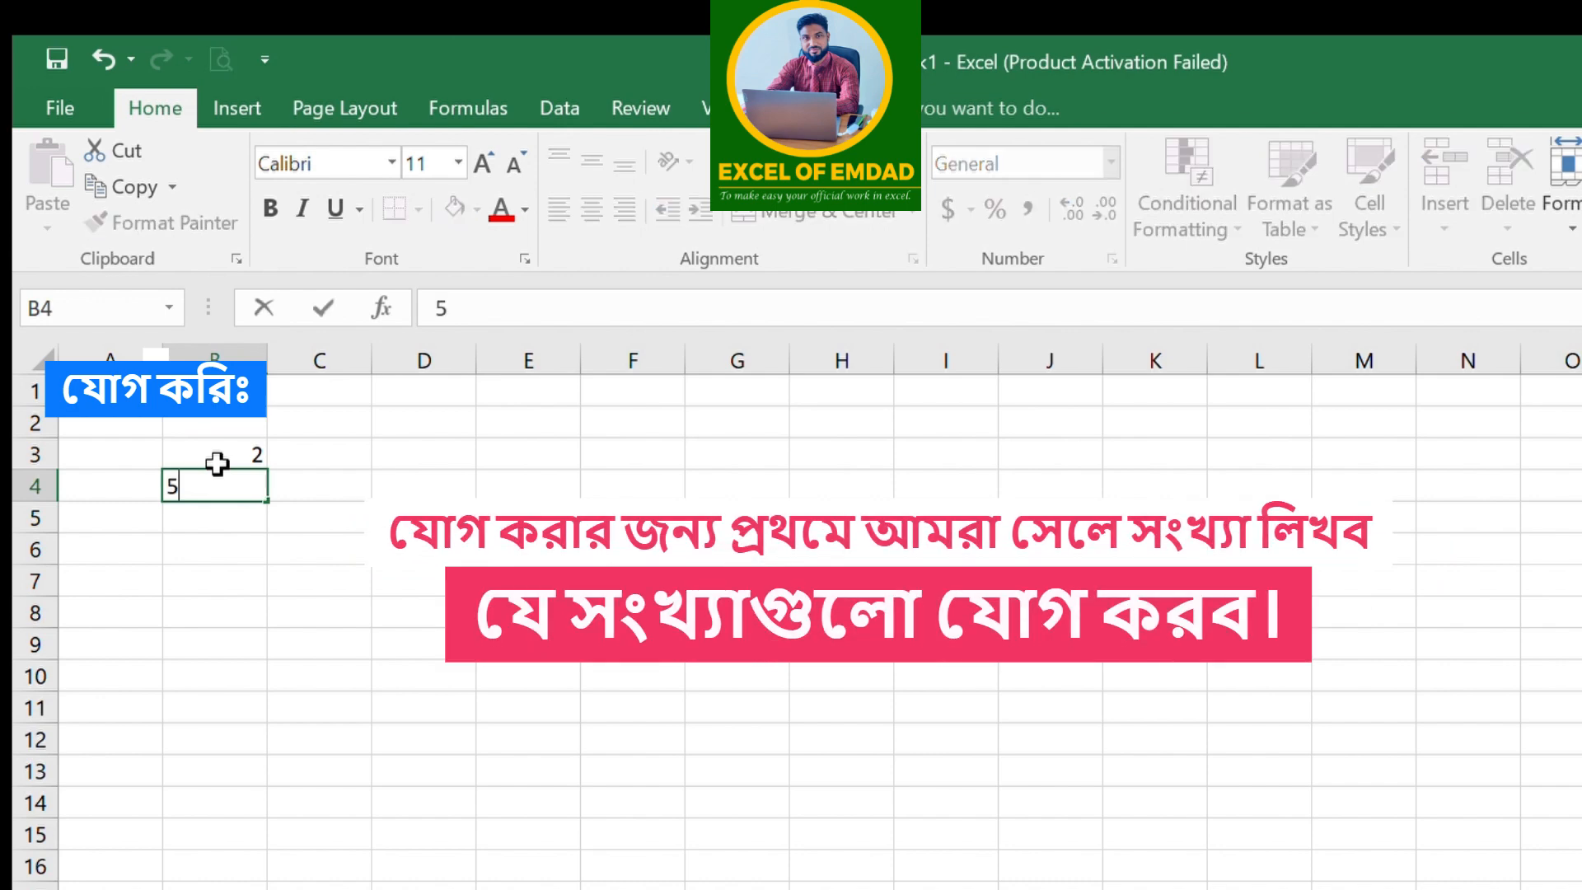
{"action": "key", "text": "Return"}
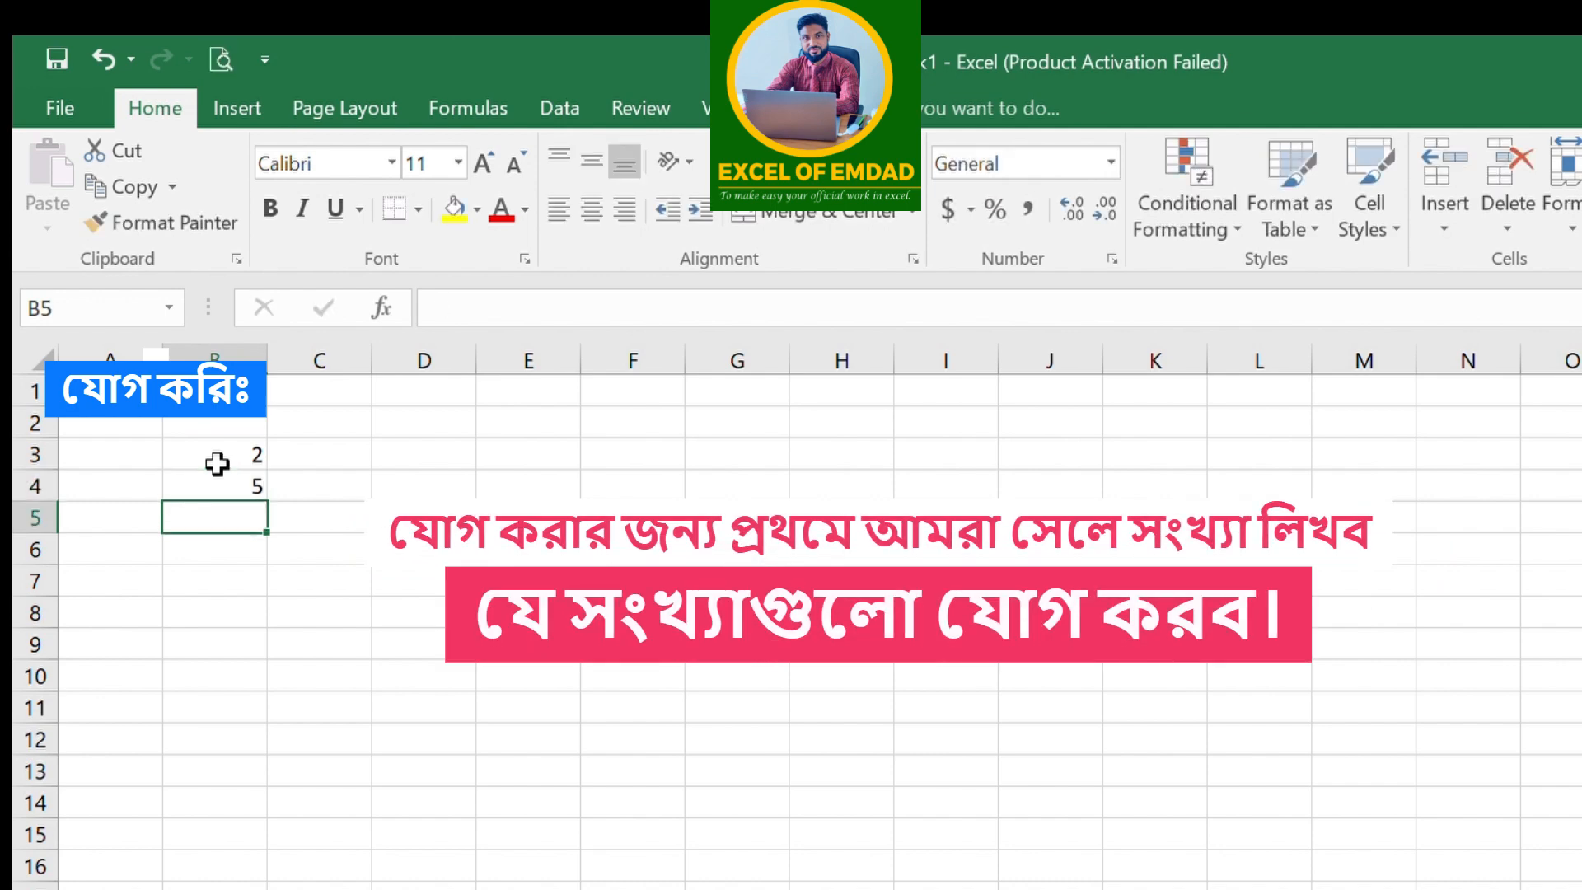
{"action": "type", "text": "7"}
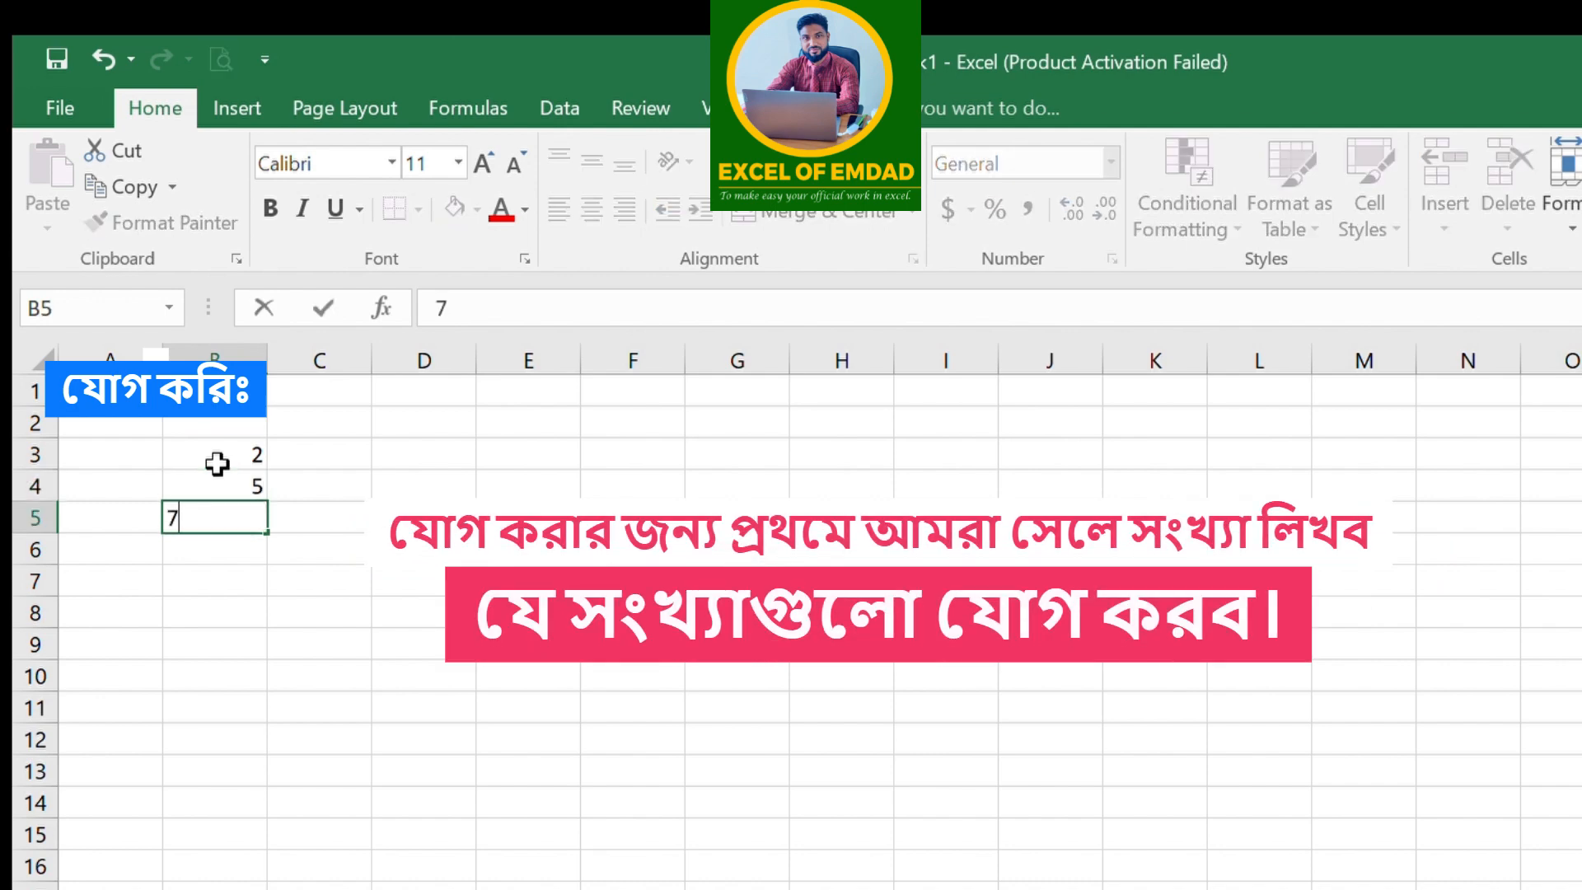
{"action": "key", "text": "Return"}
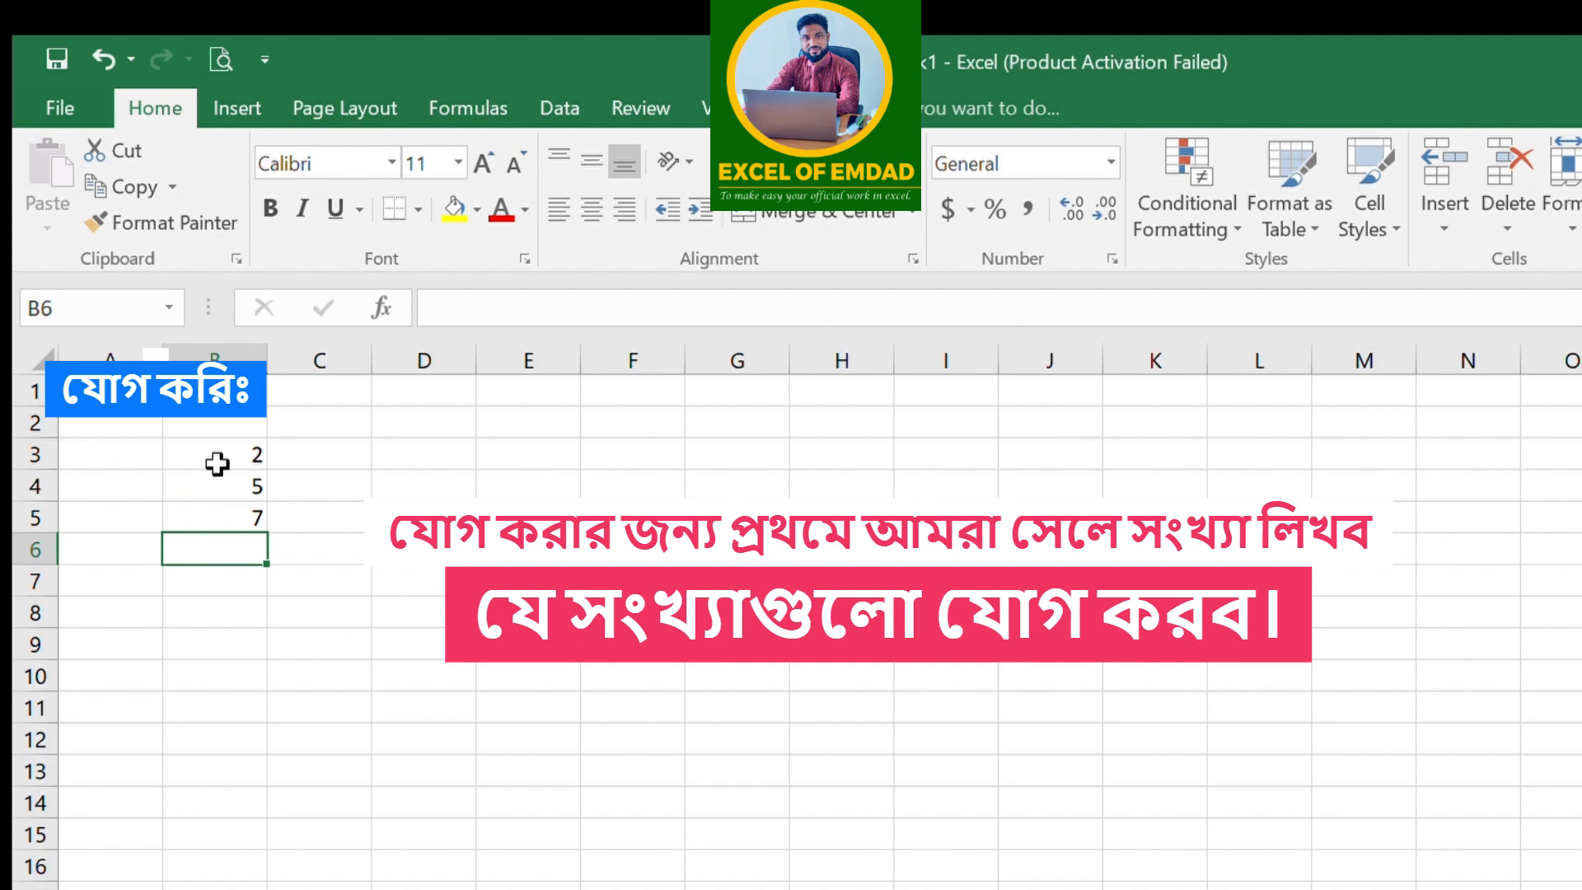
{"action": "type", "text": "9"}
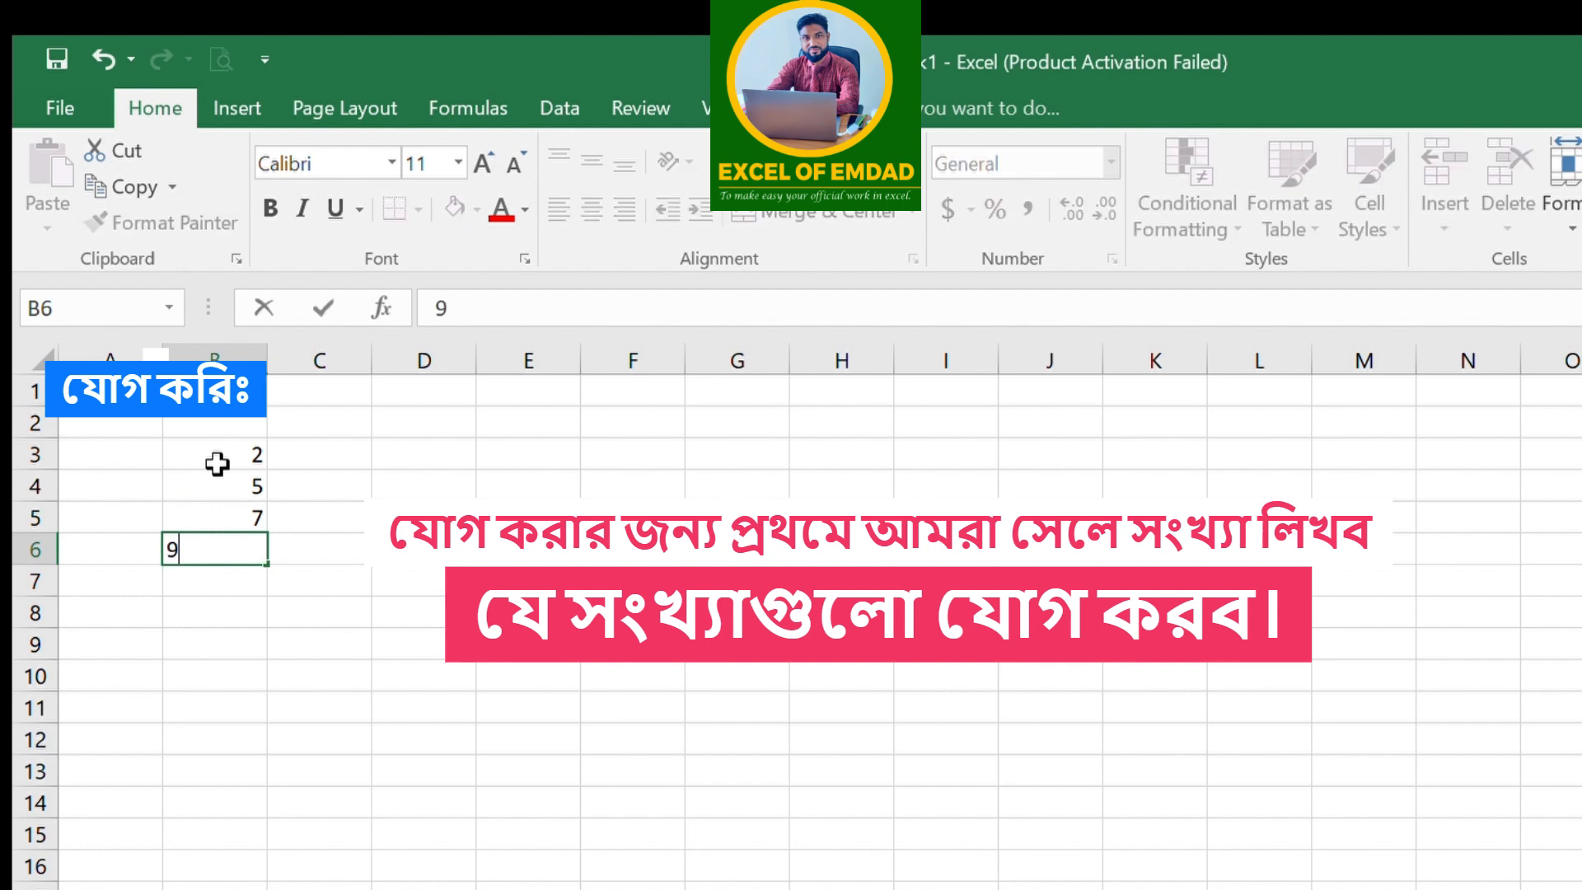
{"action": "key", "text": "Return"}
{"action": "type", "text": "1"}
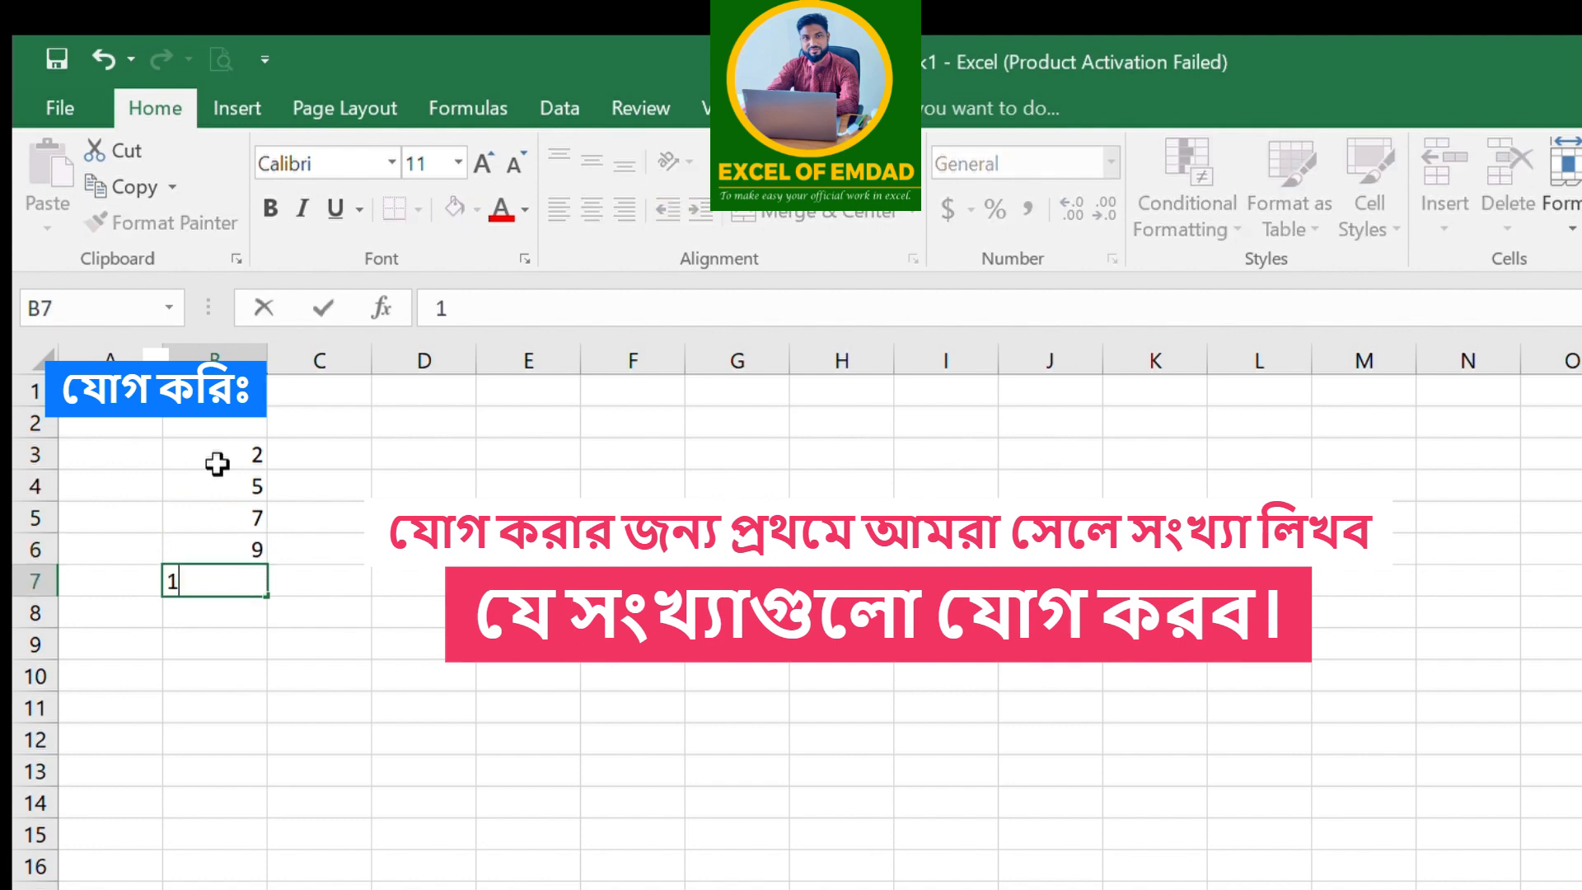
{"action": "type", "text": "4"}
{"action": "key", "text": "Return"}
{"action": "type", "text": "29"}
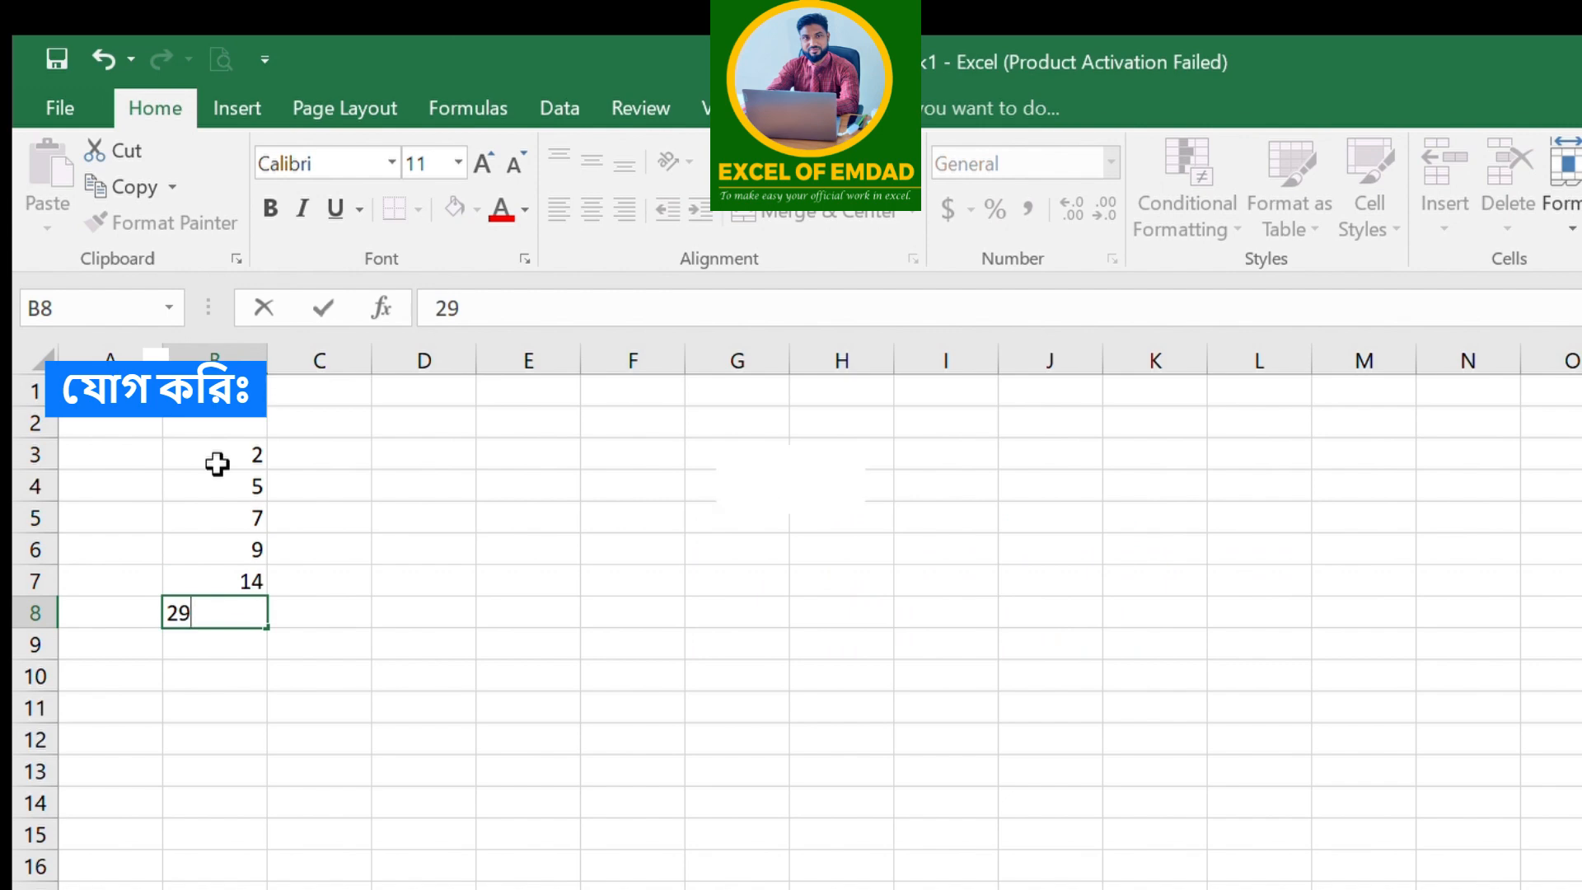
{"action": "key", "text": "Return"}
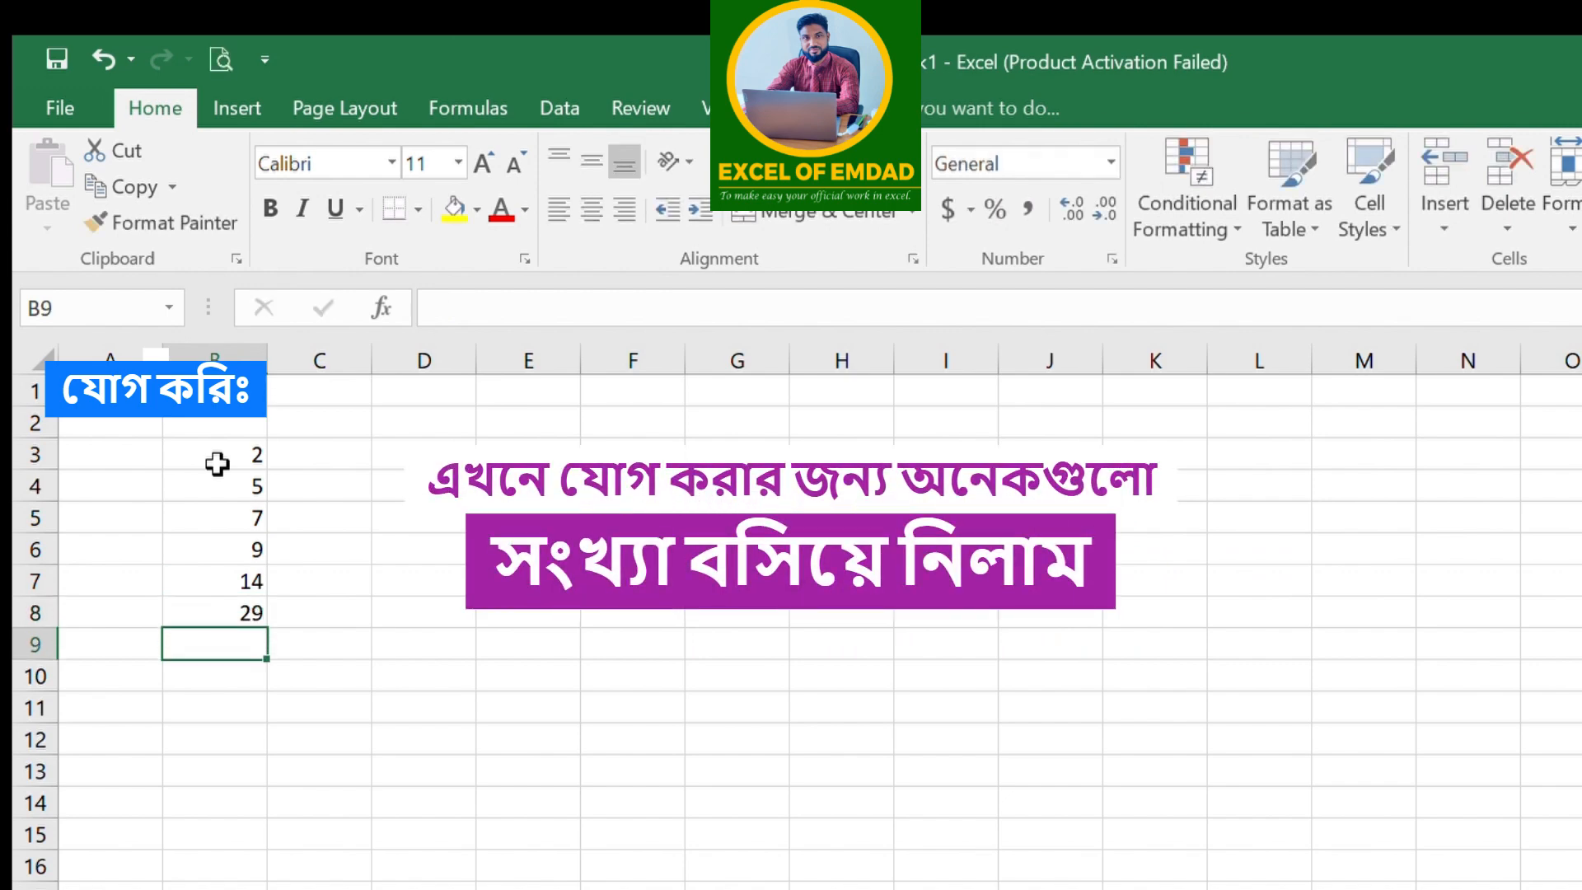
{"action": "type", "text": "27"}
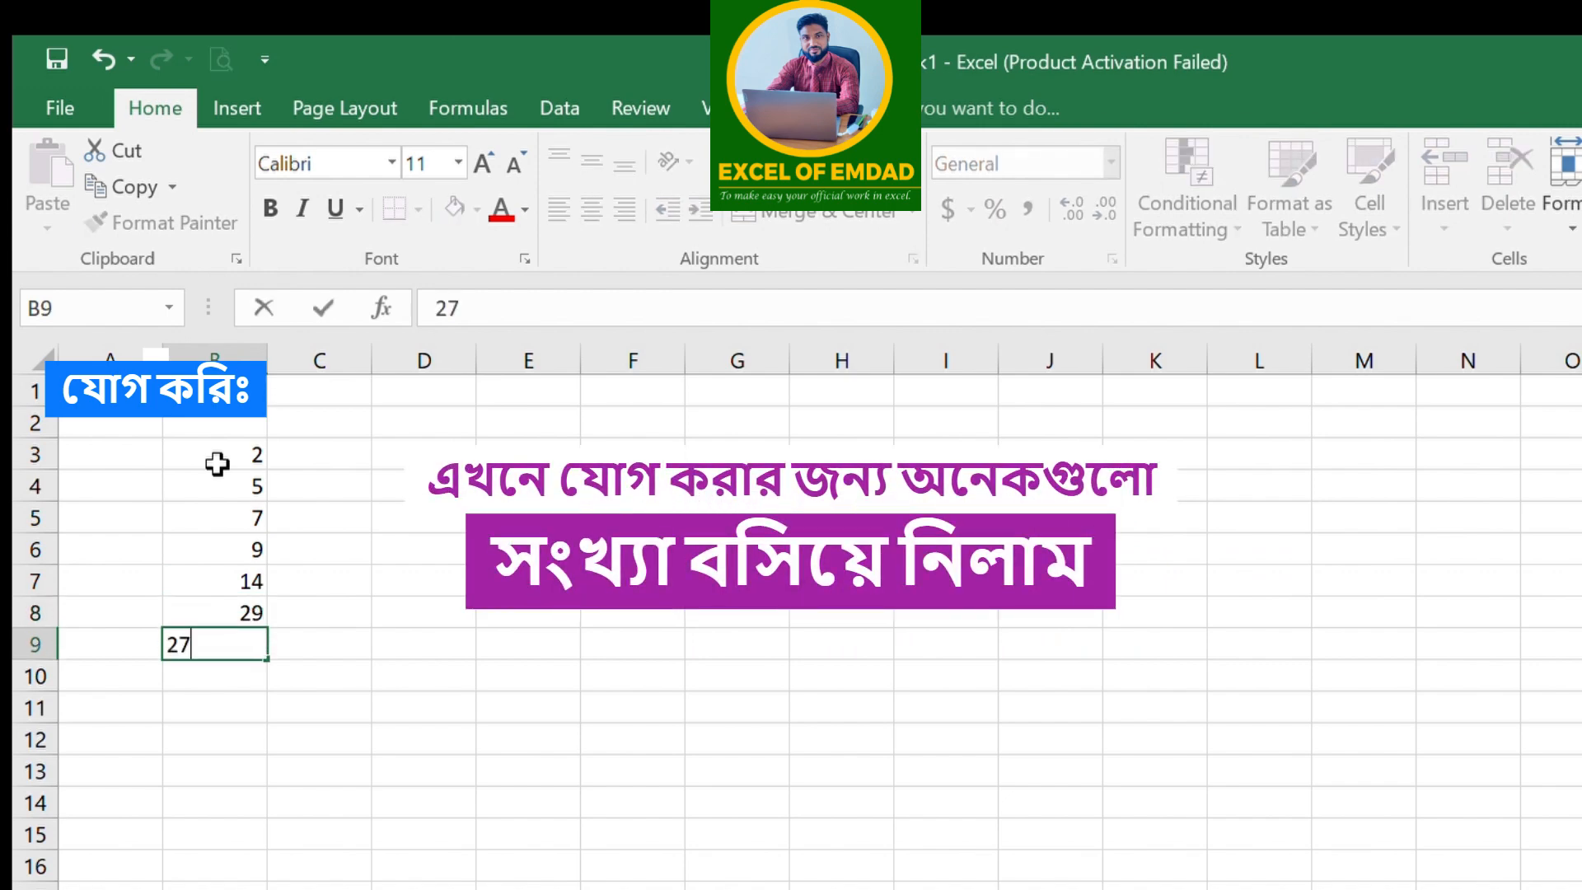
{"action": "key", "text": "Return"}
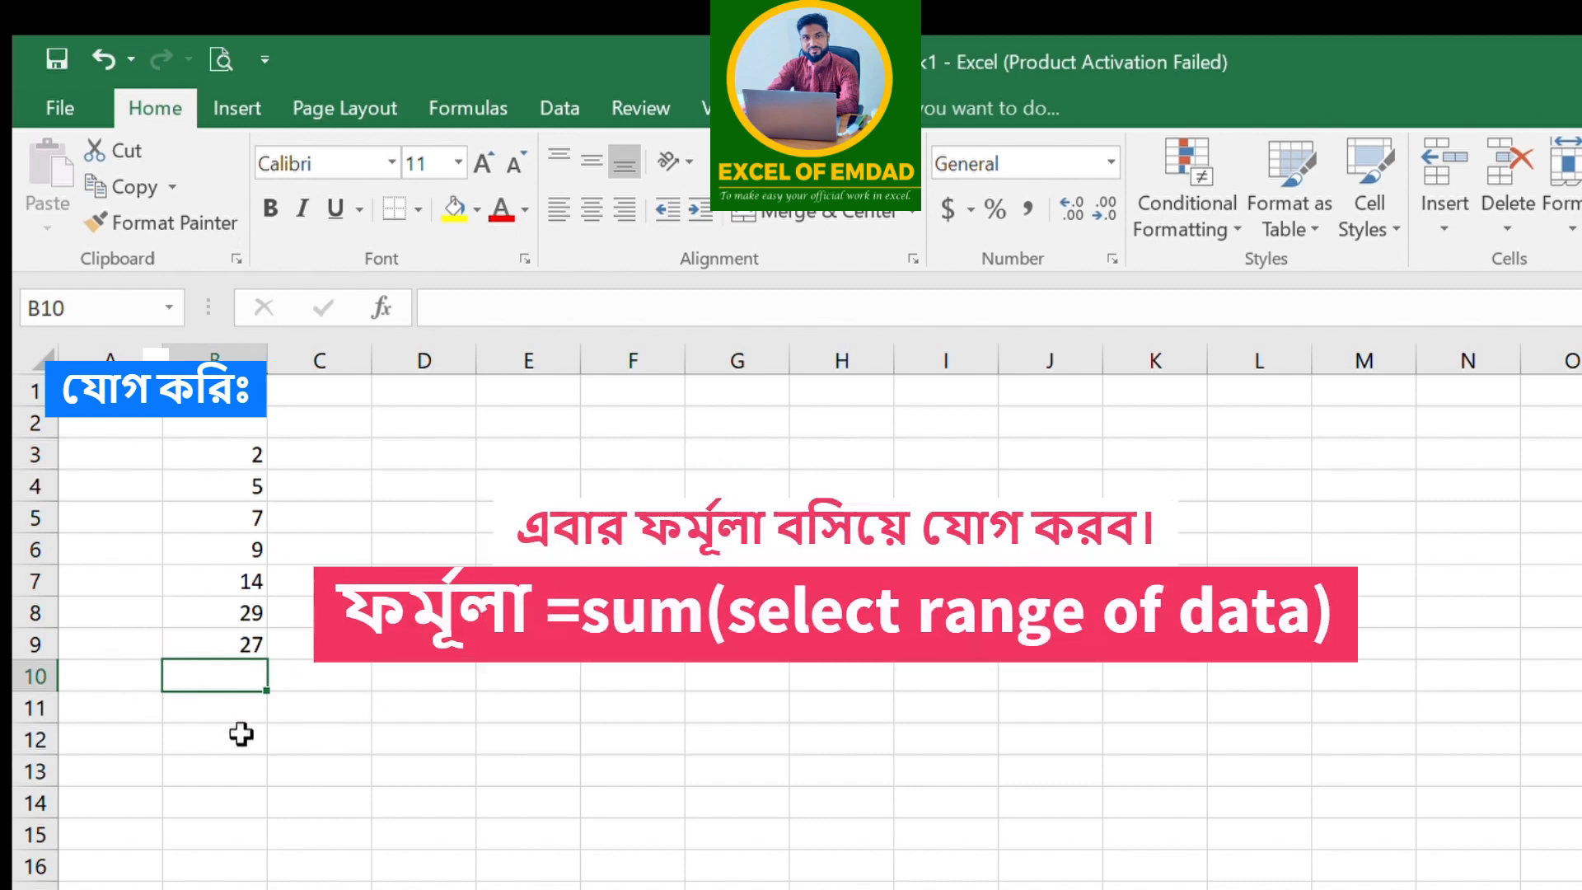
Enter a SUM formula in B10 that adds the range B3:B9
{"action": "type", "text": "=sum"}
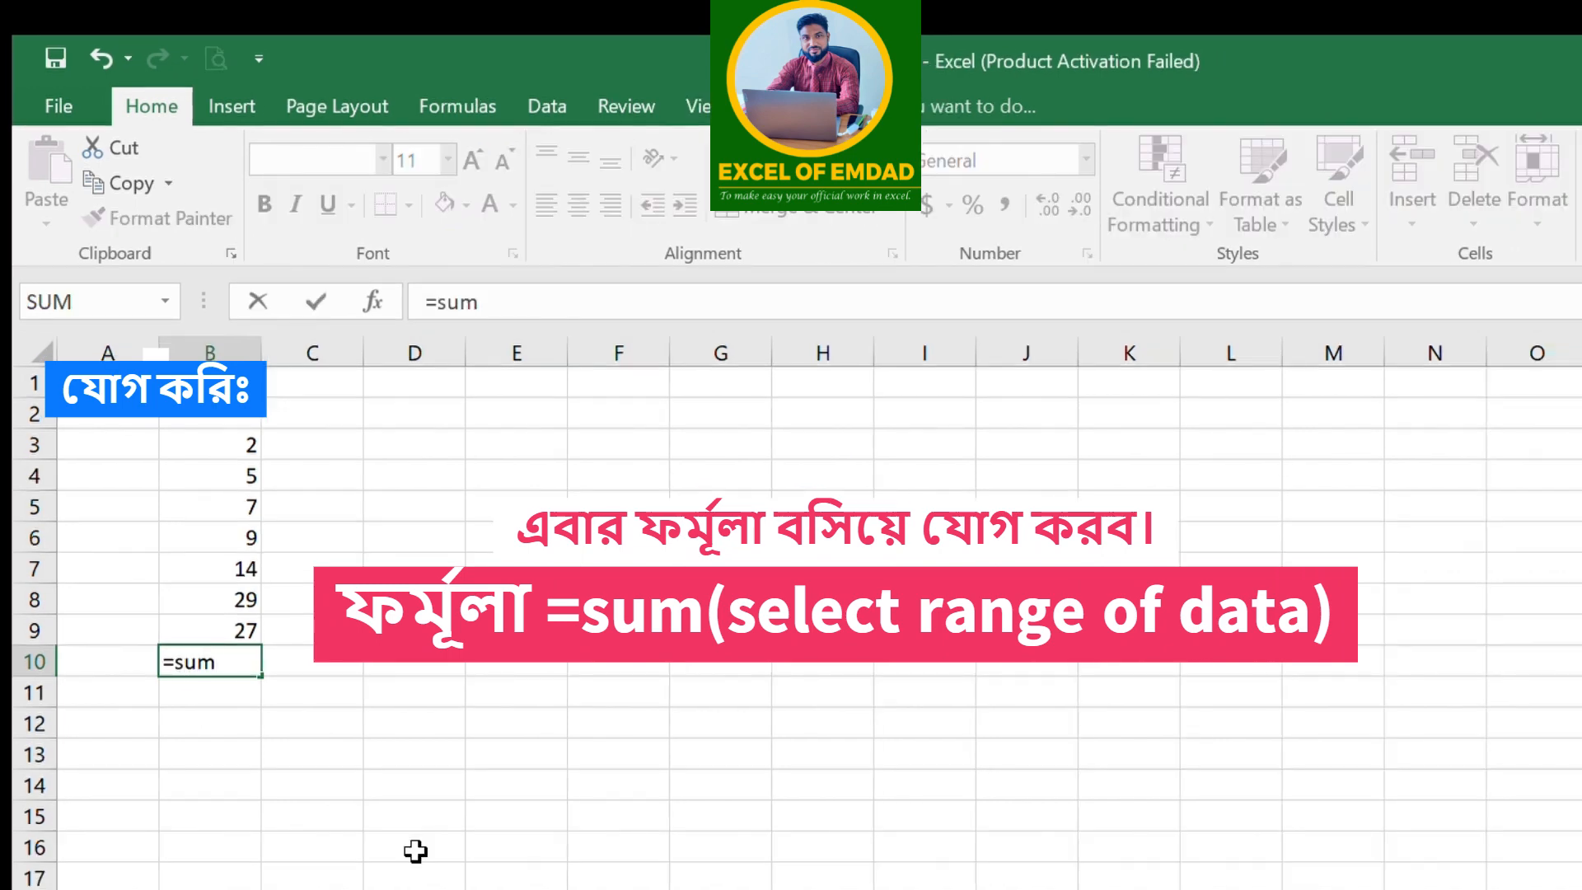
{"action": "type", "text": "("}
{"action": "left_click", "coordinate": [226, 450]}
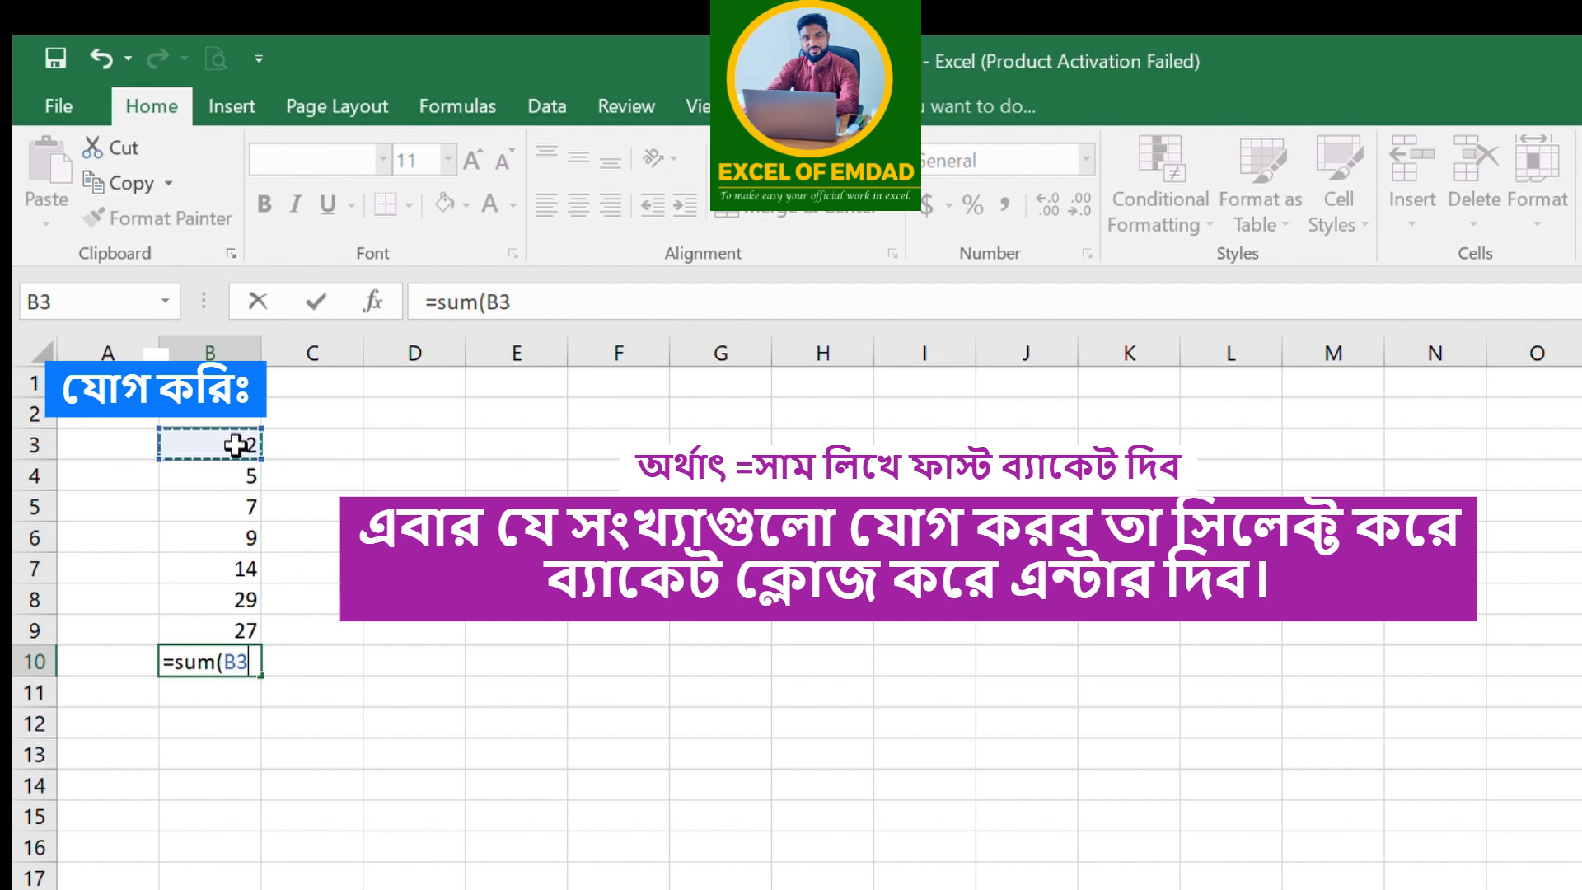
{"action": "left_click_drag", "start_coordinate": [245, 445], "coordinate": [258, 626]}
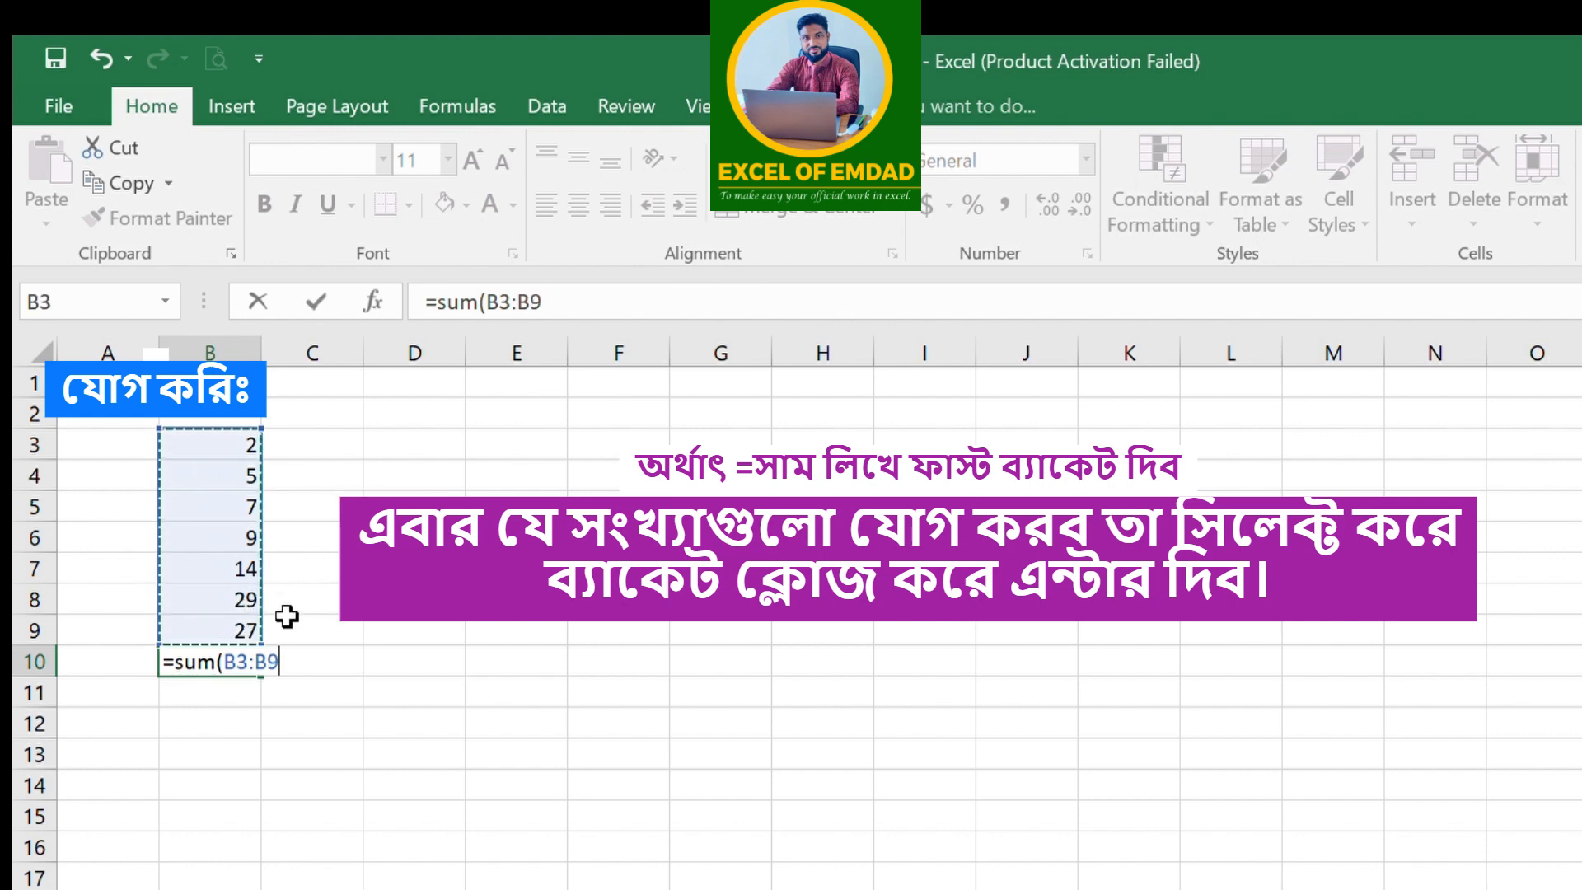
{"action": "key", "text": "Return"}
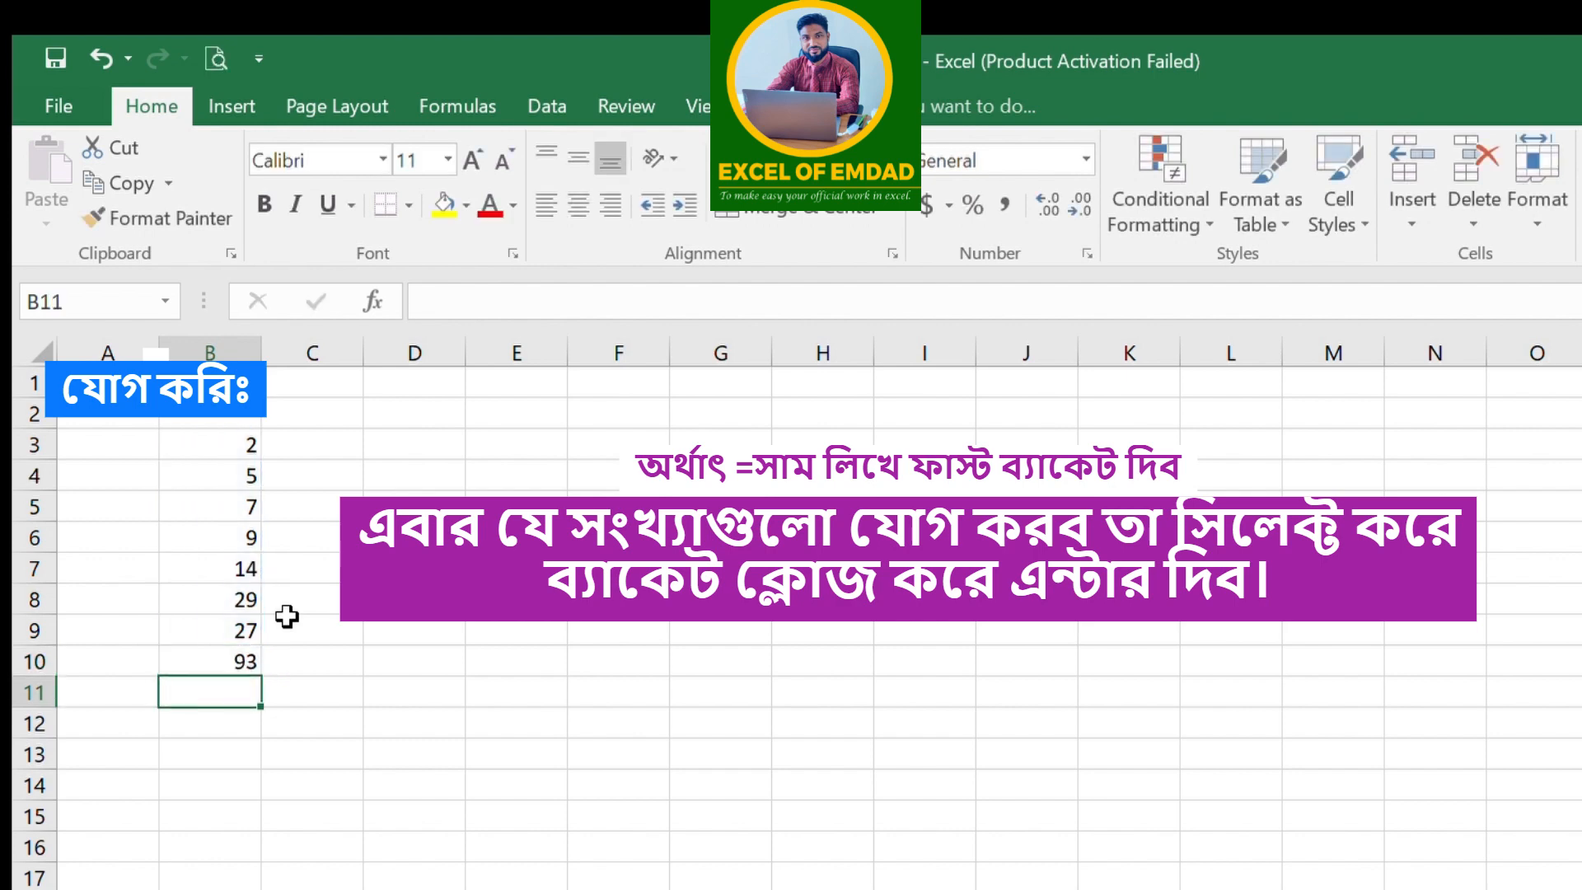
Format the total in B10 with a red font and a yellow fill
{"action": "left_click", "coordinate": [232, 664]}
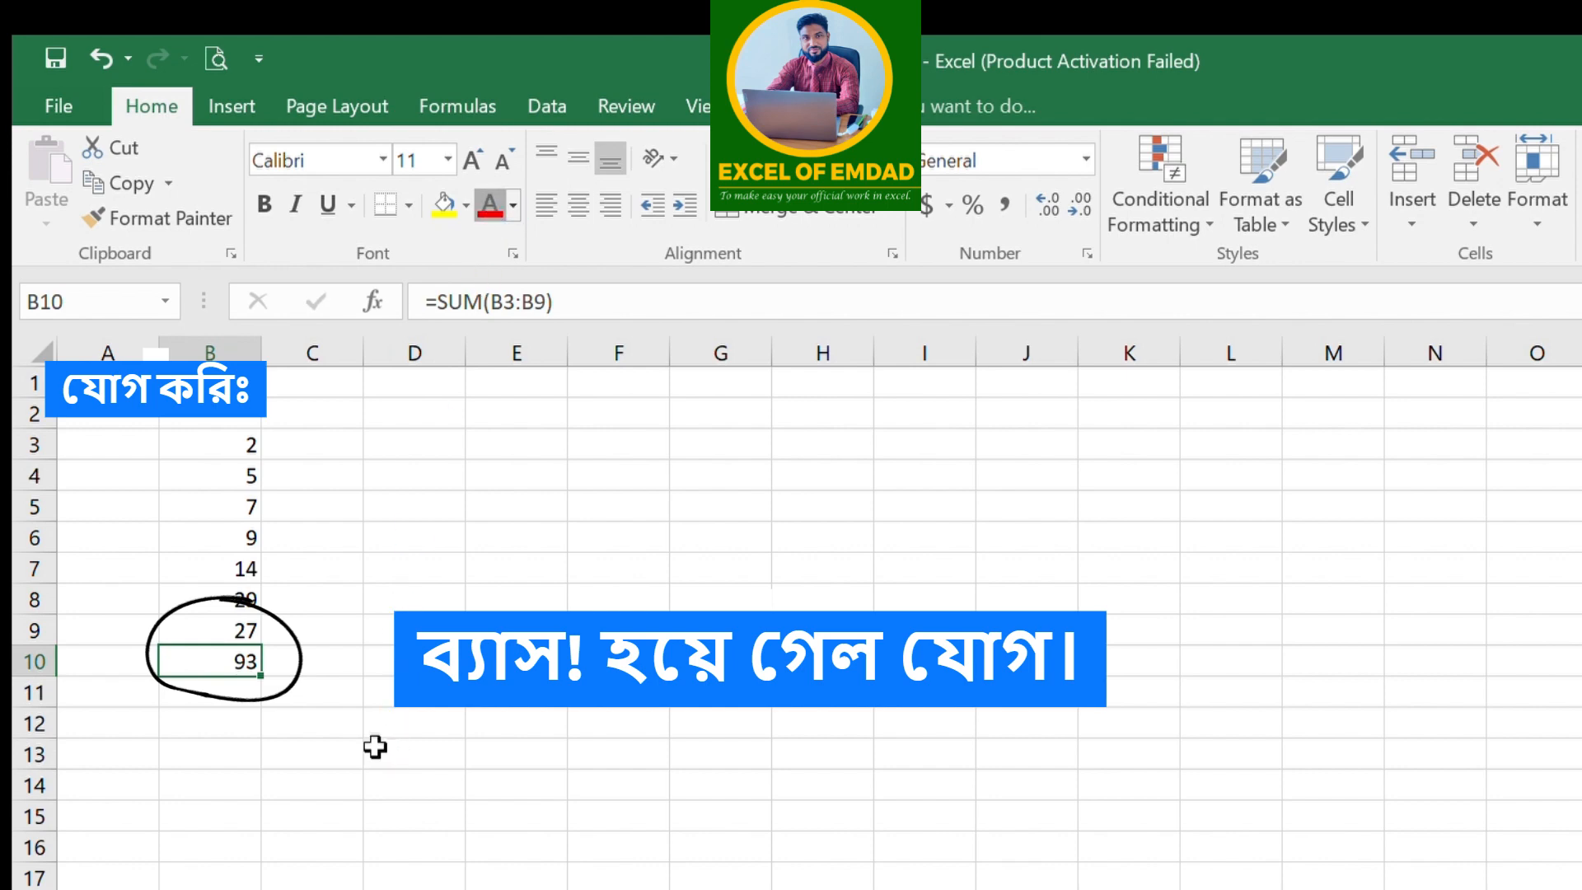
{"action": "left_click", "coordinate": [443, 204]}
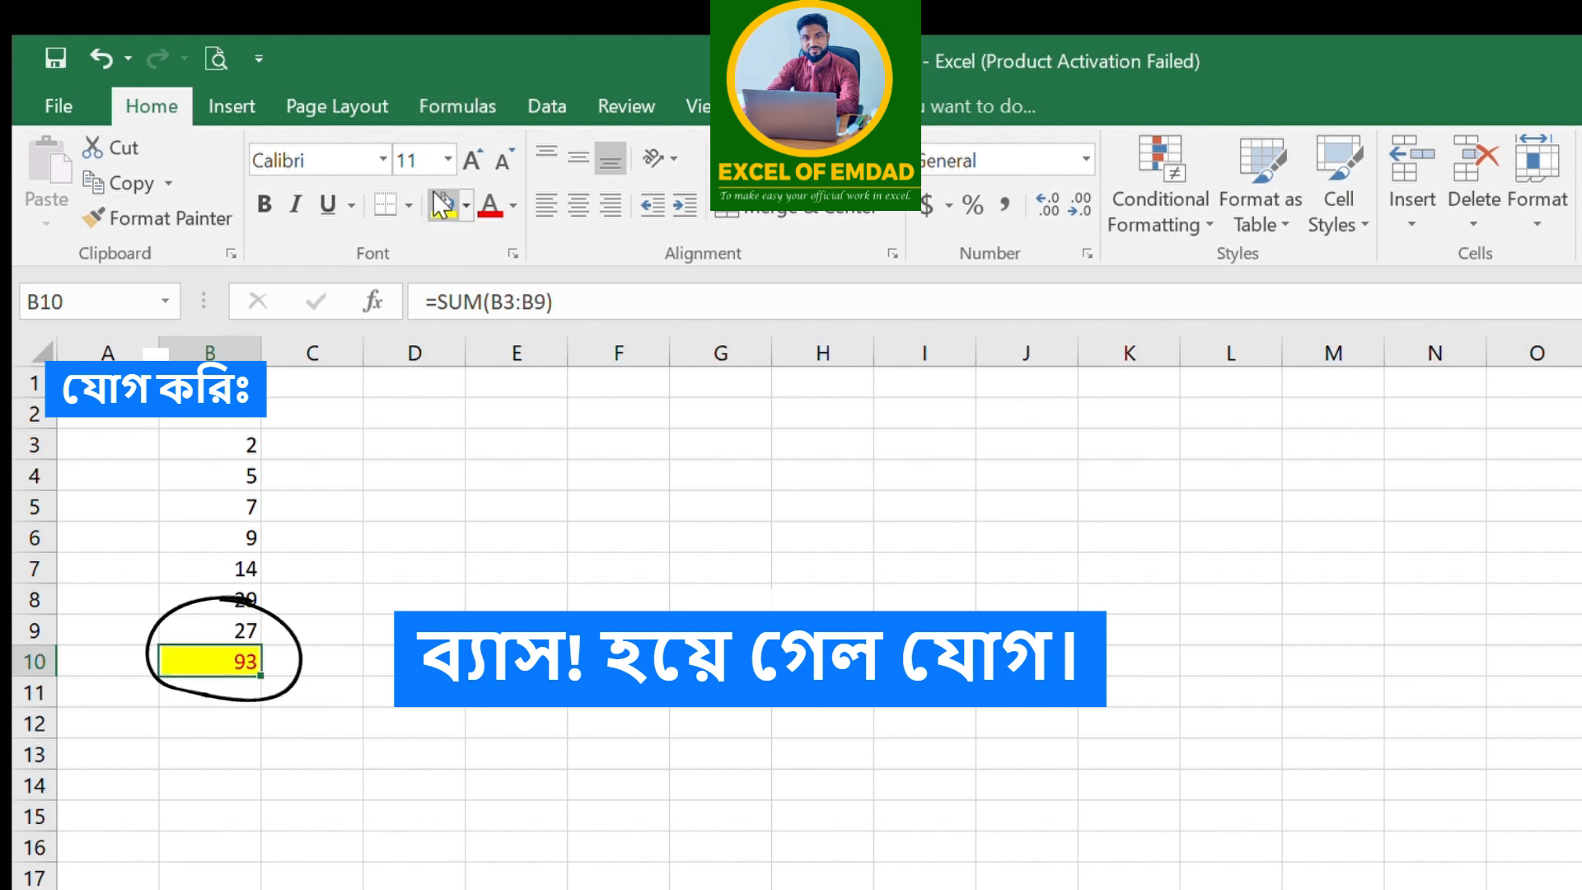
{"action": "left_click", "coordinate": [475, 749]}
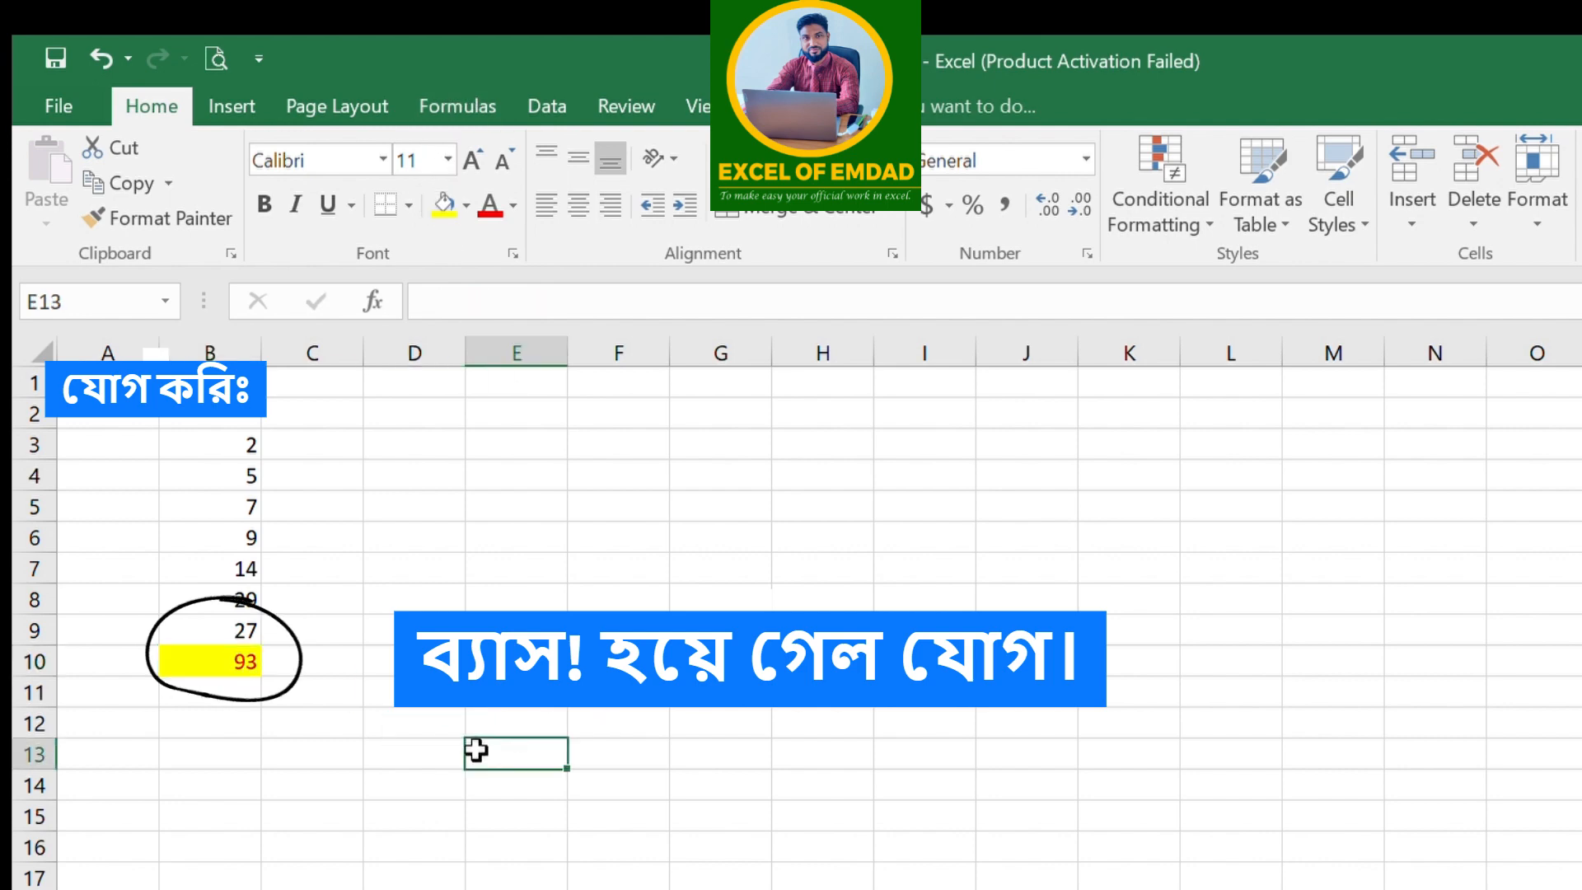
Clear the SUM formula from B10 while leaving the cell's formatting in place
{"action": "left_click", "coordinate": [244, 661]}
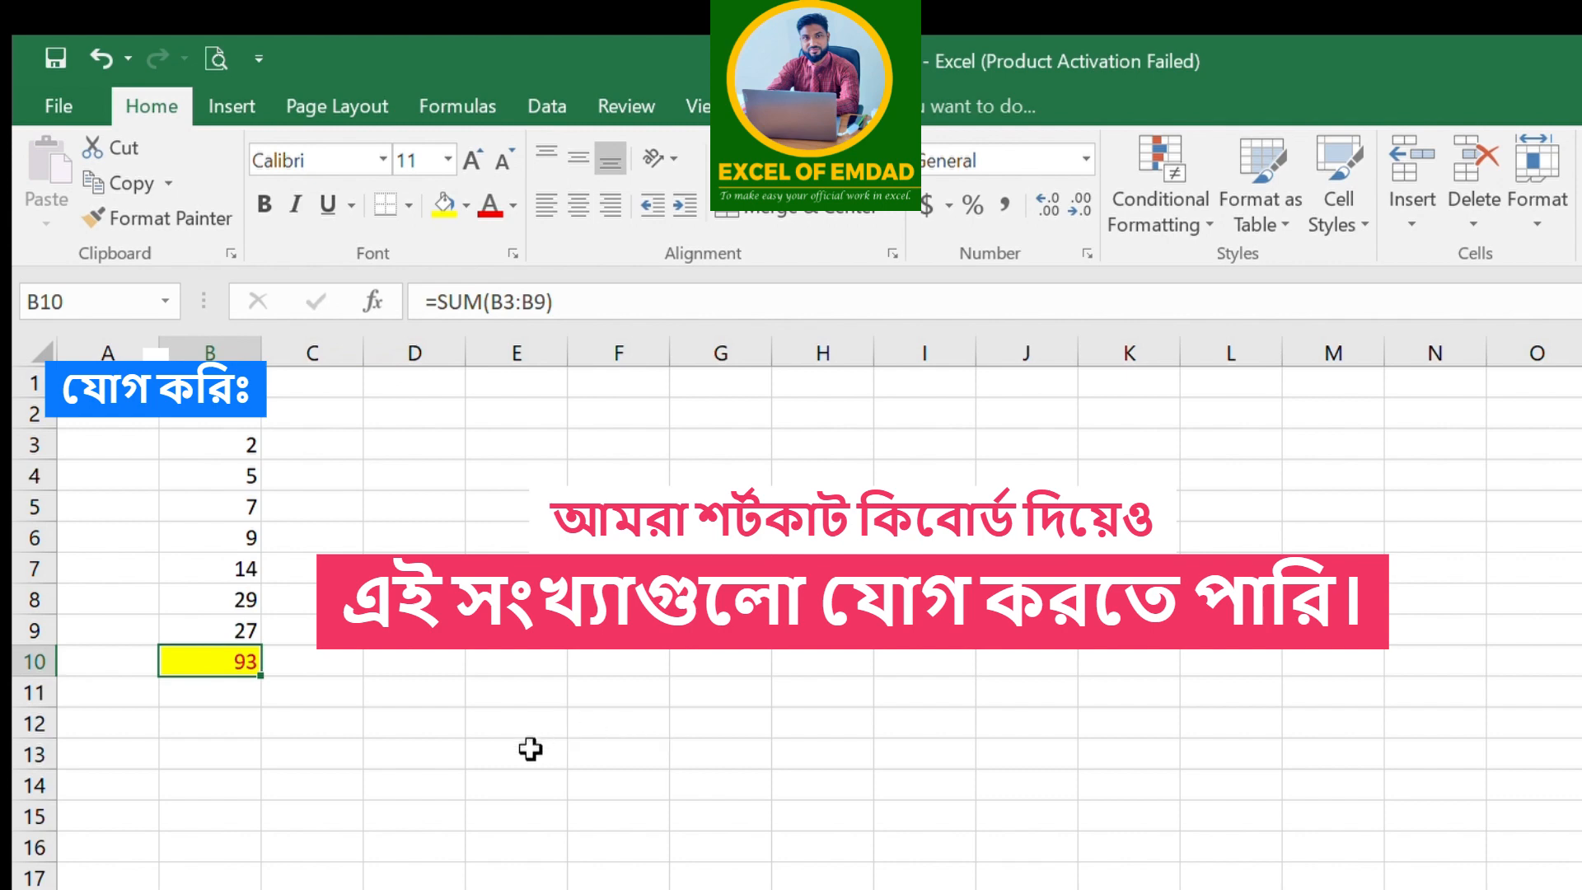
{"action": "key", "text": "Delete"}
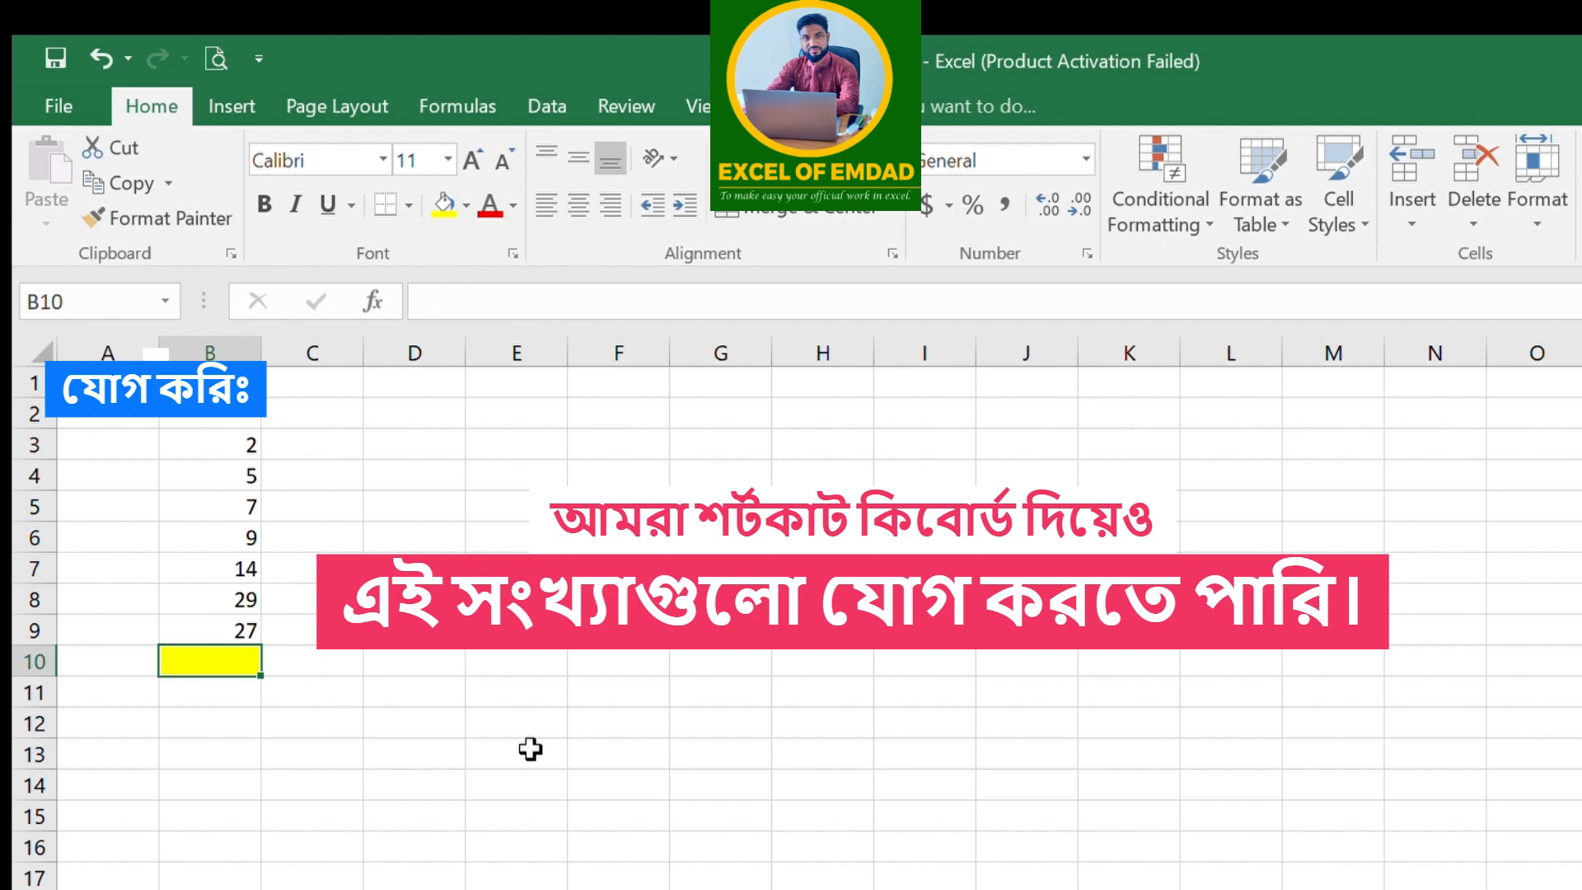
{"action": "left_click", "coordinate": [433, 664]}
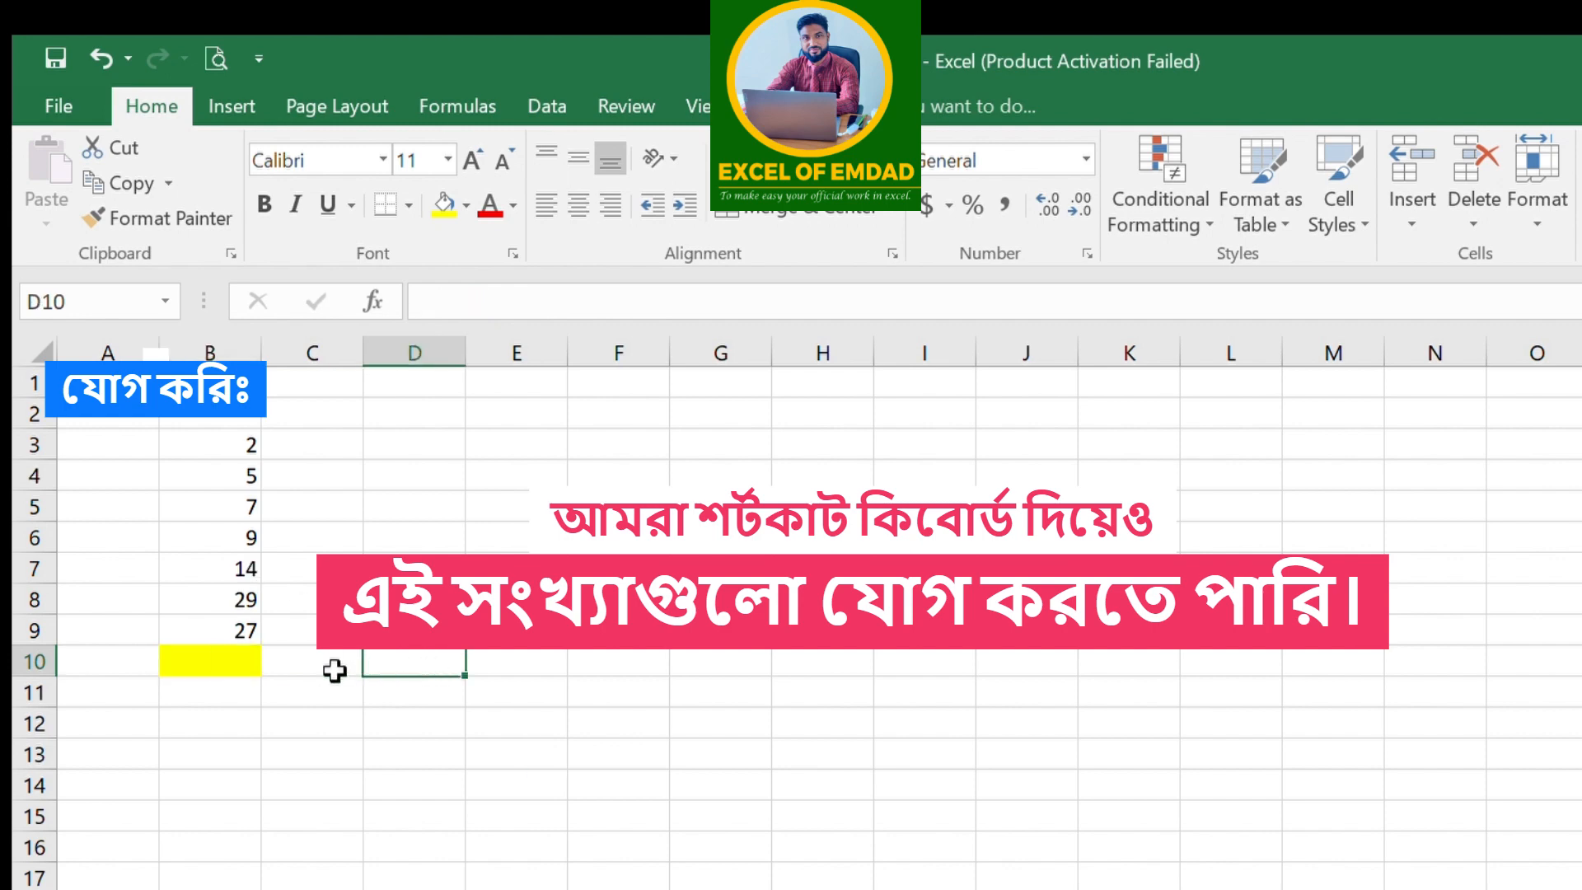
{"action": "left_click", "coordinate": [231, 654]}
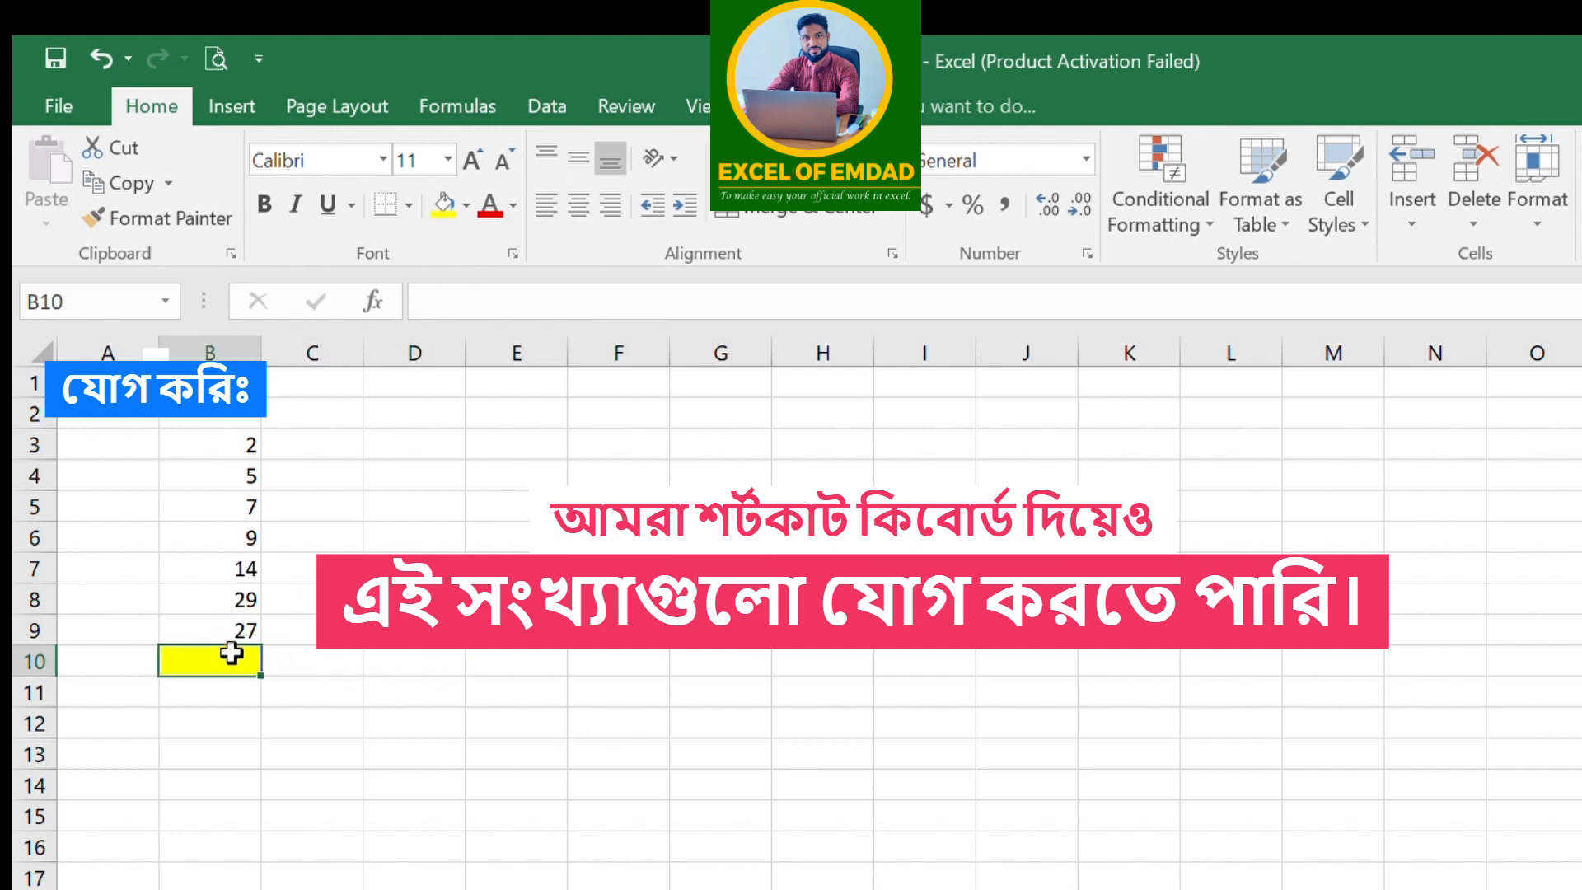
Enter the shortcut note "Alt+=" as text in cell C11
{"action": "left_click", "coordinate": [298, 698]}
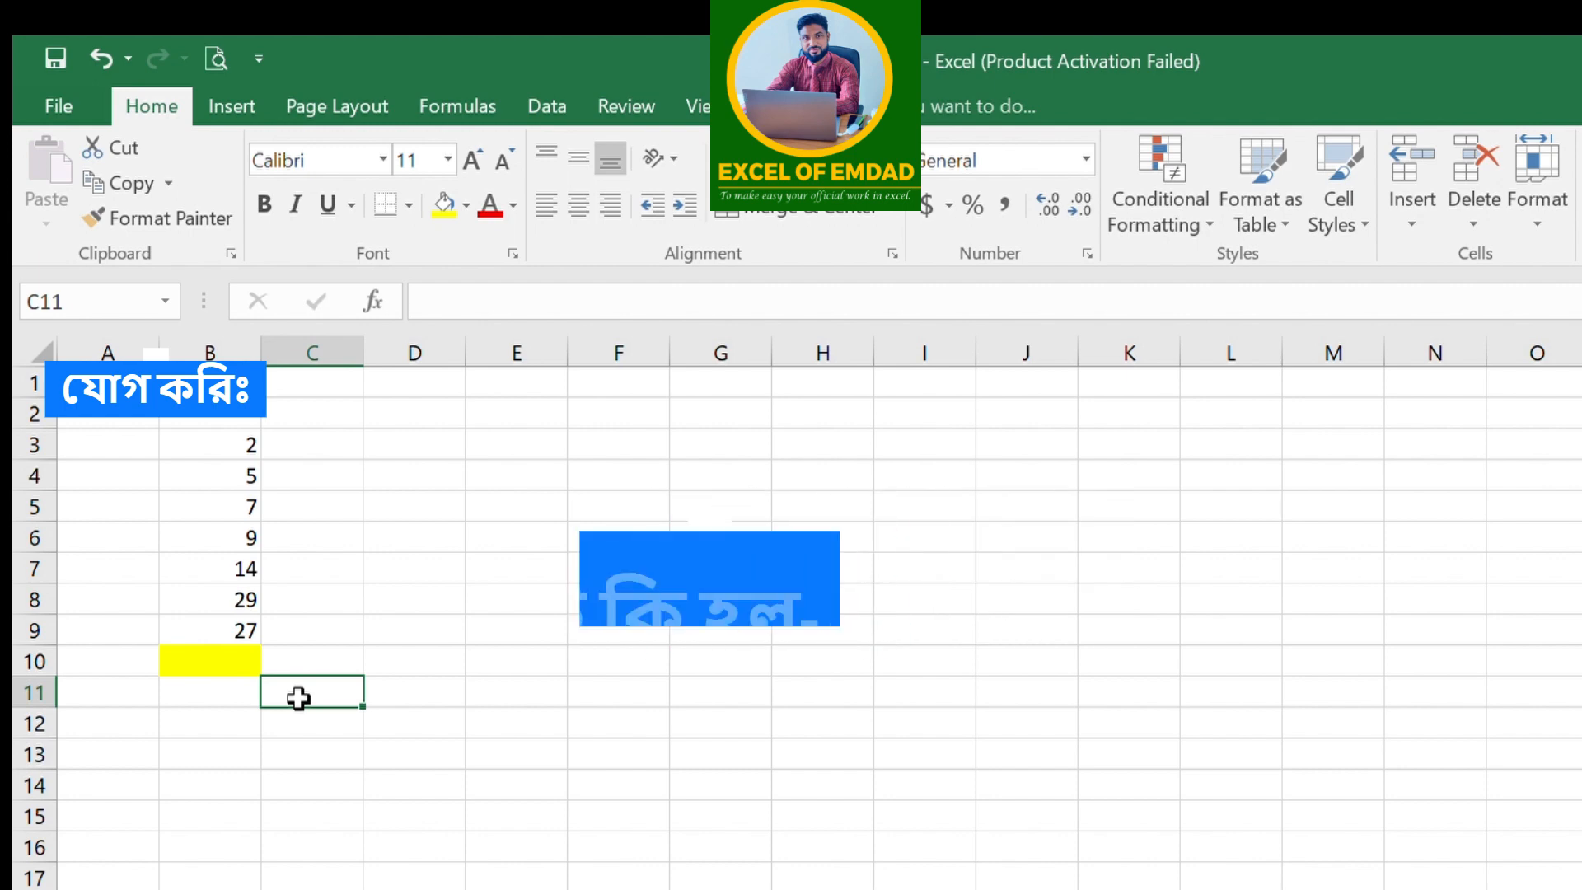
{"action": "type", "text": "Alt"}
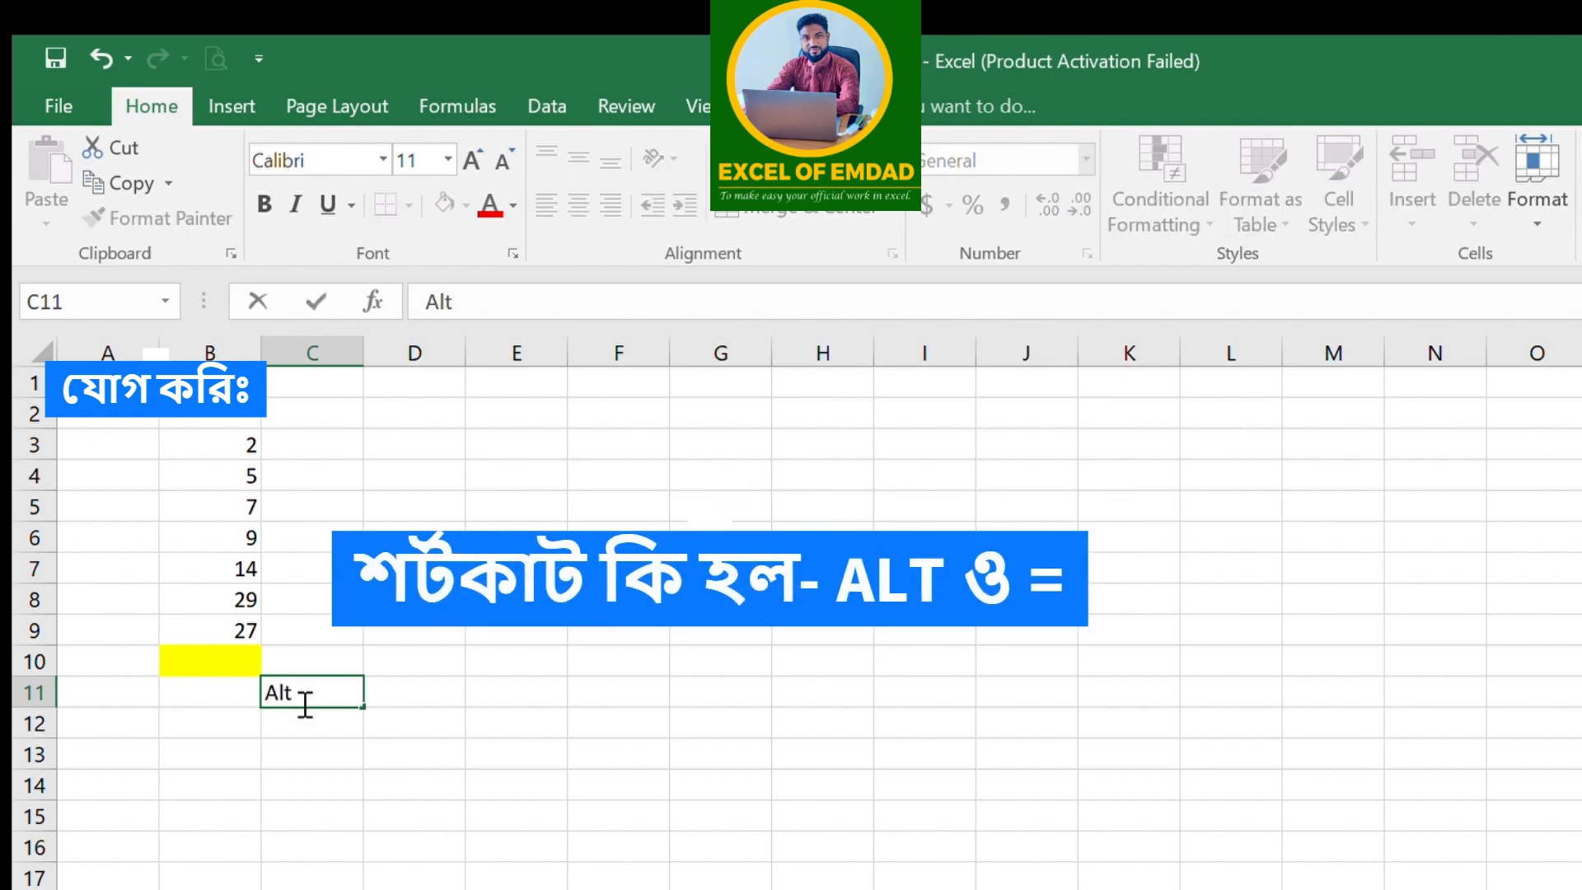
{"action": "type", "text": "++"}
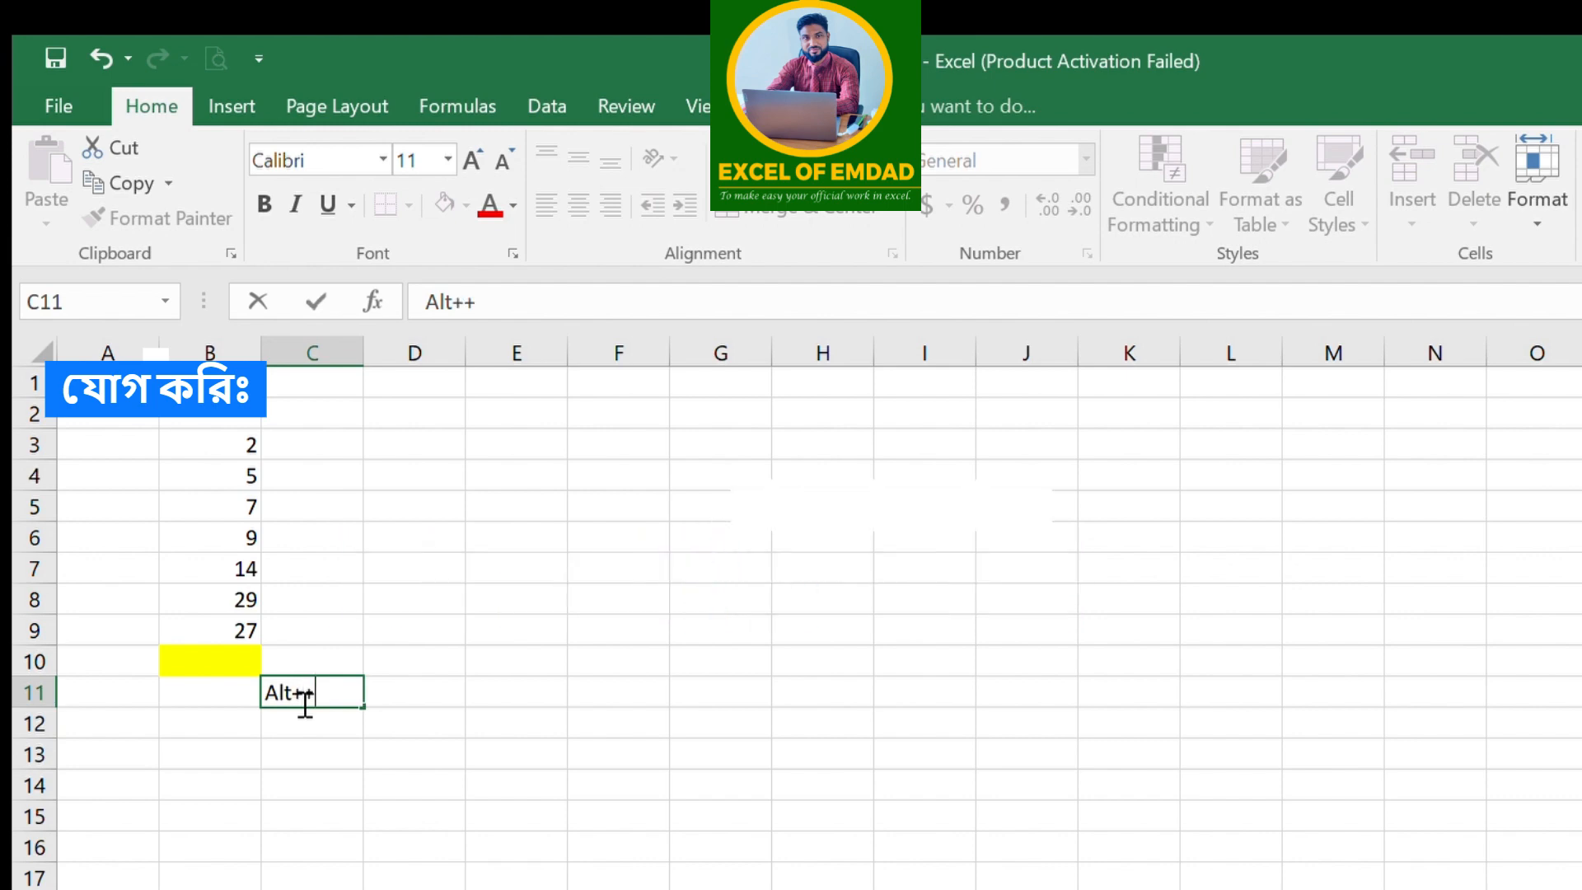
{"action": "key", "text": "BackSpace"}
{"action": "type", "text": "="}
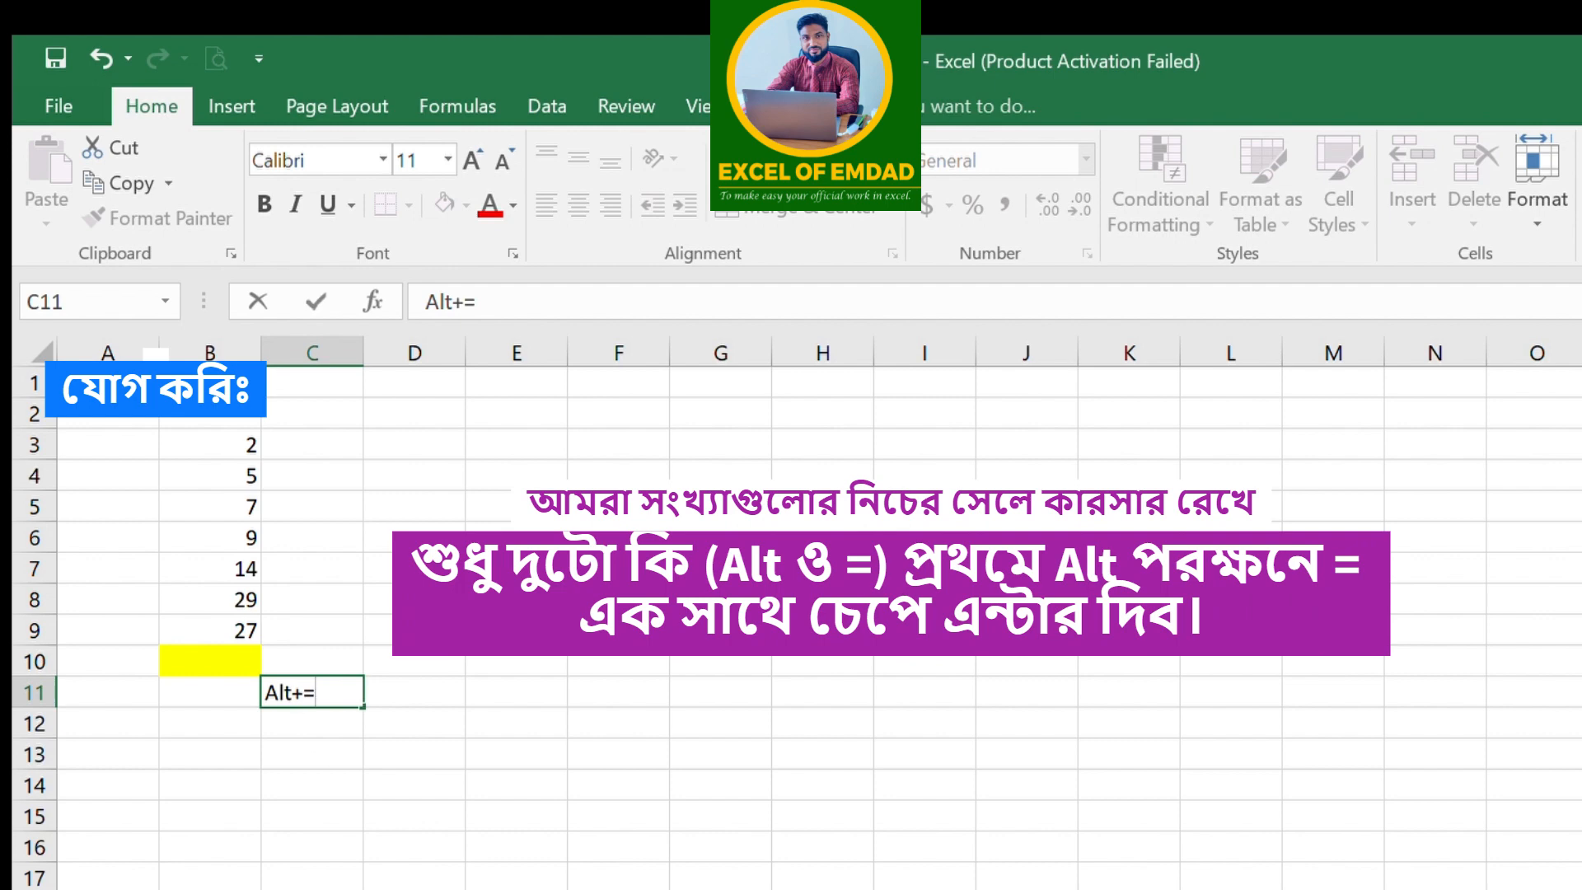
{"action": "key", "text": "Return"}
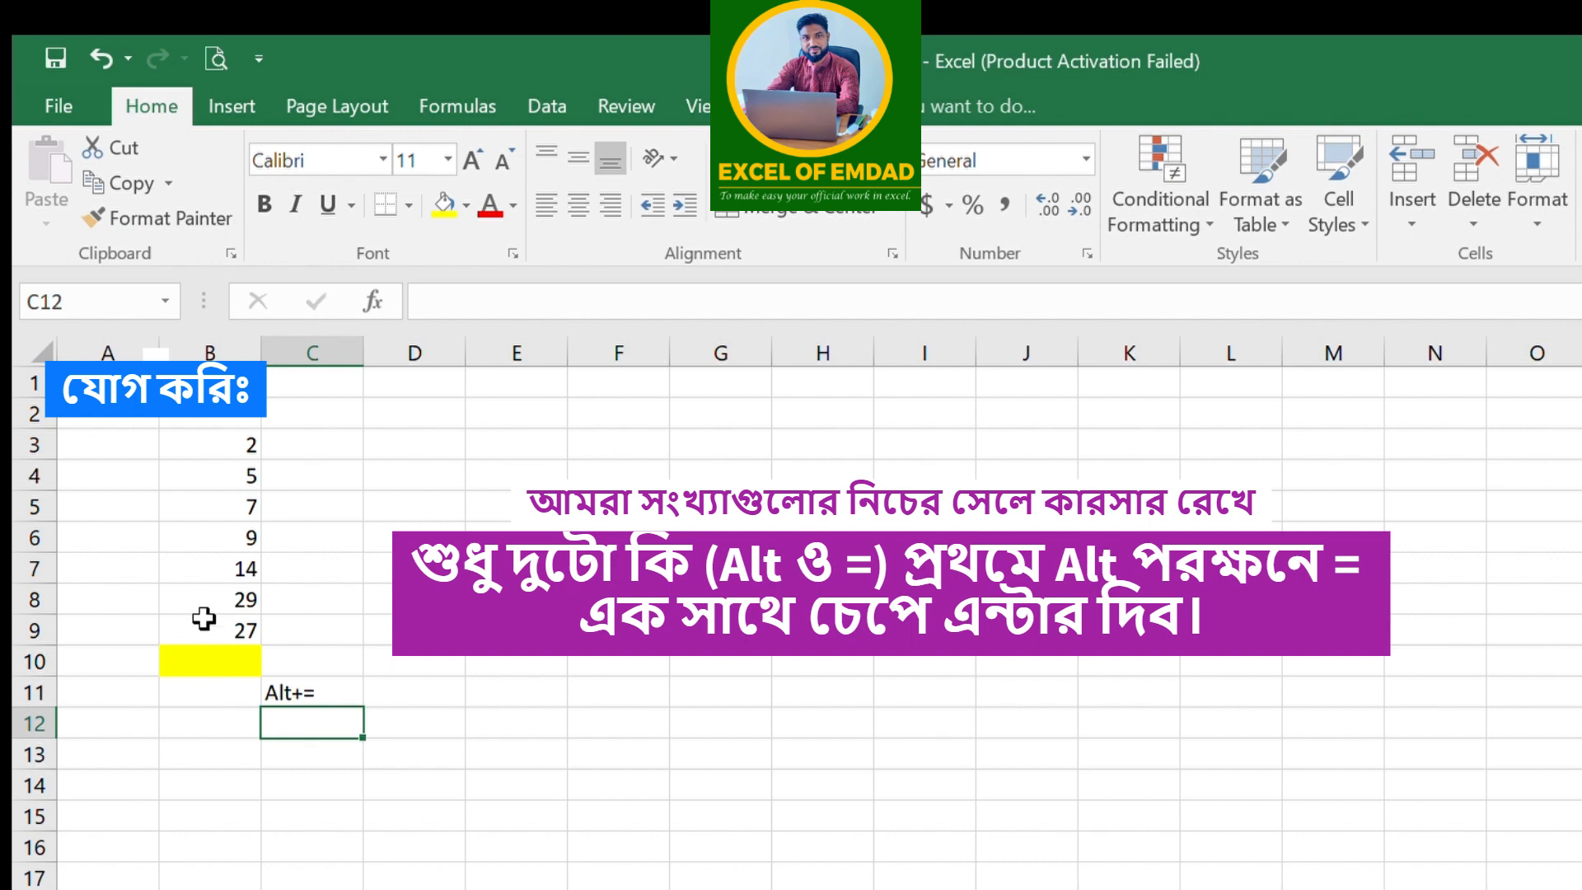
Use AutoSum in the yellow cell B10 to total the range B3:B9
{"action": "left_click", "coordinate": [215, 658]}
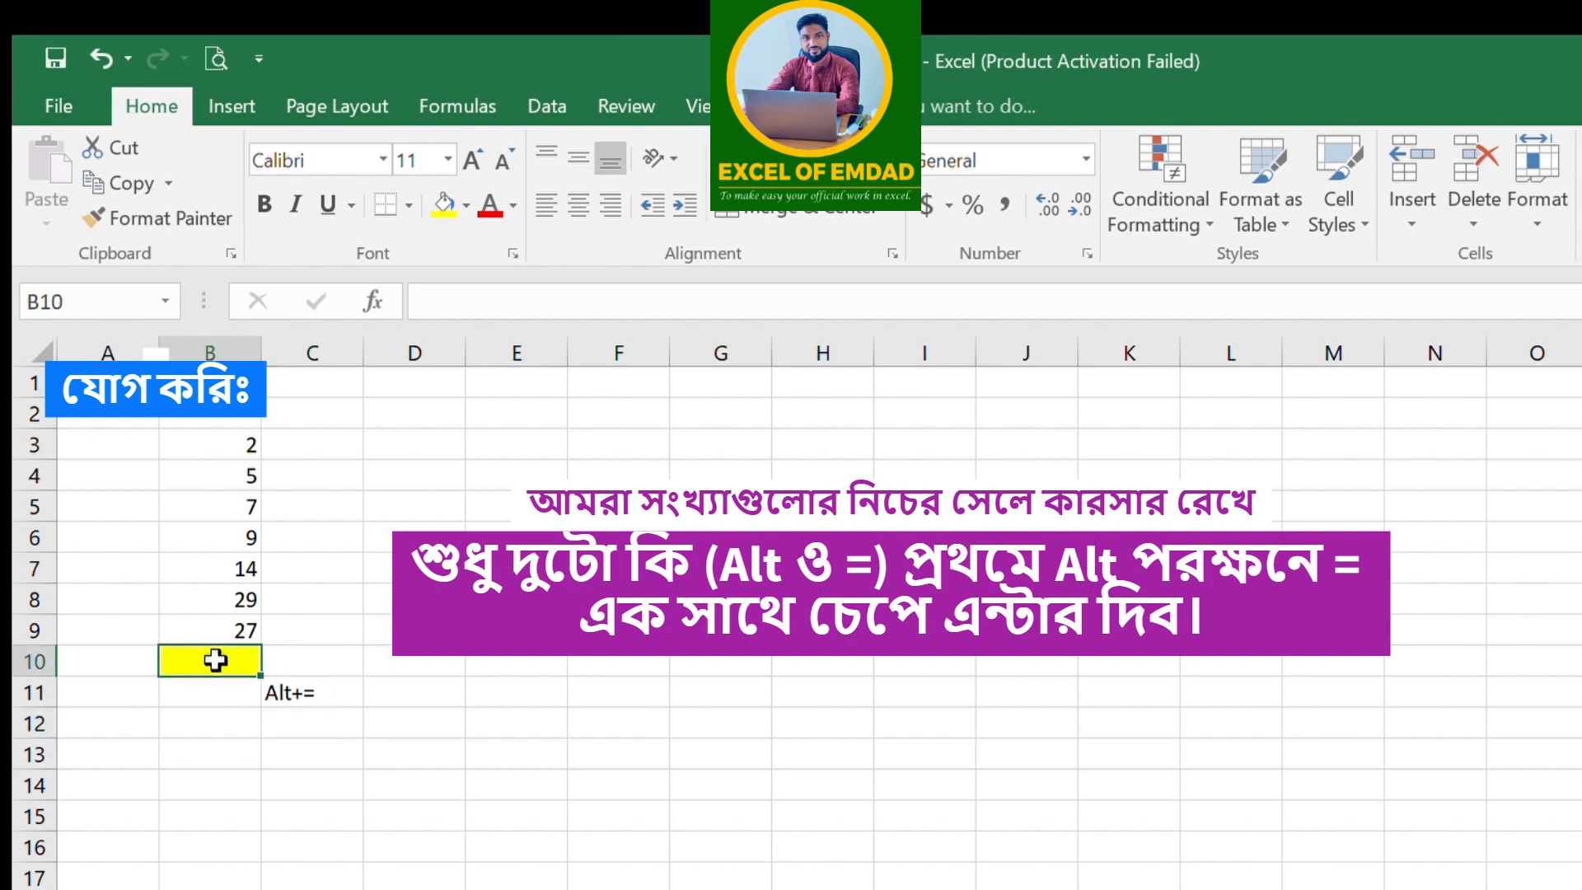
{"action": "key", "text": "alt+equal"}
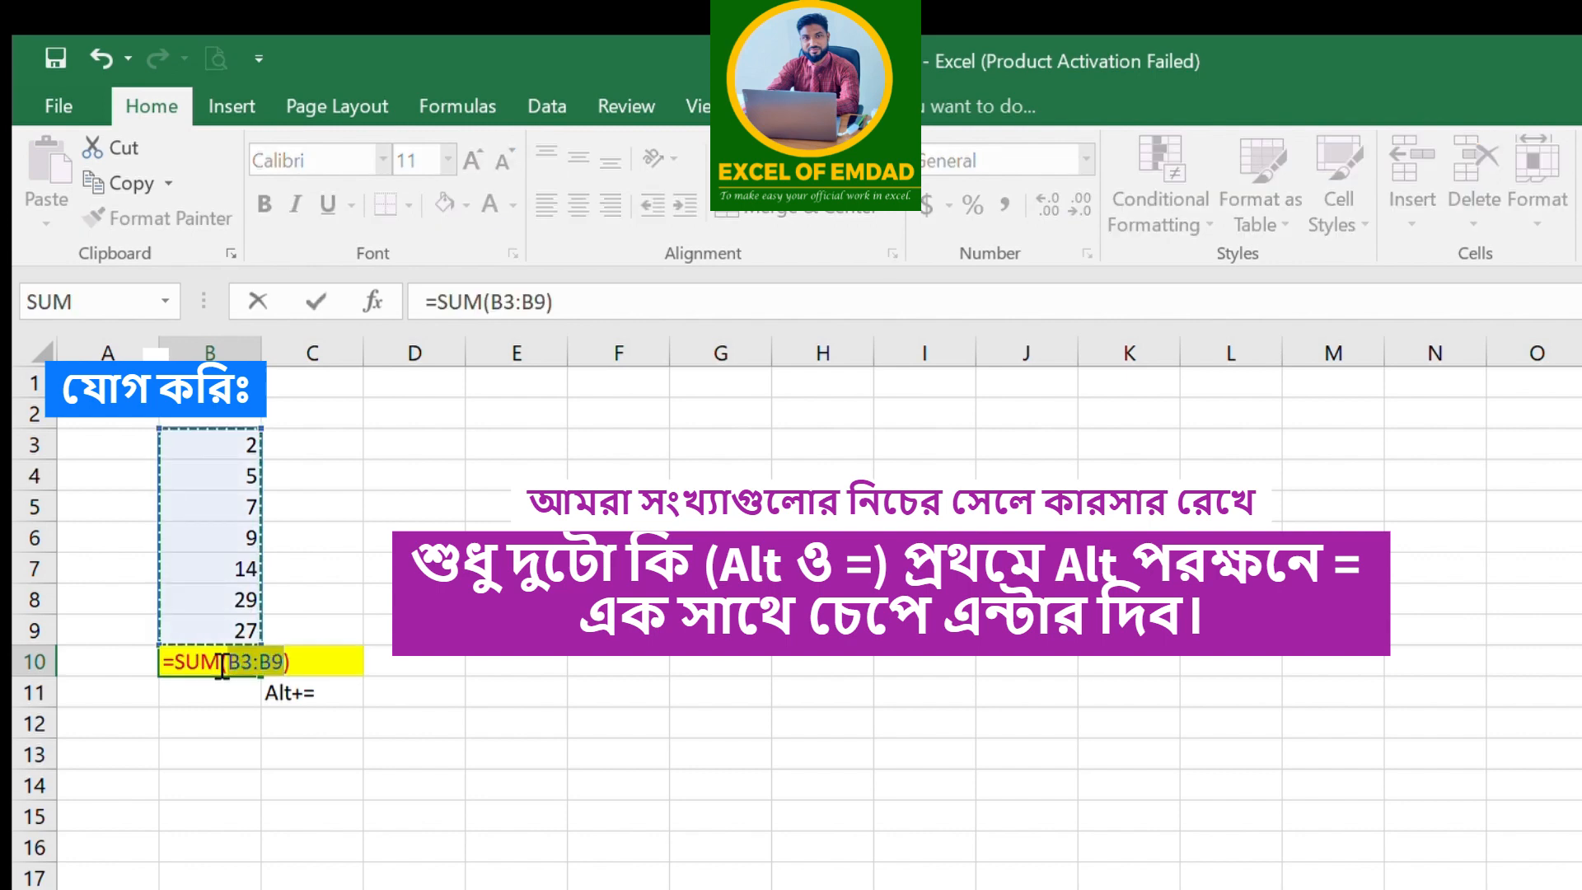
{"action": "key", "text": "Return"}
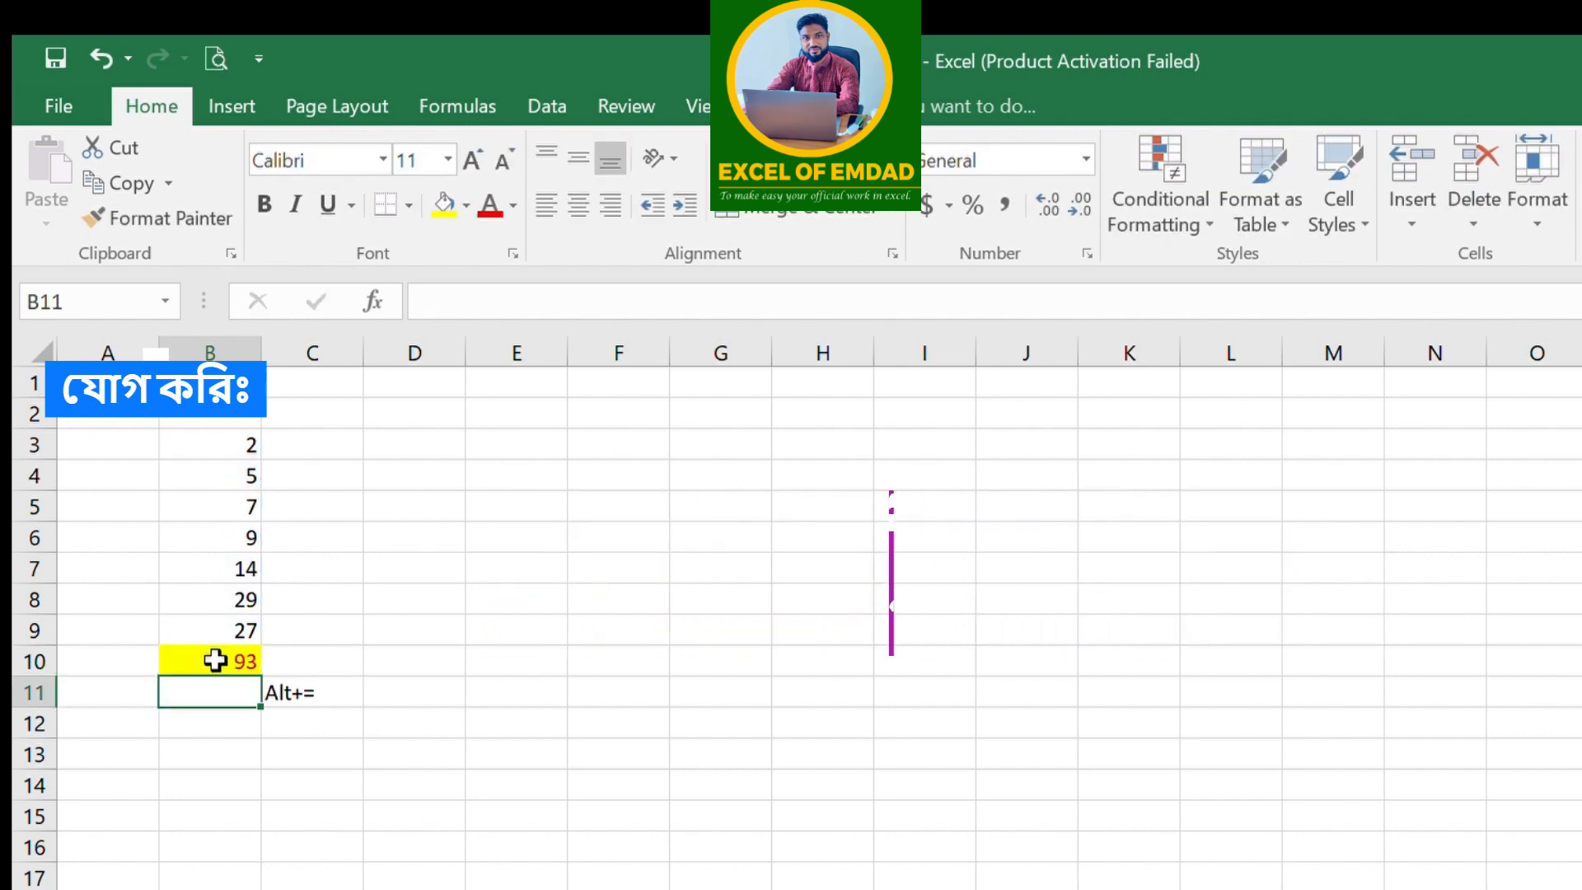
Delete the "Alt+=" note from cell C11
{"action": "left_click", "coordinate": [284, 692]}
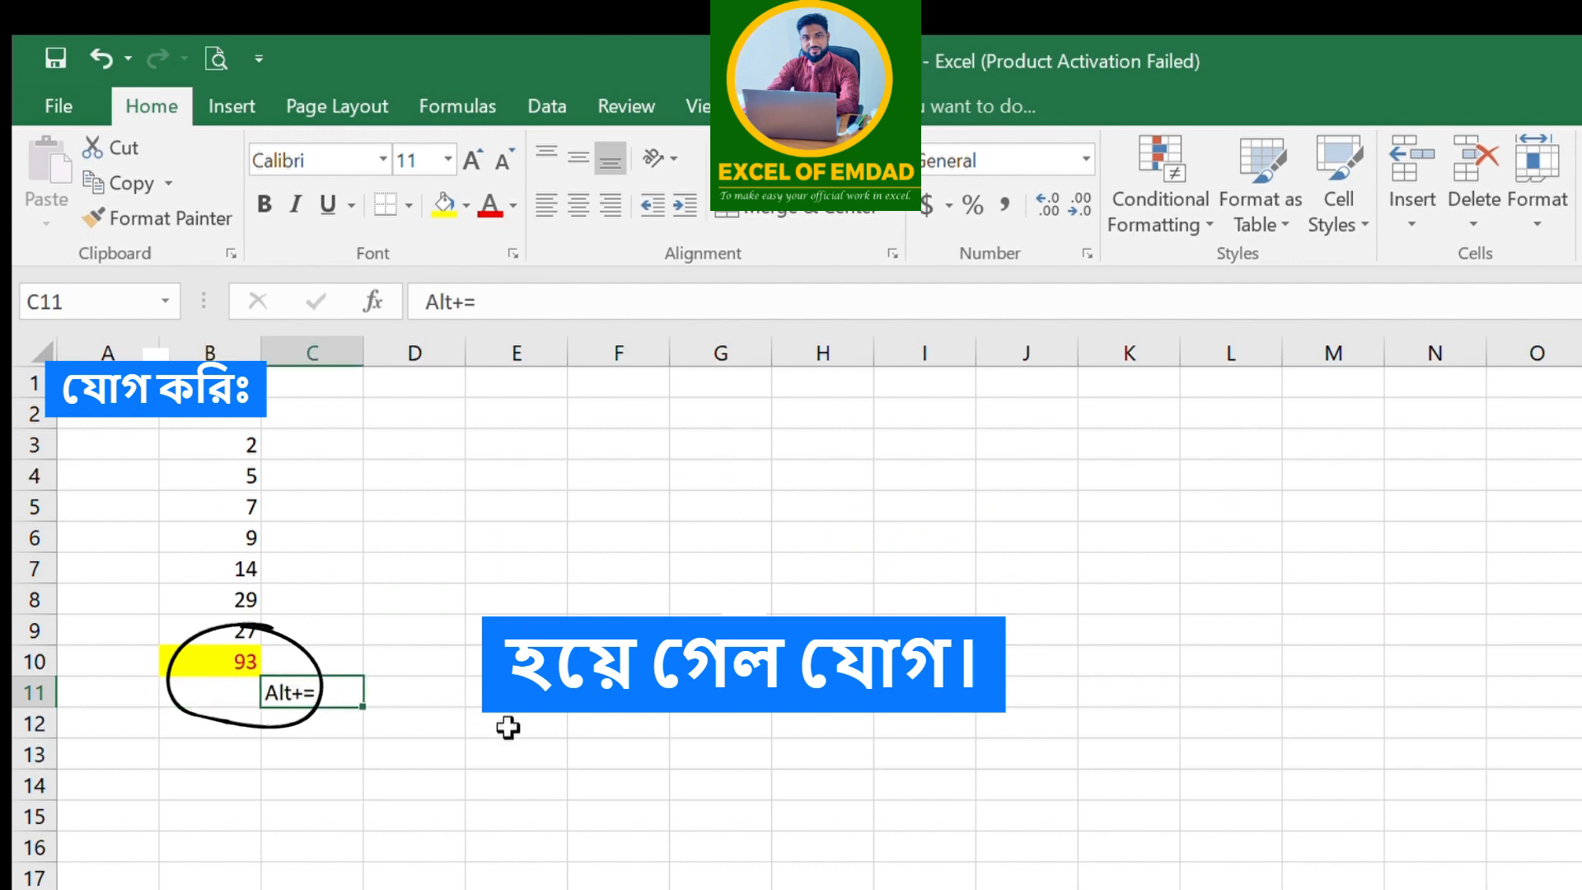
{"action": "key", "text": "Delete"}
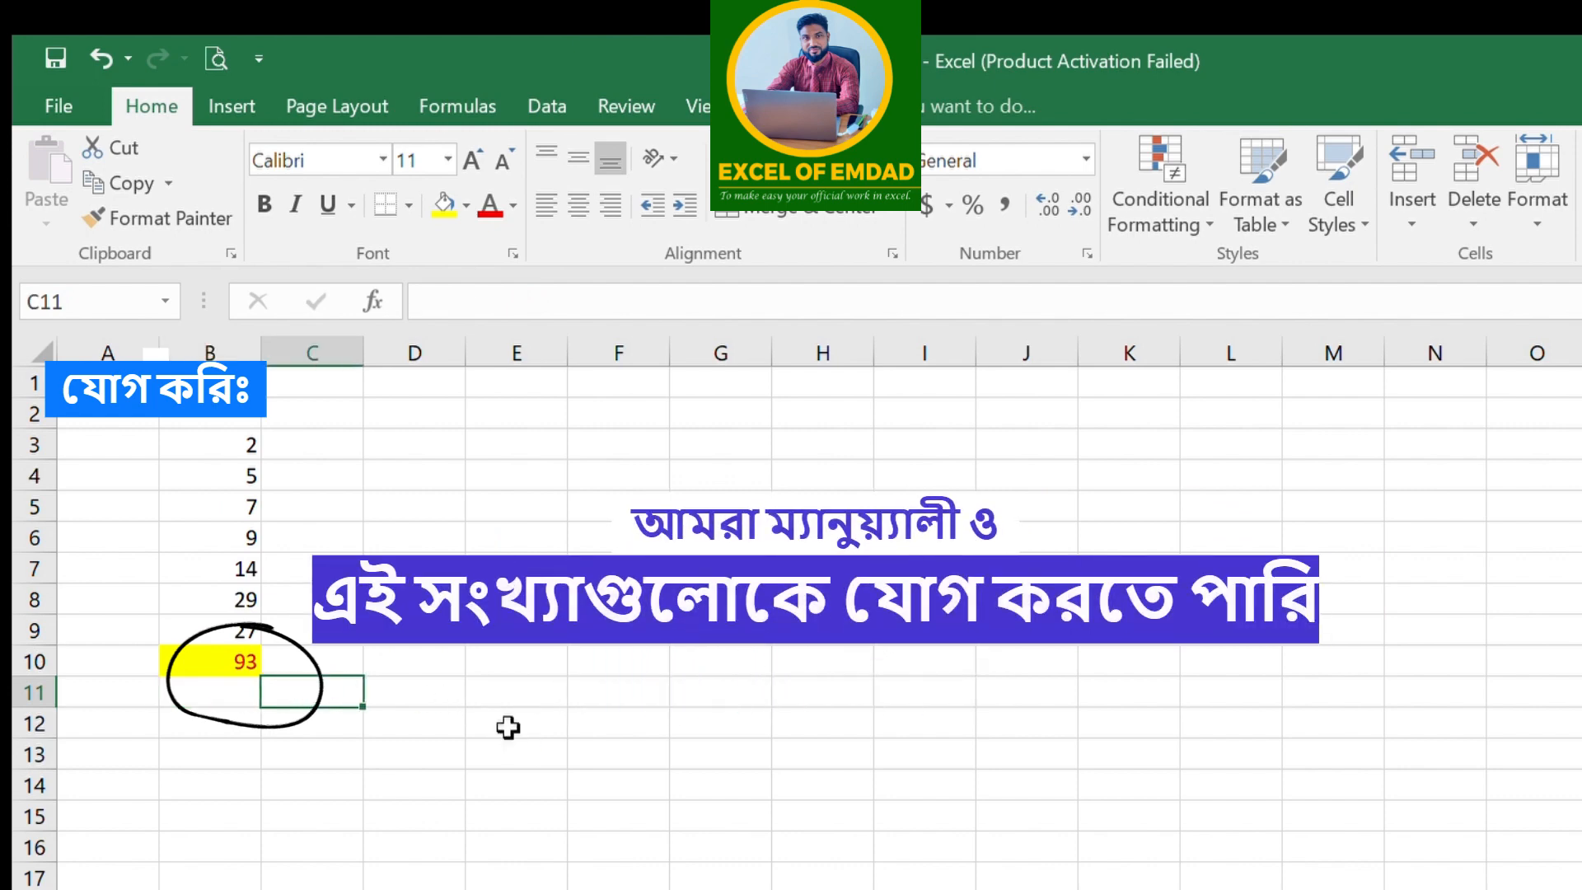
Replace the formula in B10 with the manually built addition =B3+B4+B5+B6+B7+B8+B9
{"action": "left_click", "coordinate": [244, 663]}
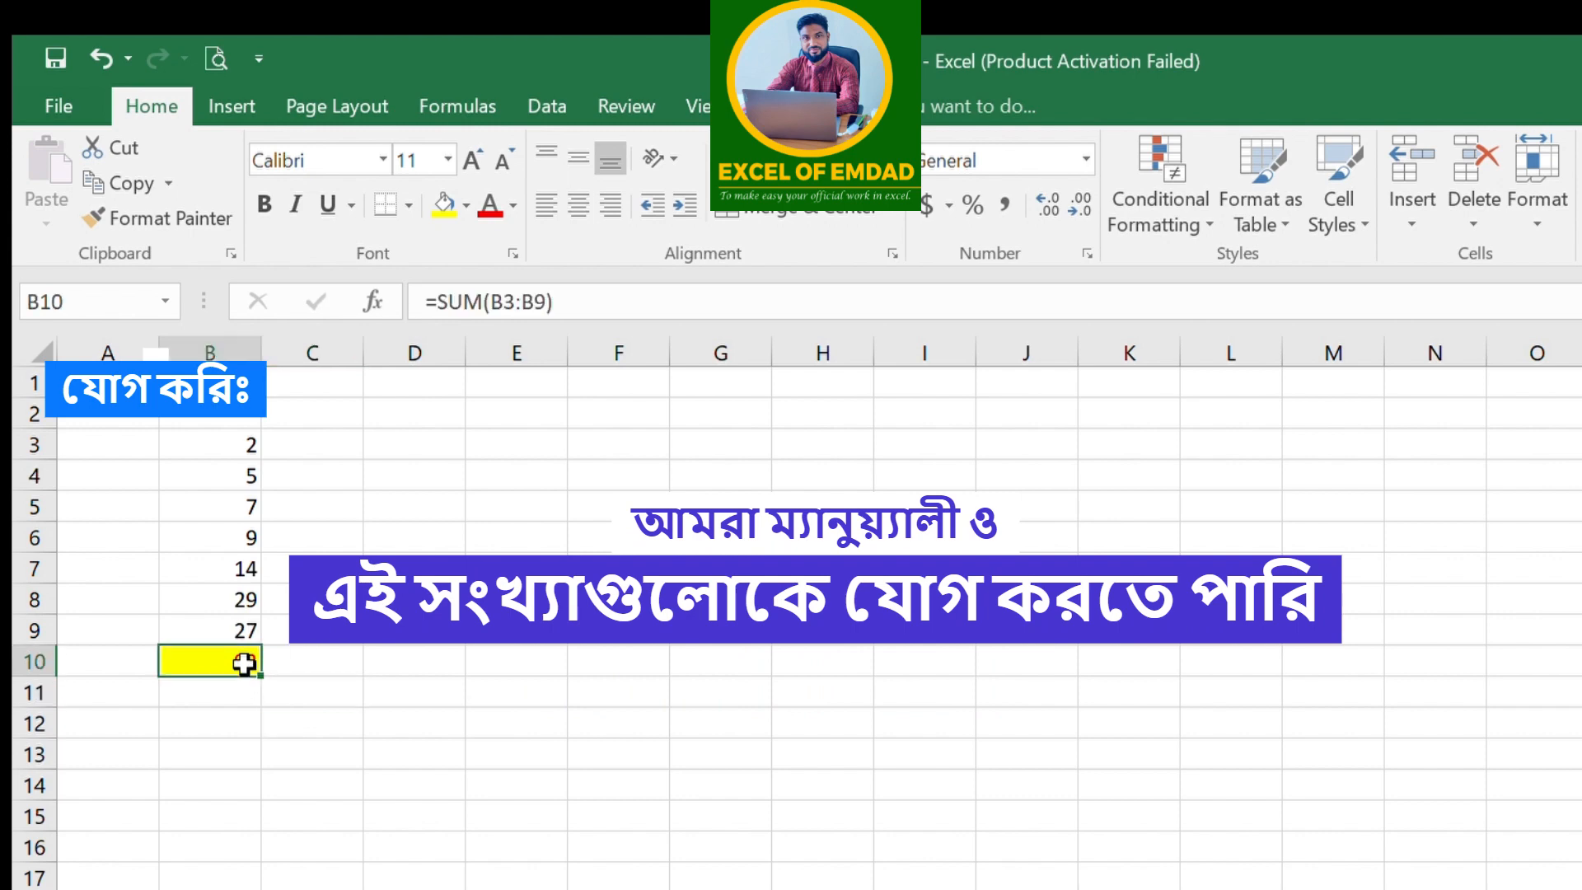
{"action": "type", "text": "="}
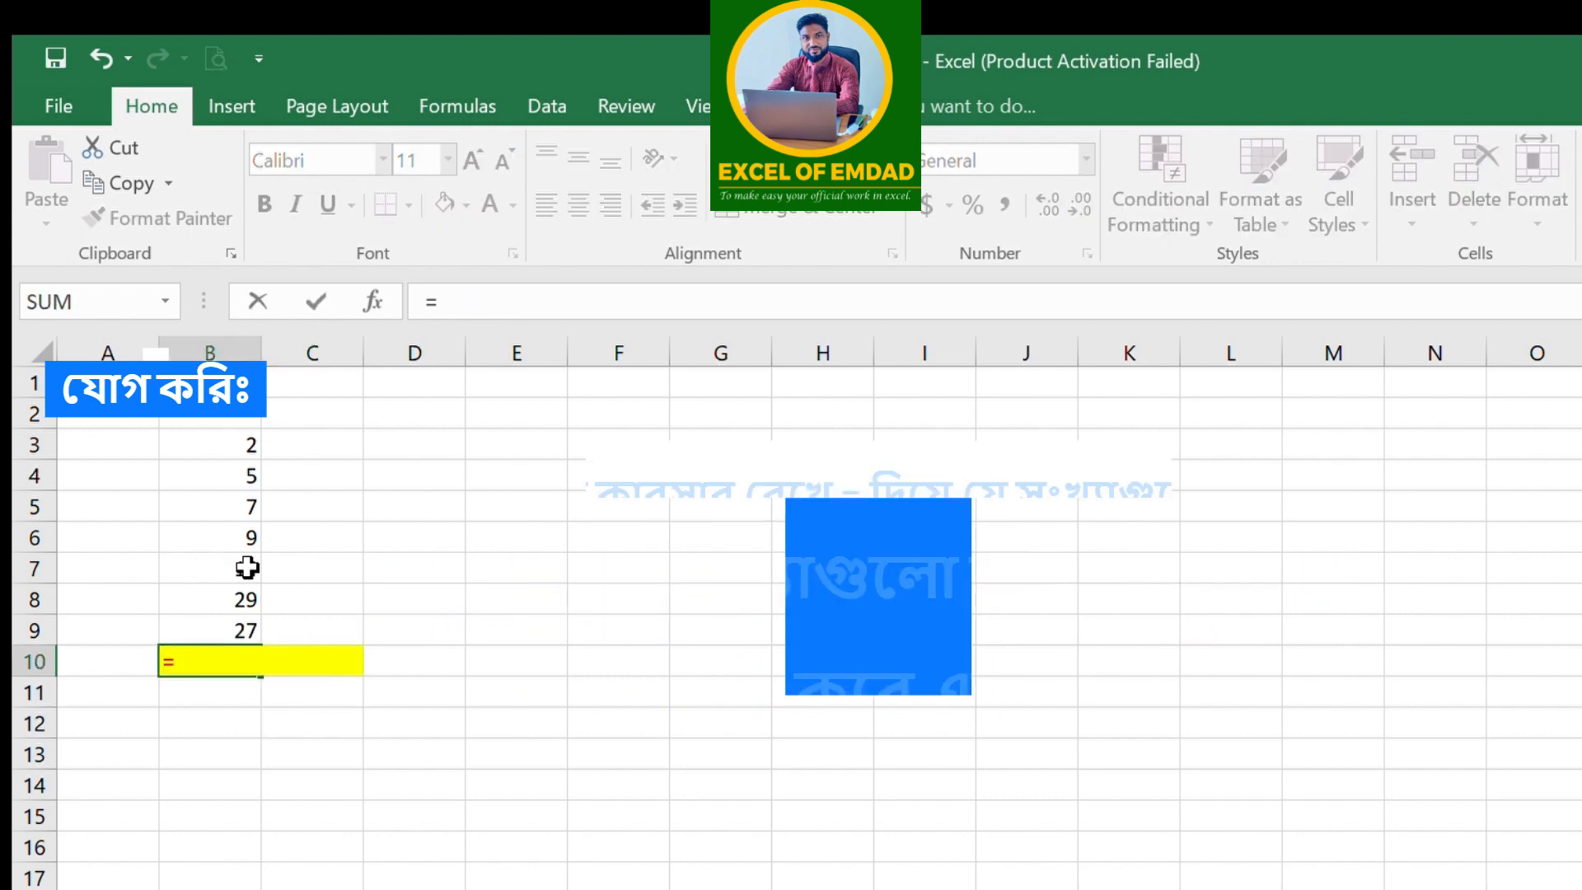
{"action": "left_click", "coordinate": [230, 443]}
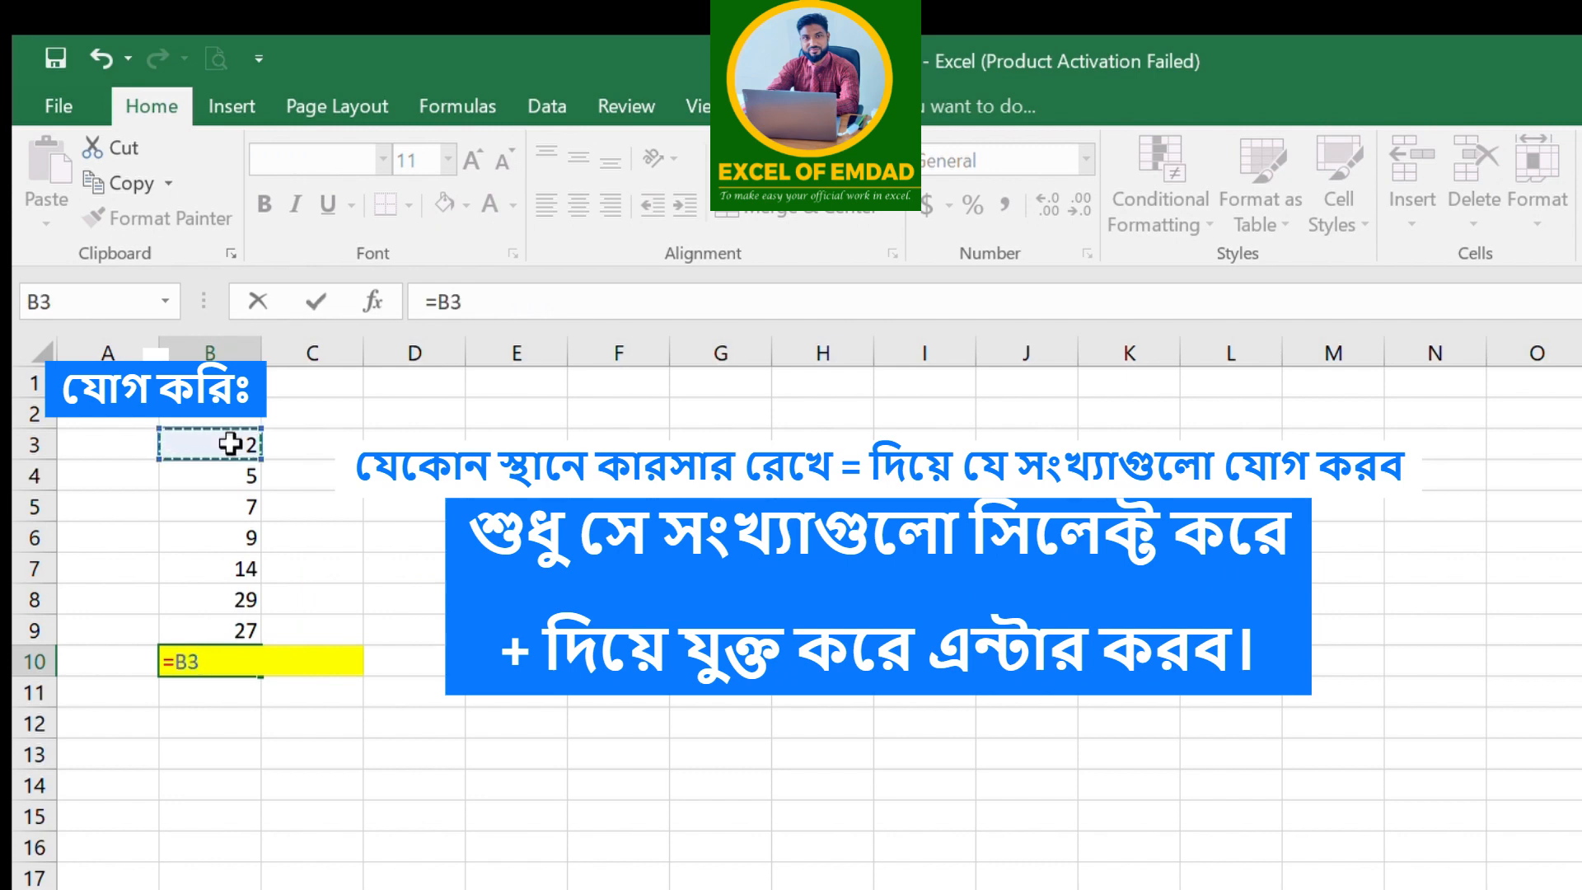
{"action": "type", "text": "+"}
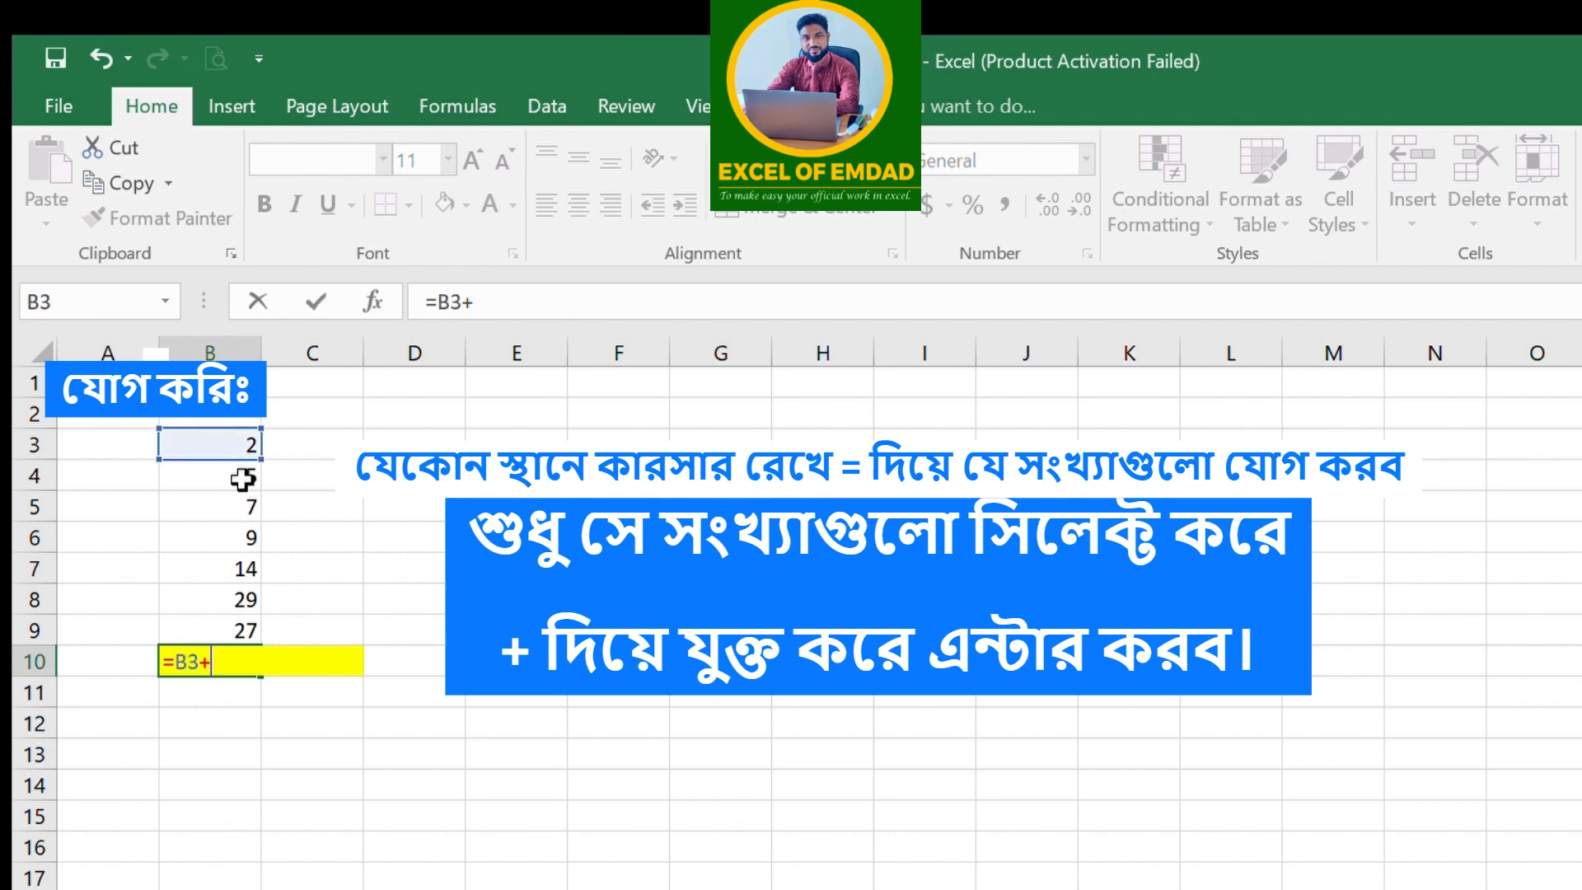
{"action": "left_click", "coordinate": [242, 478]}
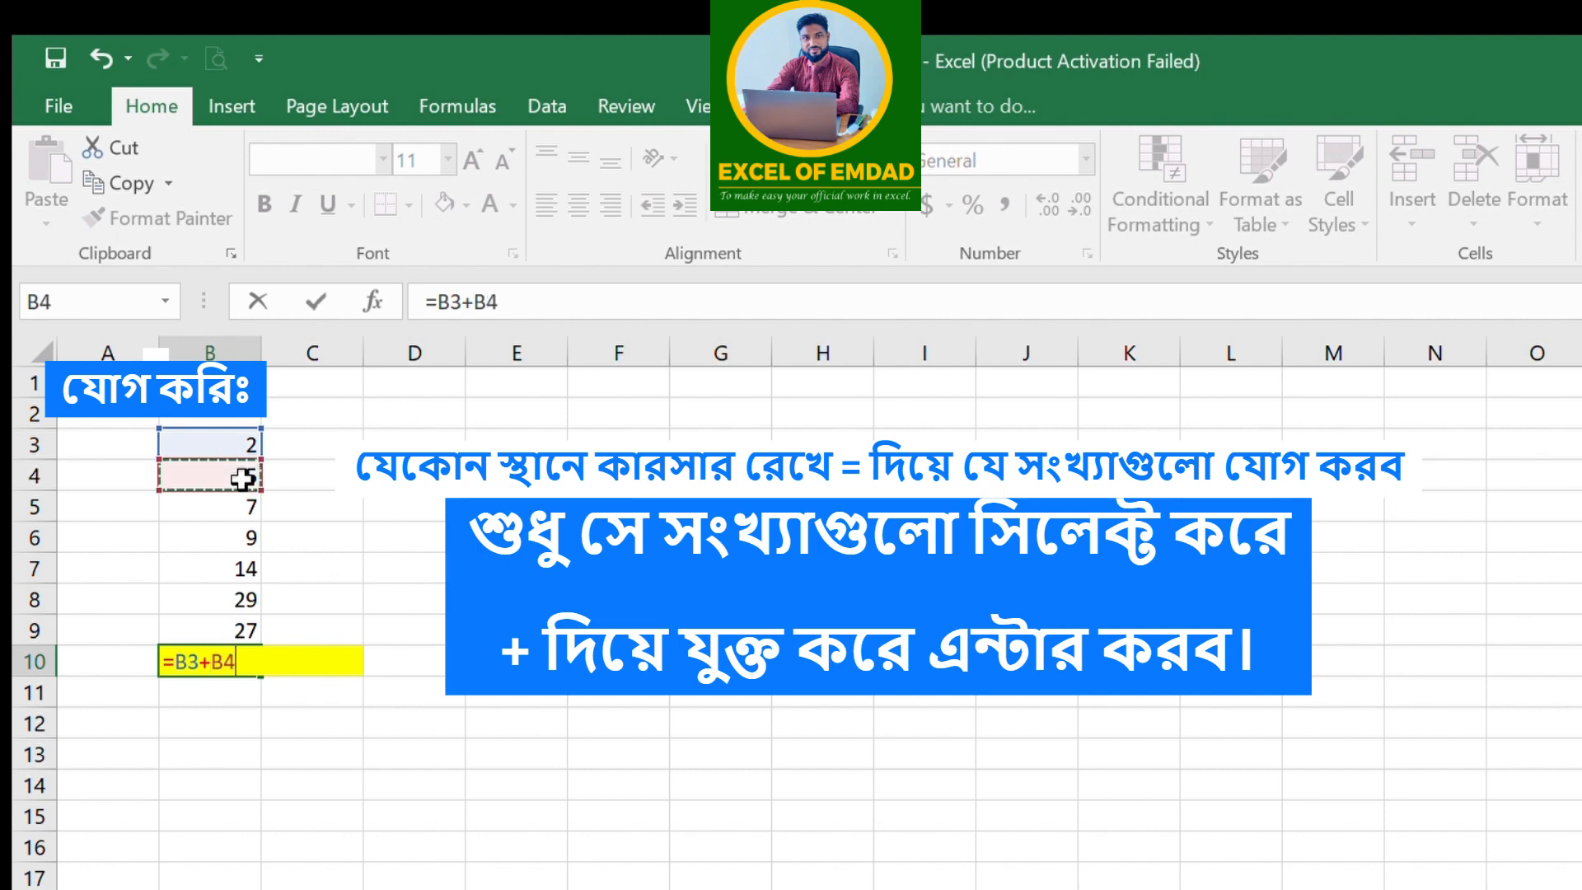
{"action": "type", "text": "+"}
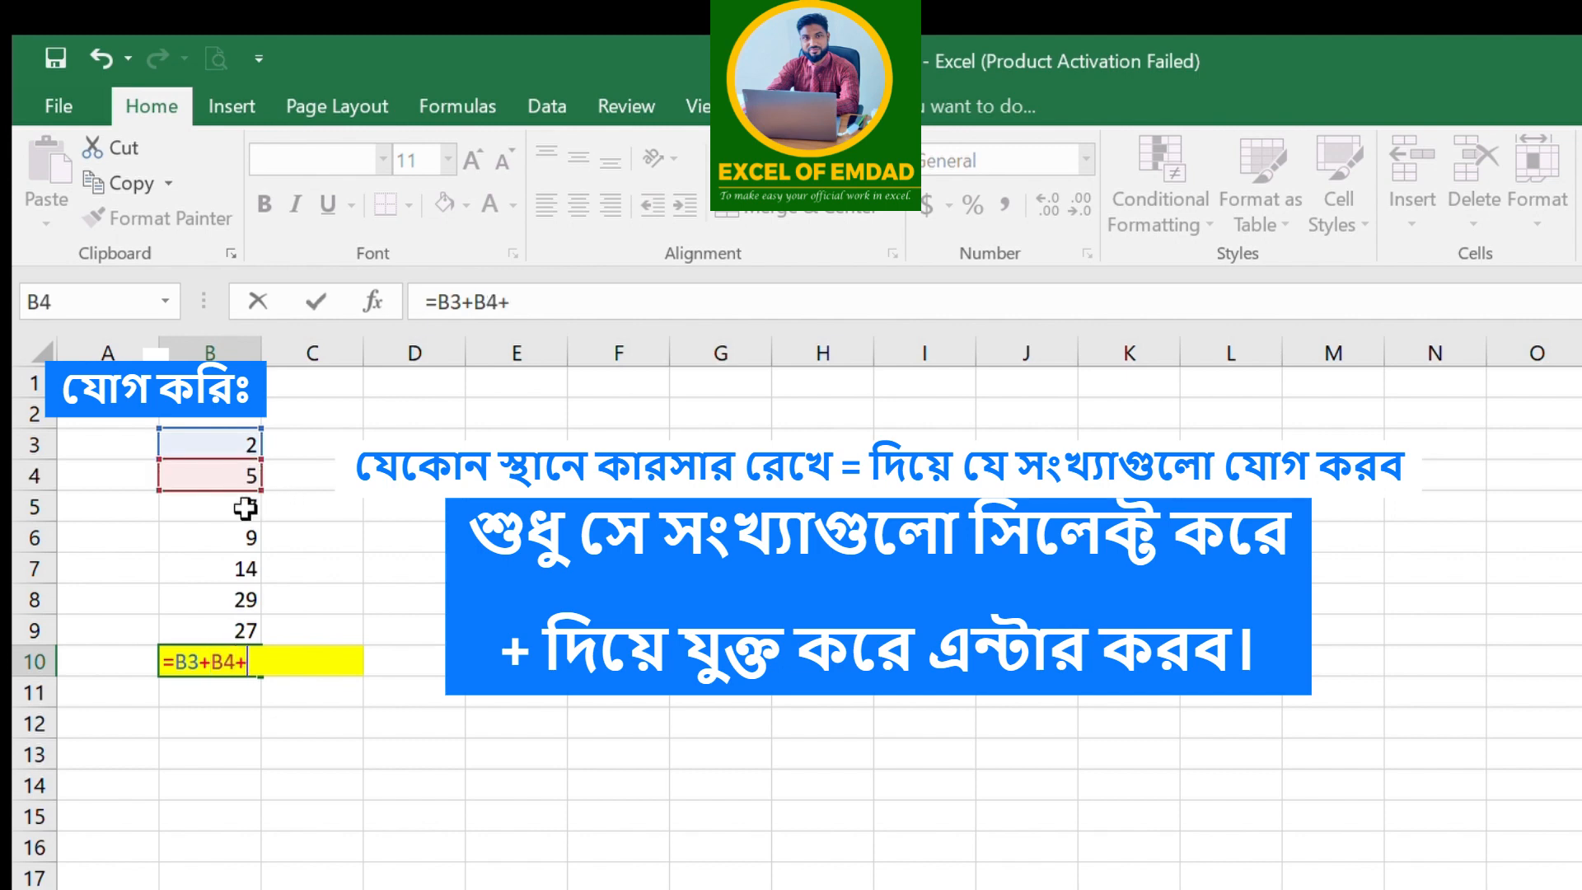
{"action": "left_click", "coordinate": [245, 508]}
{"action": "type", "text": "+"}
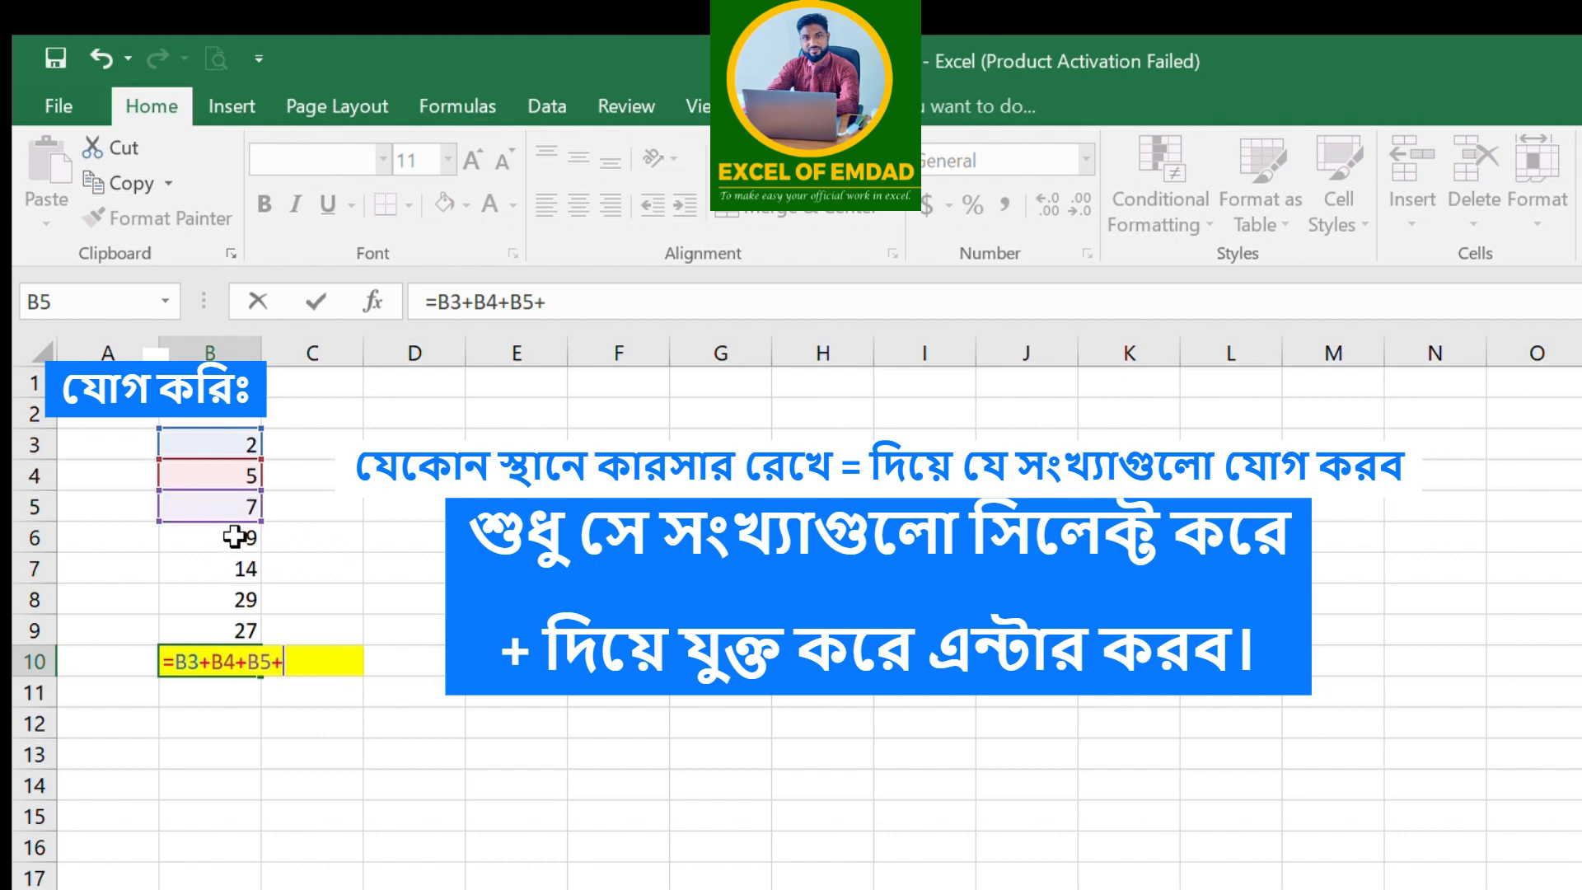
{"action": "left_click", "coordinate": [235, 537]}
{"action": "type", "text": "+"}
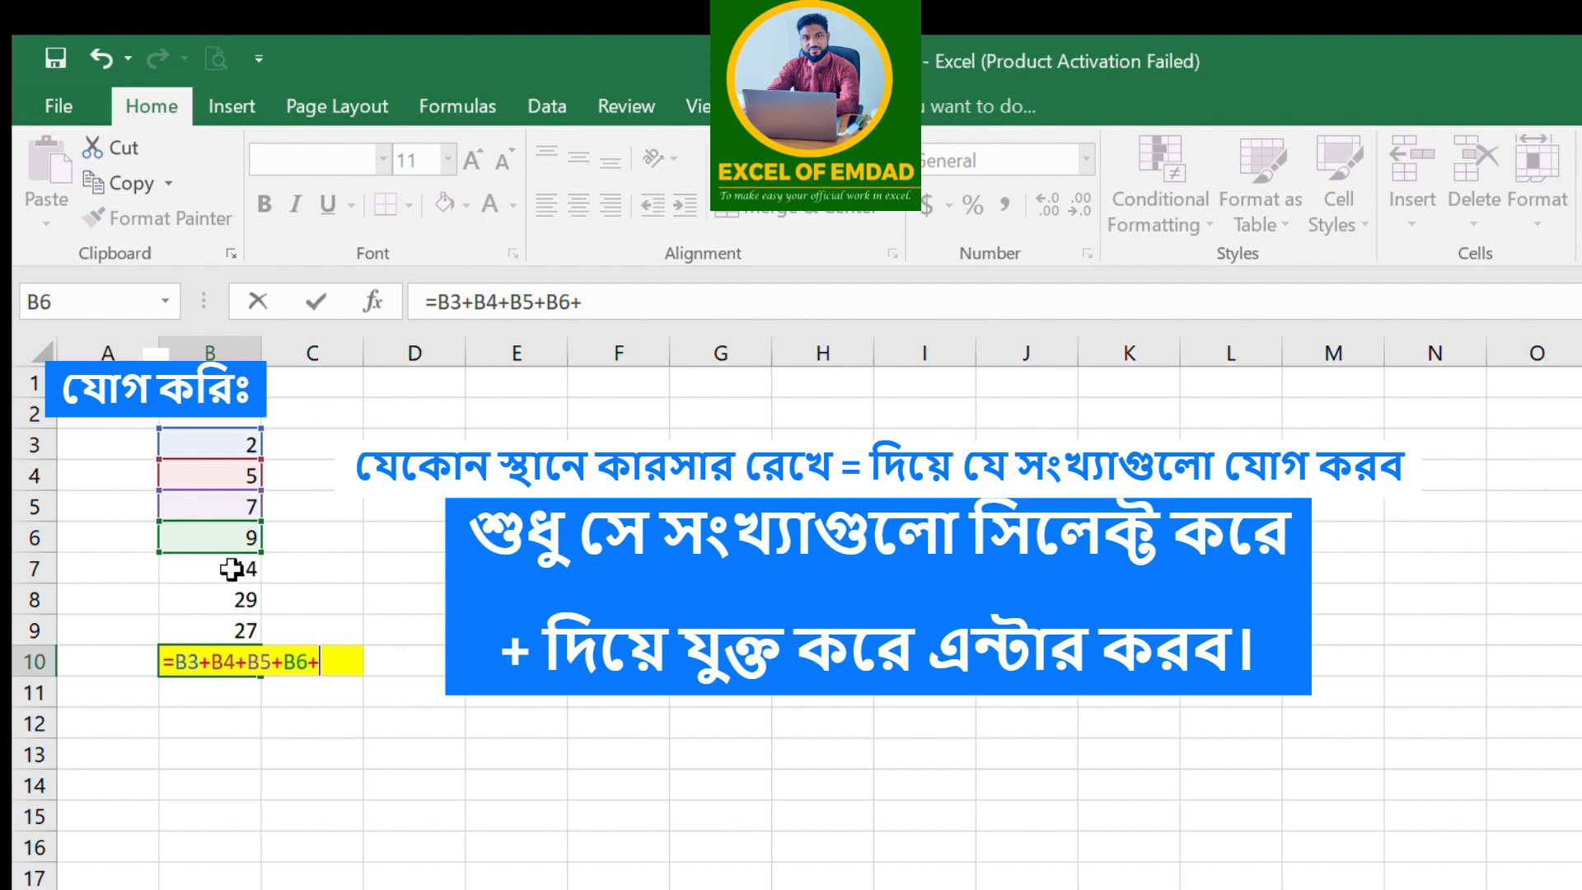
{"action": "left_click", "coordinate": [230, 569]}
{"action": "type", "text": "+"}
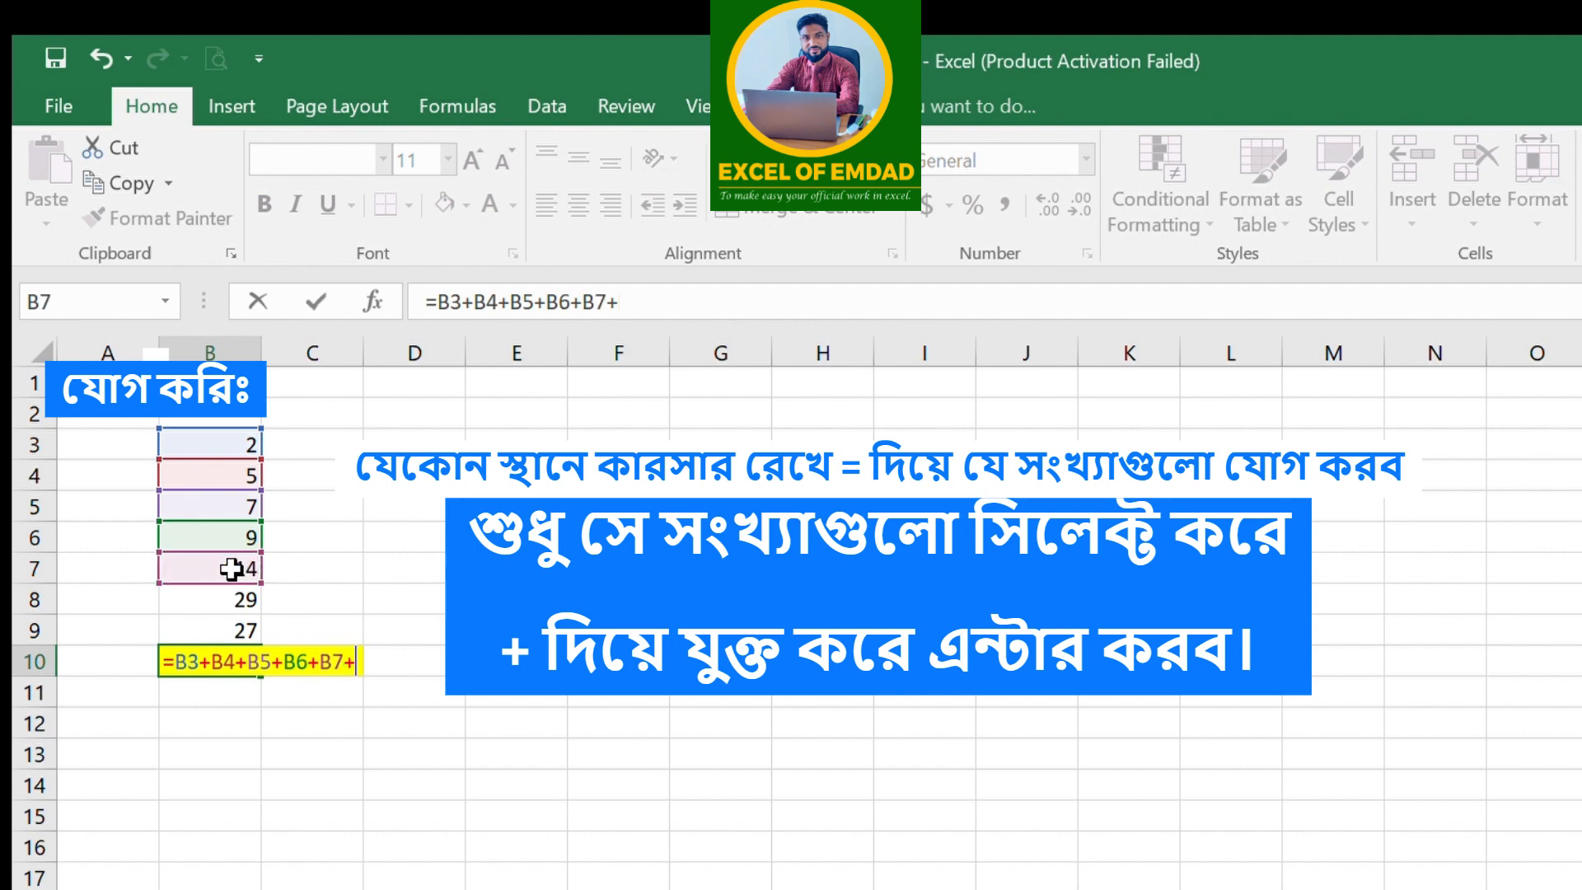
{"action": "left_click", "coordinate": [238, 602]}
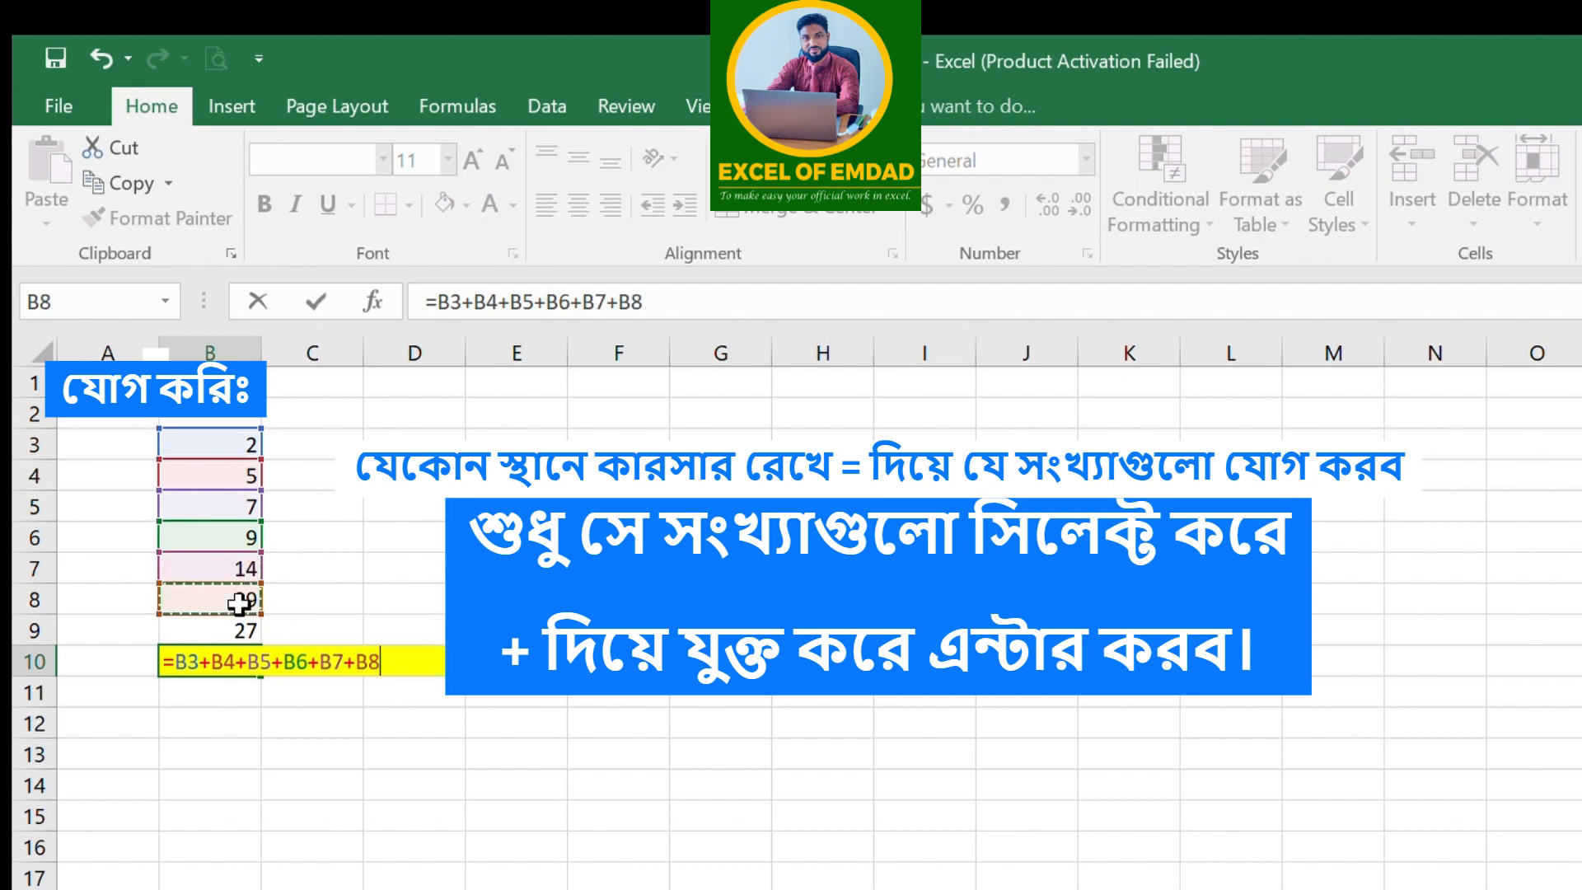
{"action": "type", "text": "+"}
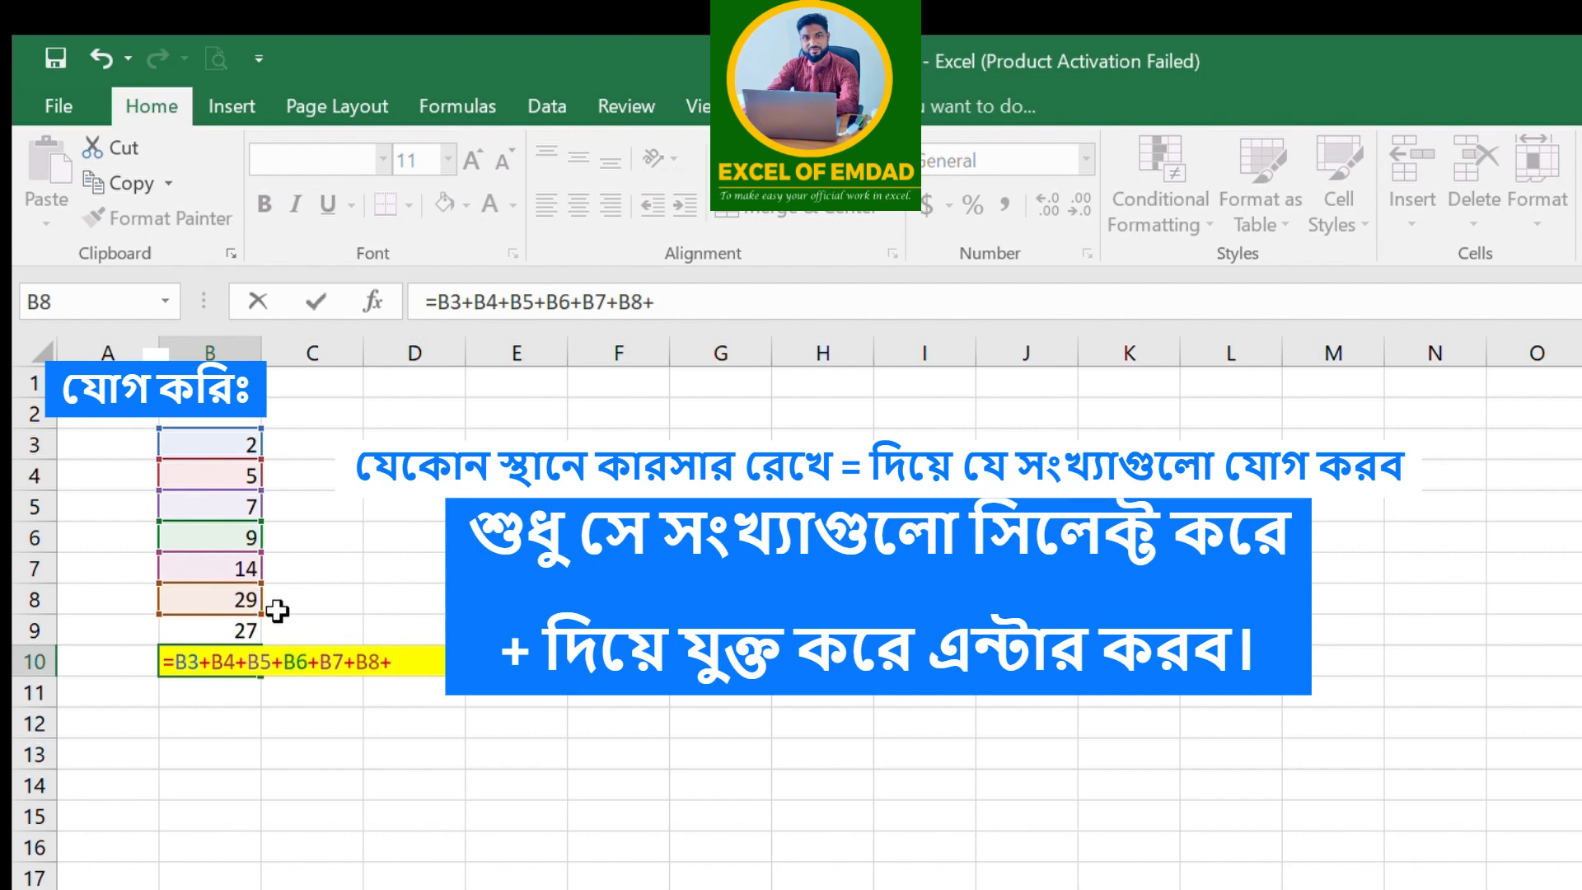
{"action": "left_click", "coordinate": [229, 629]}
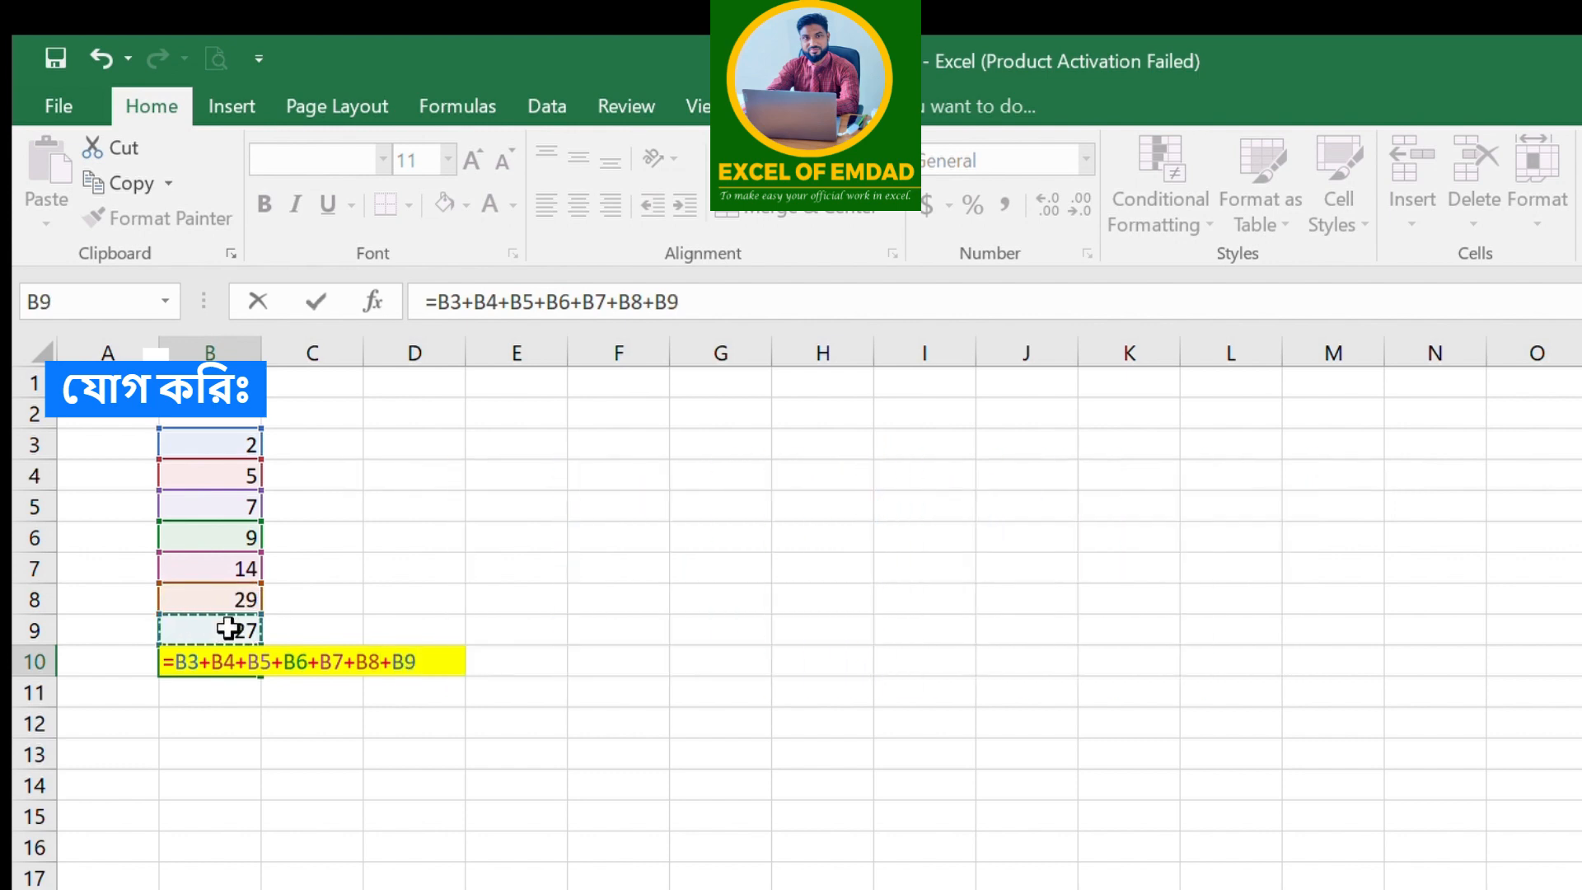
{"action": "key", "text": "ctrl+Return"}
{"action": "key", "text": "Return"}
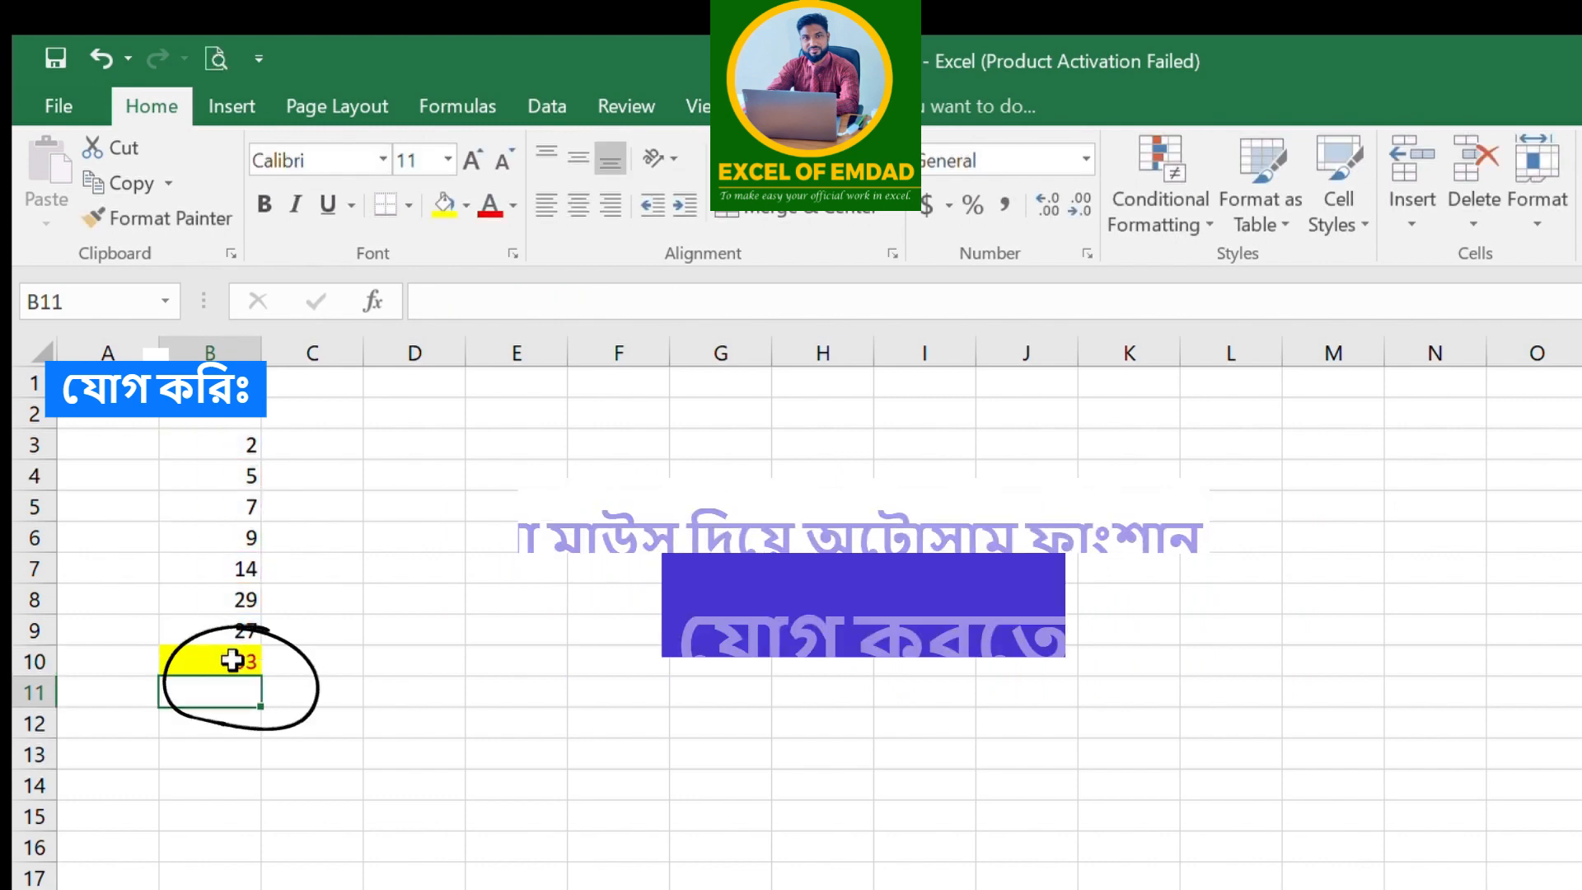
Clear the manual formula from B10 and total the range B3:B9 there with AutoSum
{"action": "left_click", "coordinate": [231, 660]}
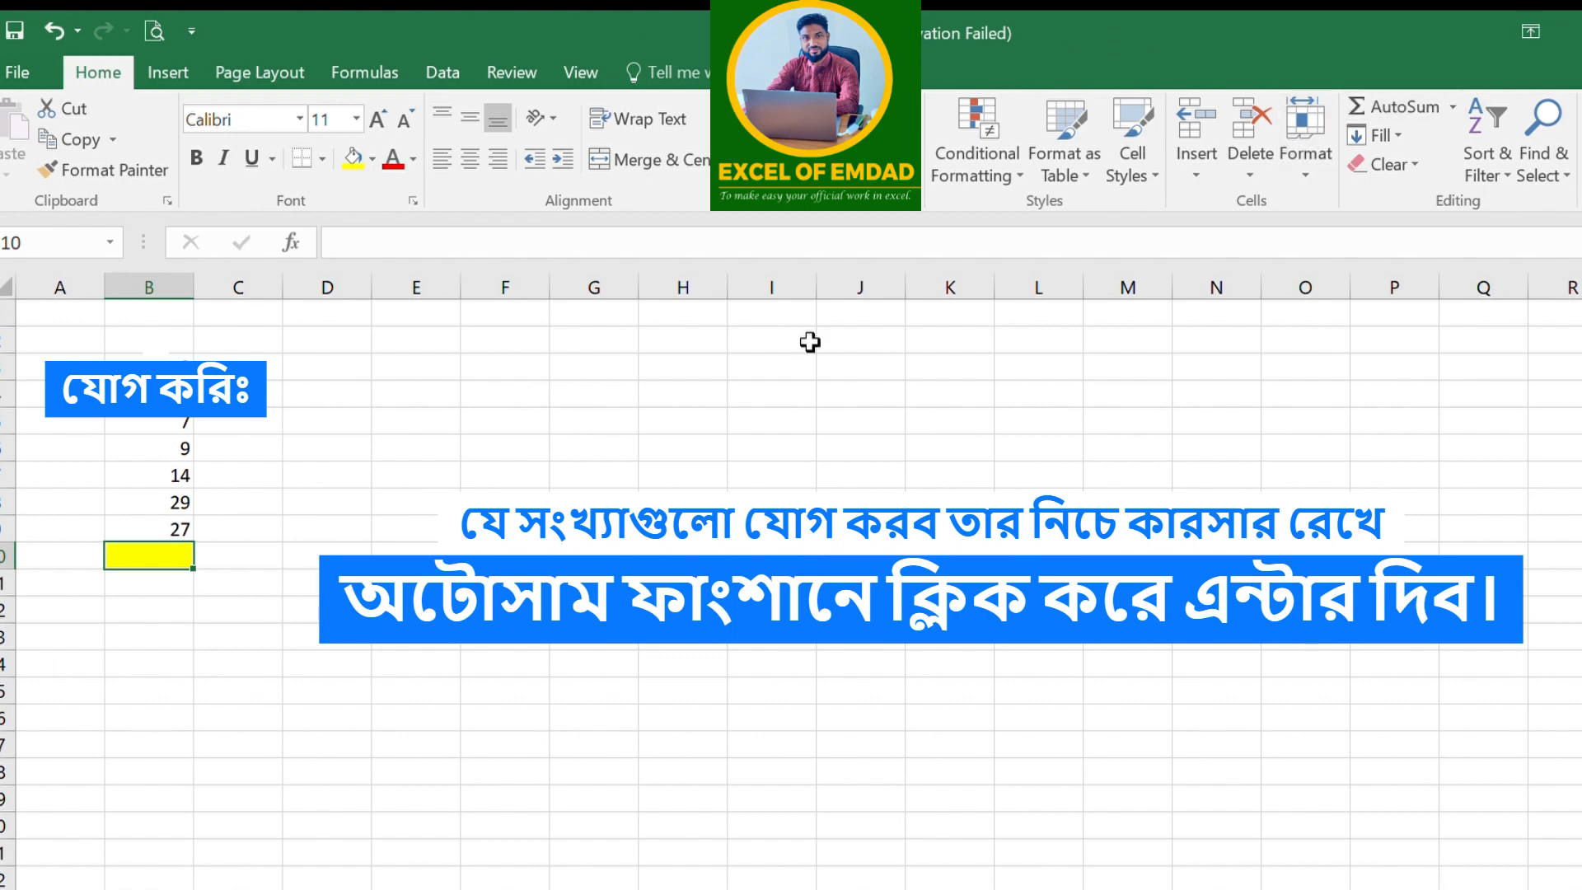
{"action": "left_click", "coordinate": [1378, 108]}
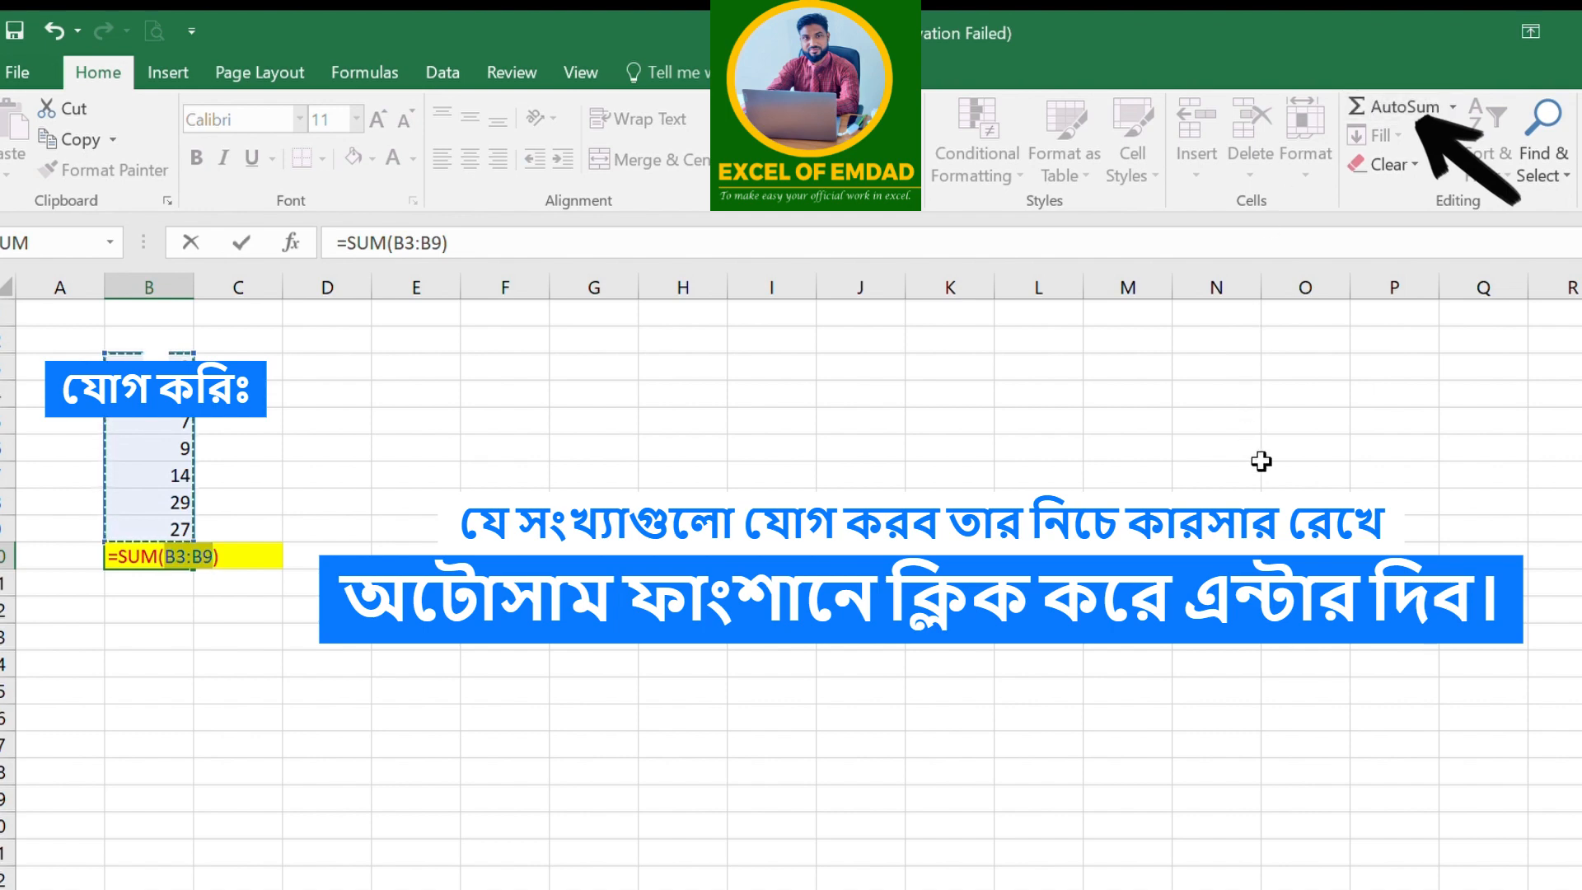
{"action": "key", "text": "Return"}
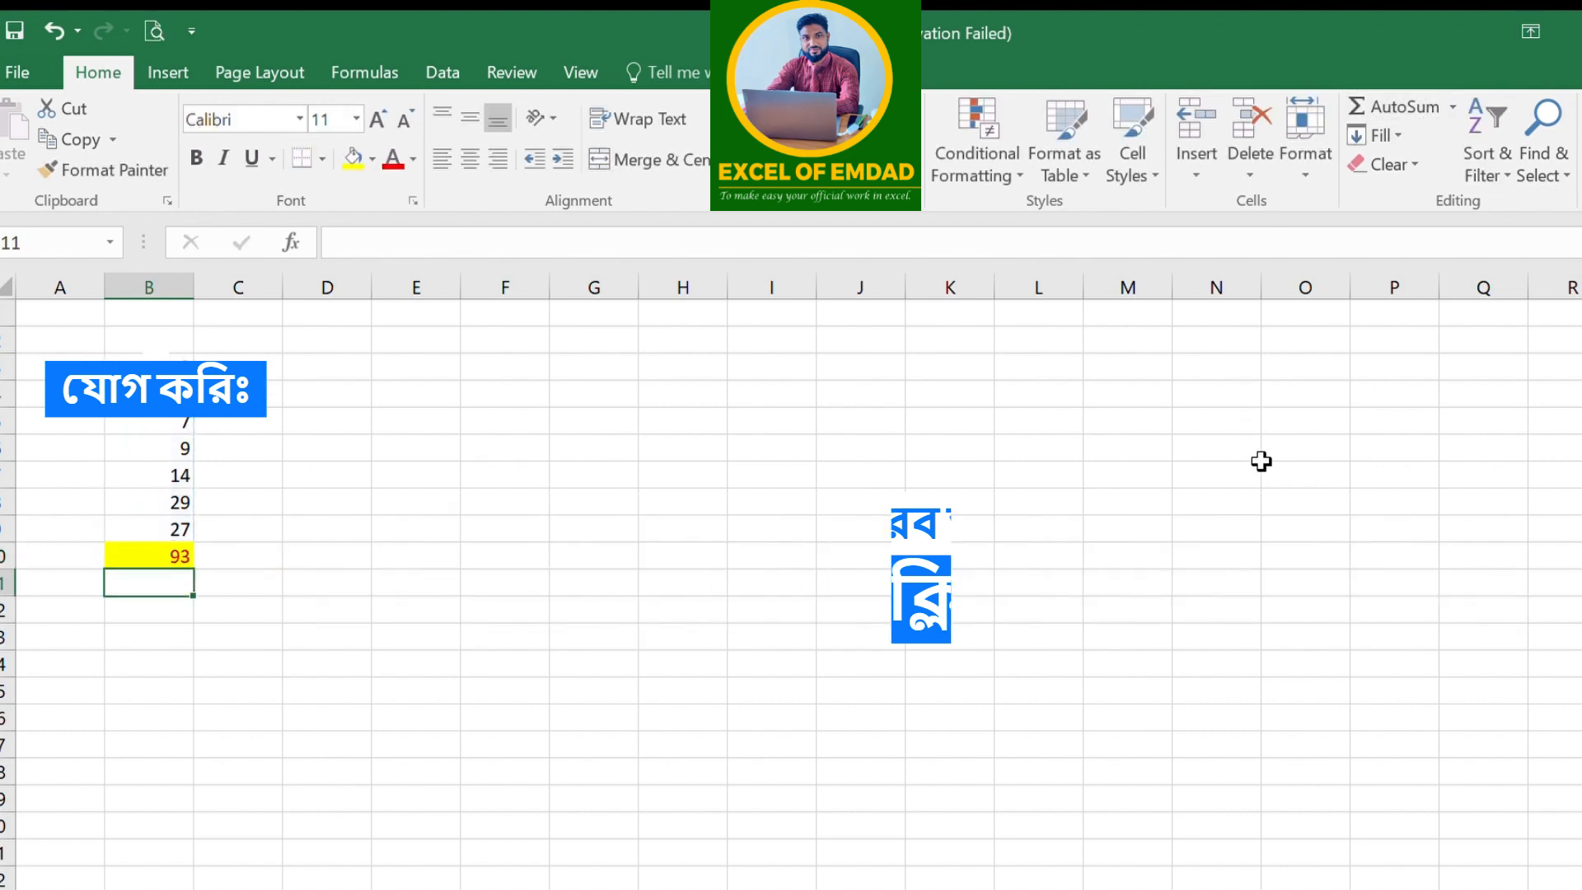
{"action": "left_click", "coordinate": [157, 557]}
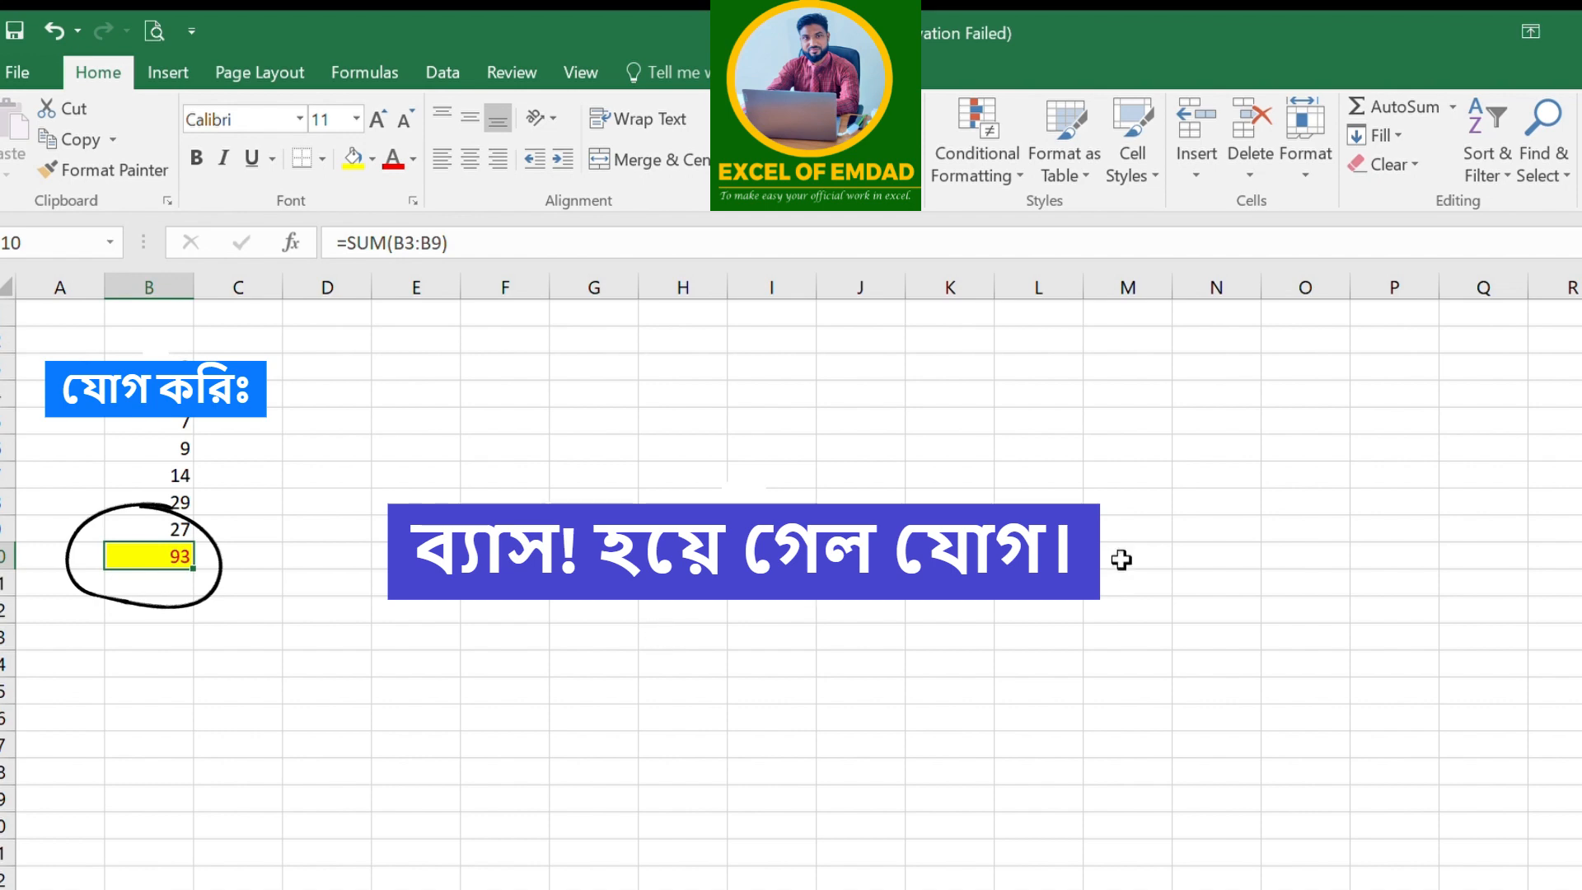
{"action": "left_click", "coordinate": [633, 507]}
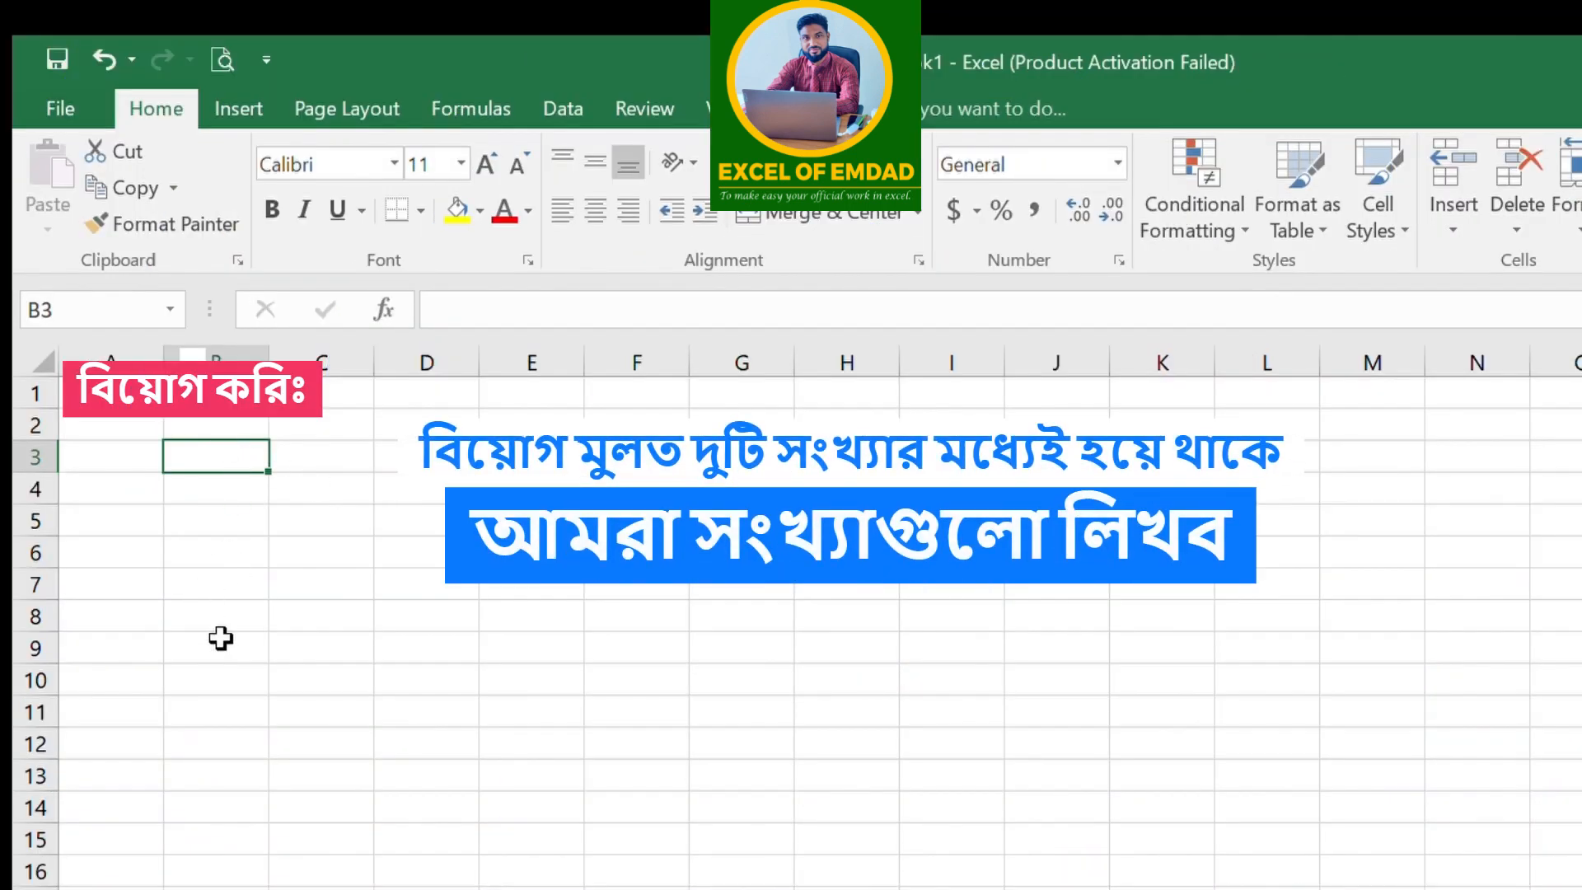
Enter 25 in cell B3 and 10 in cell B4 as the numbers for the subtraction
{"action": "type", "text": "25"}
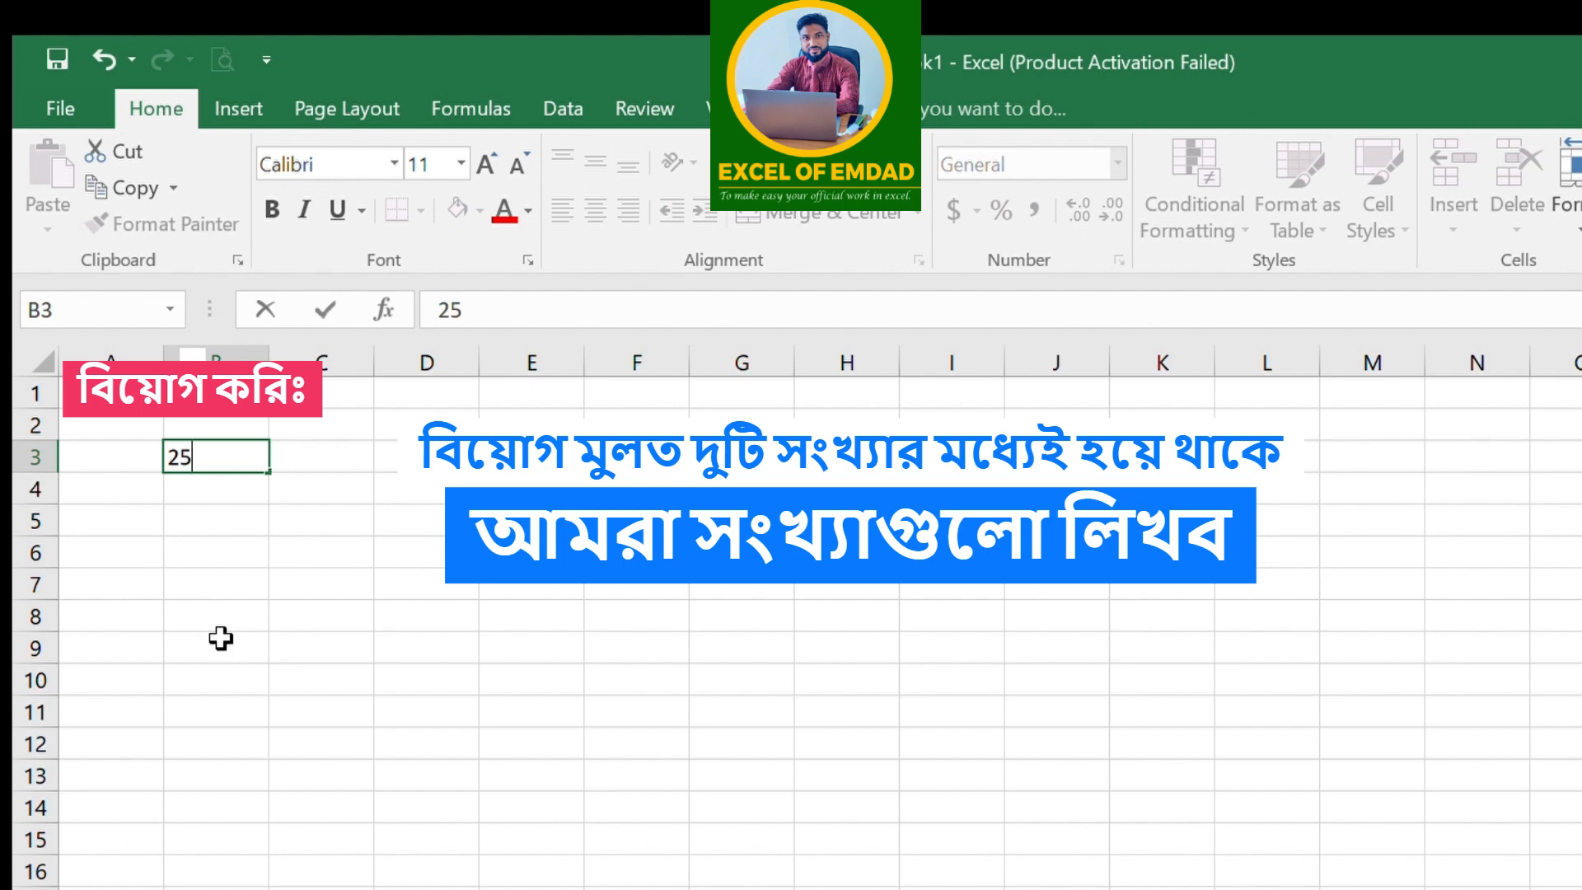
{"action": "key", "text": "Return"}
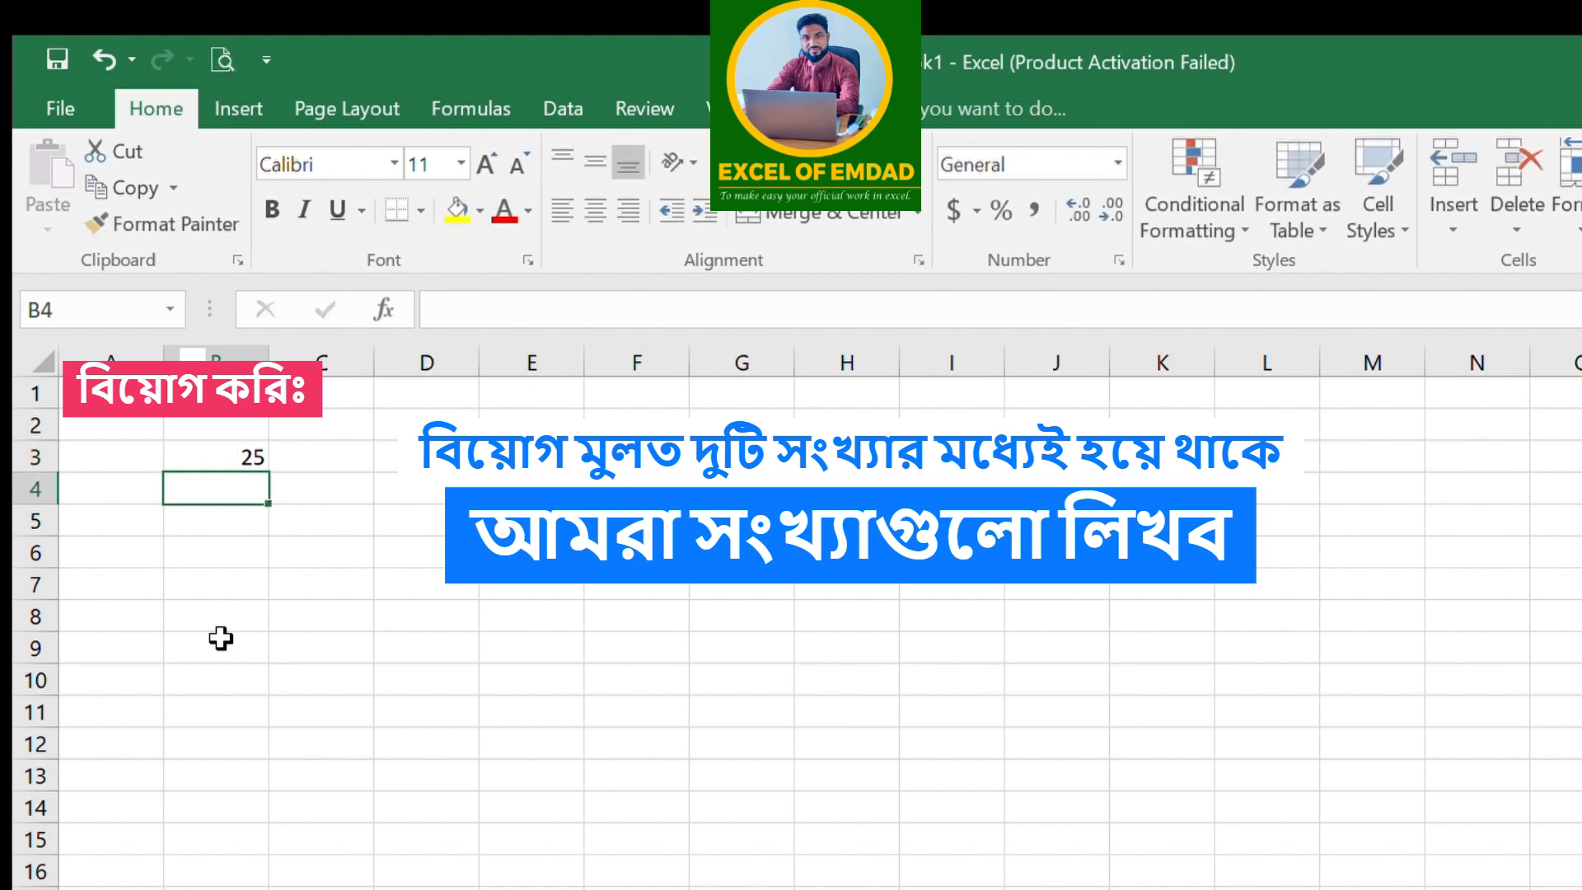
{"action": "type", "text": "10"}
{"action": "key", "text": "Return"}
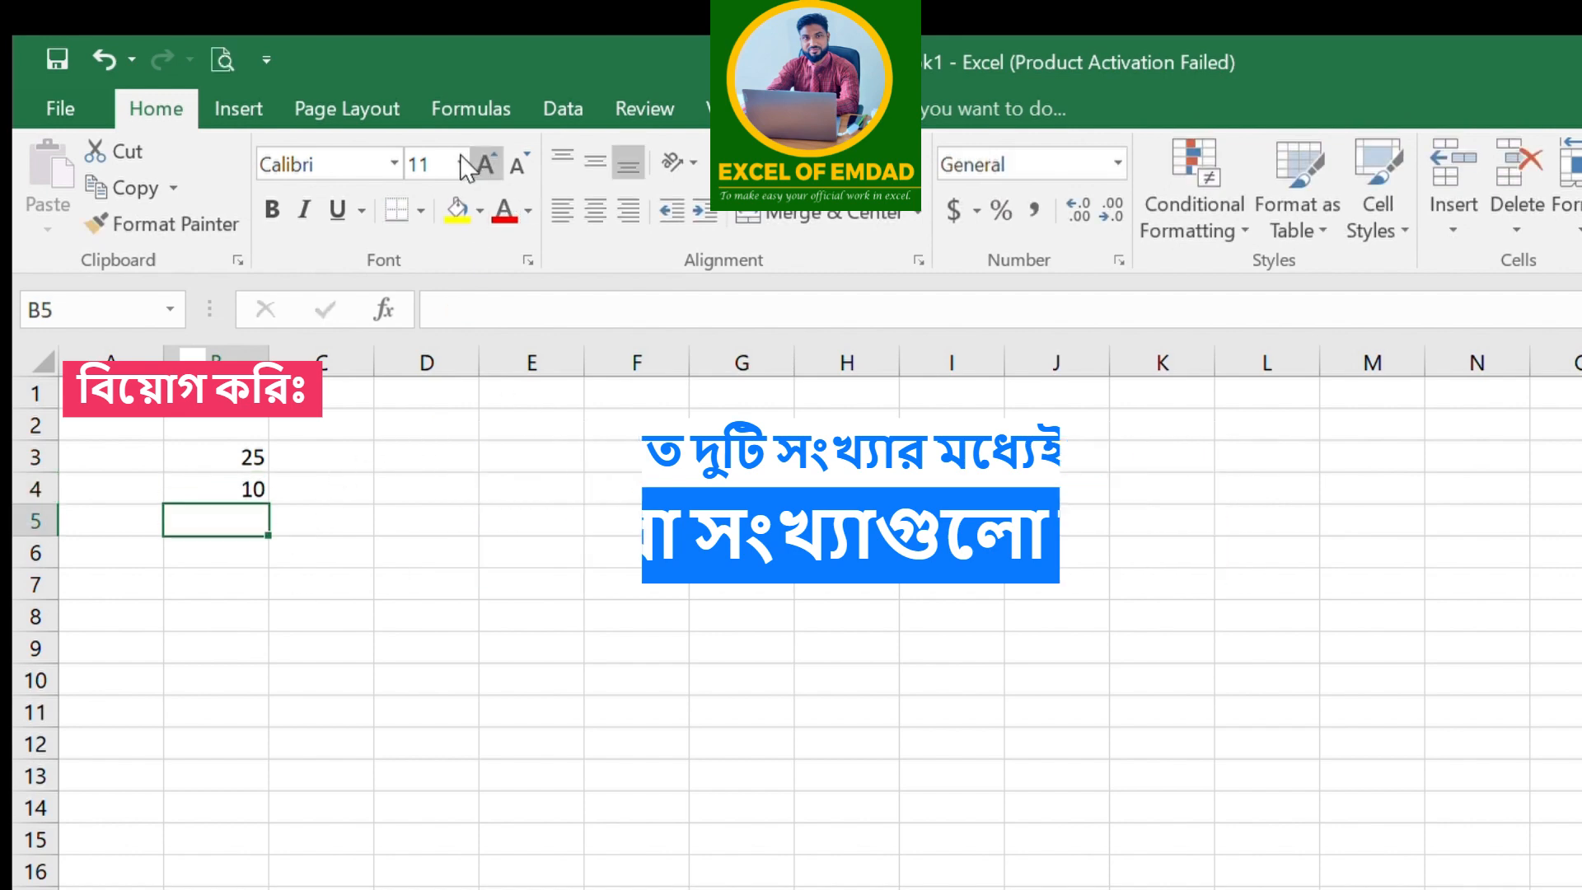
Fill cell B5 yellow and calculate the difference there with the formula =B3-B4
{"action": "left_click", "coordinate": [456, 209]}
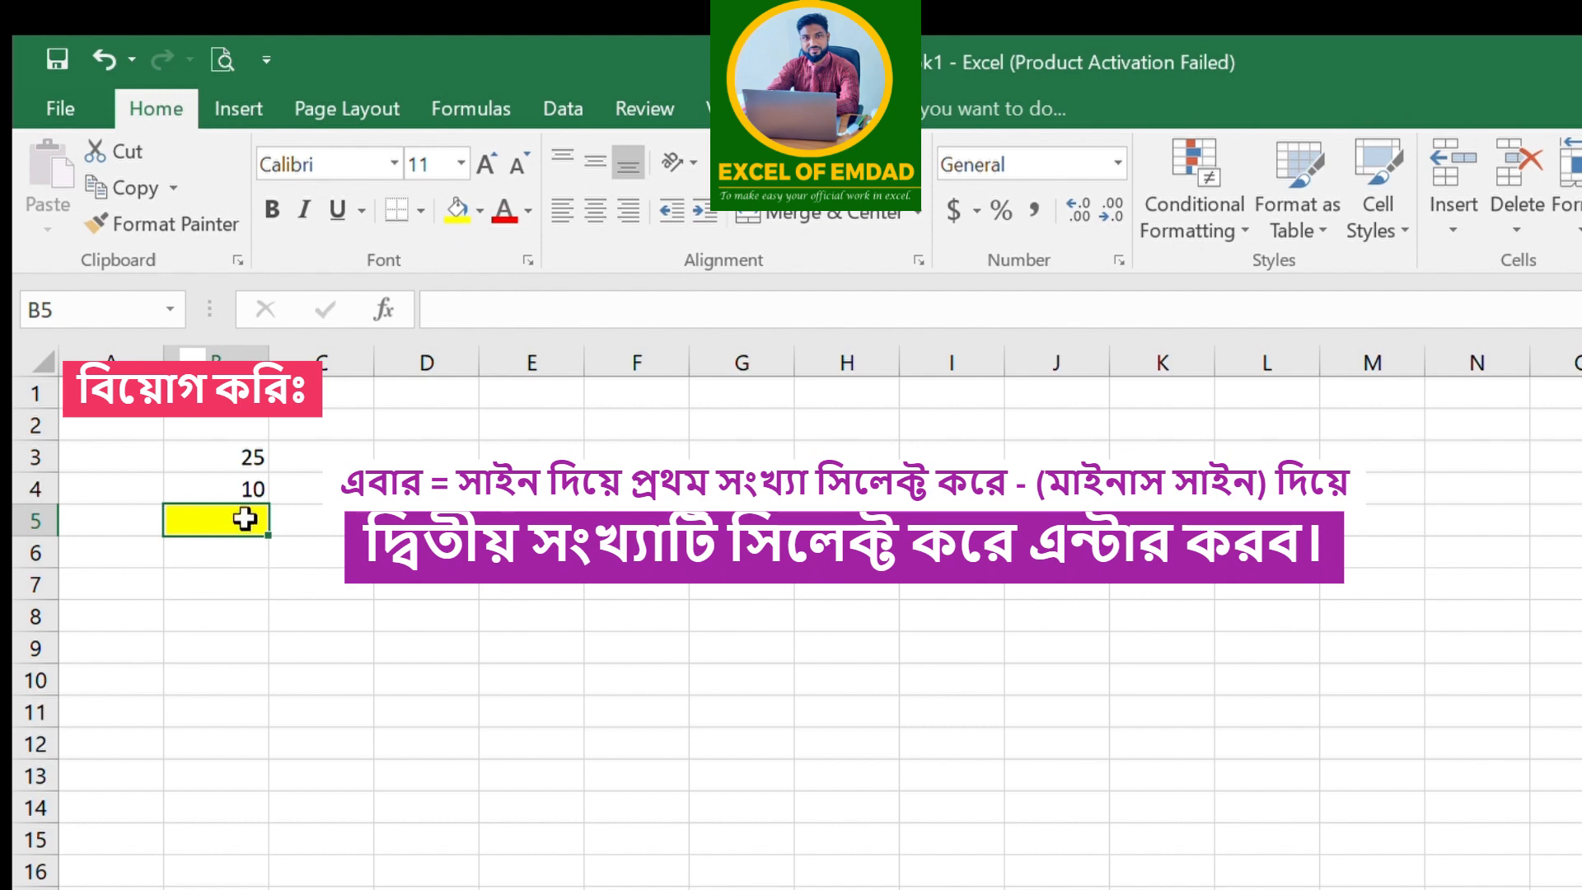
{"action": "type", "text": "="}
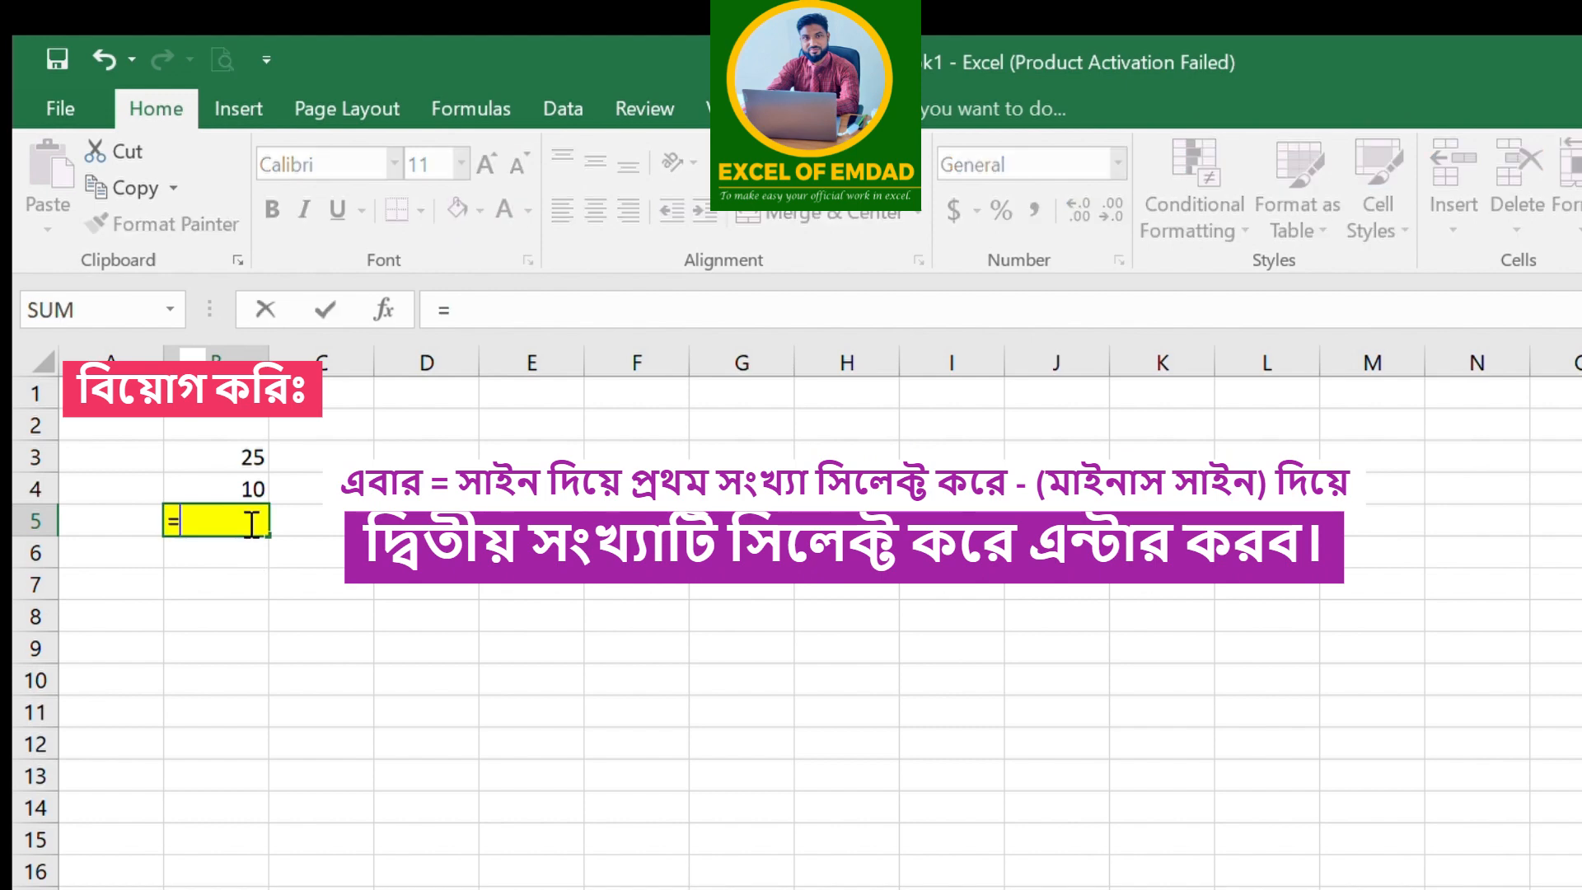
{"action": "left_click", "coordinate": [237, 463]}
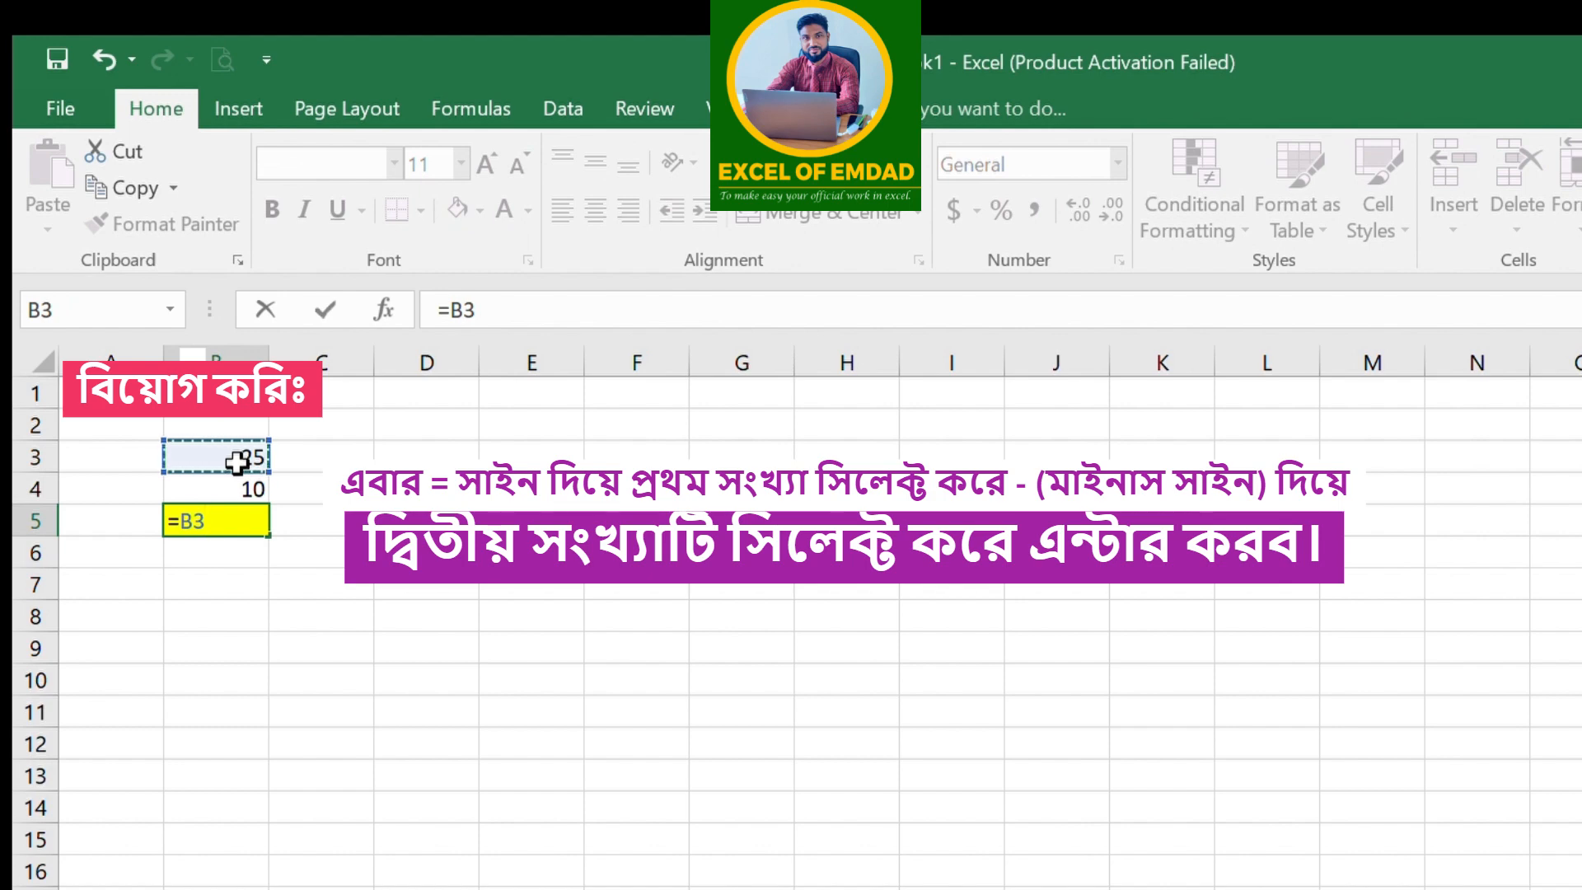
{"action": "type", "text": "-"}
{"action": "left_click", "coordinate": [240, 490]}
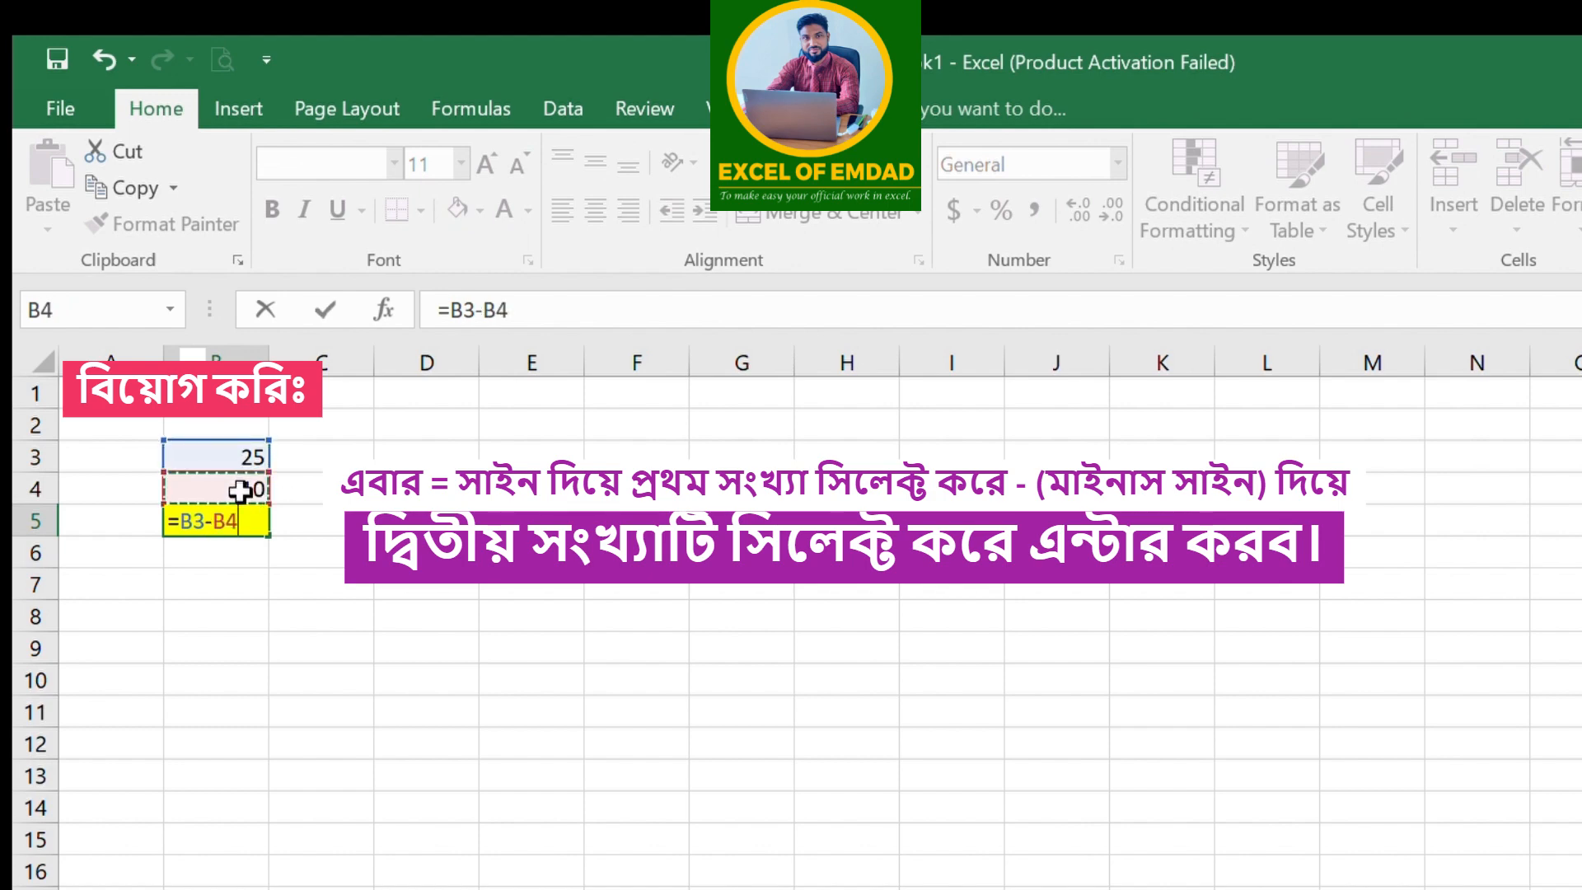
{"action": "key", "text": "Return"}
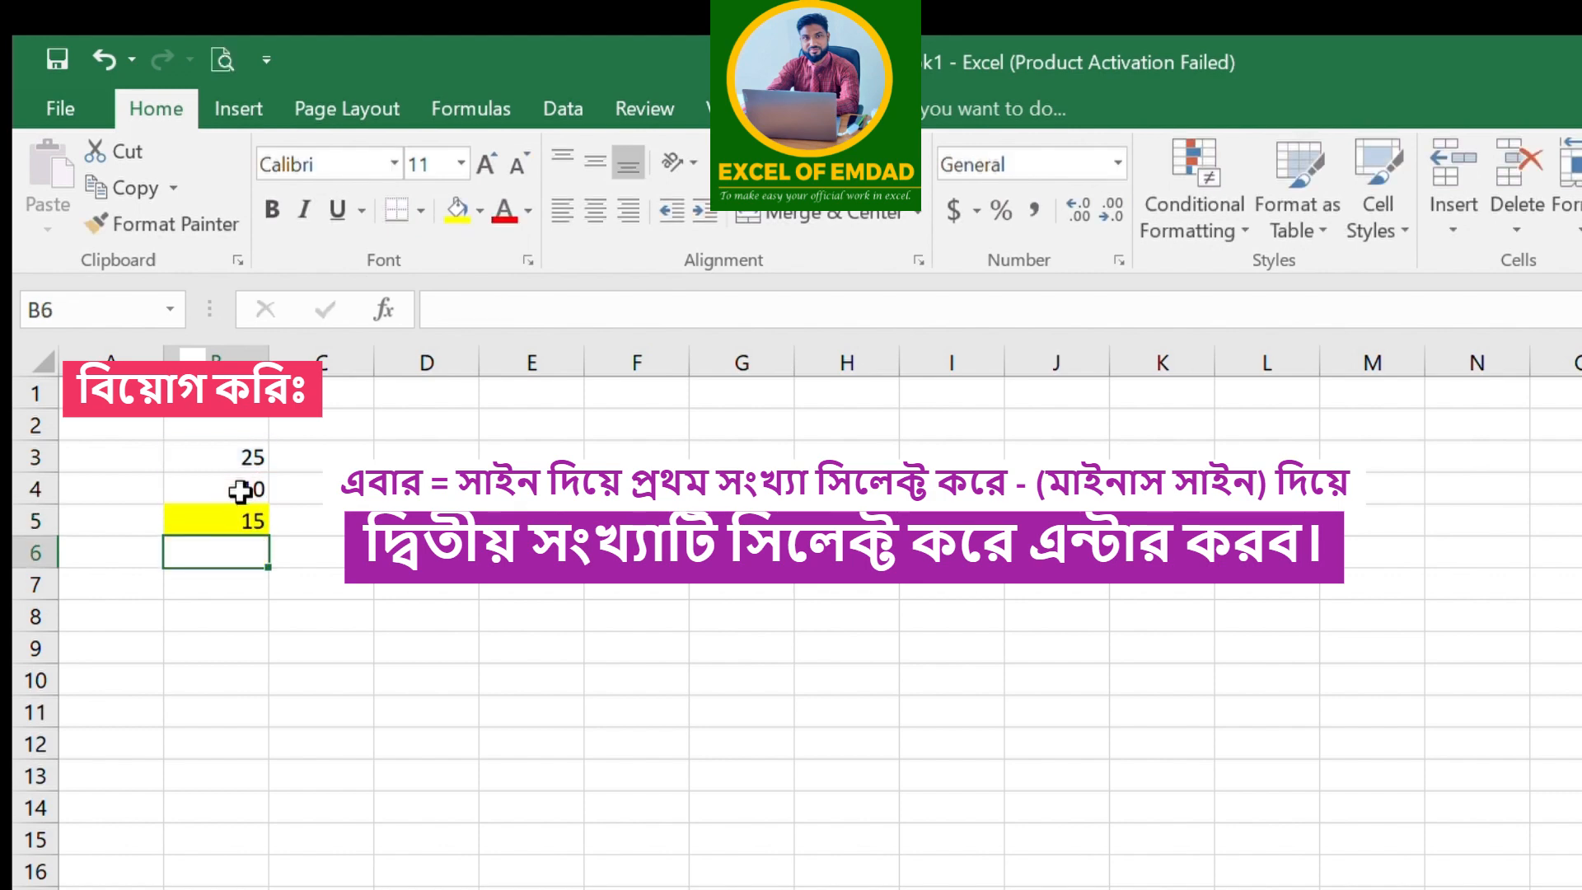
{"action": "left_click", "coordinate": [247, 519]}
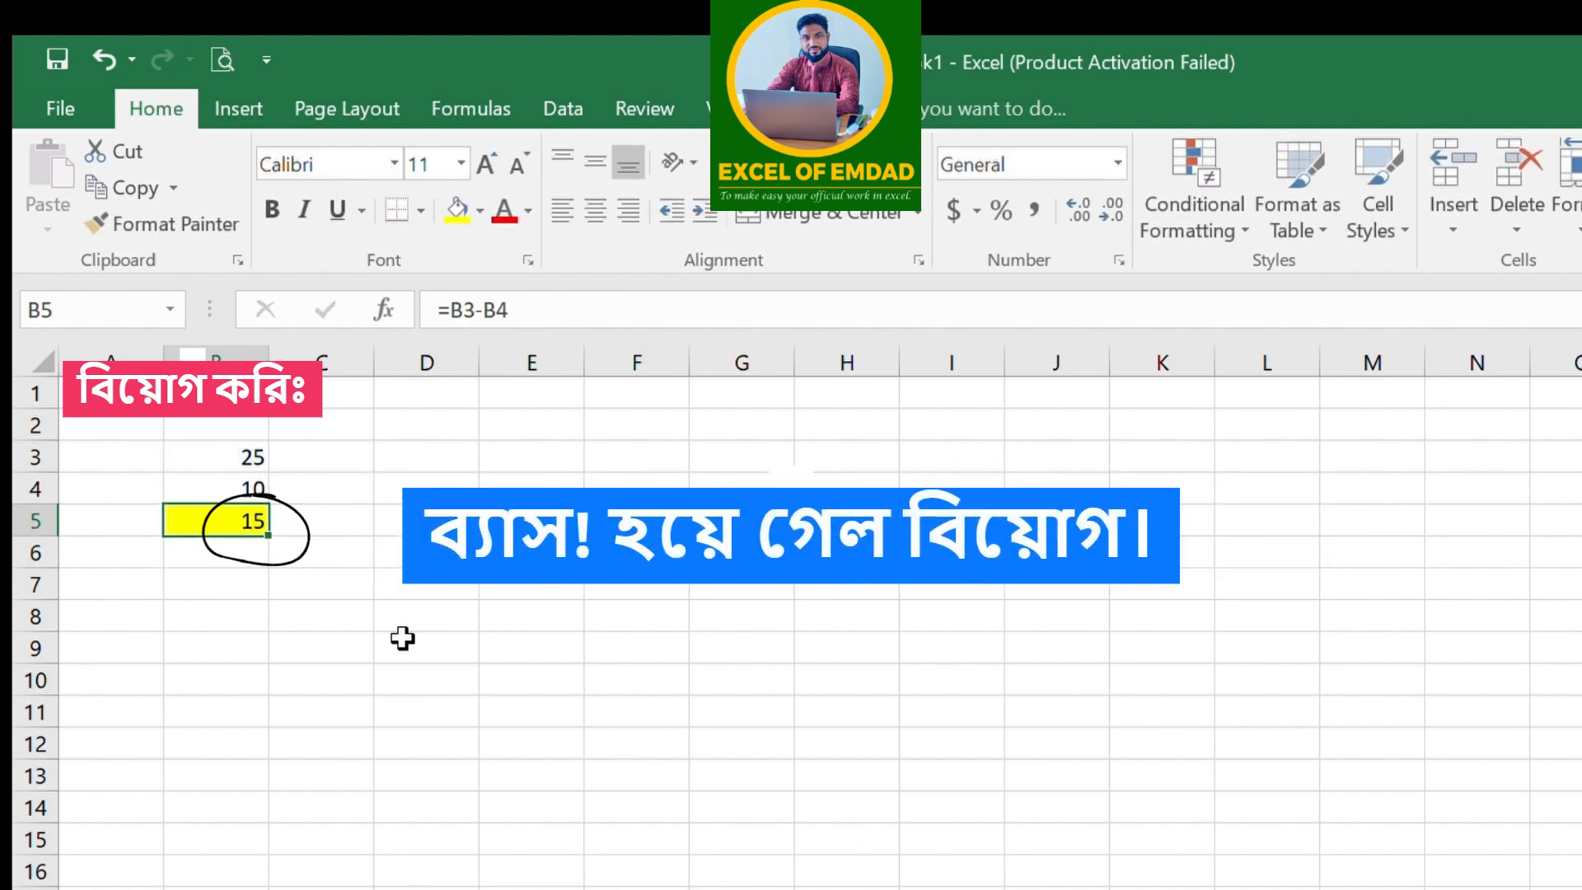
Enter a second pair of numbers in column D: 3456 in D3 and 3163 in D4
{"action": "left_click", "coordinate": [418, 459]}
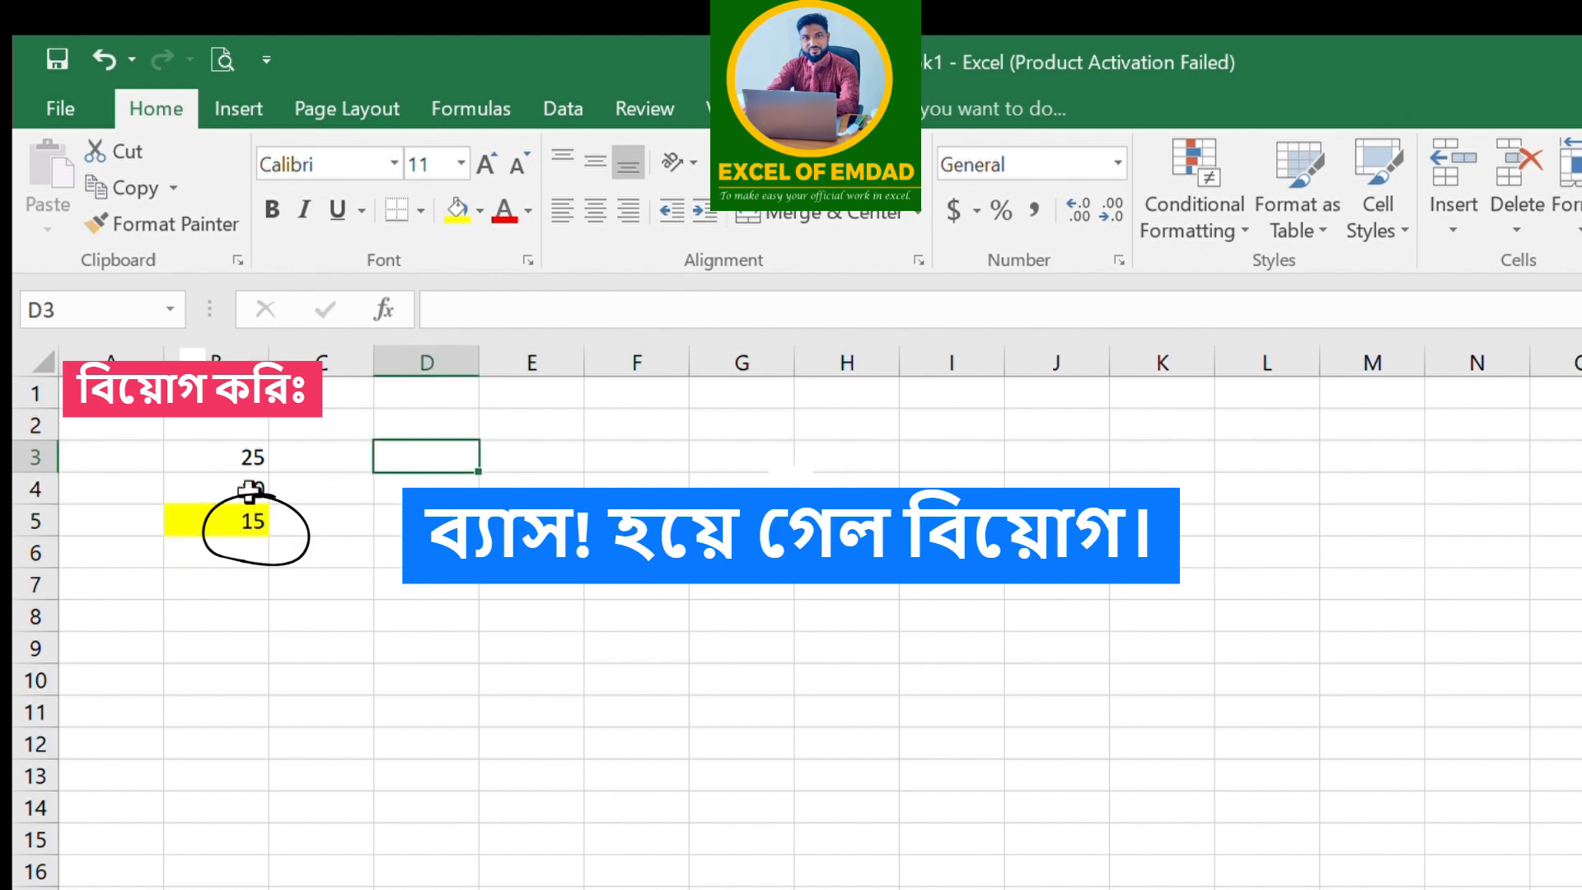
{"action": "type", "text": "3456"}
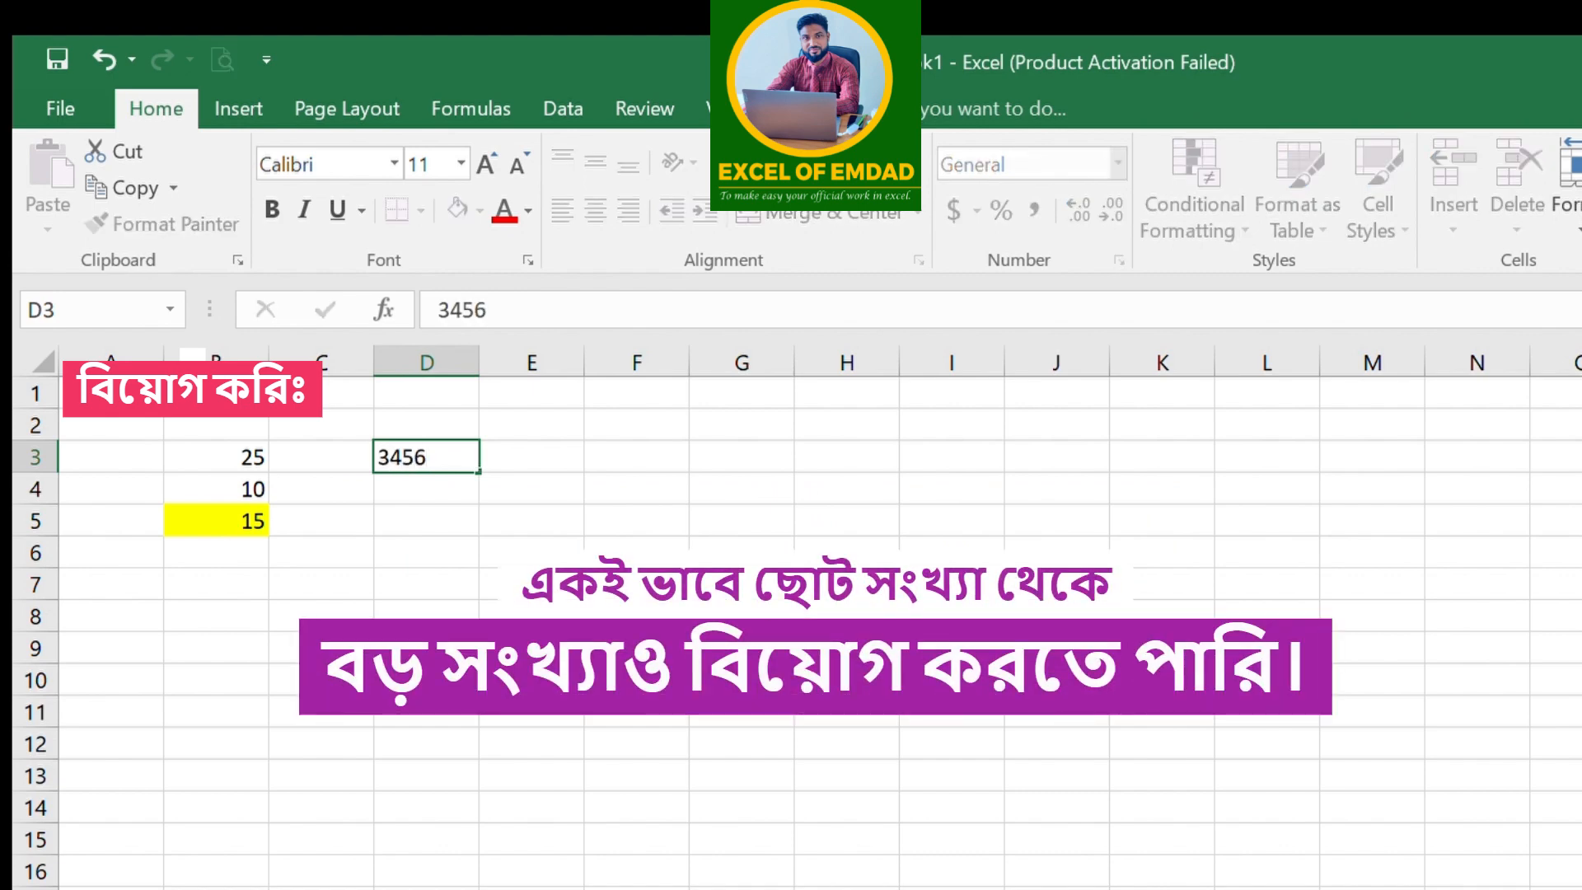
{"action": "key", "text": "Return"}
{"action": "type", "text": "3"}
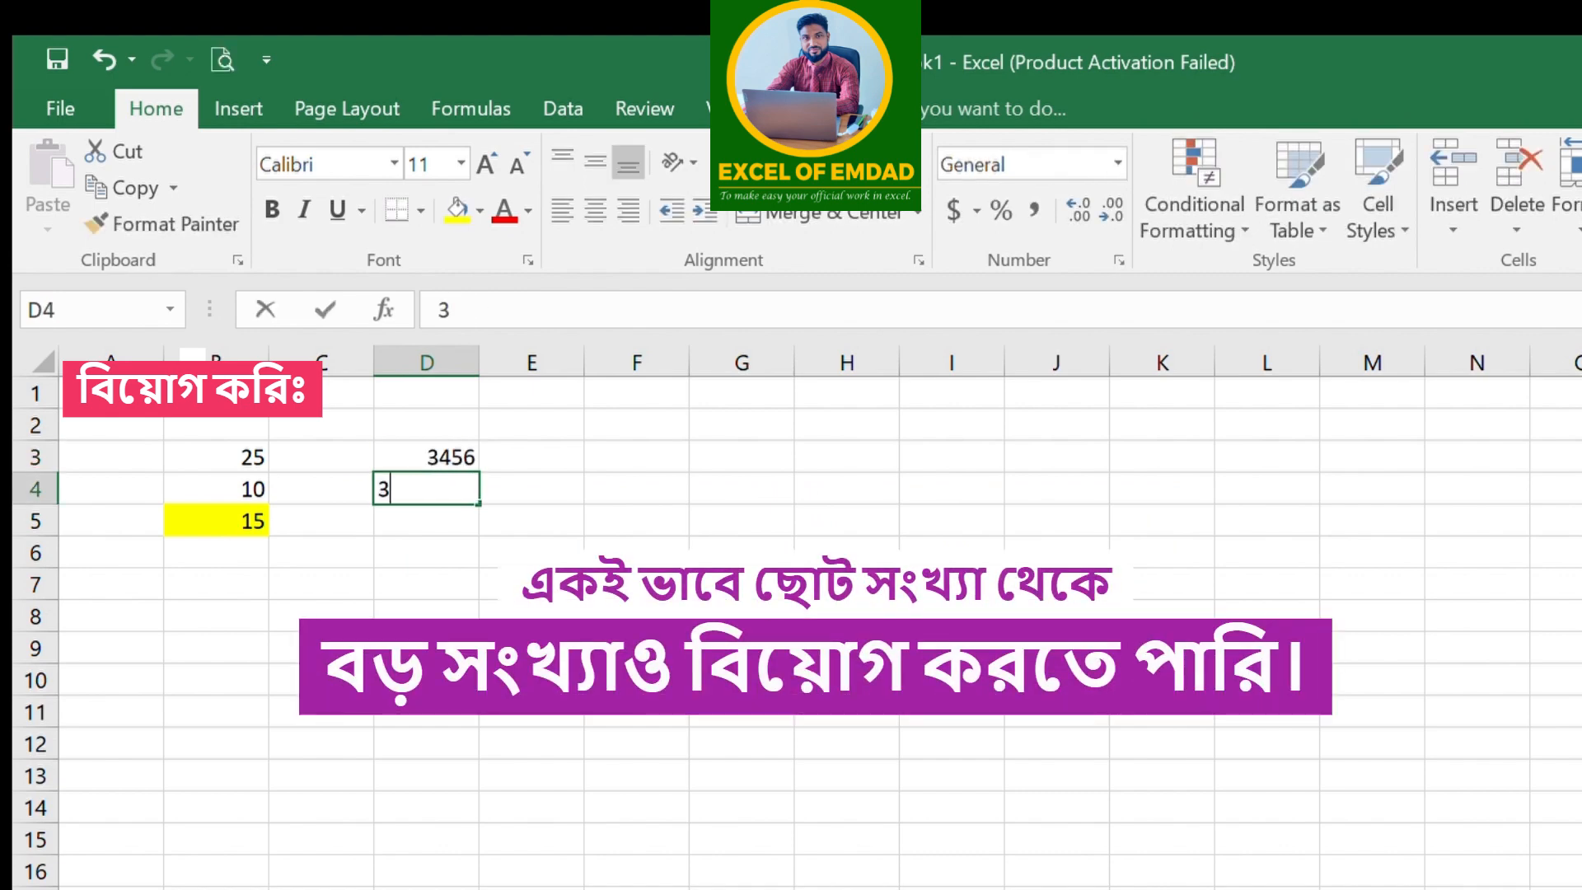
{"action": "type", "text": "5"}
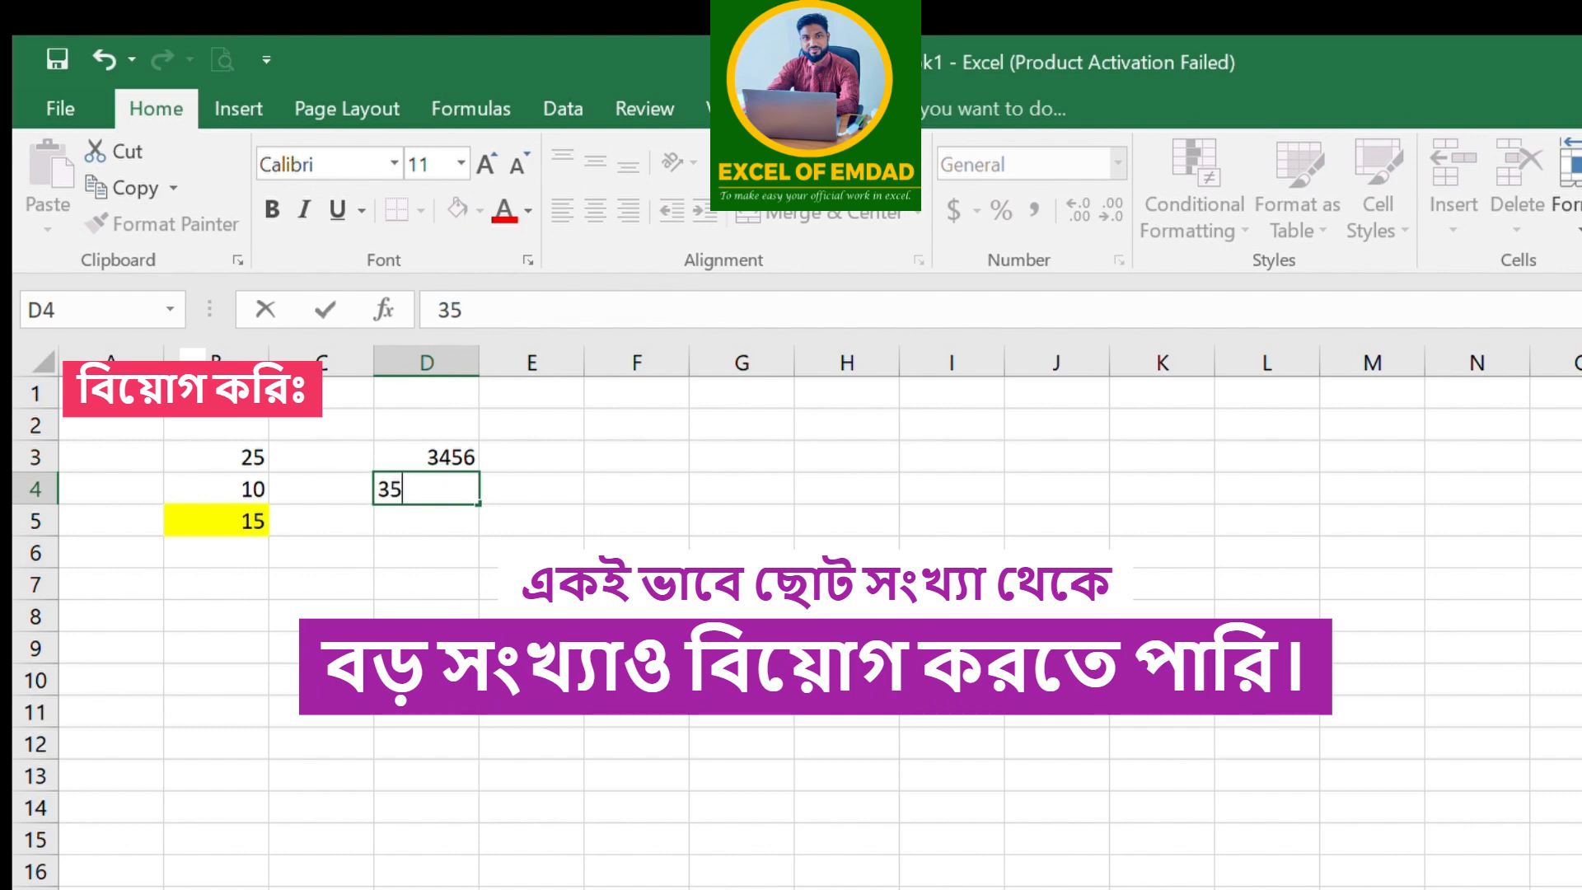
{"action": "key", "text": "BackSpace"}
{"action": "type", "text": "163"}
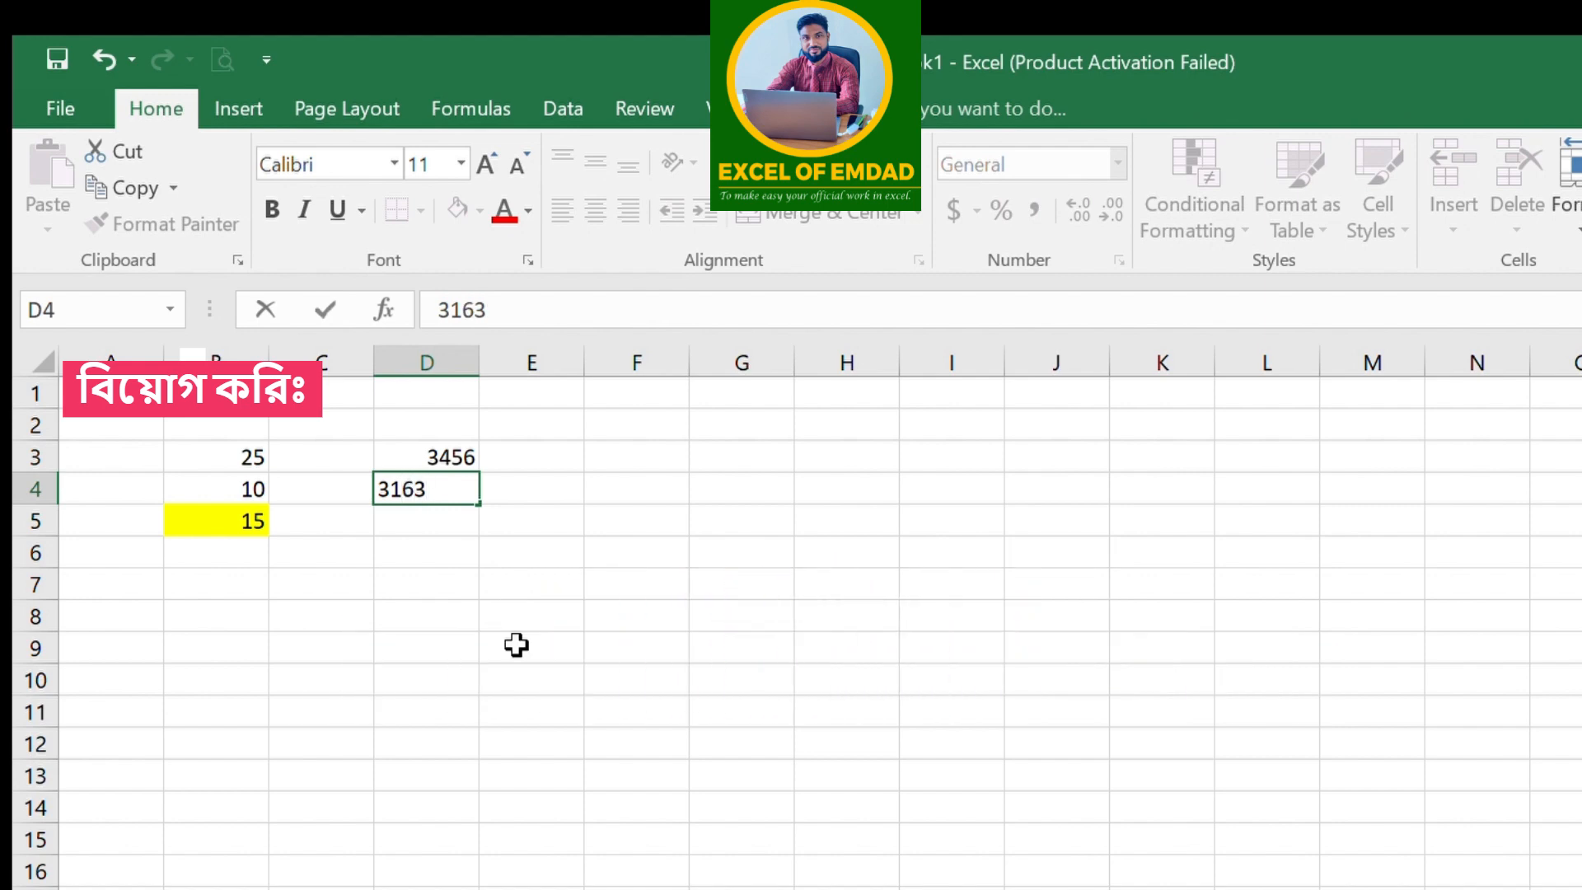
{"action": "key", "text": "Return"}
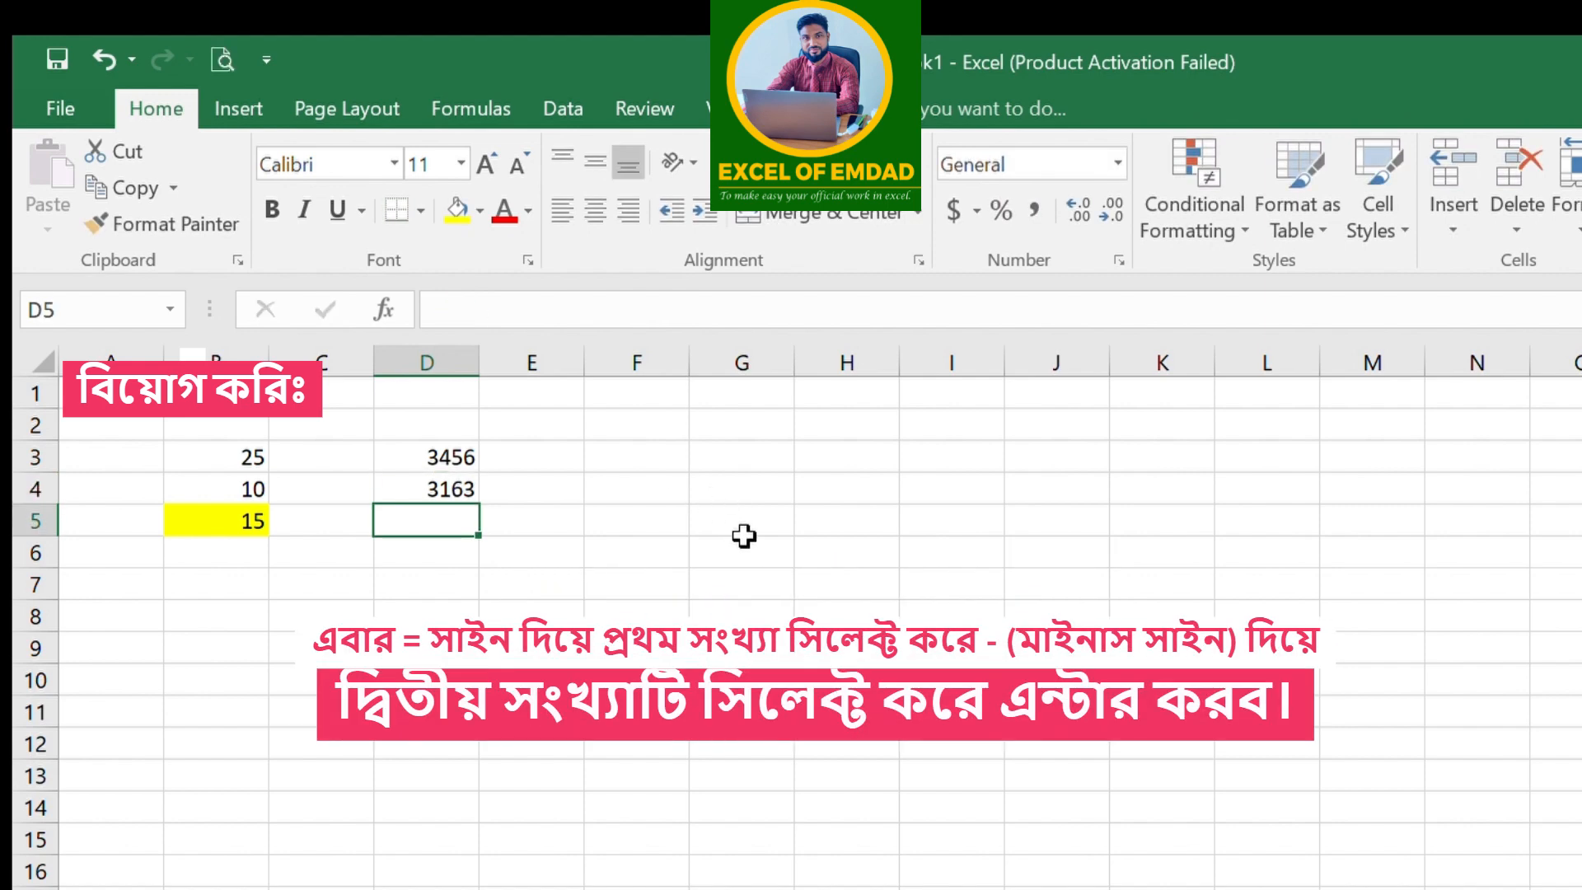
Calculate the difference of the second pair in cell D5 with the formula =D3-D4
{"action": "type", "text": "="}
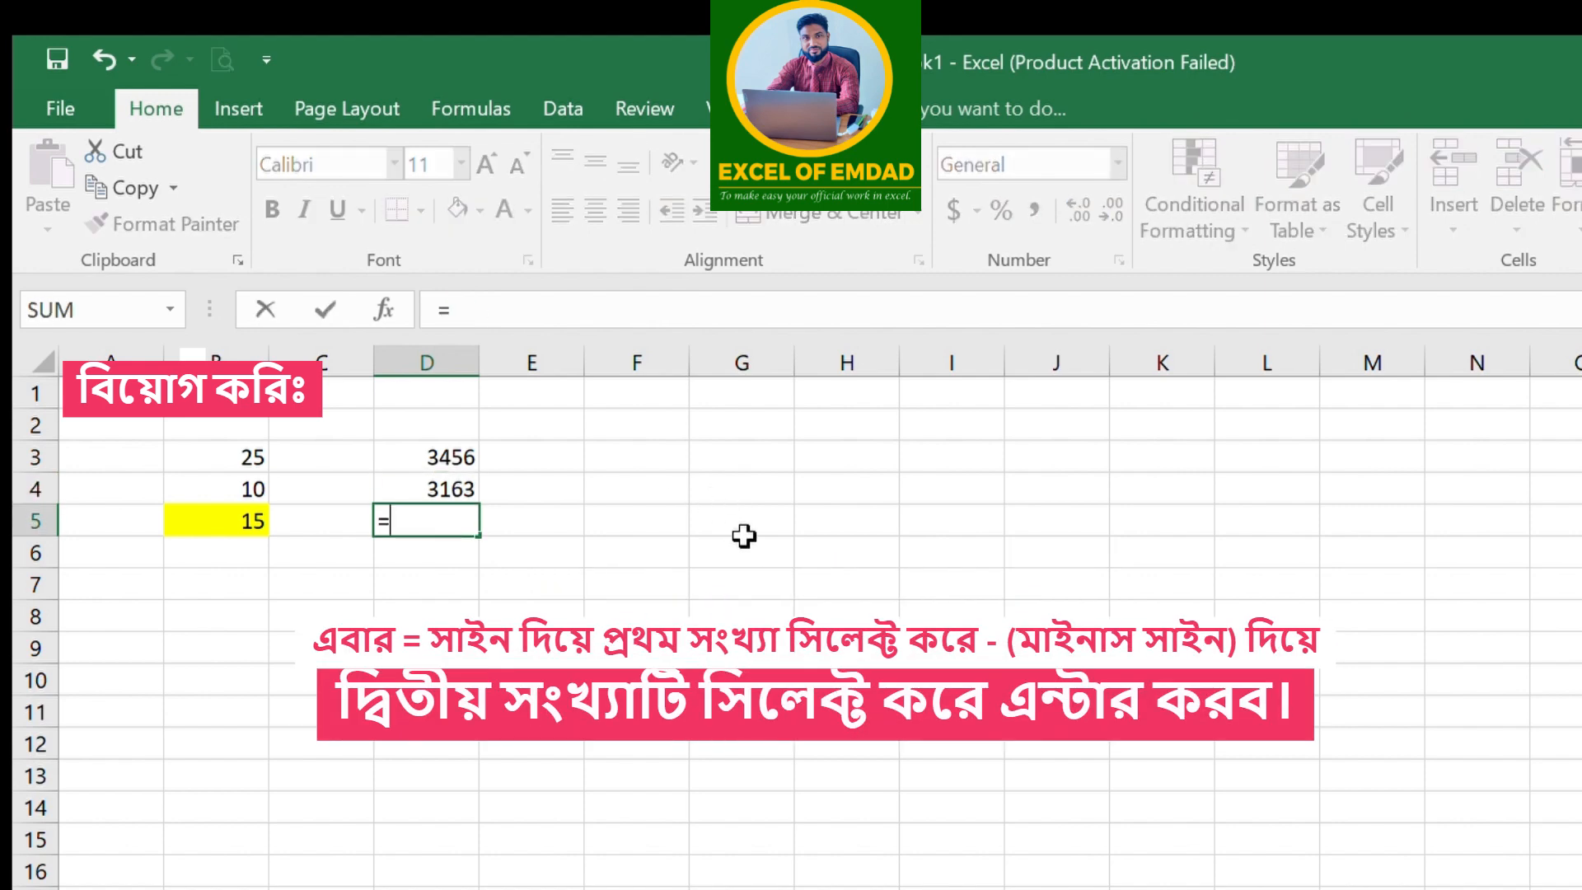
{"action": "left_click", "coordinate": [465, 458]}
{"action": "type", "text": "-"}
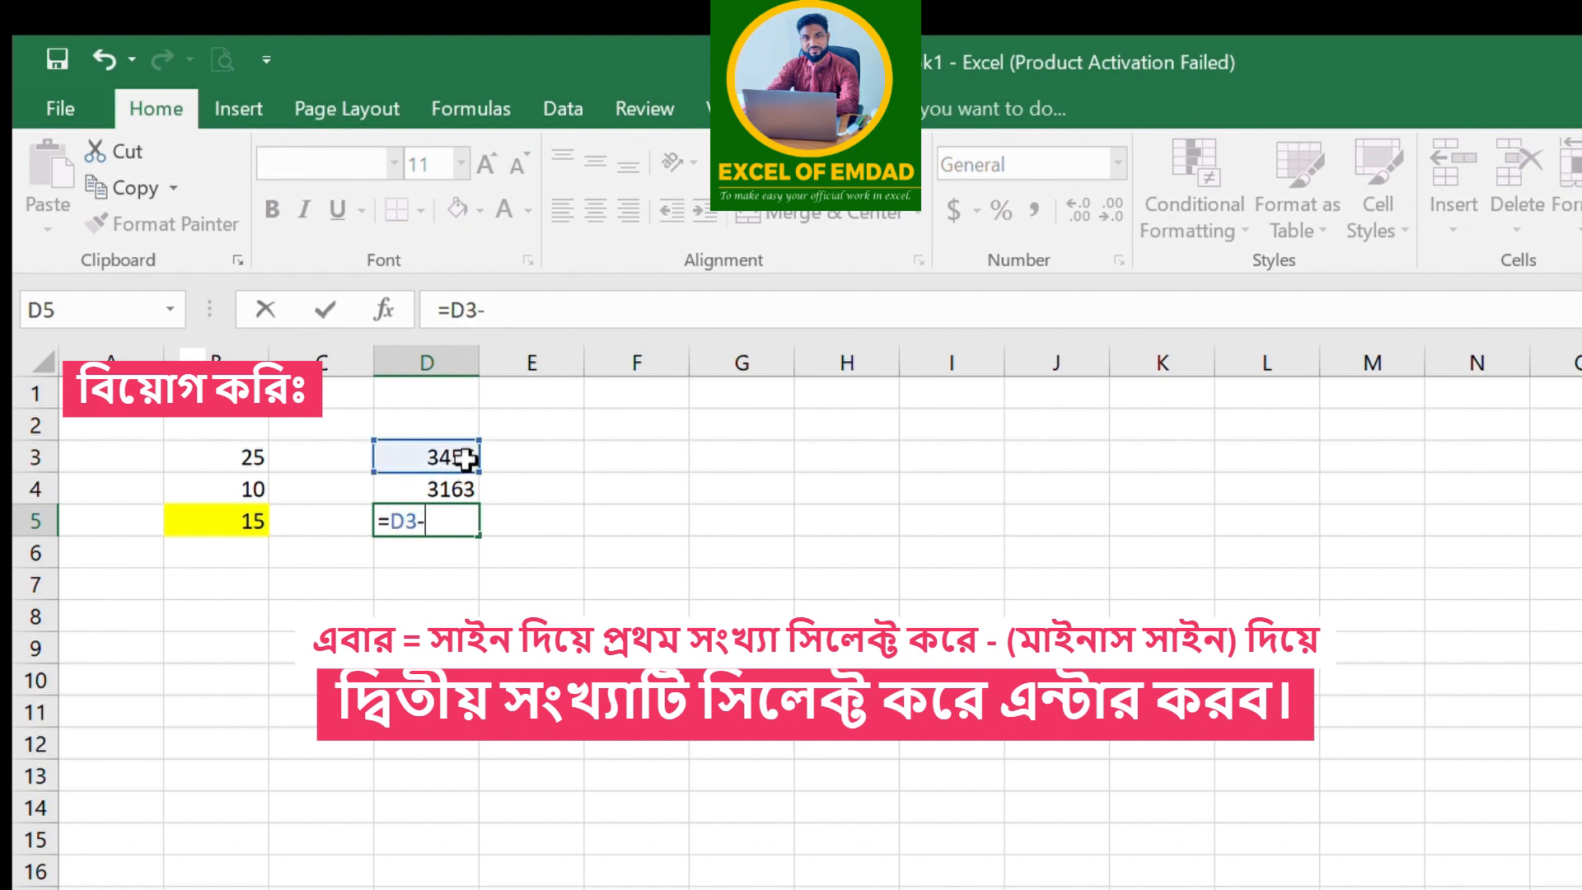
{"action": "left_click", "coordinate": [434, 484]}
{"action": "key", "text": "Return"}
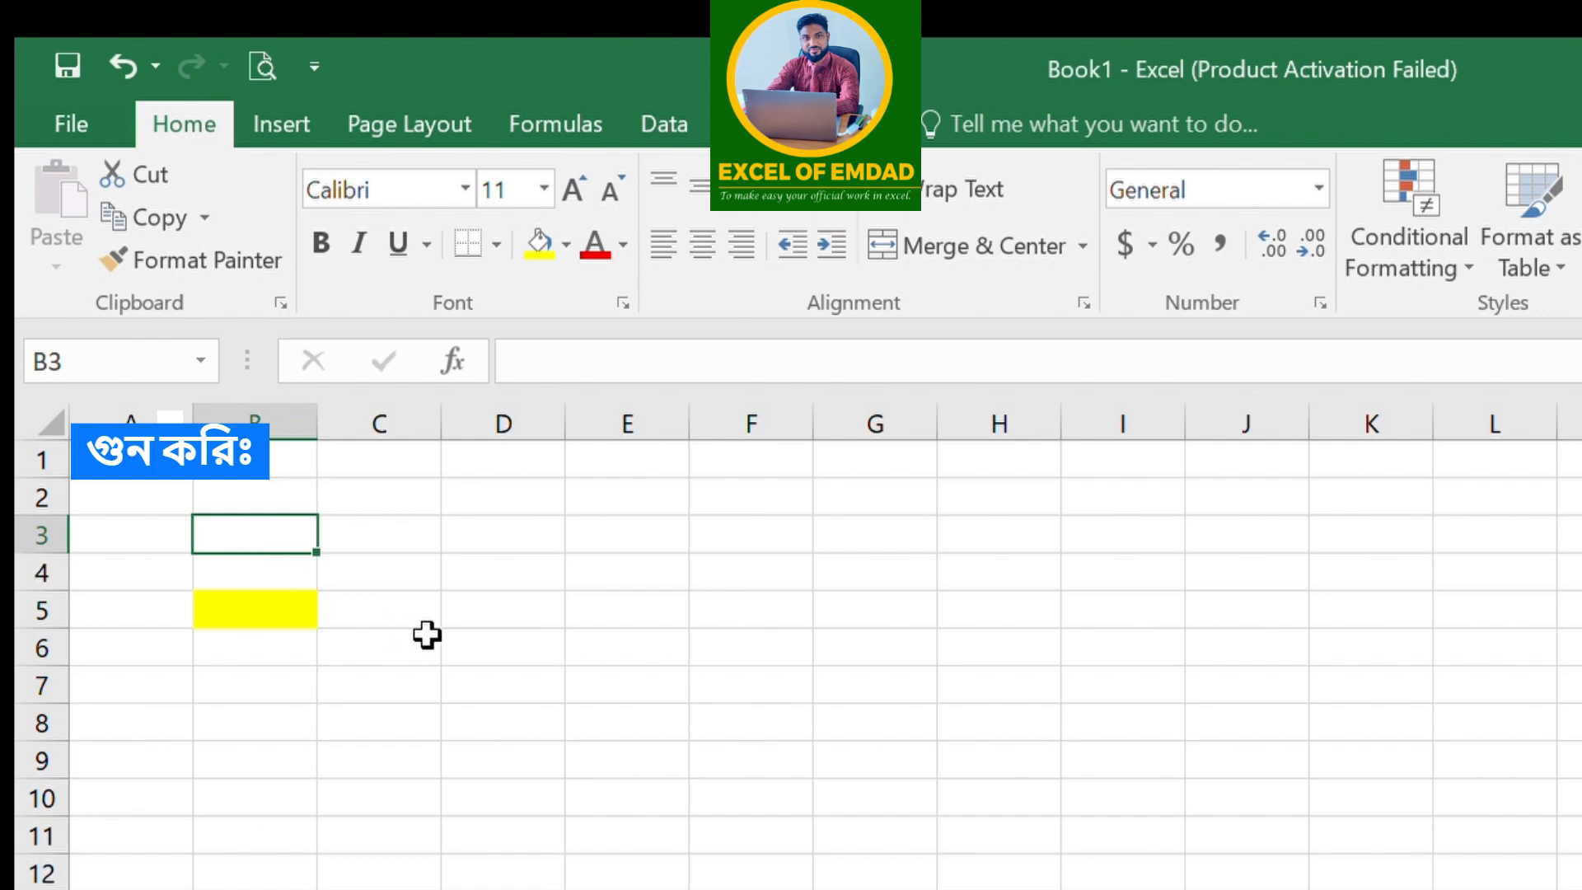
Enter 5 in cell B3 and 4 in cell B4 as the numbers for the multiplication
{"action": "type", "text": "5"}
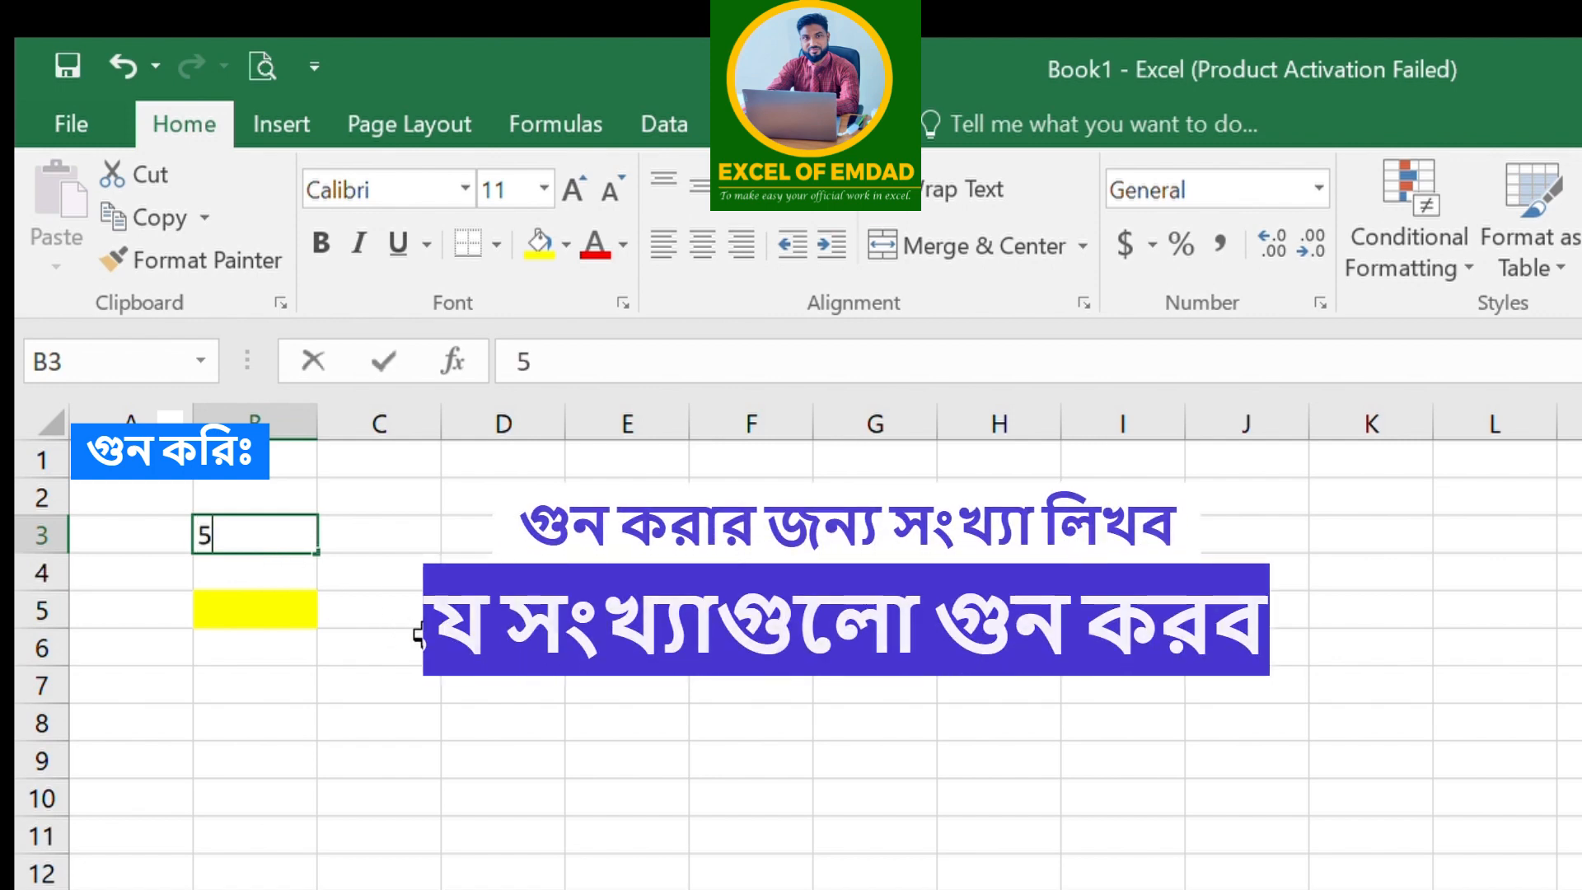
{"action": "key", "text": "Return"}
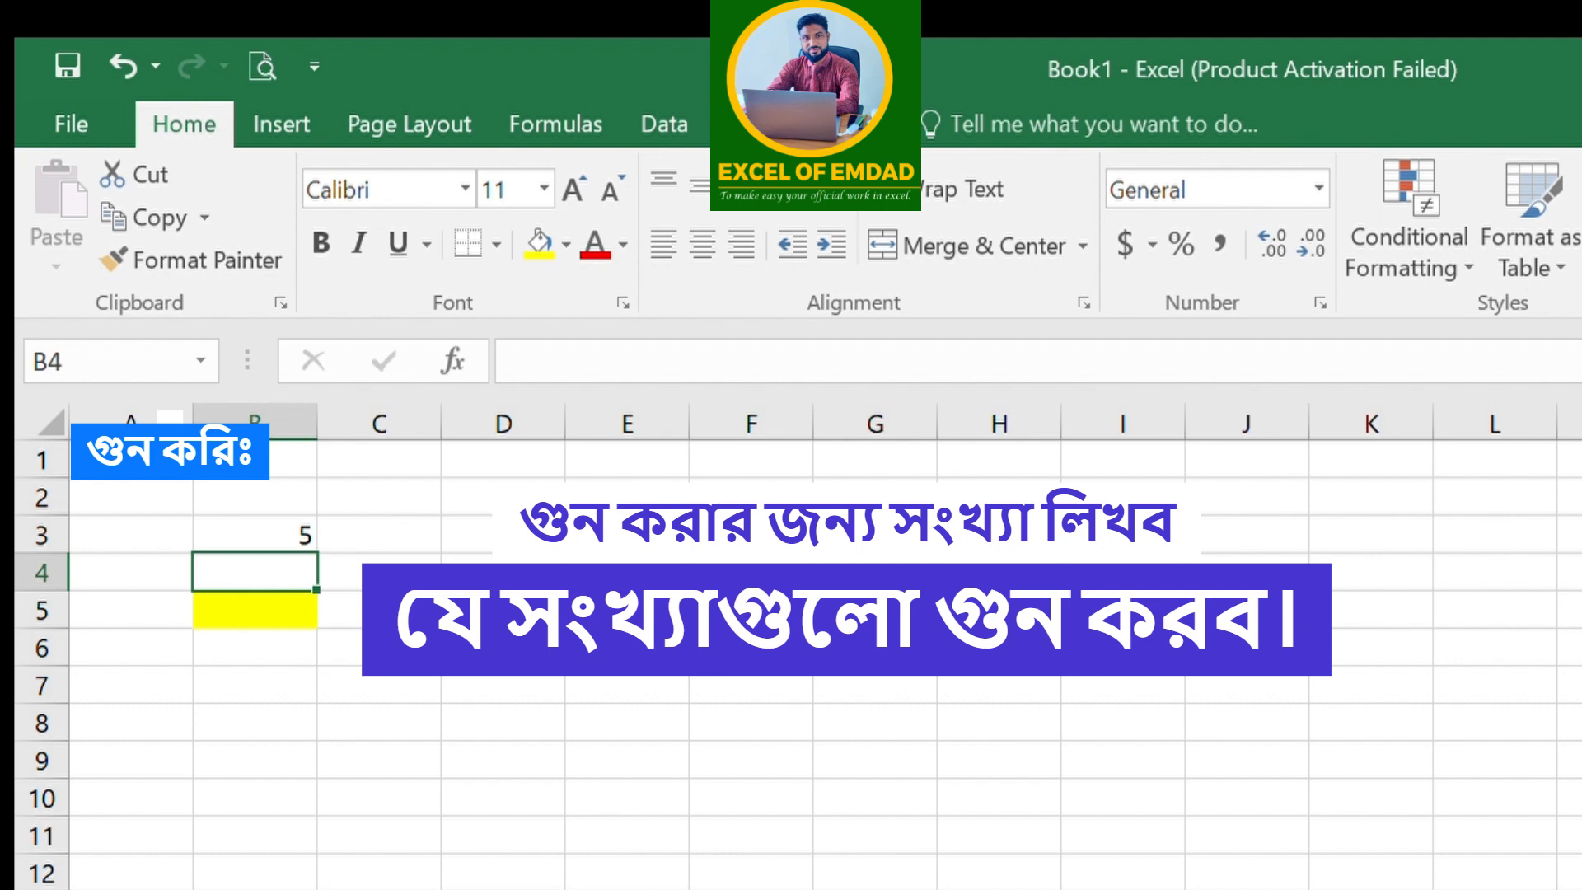
{"action": "type", "text": "4"}
{"action": "key", "text": "Return"}
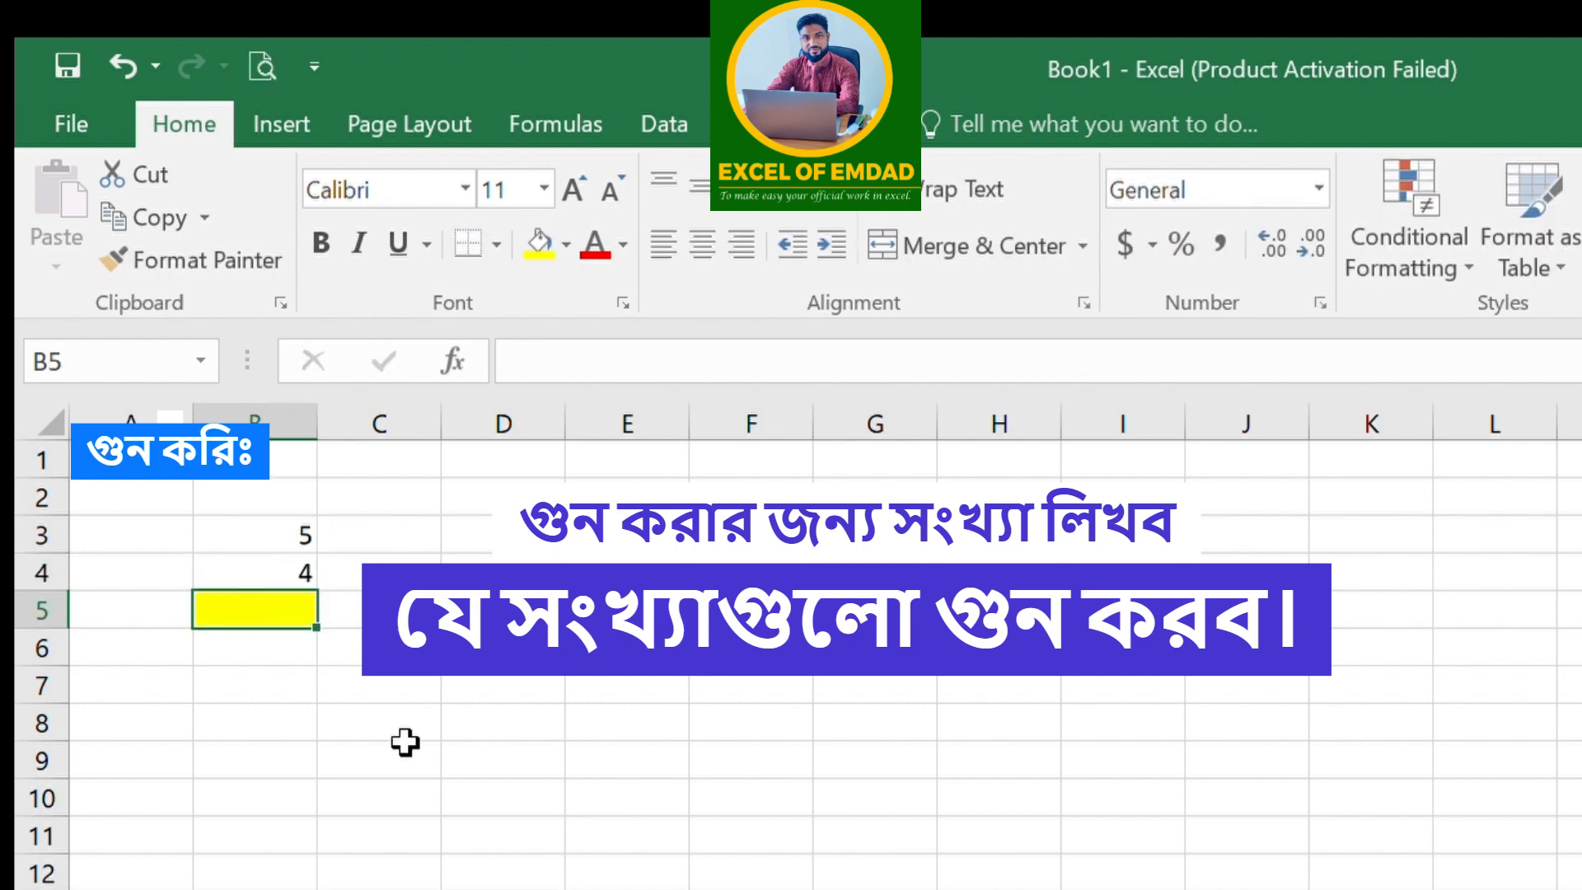
Calculate the product in the yellow cell B5 with the formula =B3*B4
{"action": "type", "text": "="}
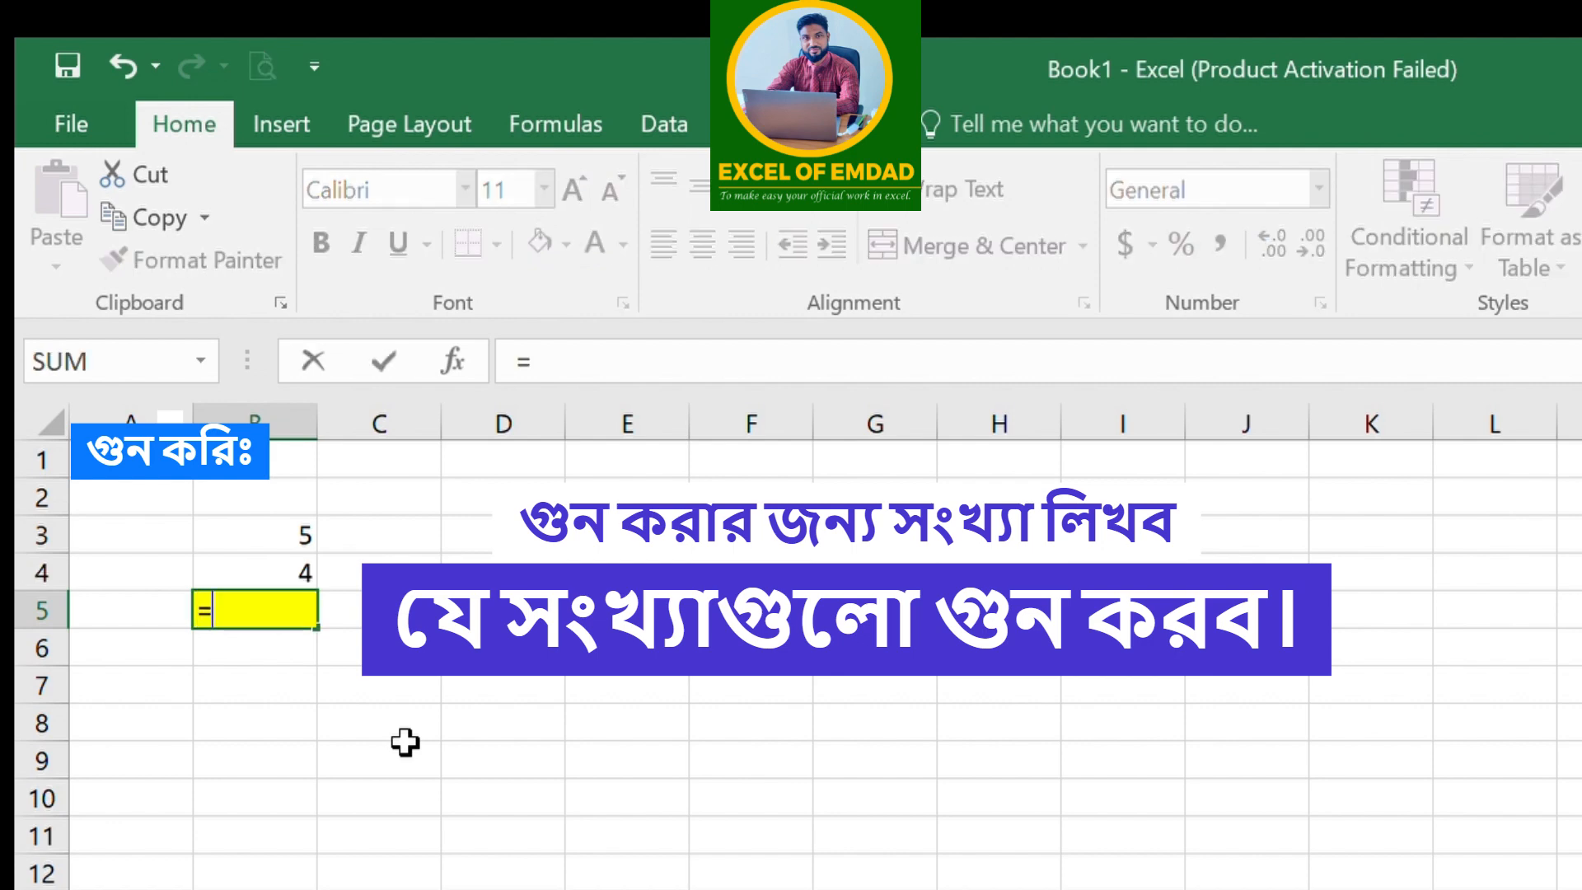
{"action": "left_click", "coordinate": [283, 536]}
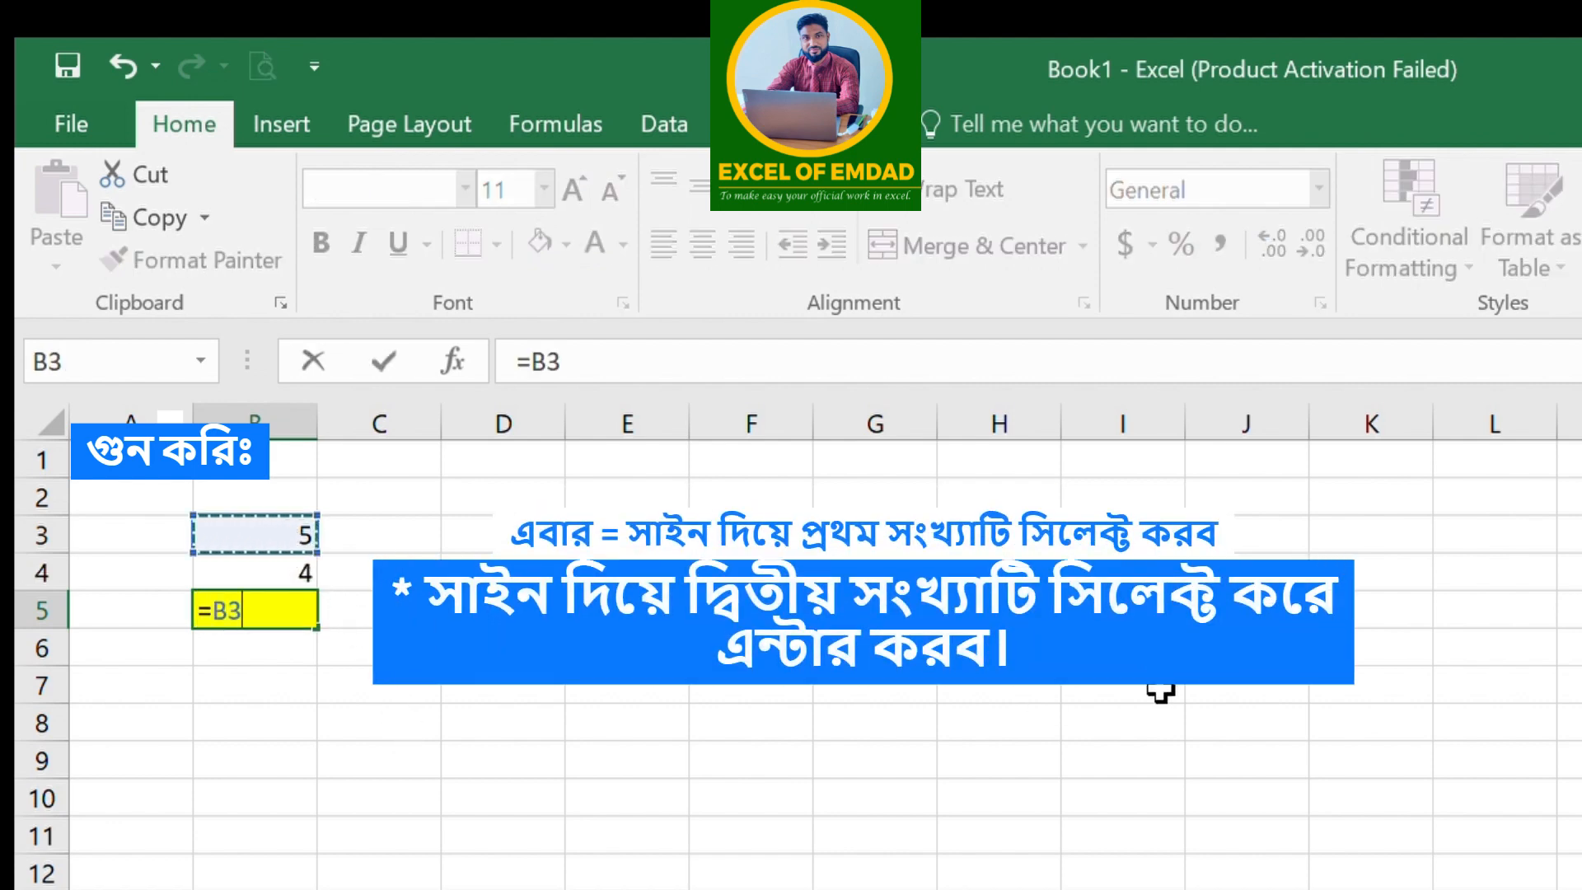
{"action": "type", "text": "*"}
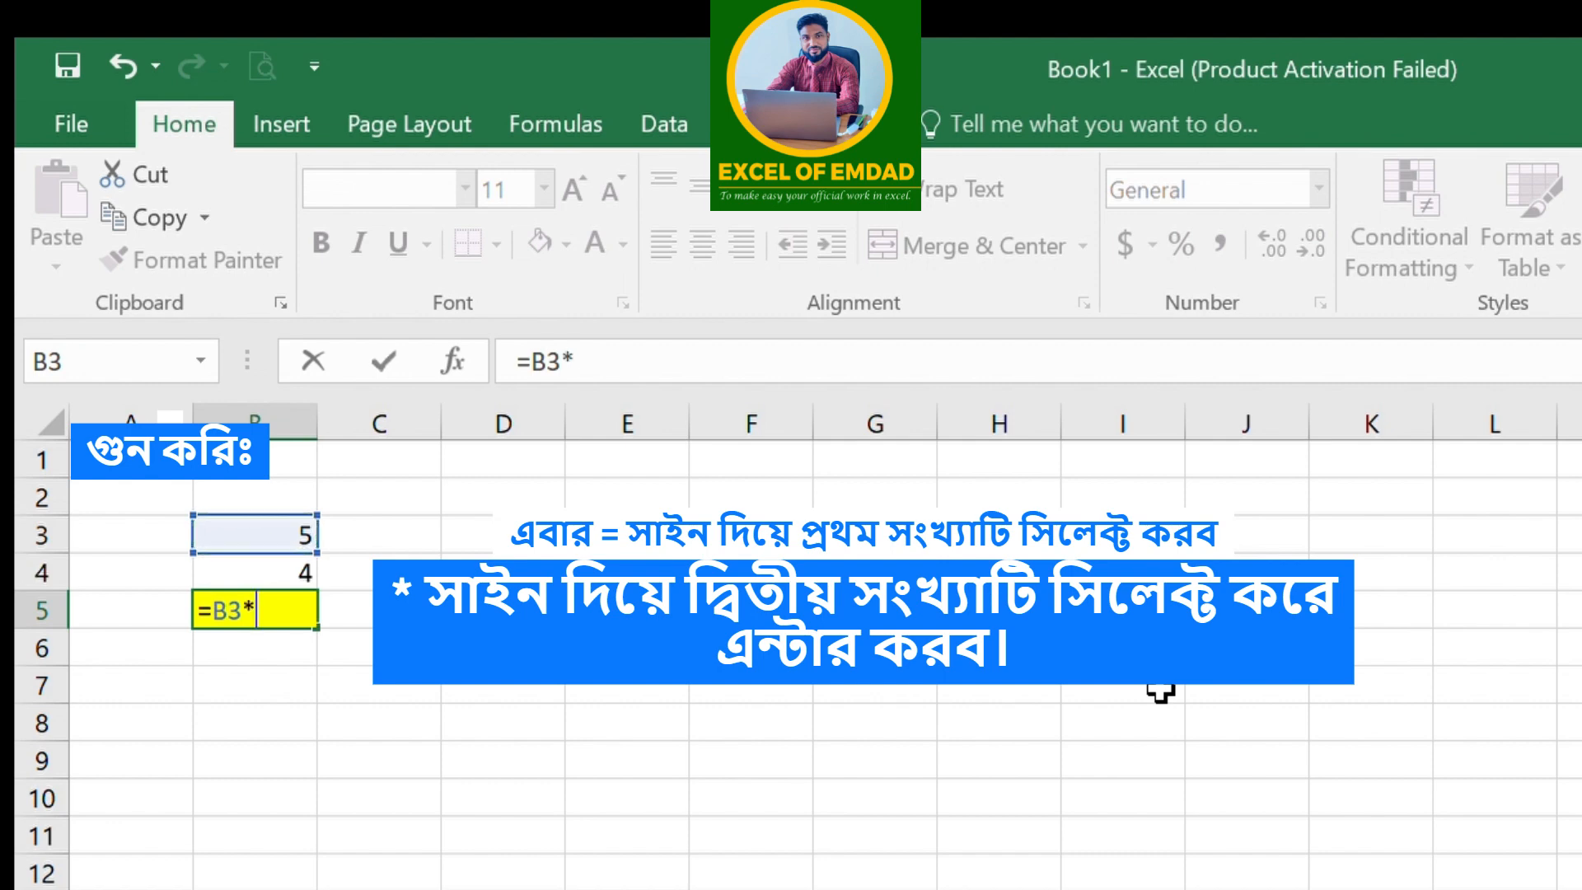
{"action": "left_click", "coordinate": [288, 575]}
{"action": "key", "text": "Return"}
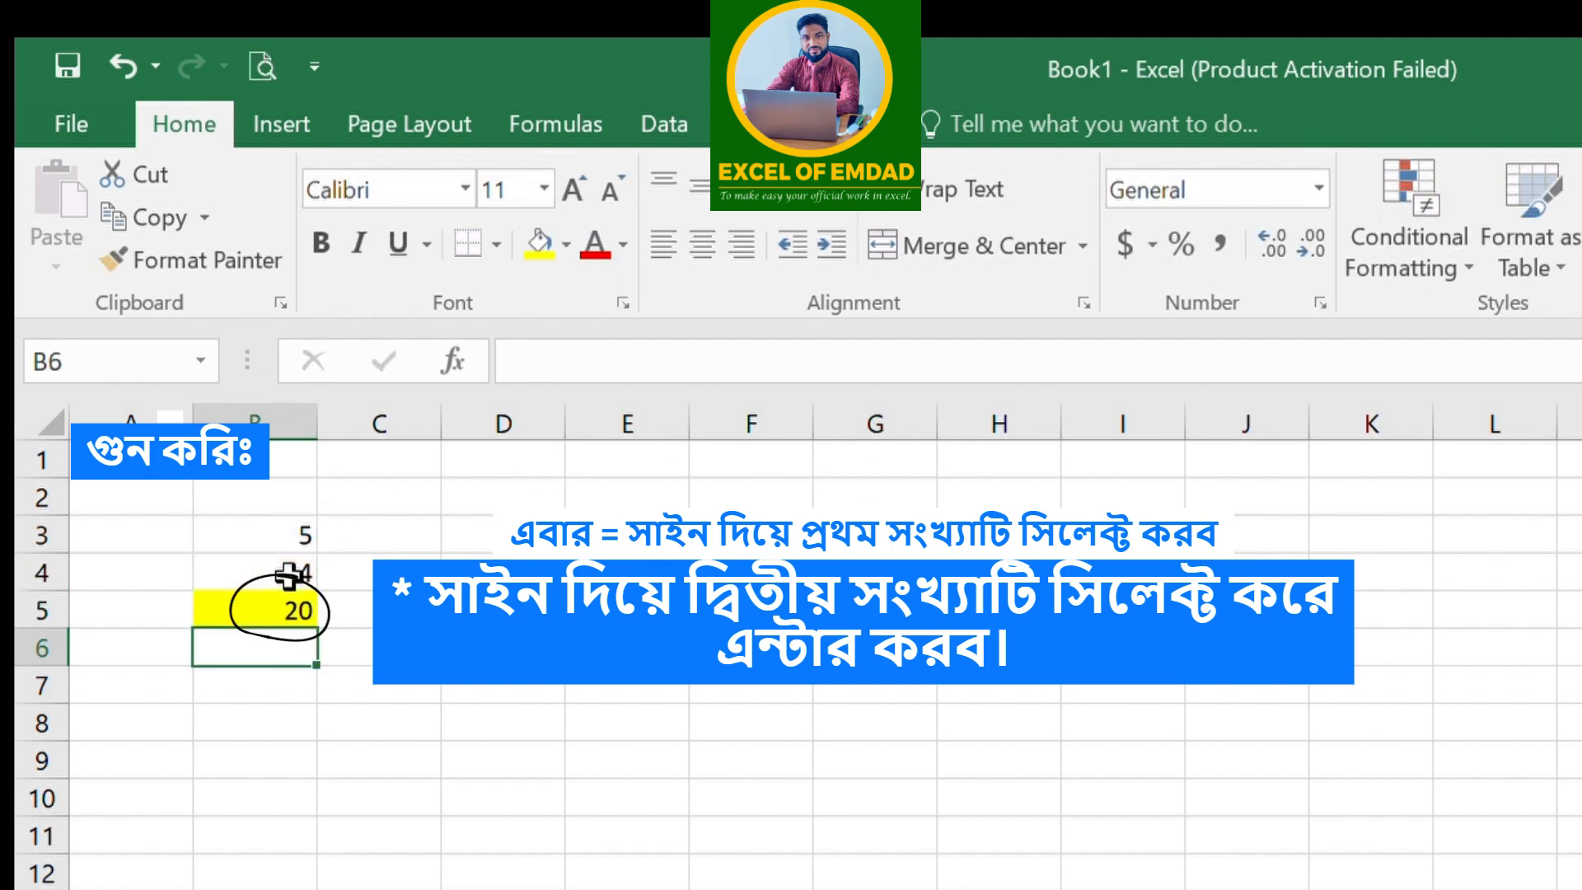
Enter a larger pair of numbers in column D: 2590 in D3 and 40 in D4
{"action": "left_click", "coordinate": [534, 538]}
{"action": "type", "text": "2"}
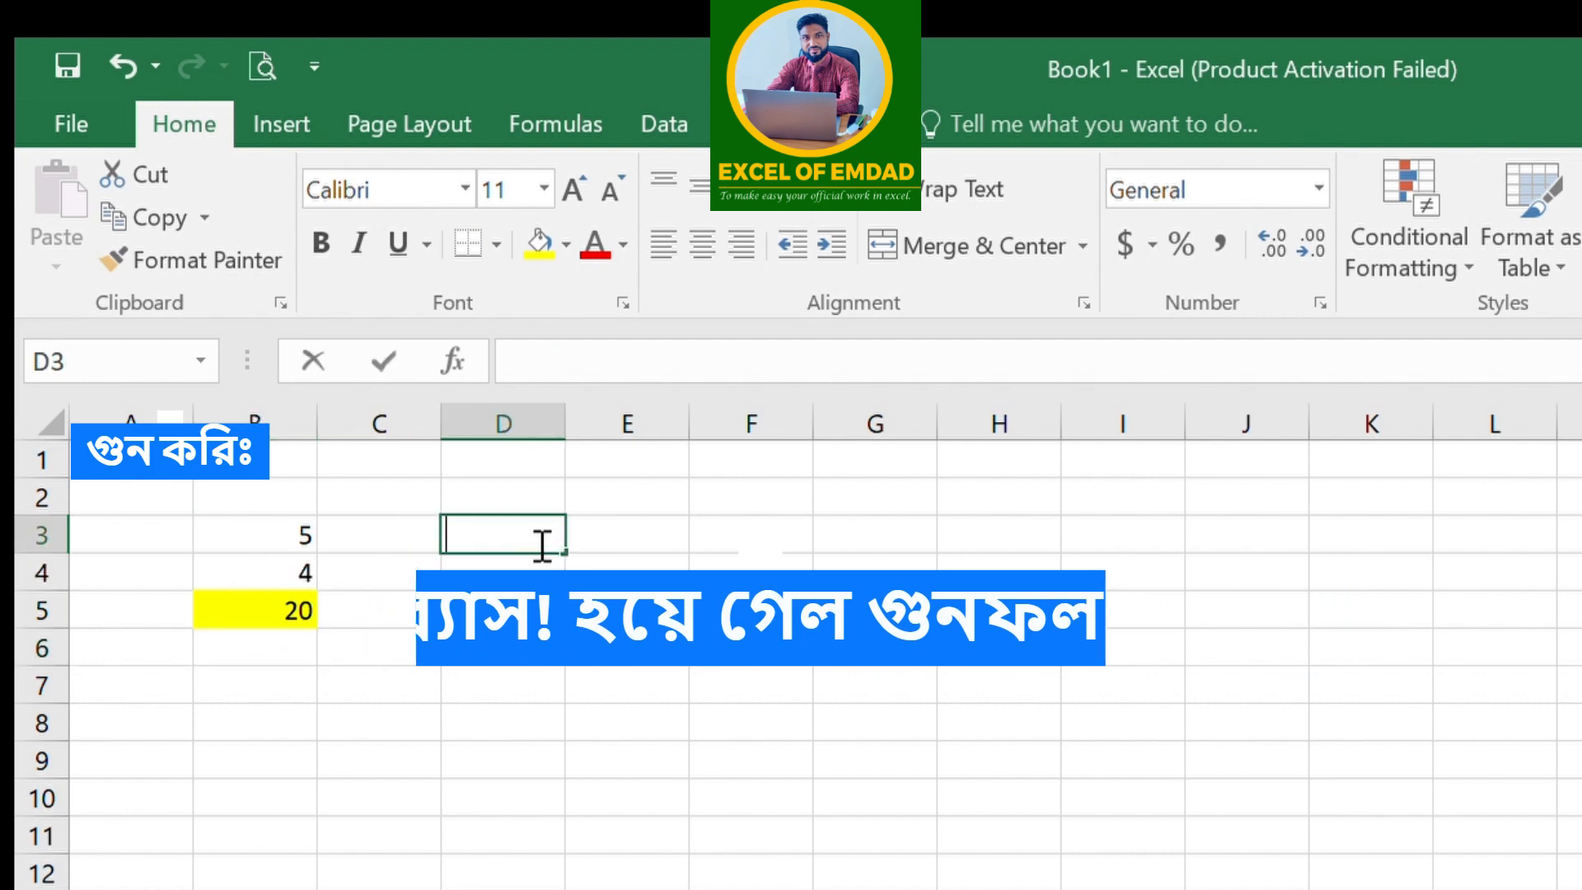
{"action": "type", "text": "5"}
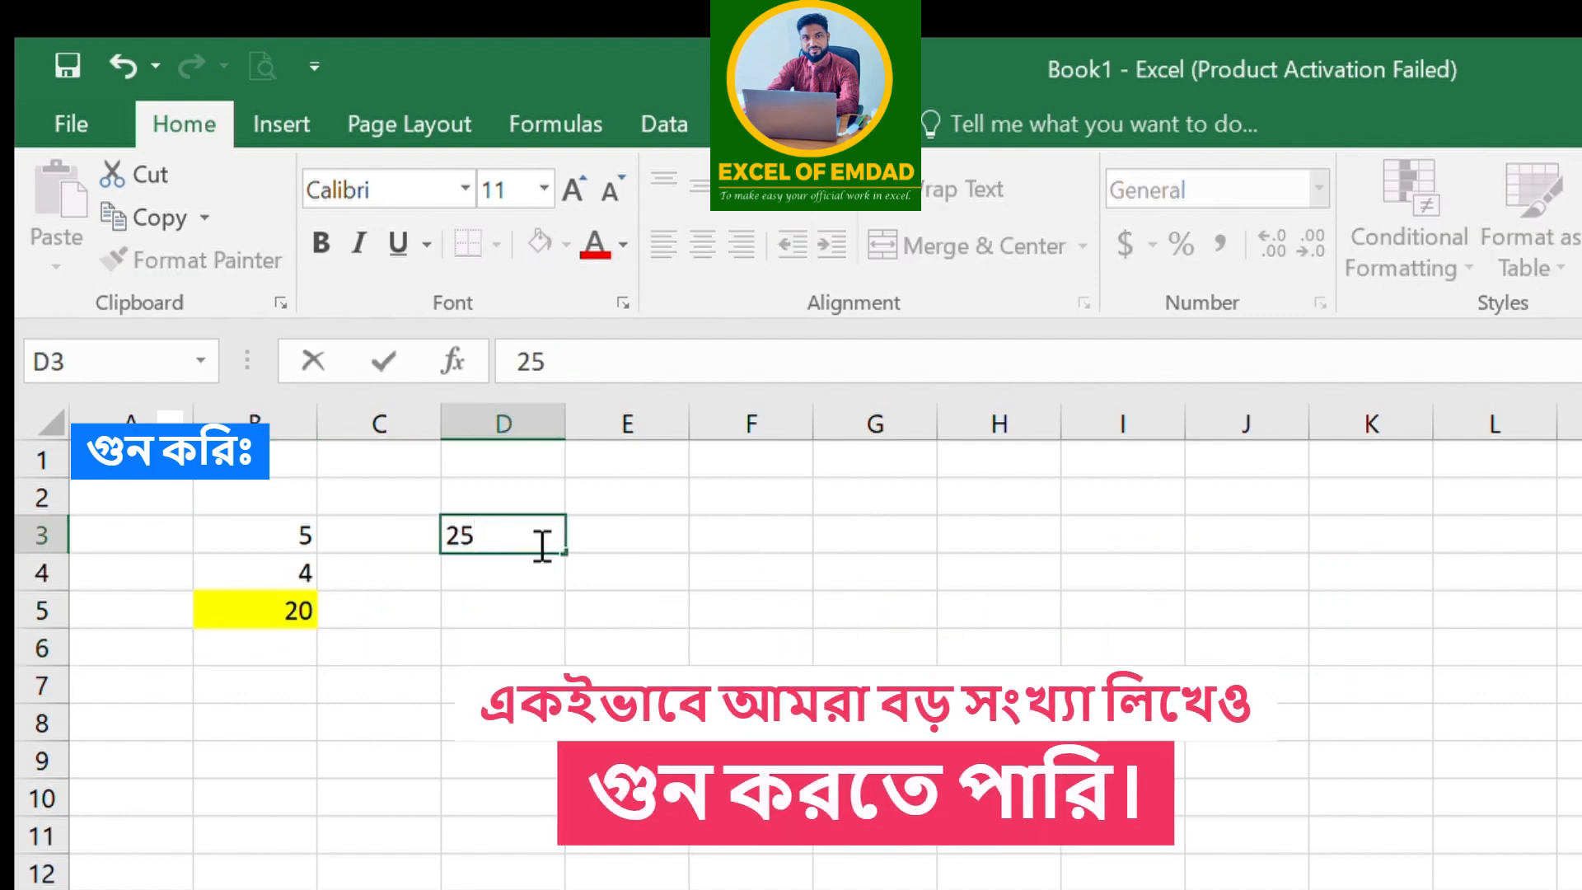
{"action": "type", "text": "90"}
{"action": "key", "text": "Return"}
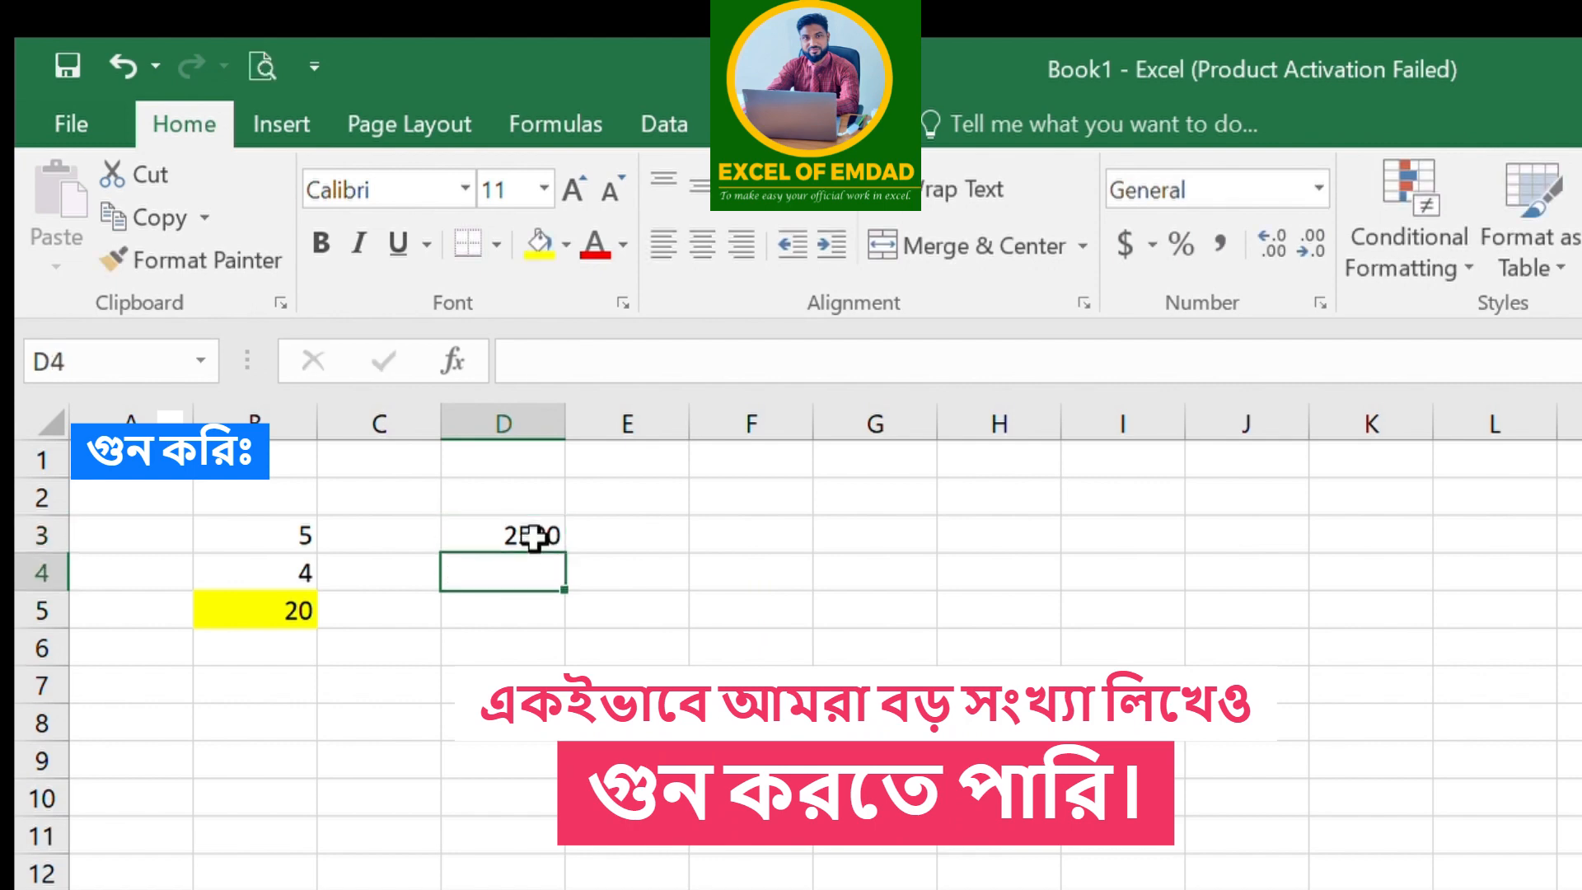
{"action": "type", "text": "40"}
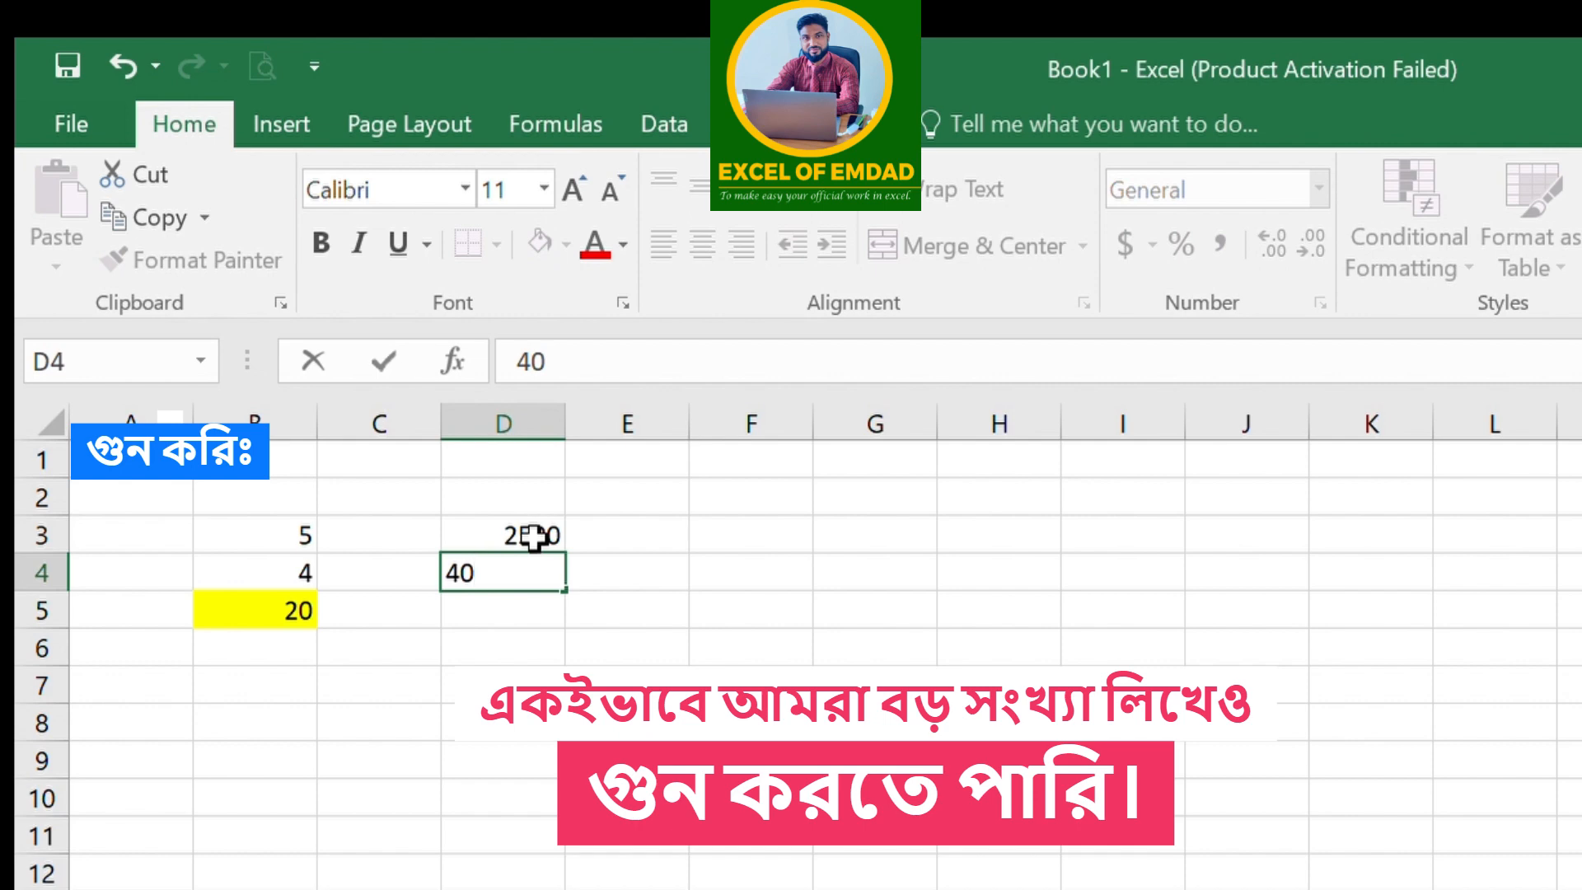
{"action": "key", "text": "Return"}
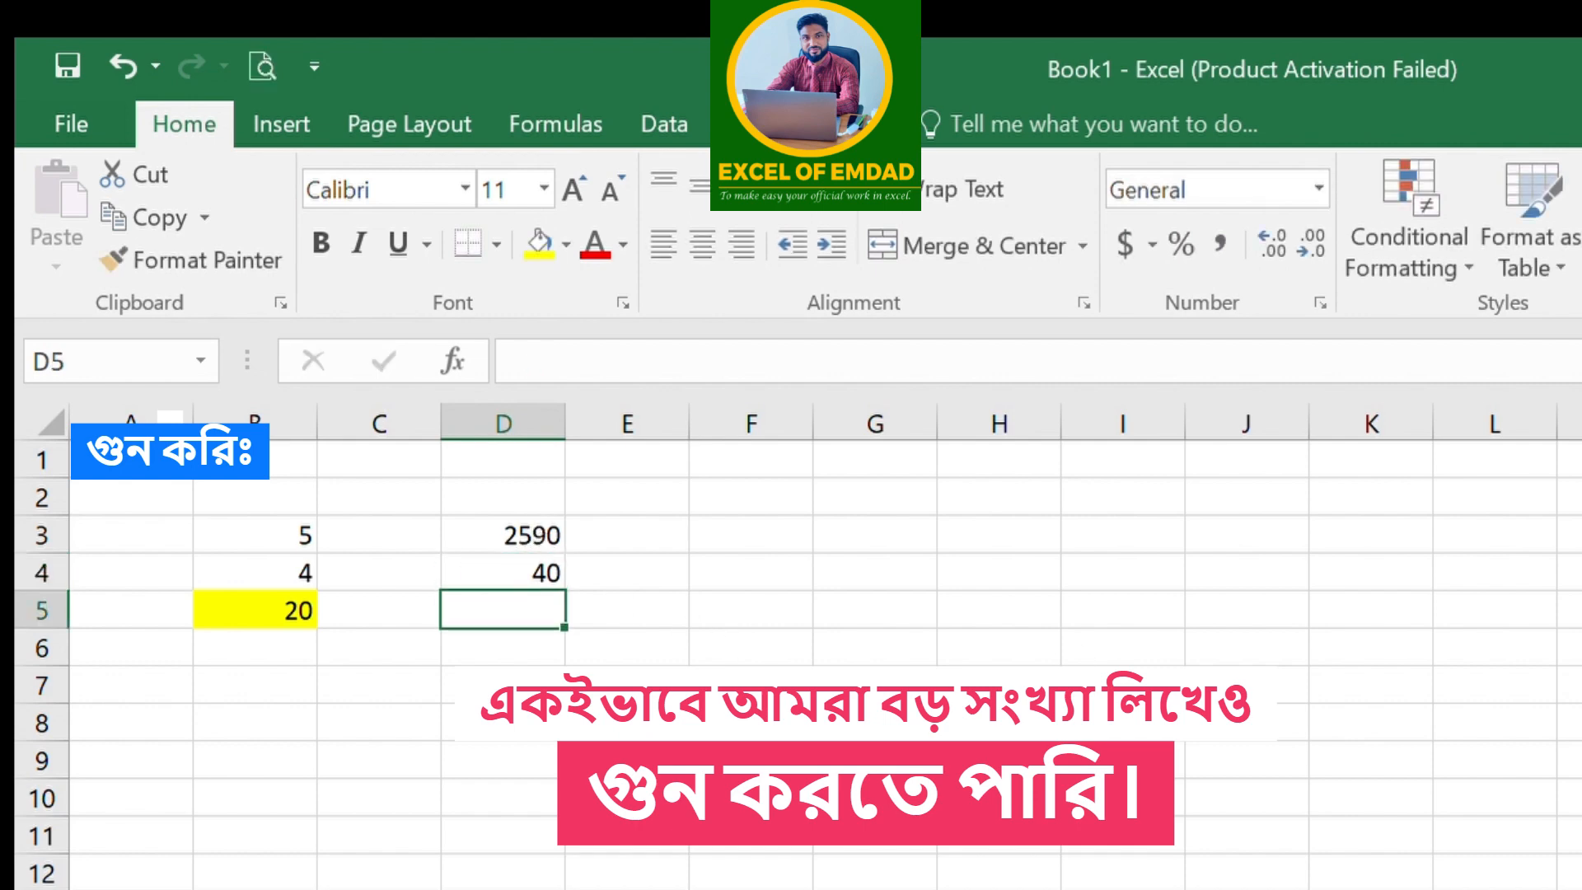
Multiply the column D pair in cell D5 with the formula =D3*D4
{"action": "type", "text": "="}
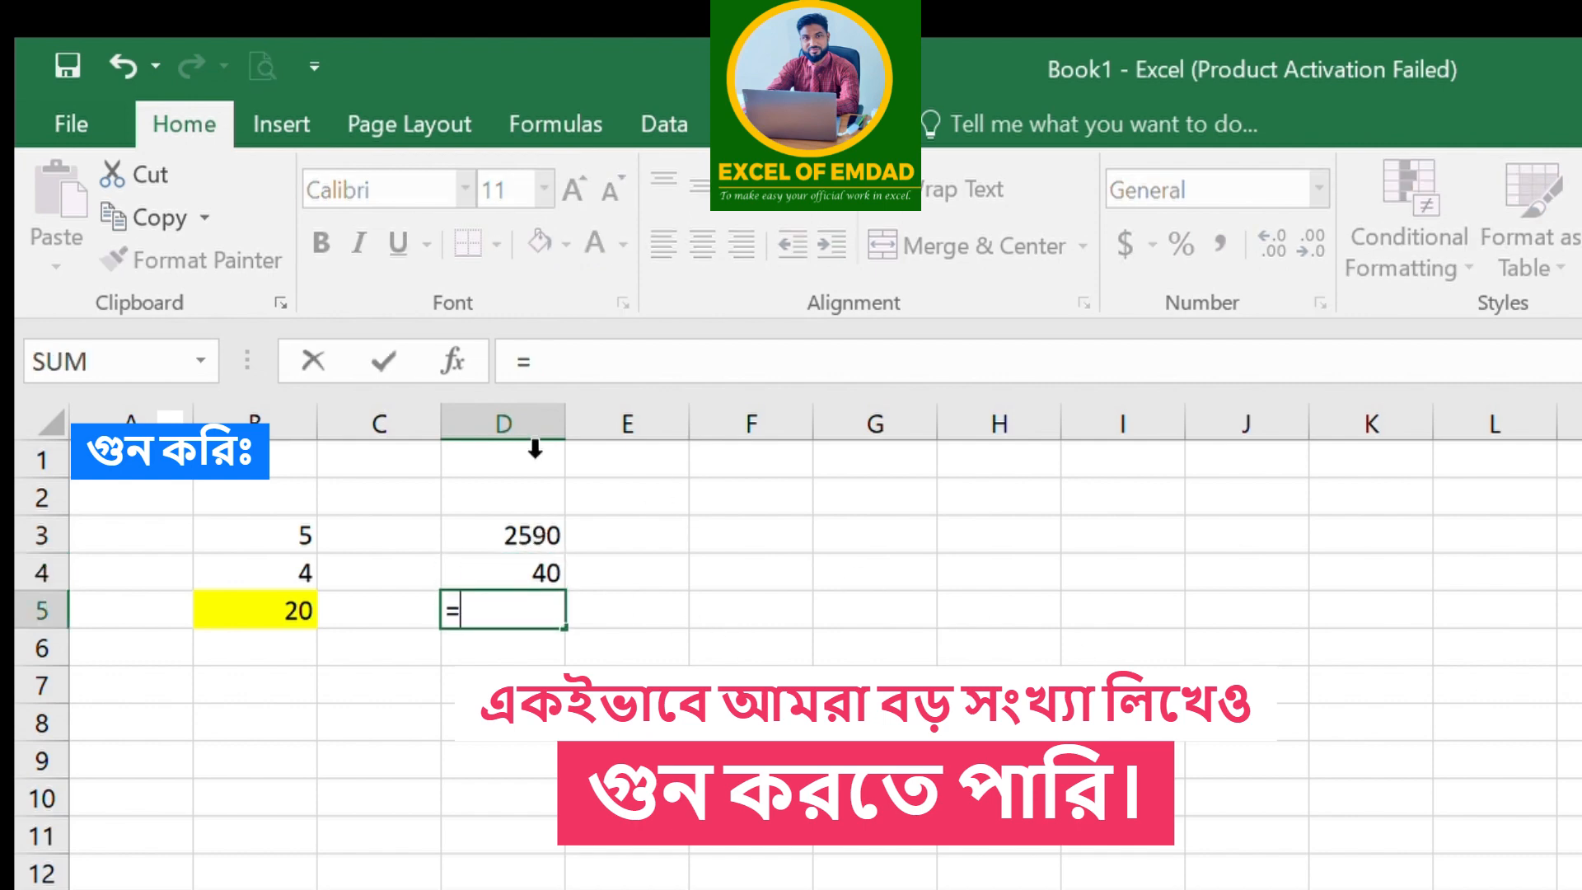
{"action": "left_click", "coordinate": [531, 536]}
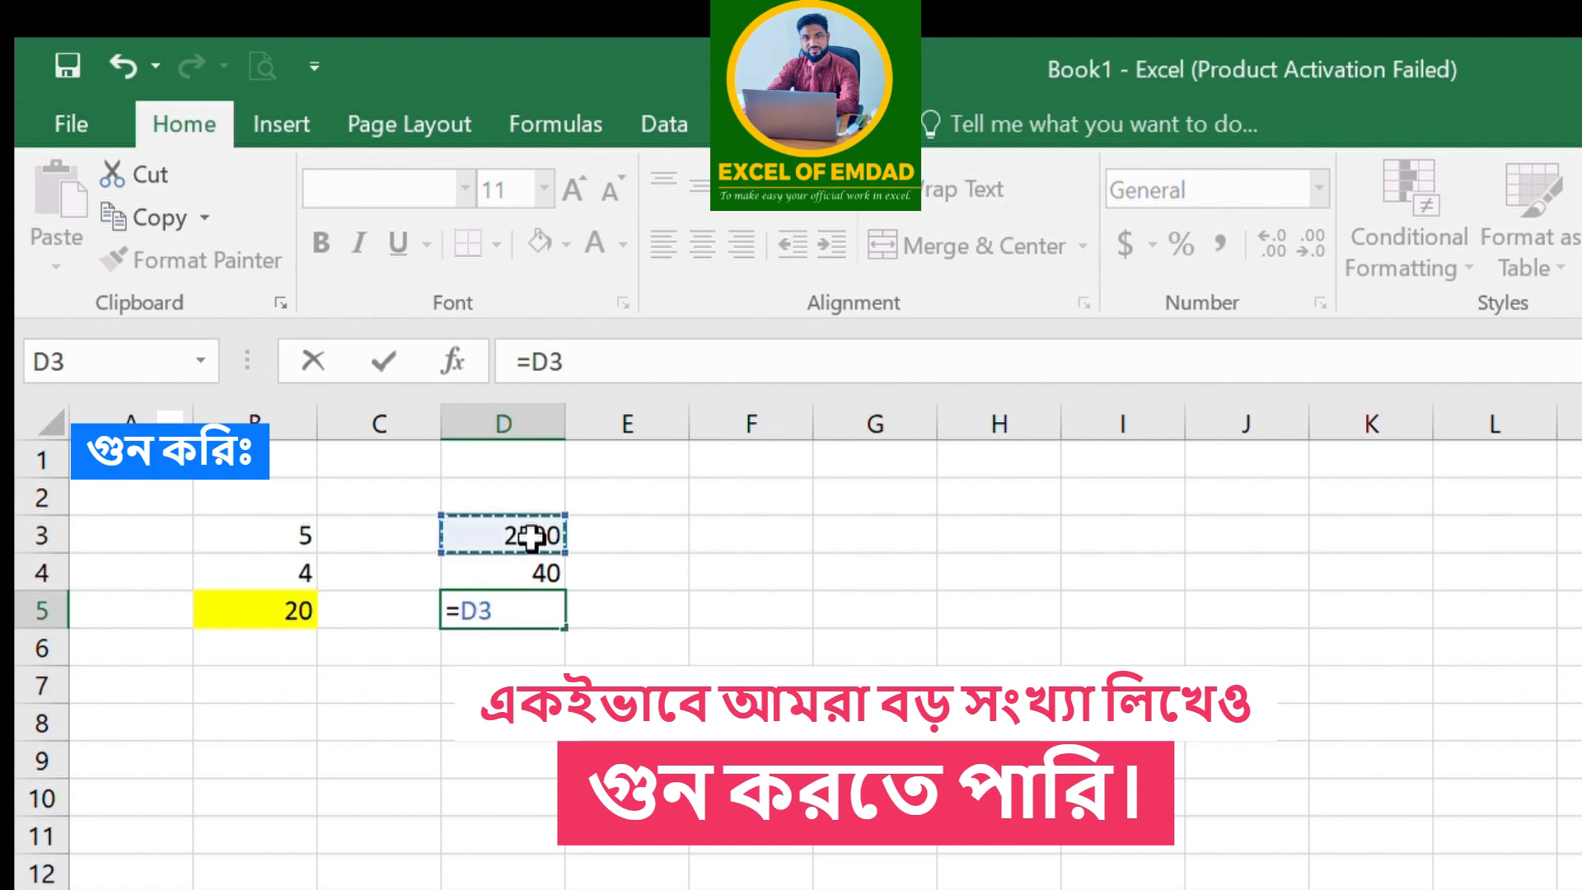
{"action": "type", "text": "*"}
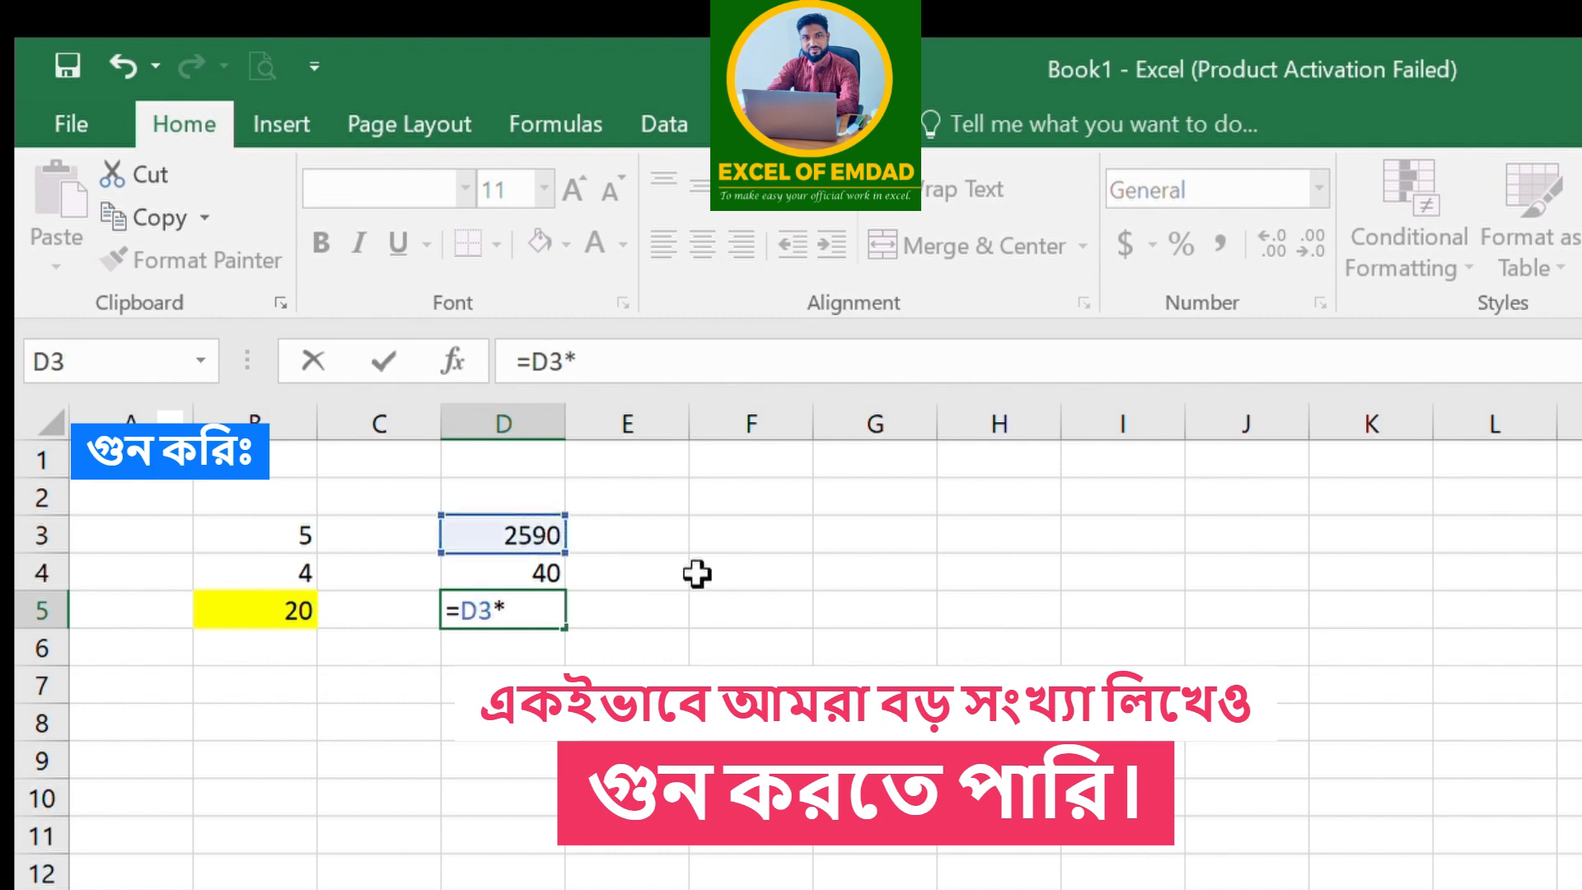
{"action": "left_click", "coordinate": [531, 572]}
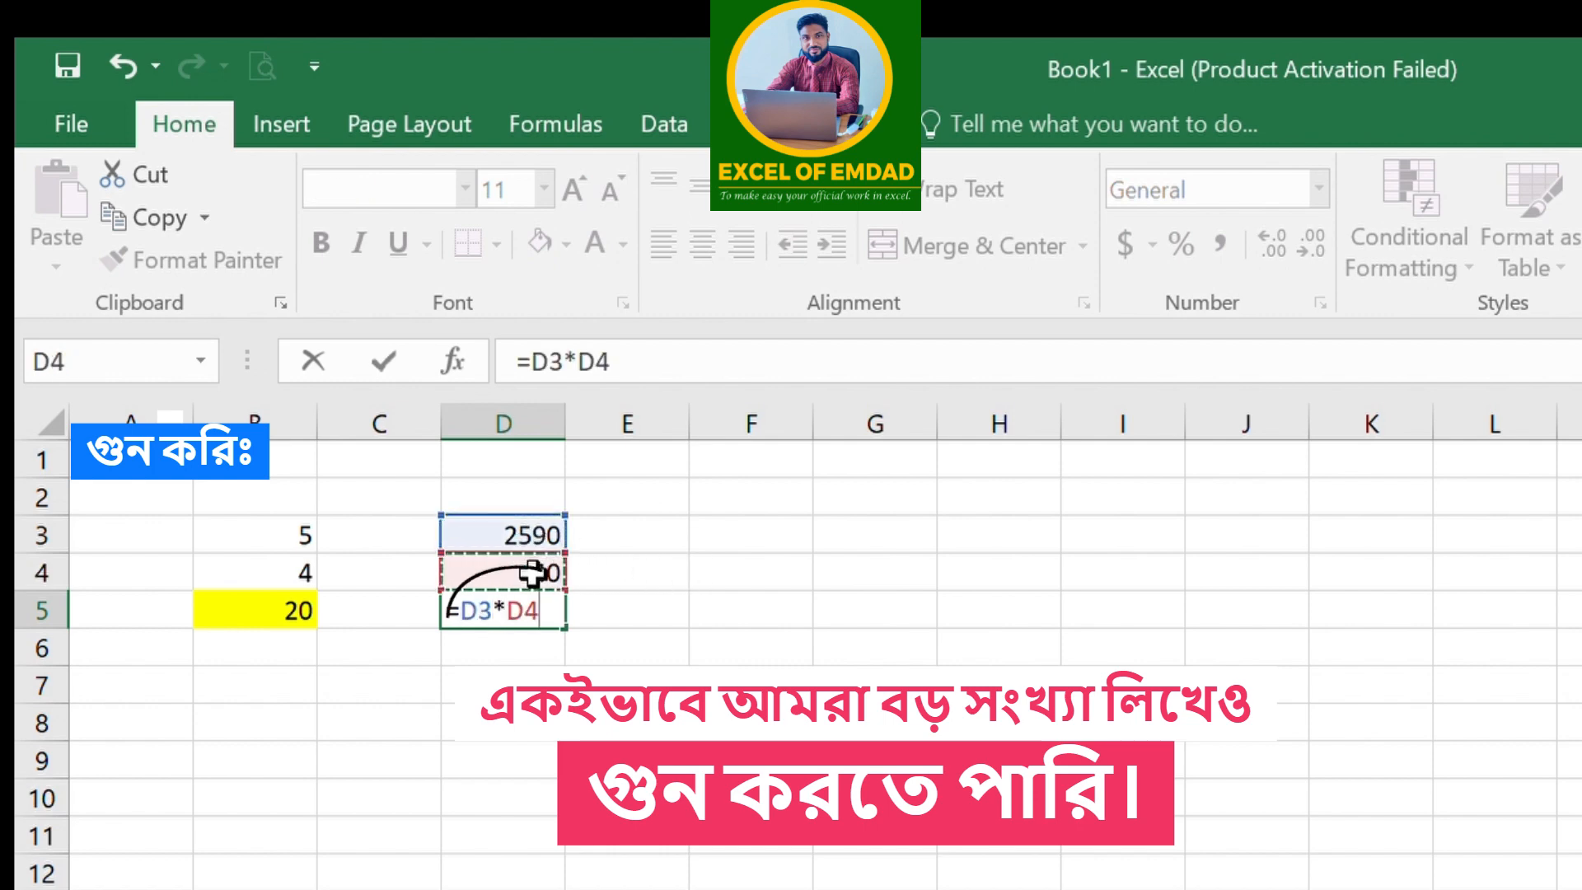
{"action": "key", "text": "Return"}
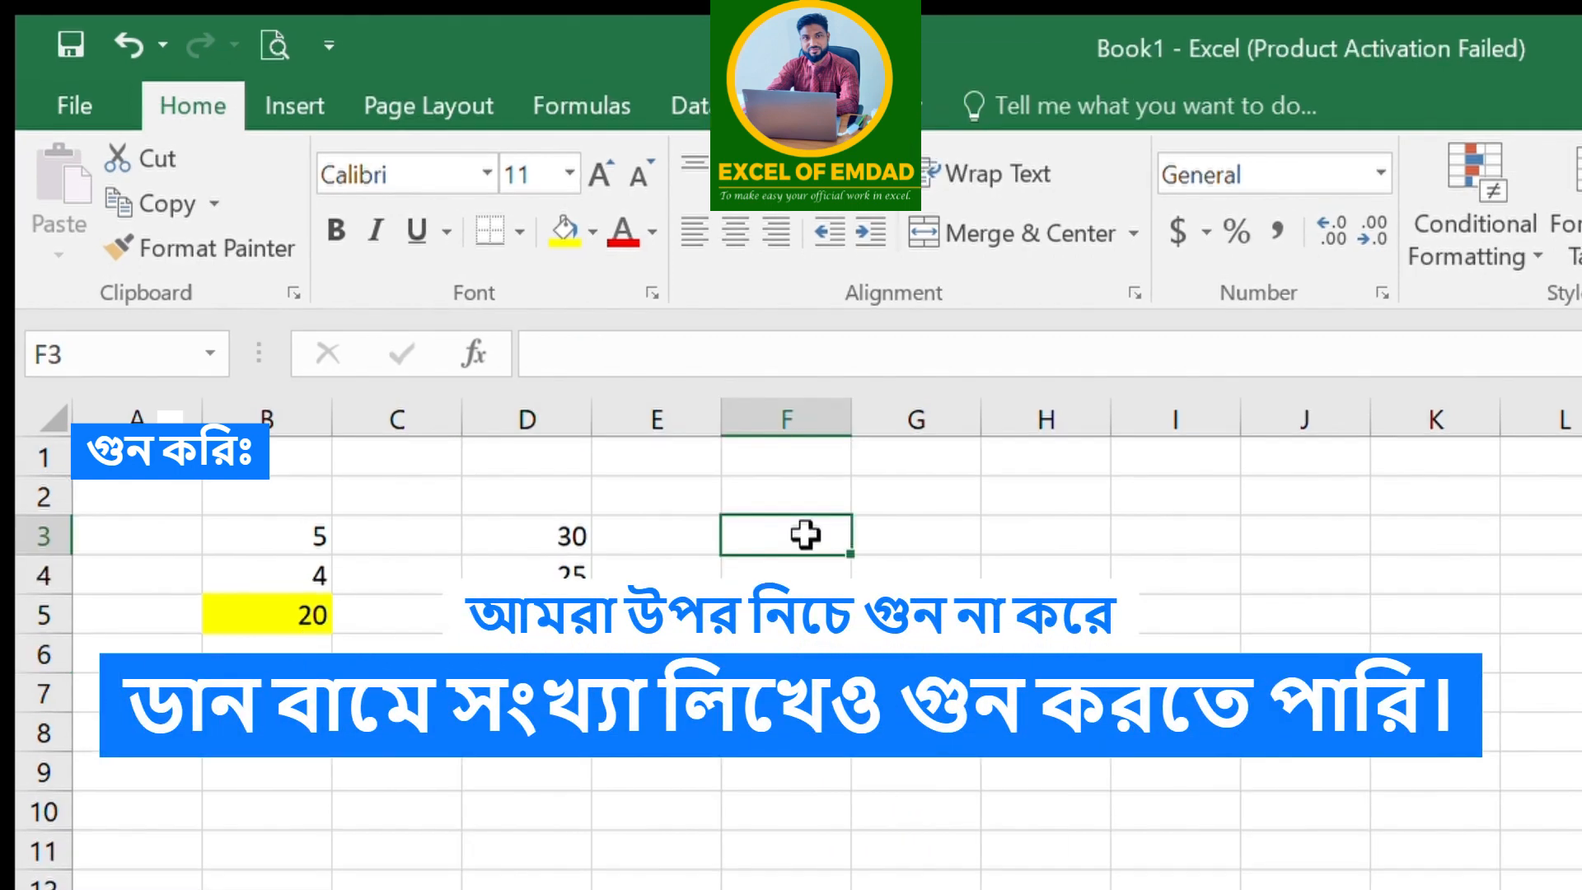
Enter two numbers side by side in row 3: 400 in F3 and 150 in G3
{"action": "type", "text": "400"}
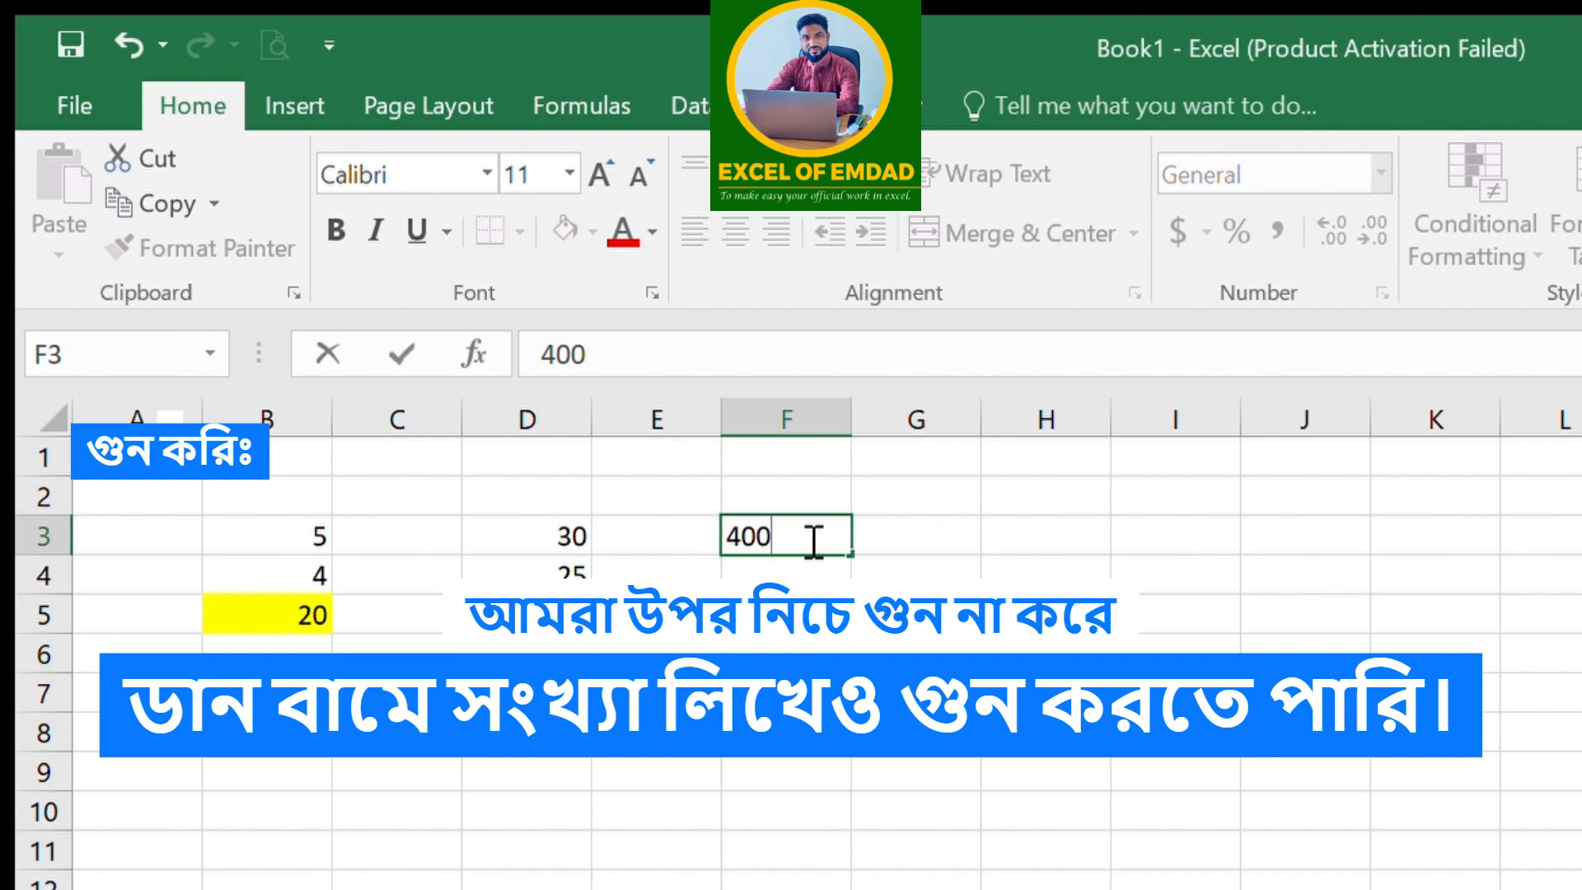
{"action": "key", "text": "Return"}
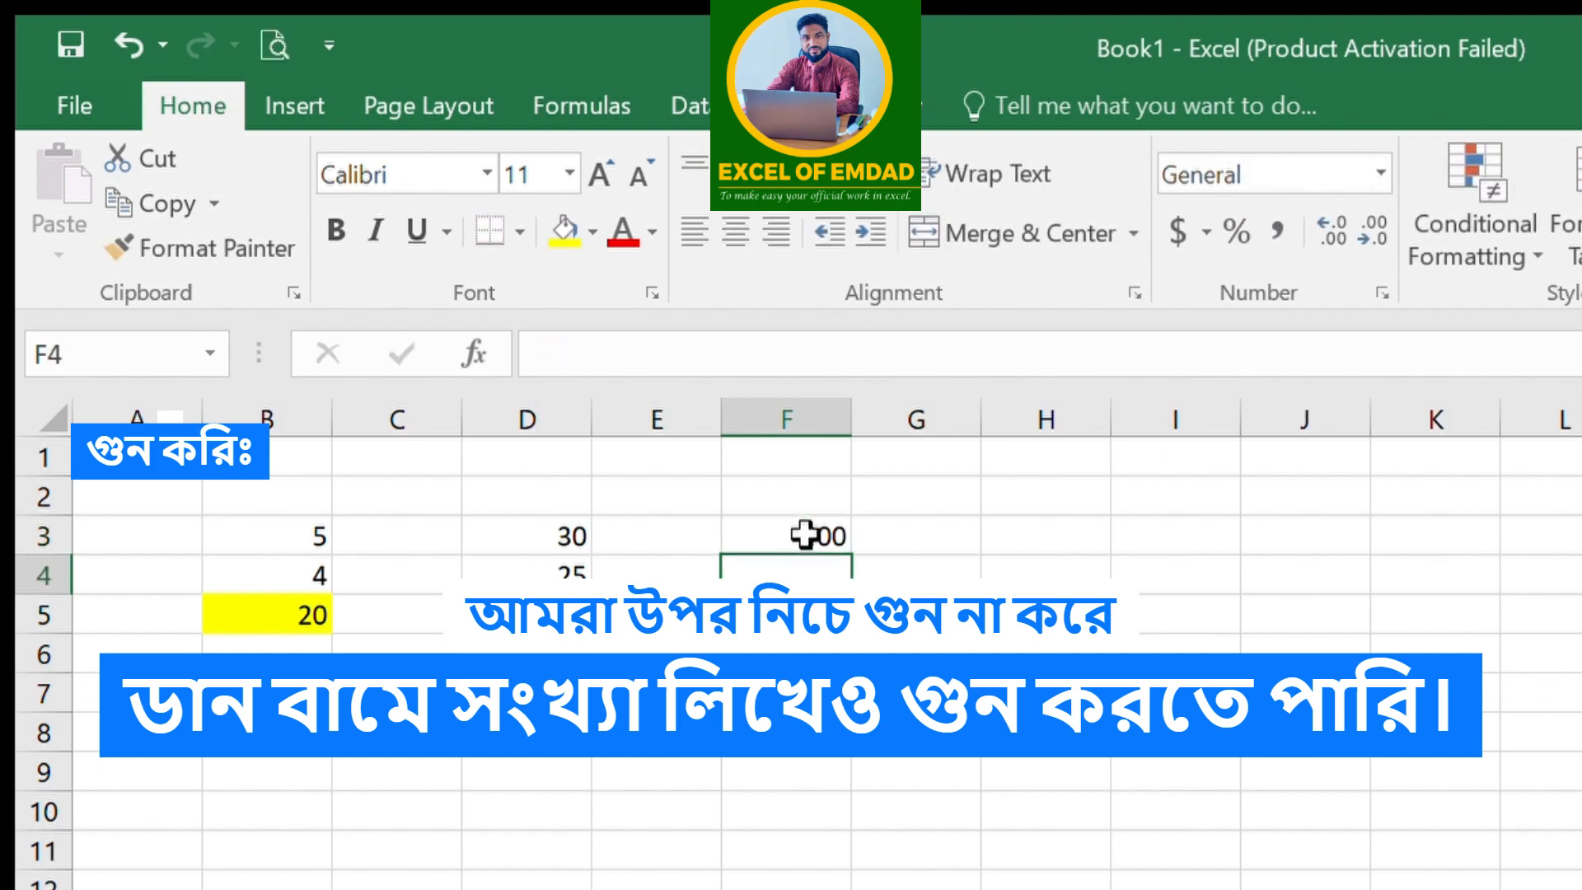
{"action": "left_click", "coordinate": [893, 528]}
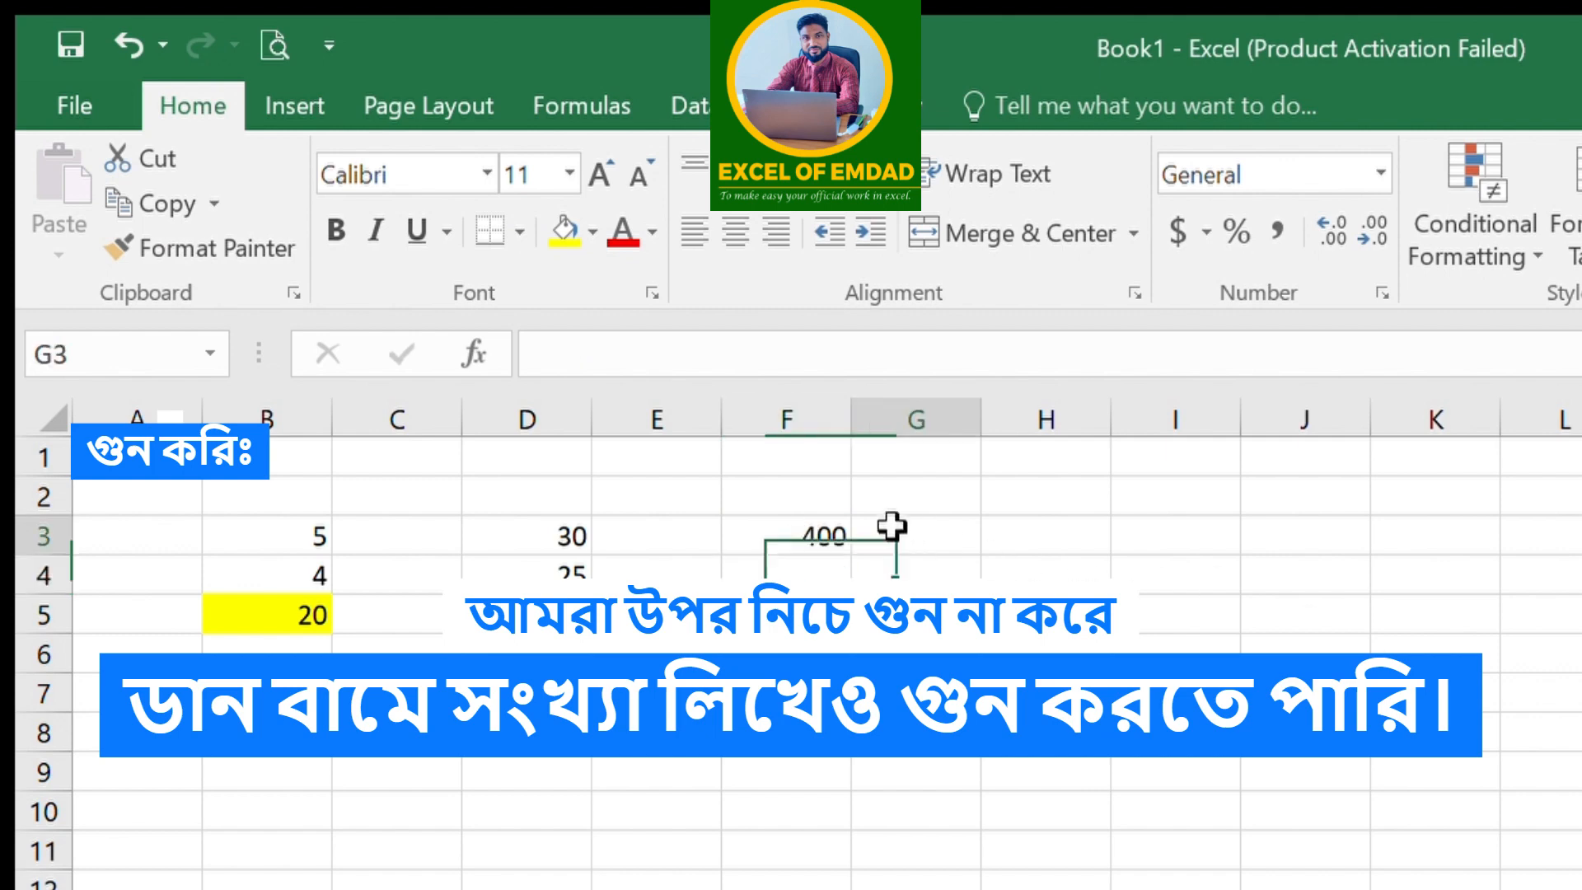
{"action": "type", "text": "150"}
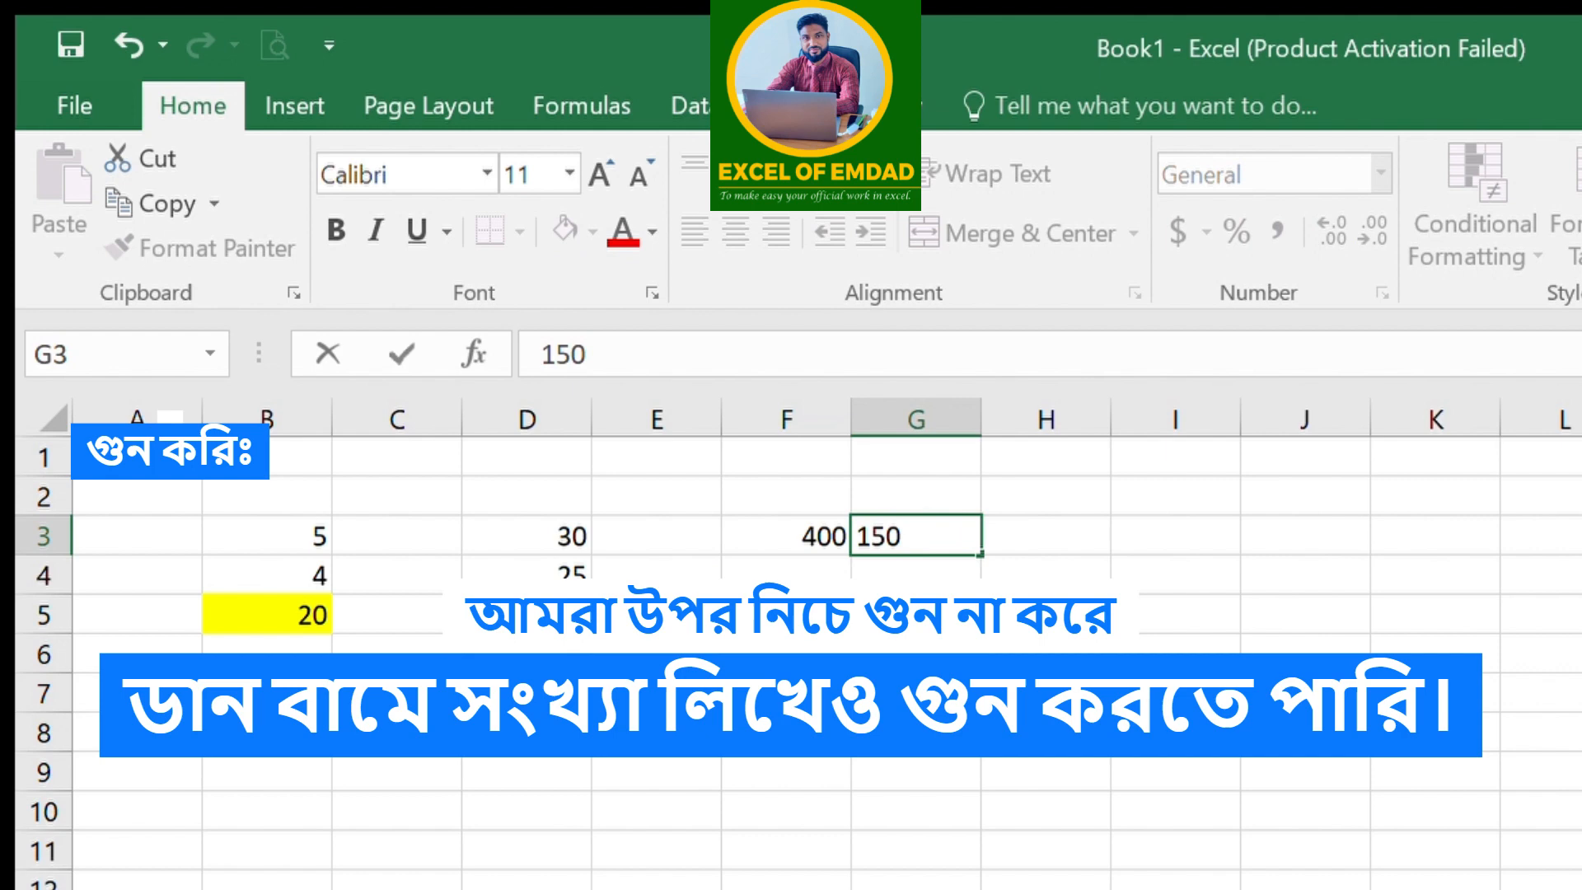
{"action": "key", "text": "Tab"}
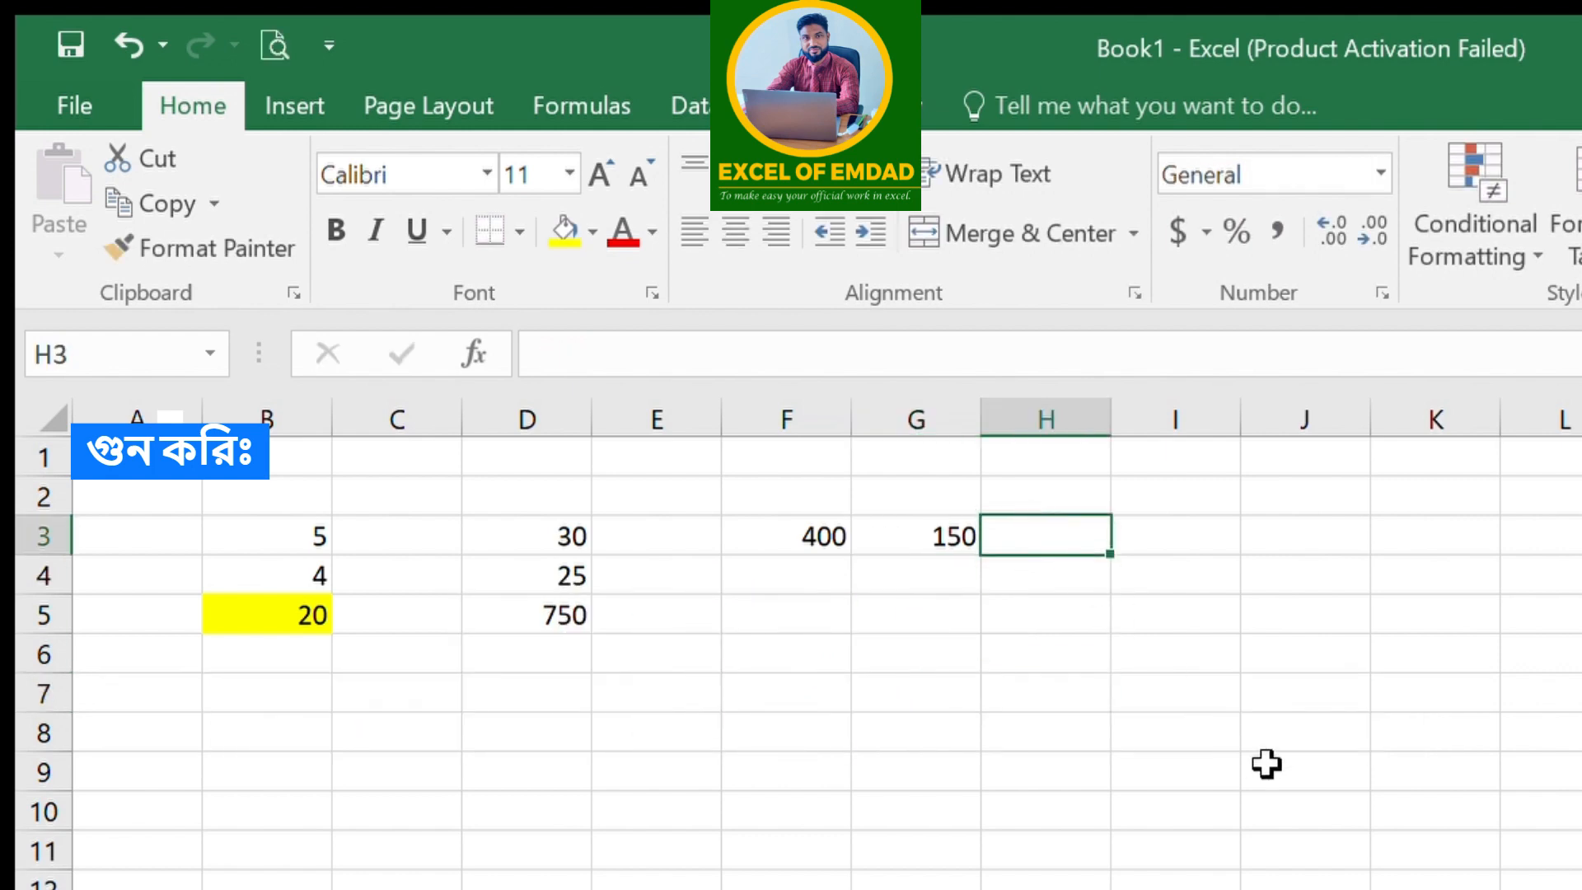
Multiply the side-by-side numbers in cell H3 with the formula =G3*F3
{"action": "type", "text": "="}
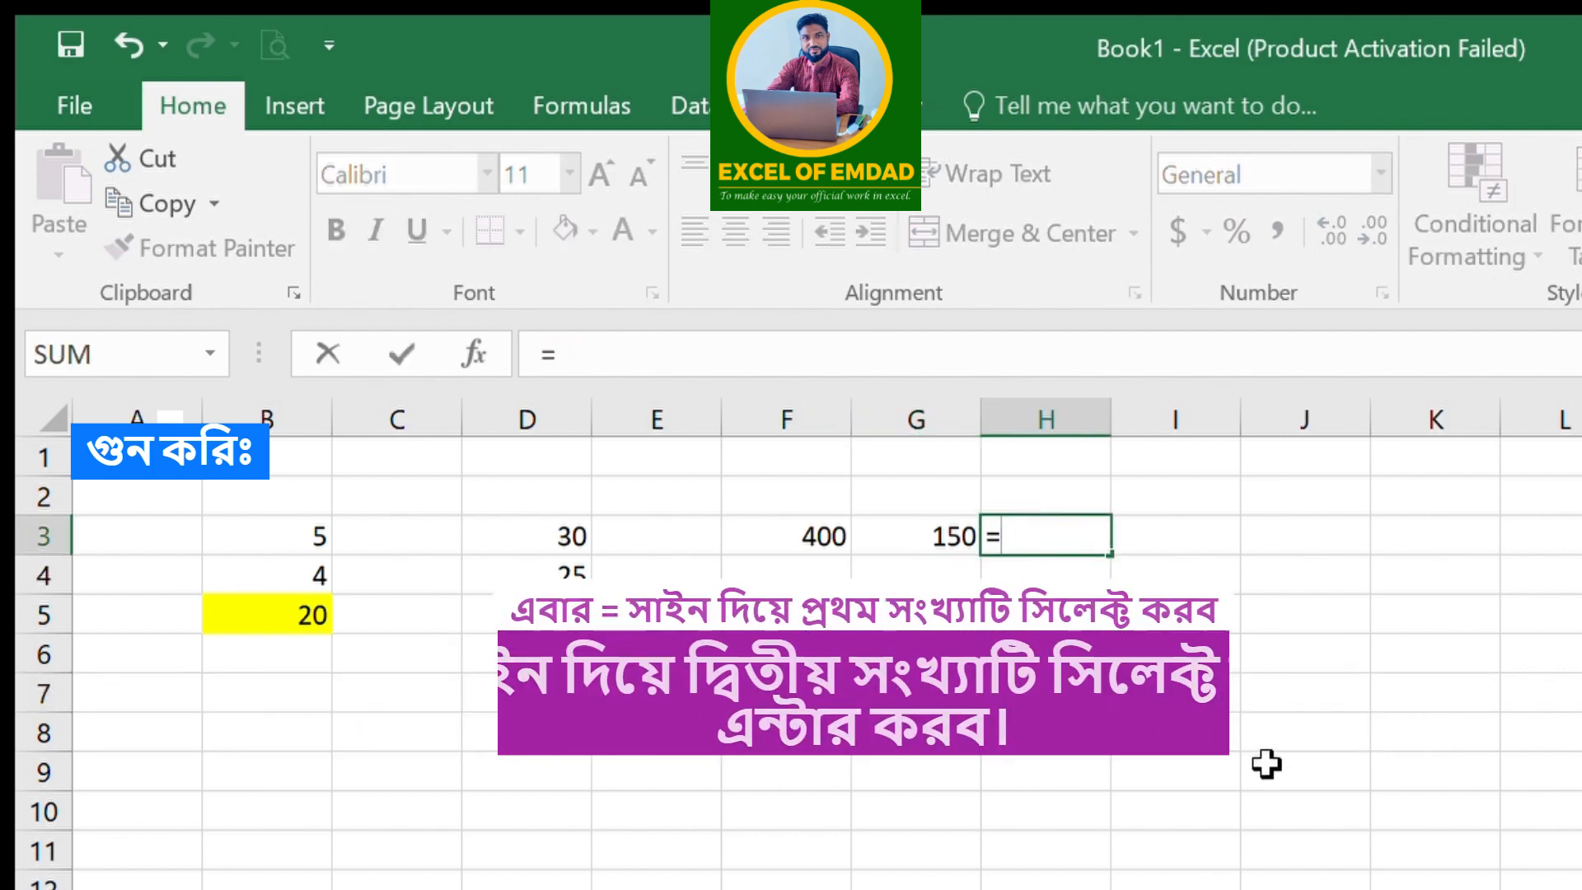
{"action": "left_click", "coordinate": [941, 541]}
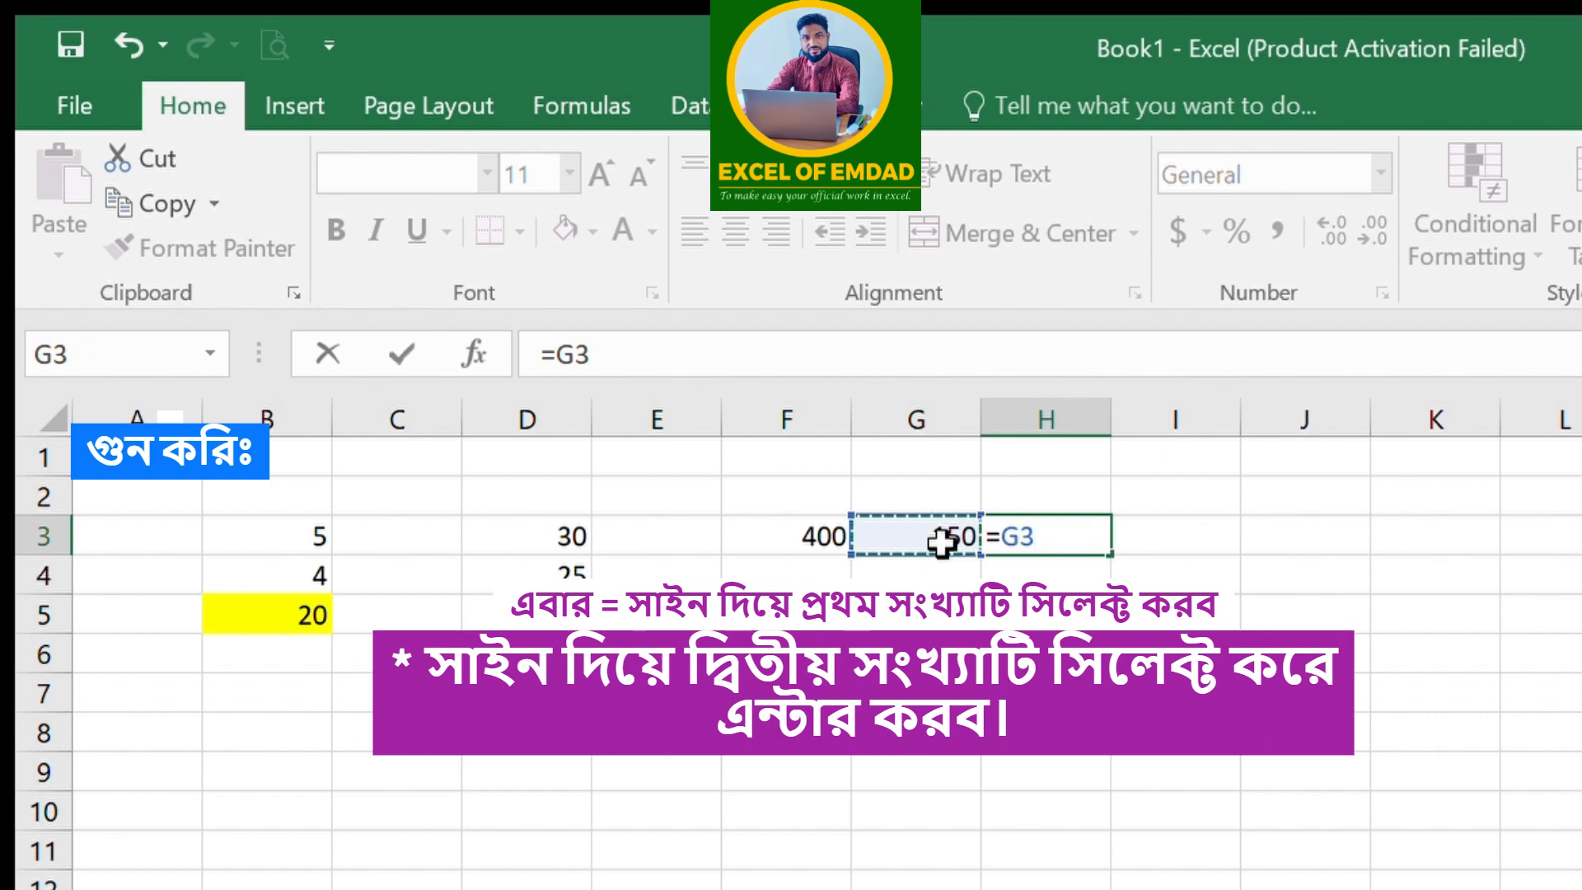
{"action": "type", "text": "*"}
{"action": "left_click", "coordinate": [824, 540]}
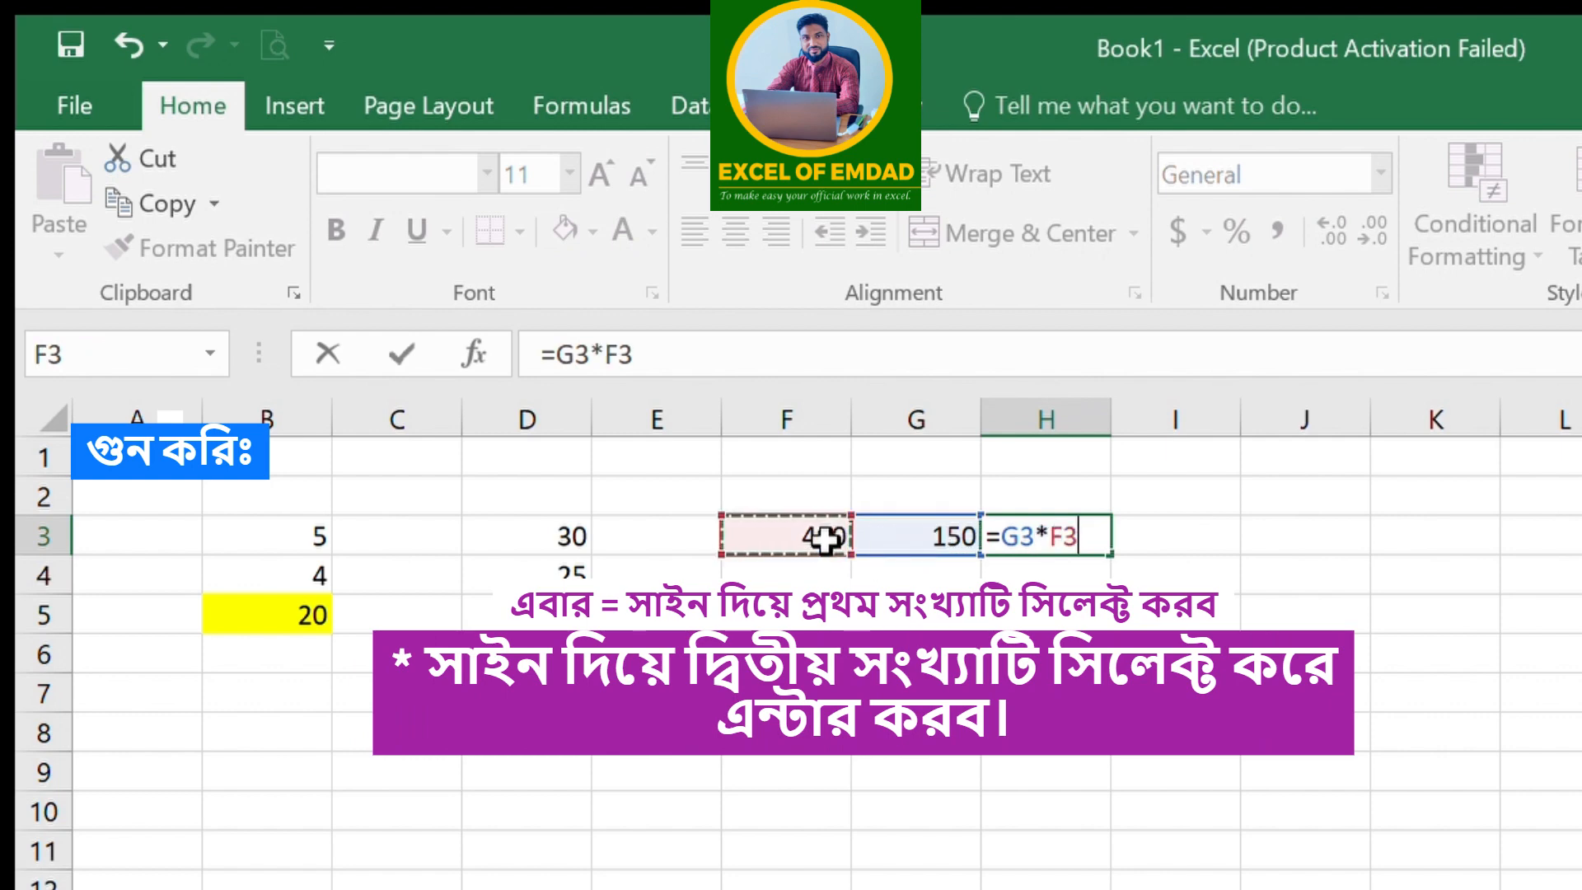
{"action": "key", "text": "Return"}
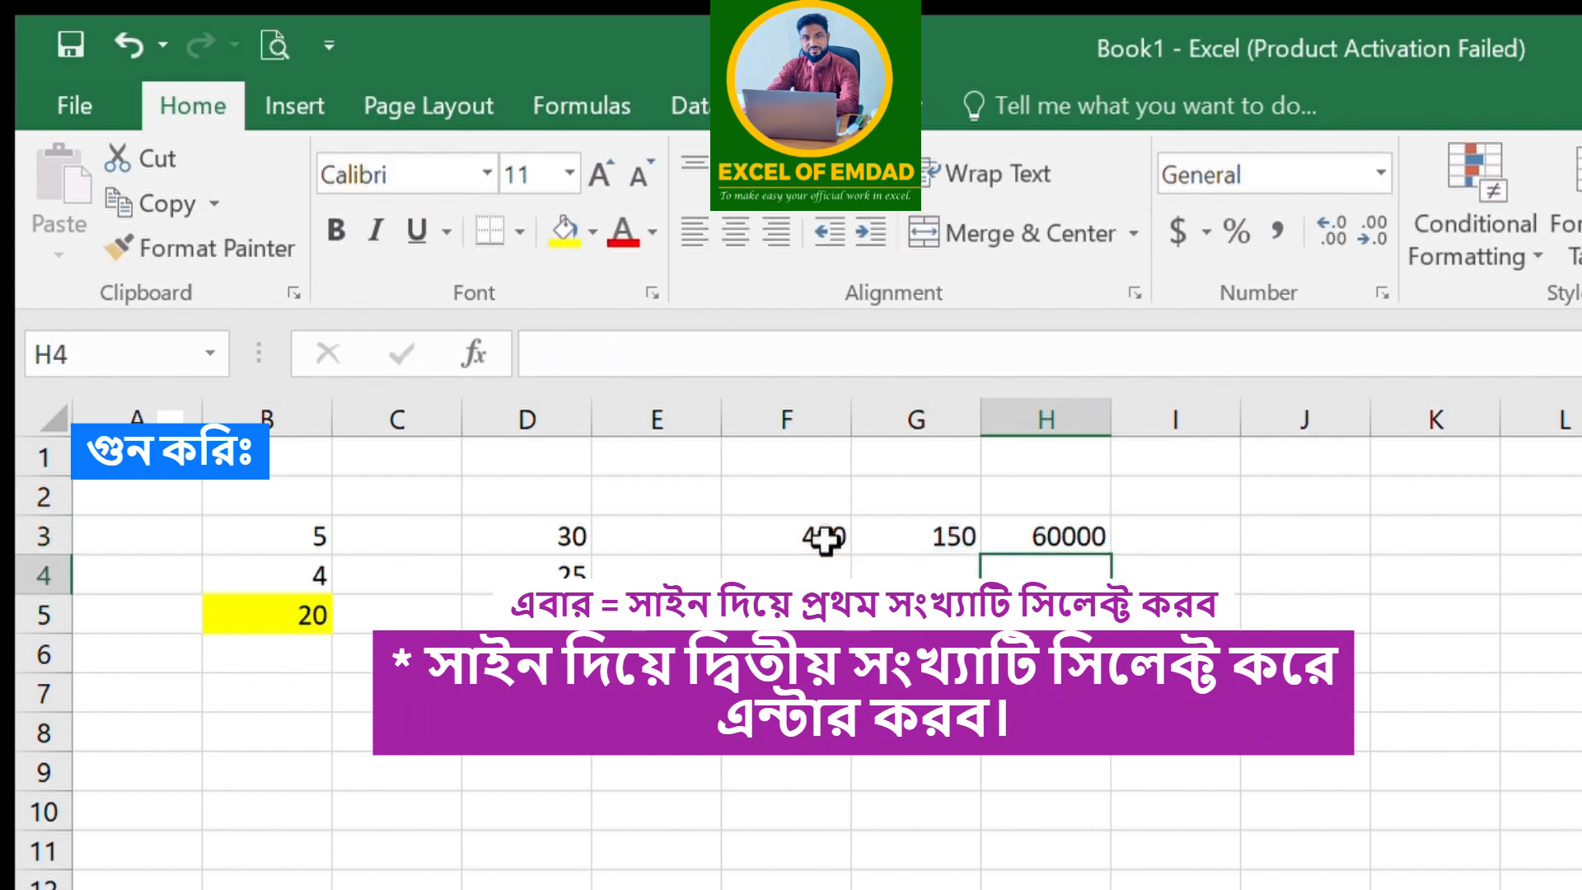
{"action": "left_click", "coordinate": [1068, 544]}
Add more numbers below the row 3 pair: 300 in F4, 30 in G4 and 307 in F5
{"action": "left_click", "coordinate": [815, 568]}
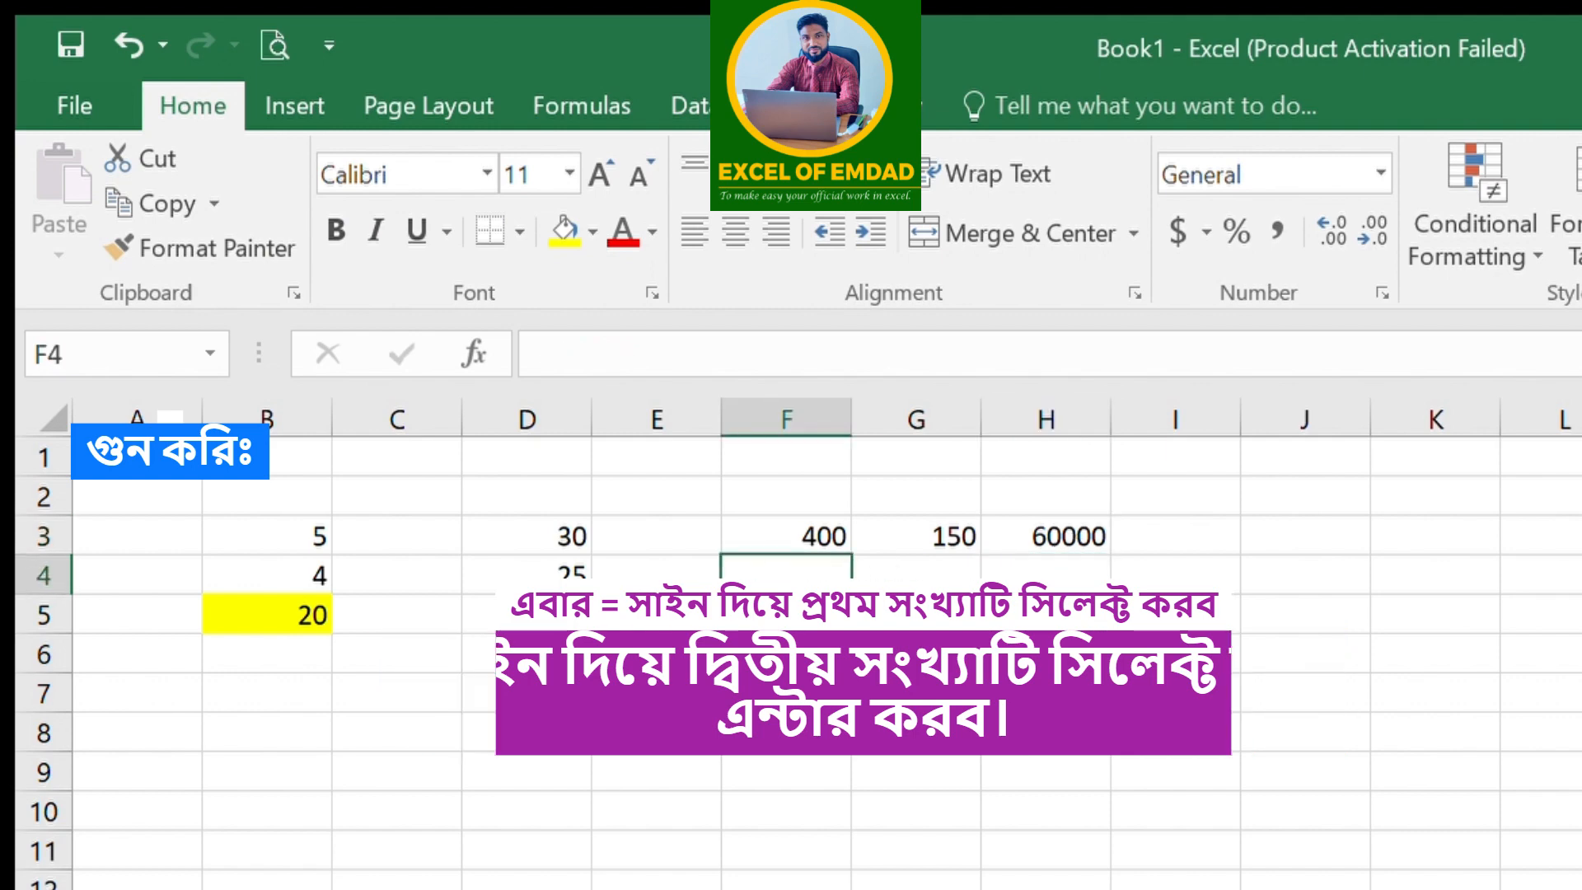
{"action": "type", "text": "300"}
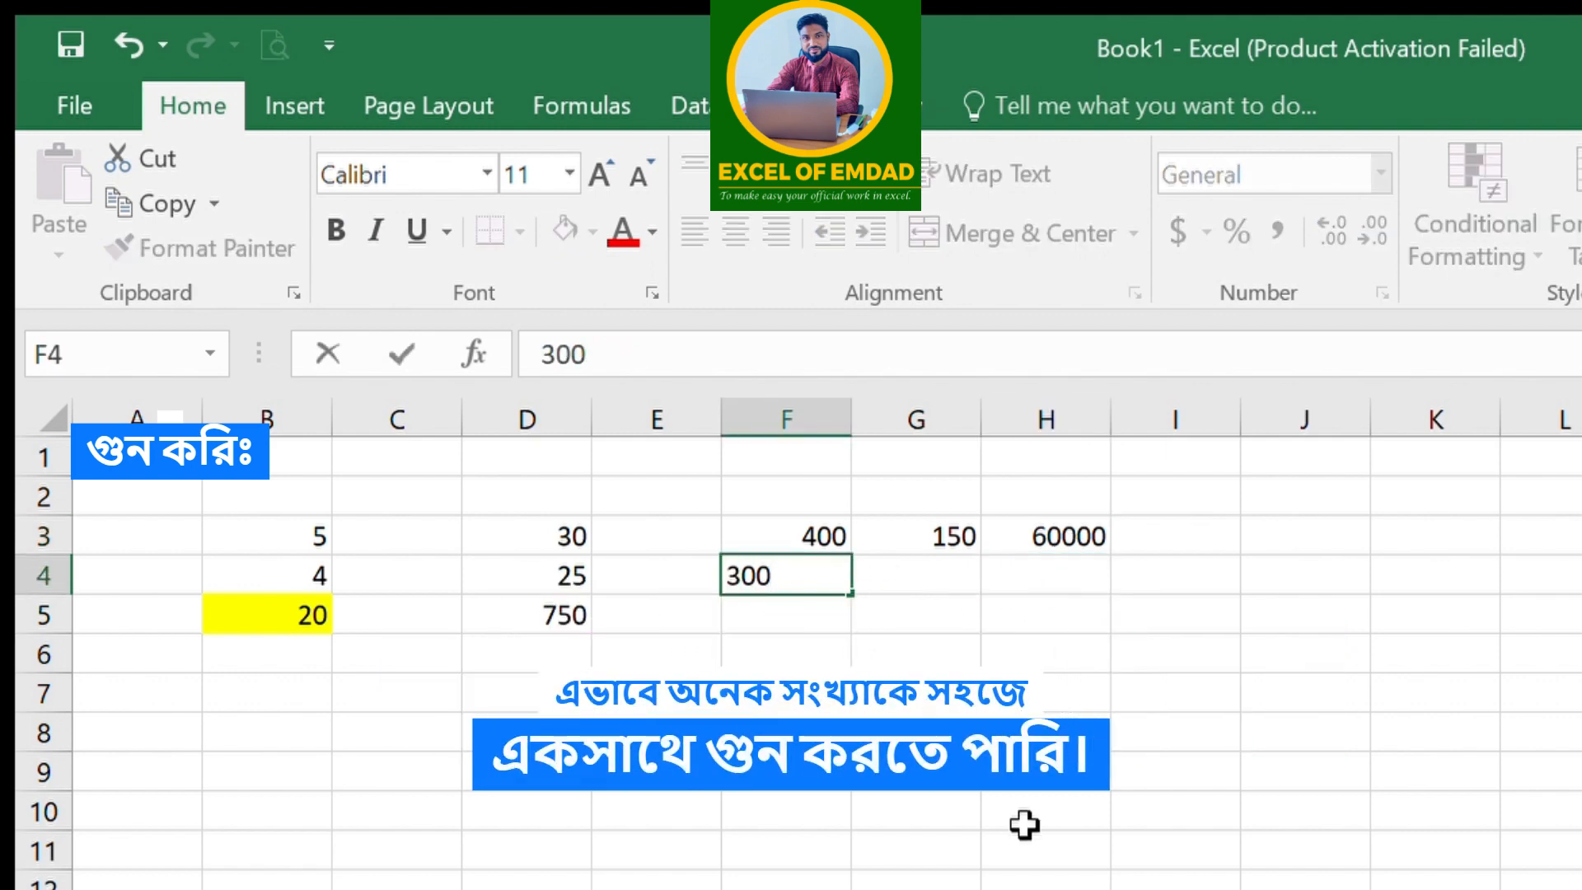
{"action": "key", "text": "Tab"}
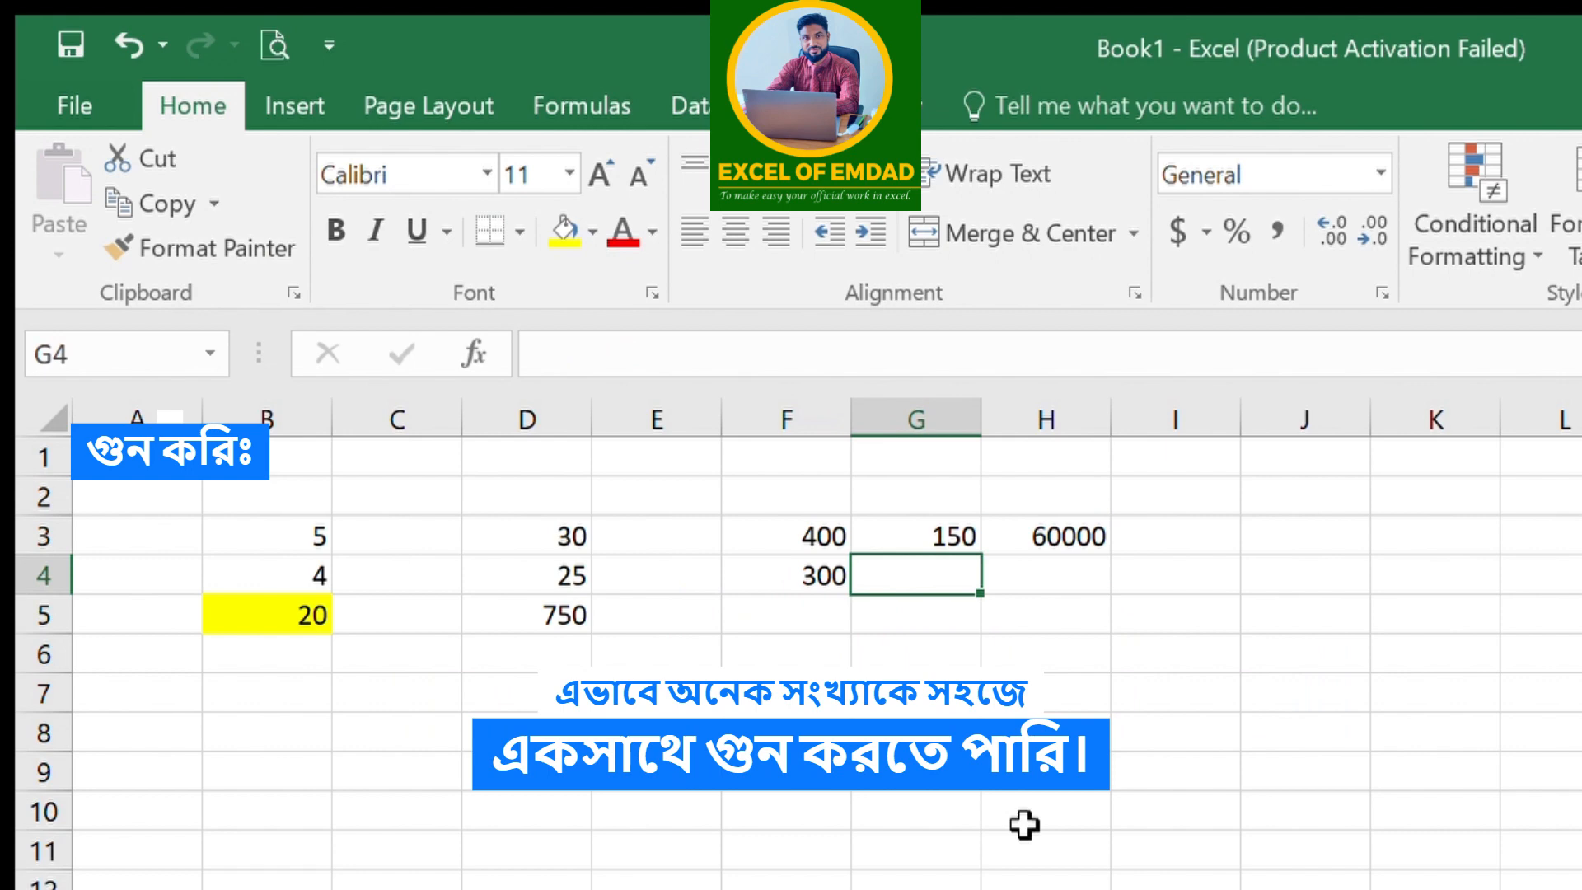
{"action": "type", "text": "30"}
{"action": "key", "text": "Left"}
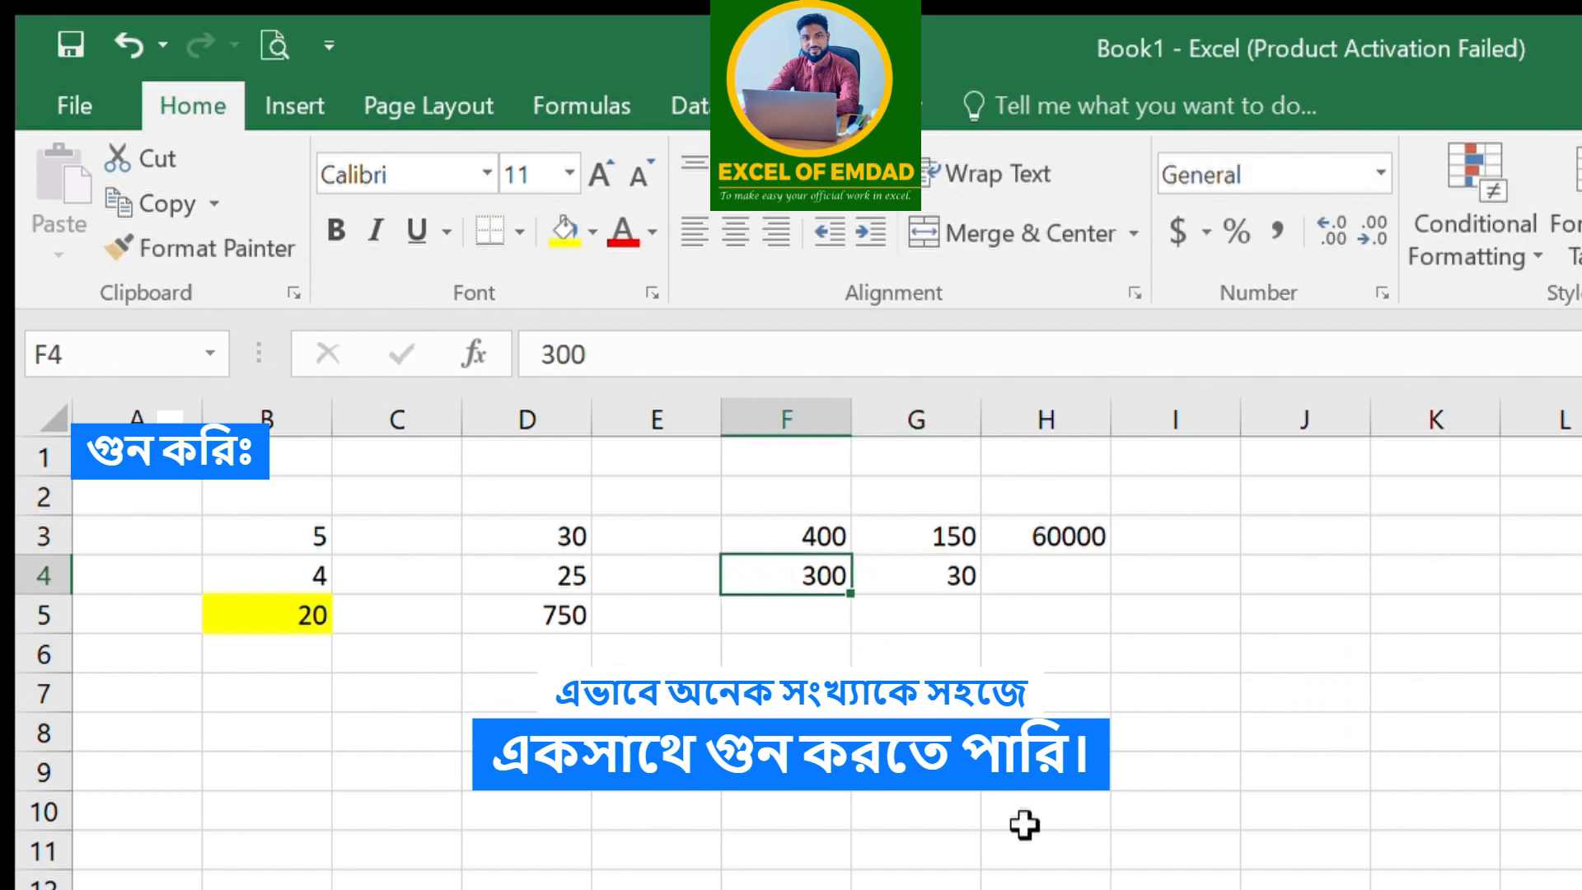
{"action": "key", "text": "Down"}
{"action": "type", "text": "3"}
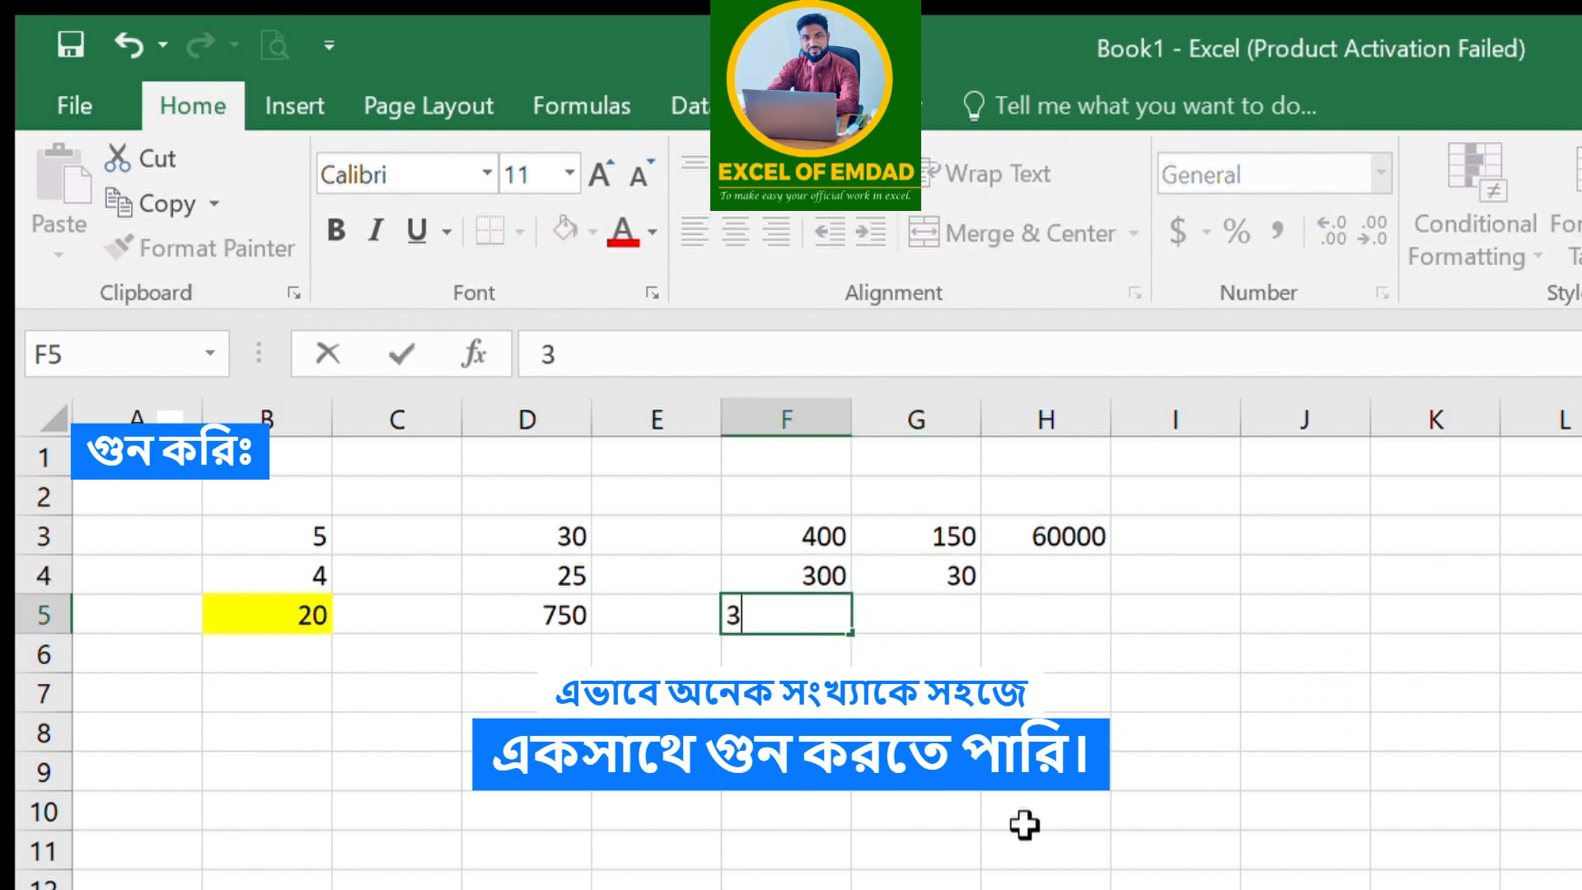
{"action": "type", "text": "07"}
{"action": "key", "text": "Return"}
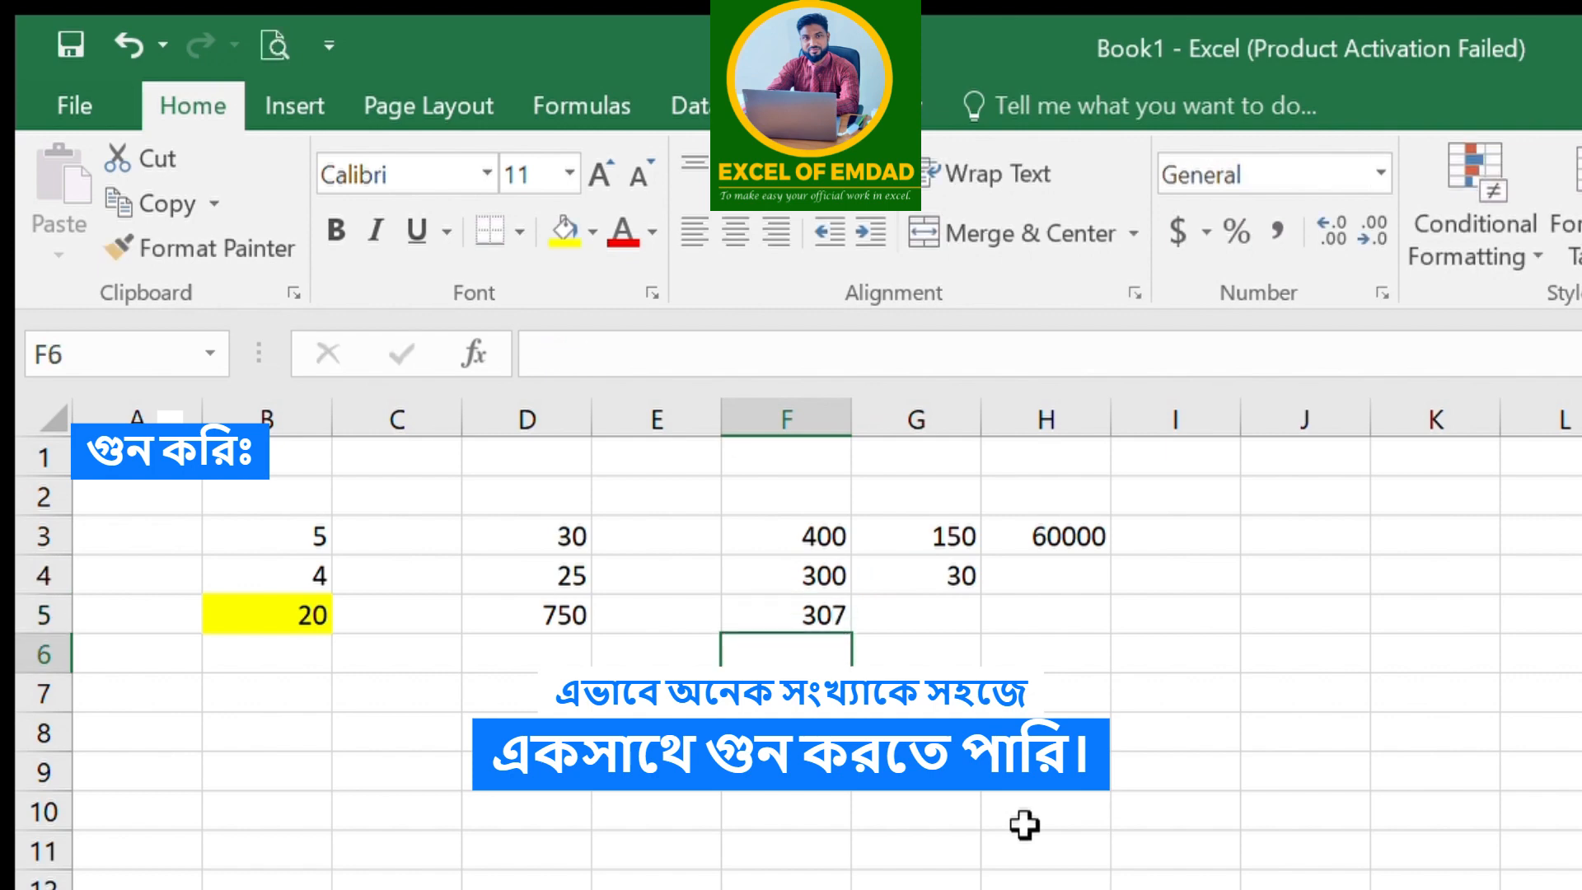
Continue the column F numbers with 769 in F6, 657 in F7 and 790 in F8
{"action": "type", "text": "769"}
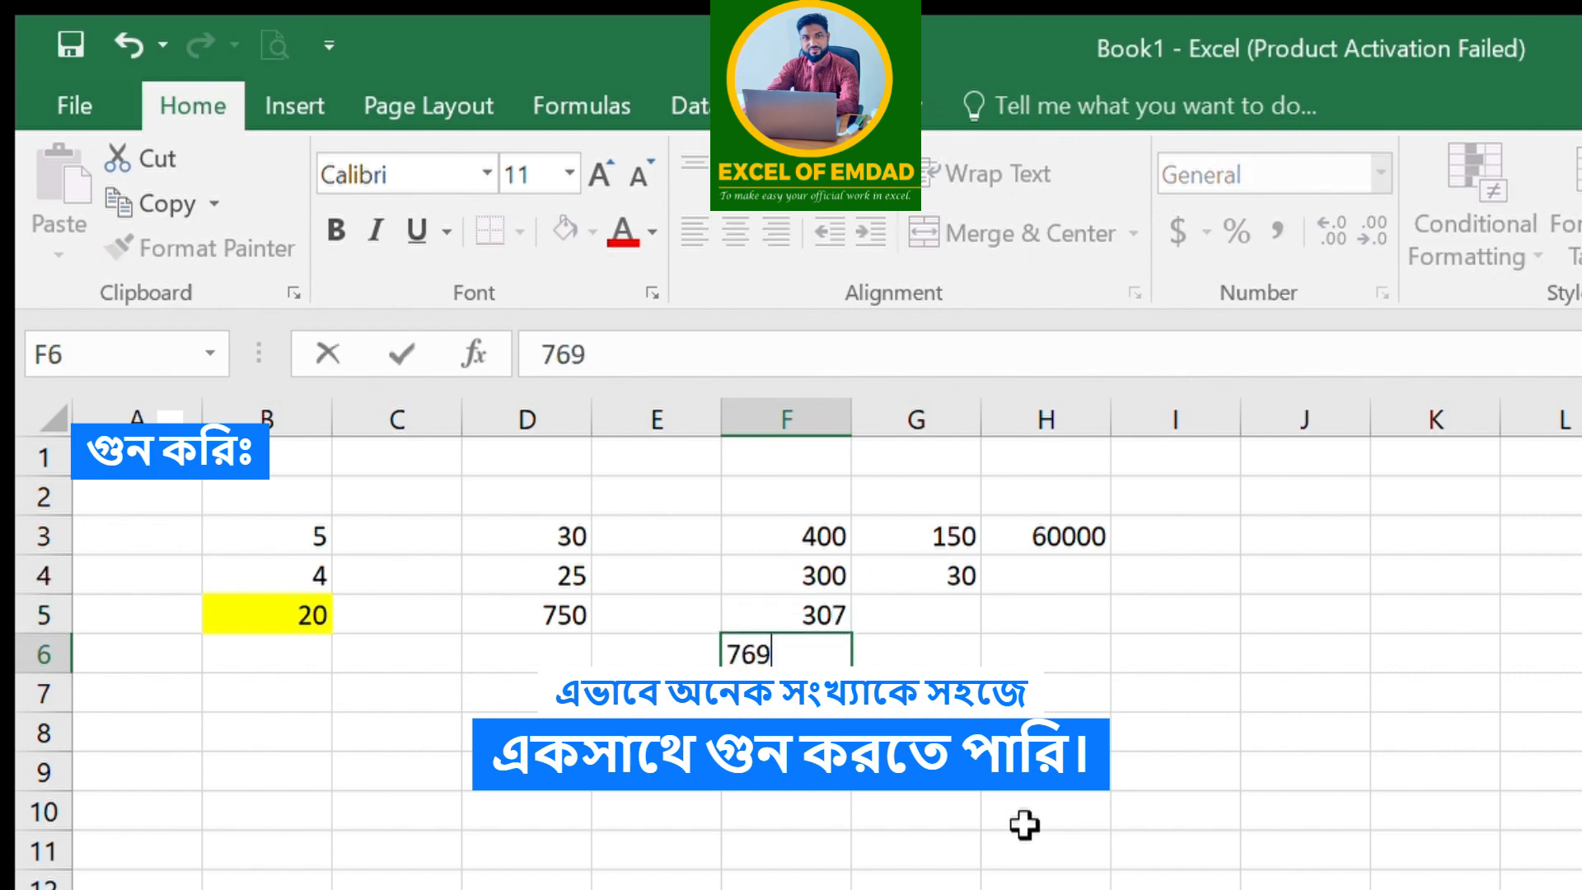
{"action": "key", "text": "Return"}
{"action": "type", "text": "657"}
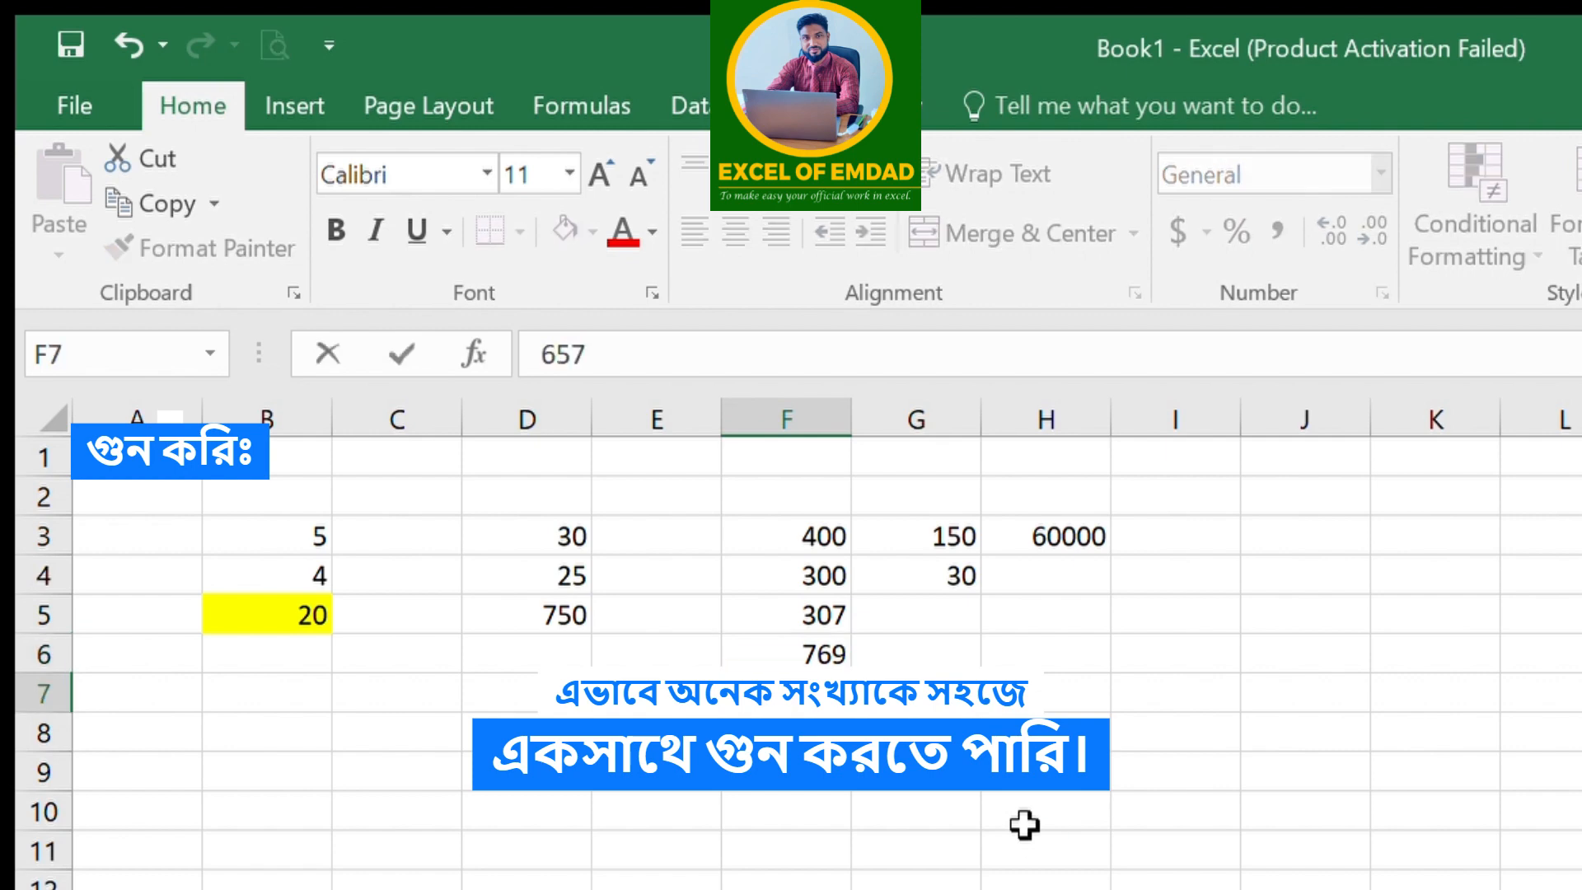
{"action": "key", "text": "Return"}
{"action": "type", "text": "79"}
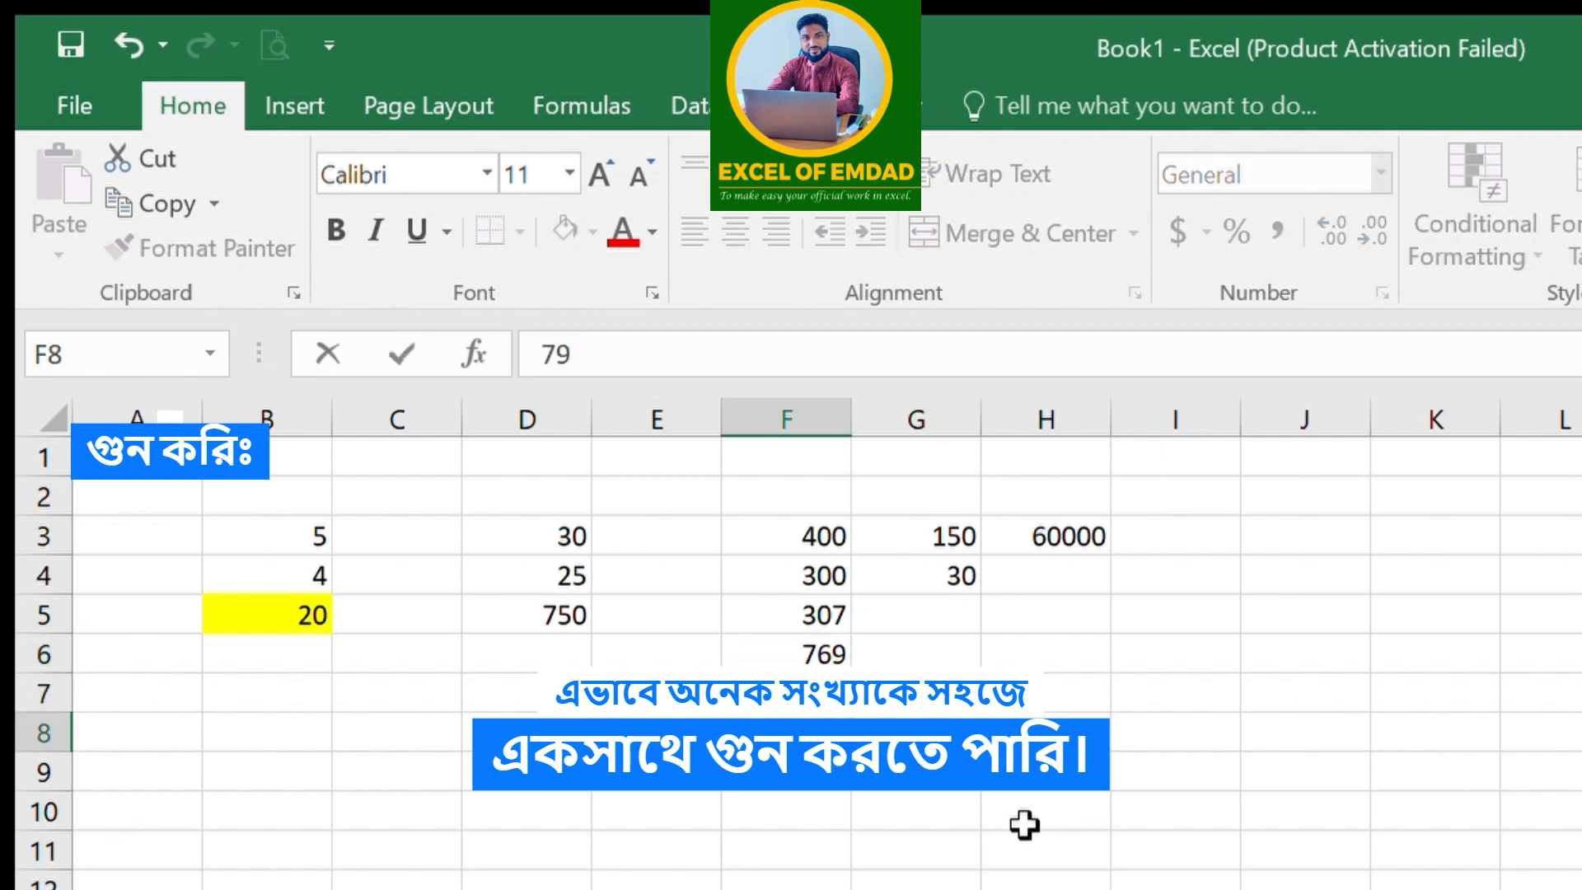
{"action": "type", "text": "0"}
{"action": "key", "text": "Up"}
Enter the matching column G numbers: 80 in G5, 90 in G6, 76 in G7 and 87 in G8
{"action": "key", "text": "Up"}
{"action": "key", "text": "Up"}
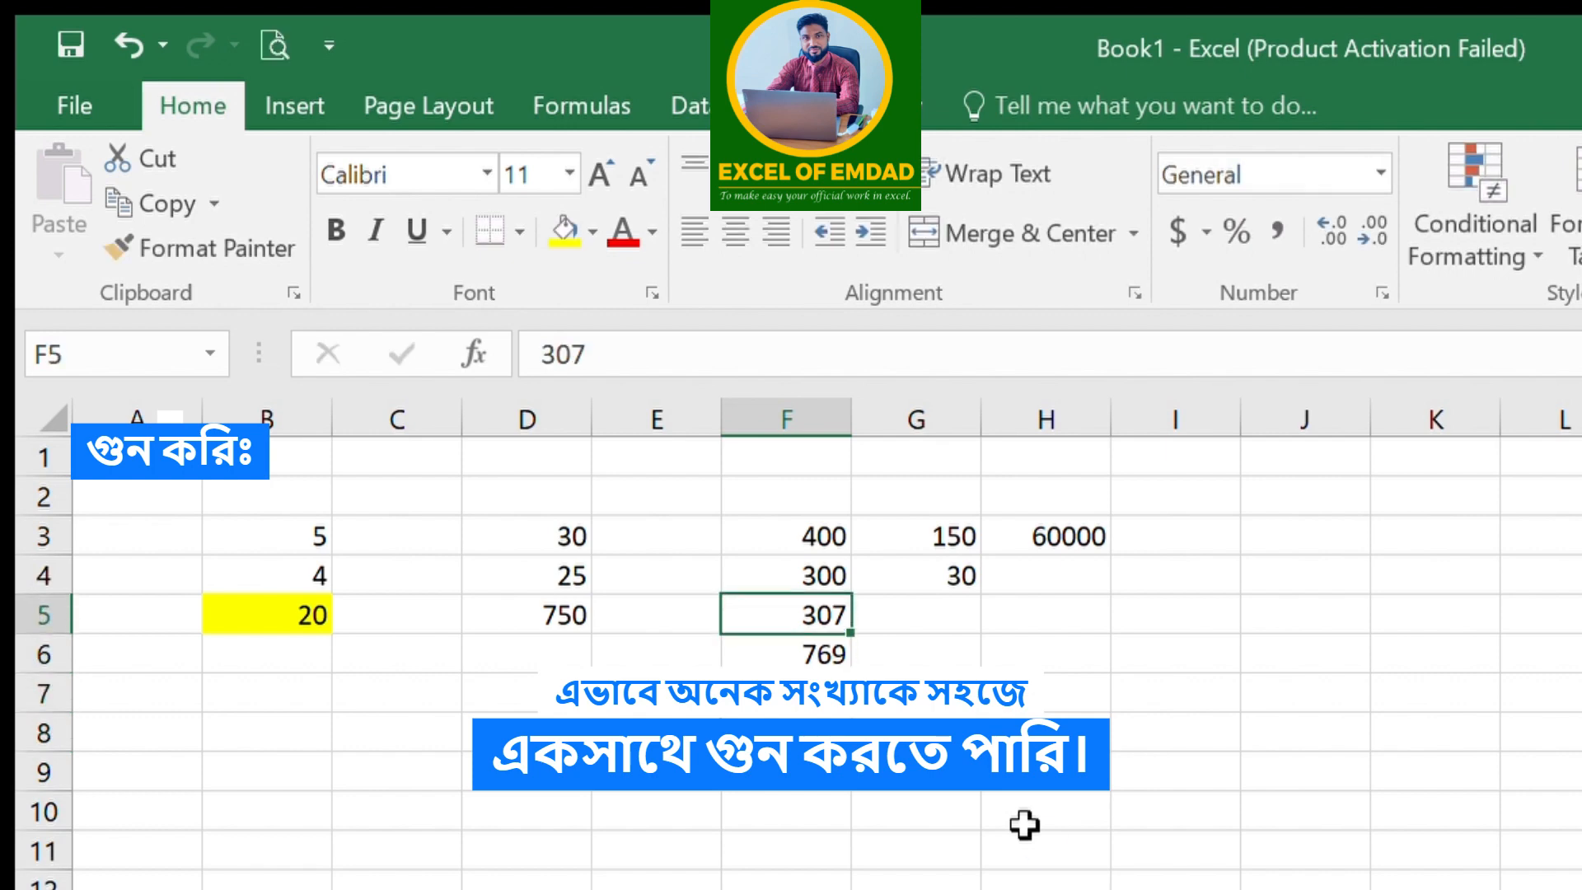
{"action": "key", "text": "Right"}
{"action": "type", "text": "80"}
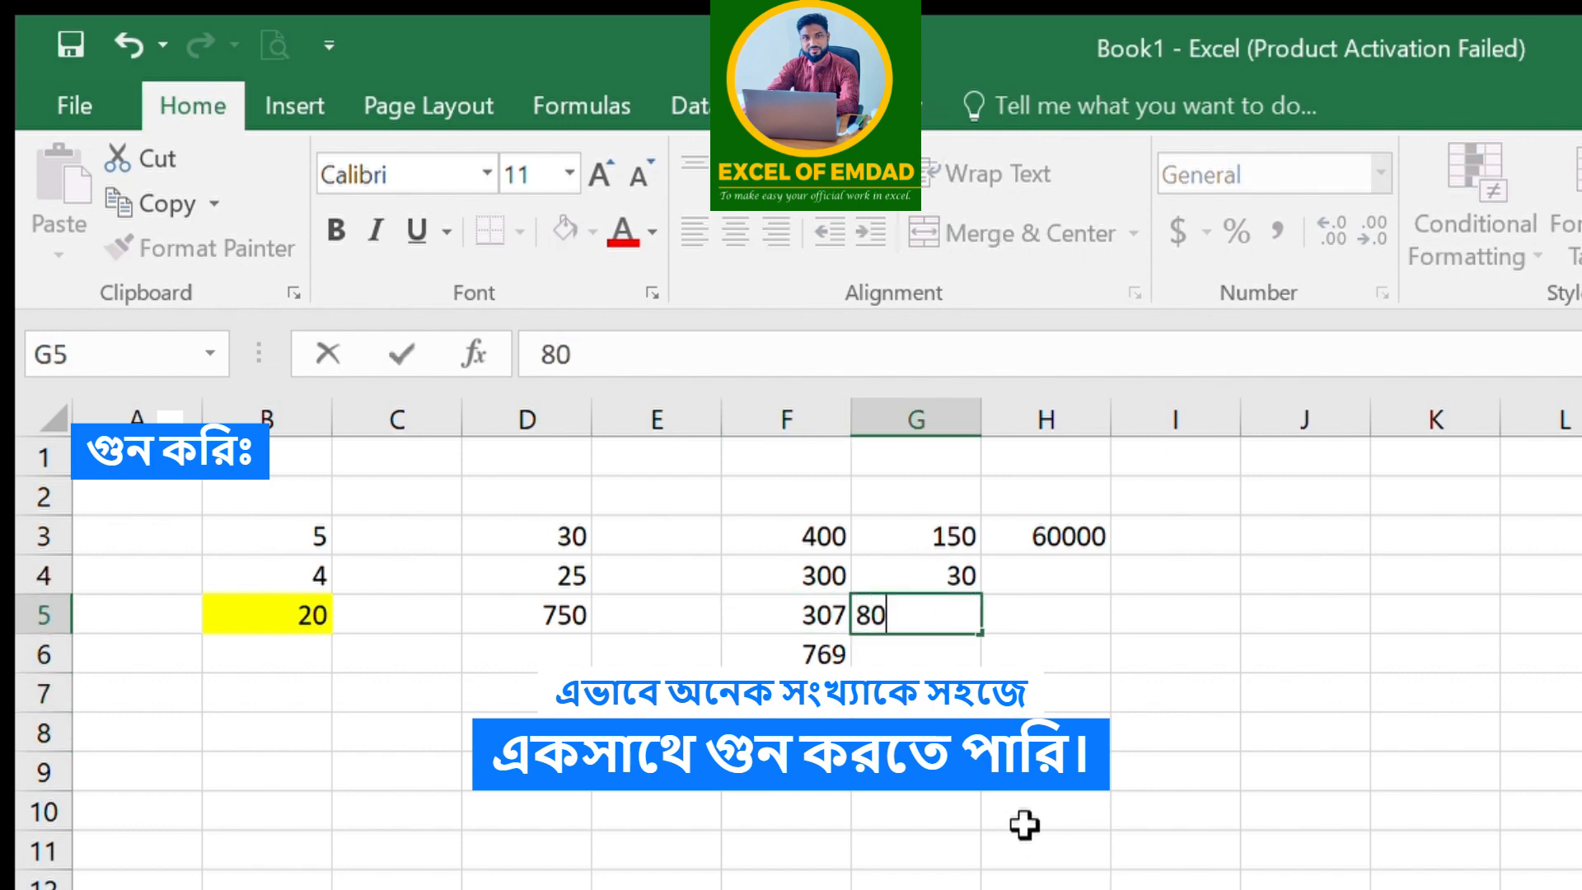
{"action": "key", "text": "Return"}
{"action": "type", "text": "90"}
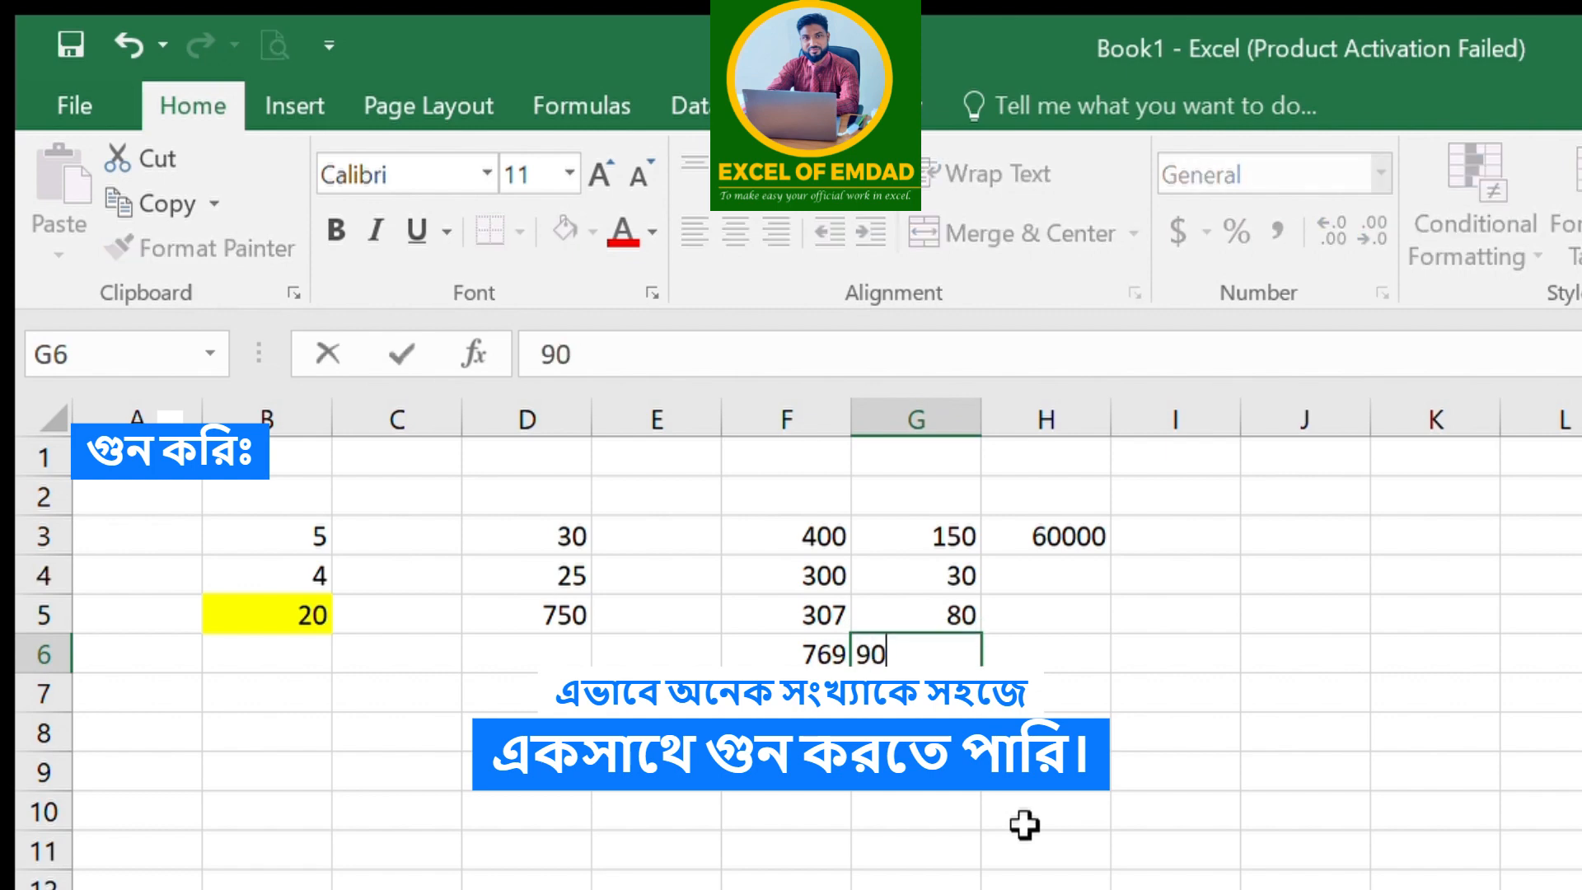
{"action": "key", "text": "Return"}
{"action": "type", "text": "76"}
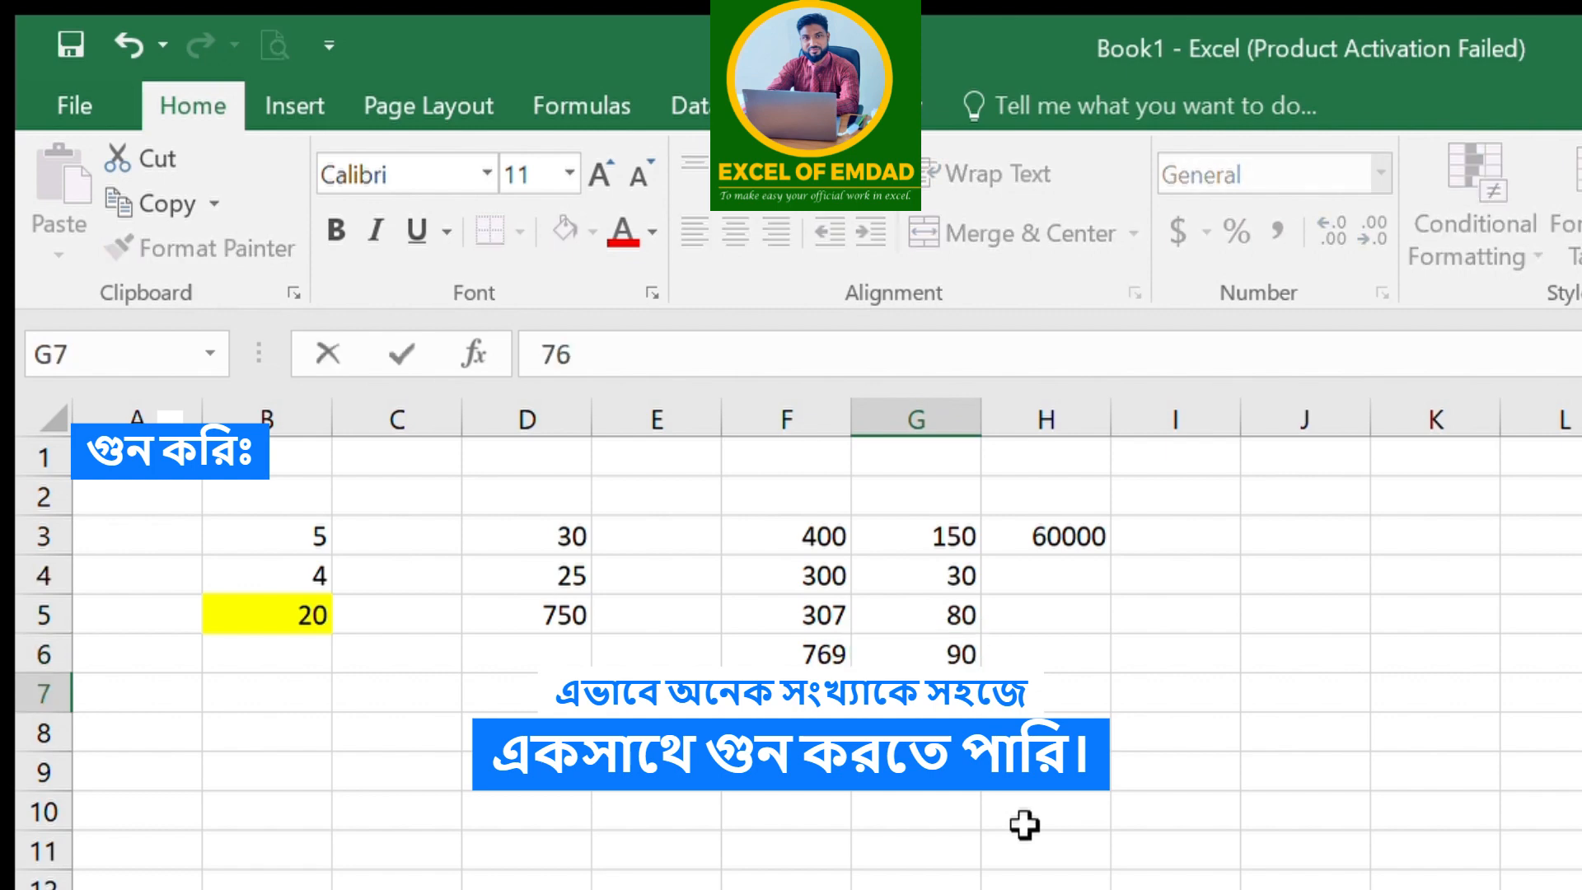
{"action": "key", "text": "Return"}
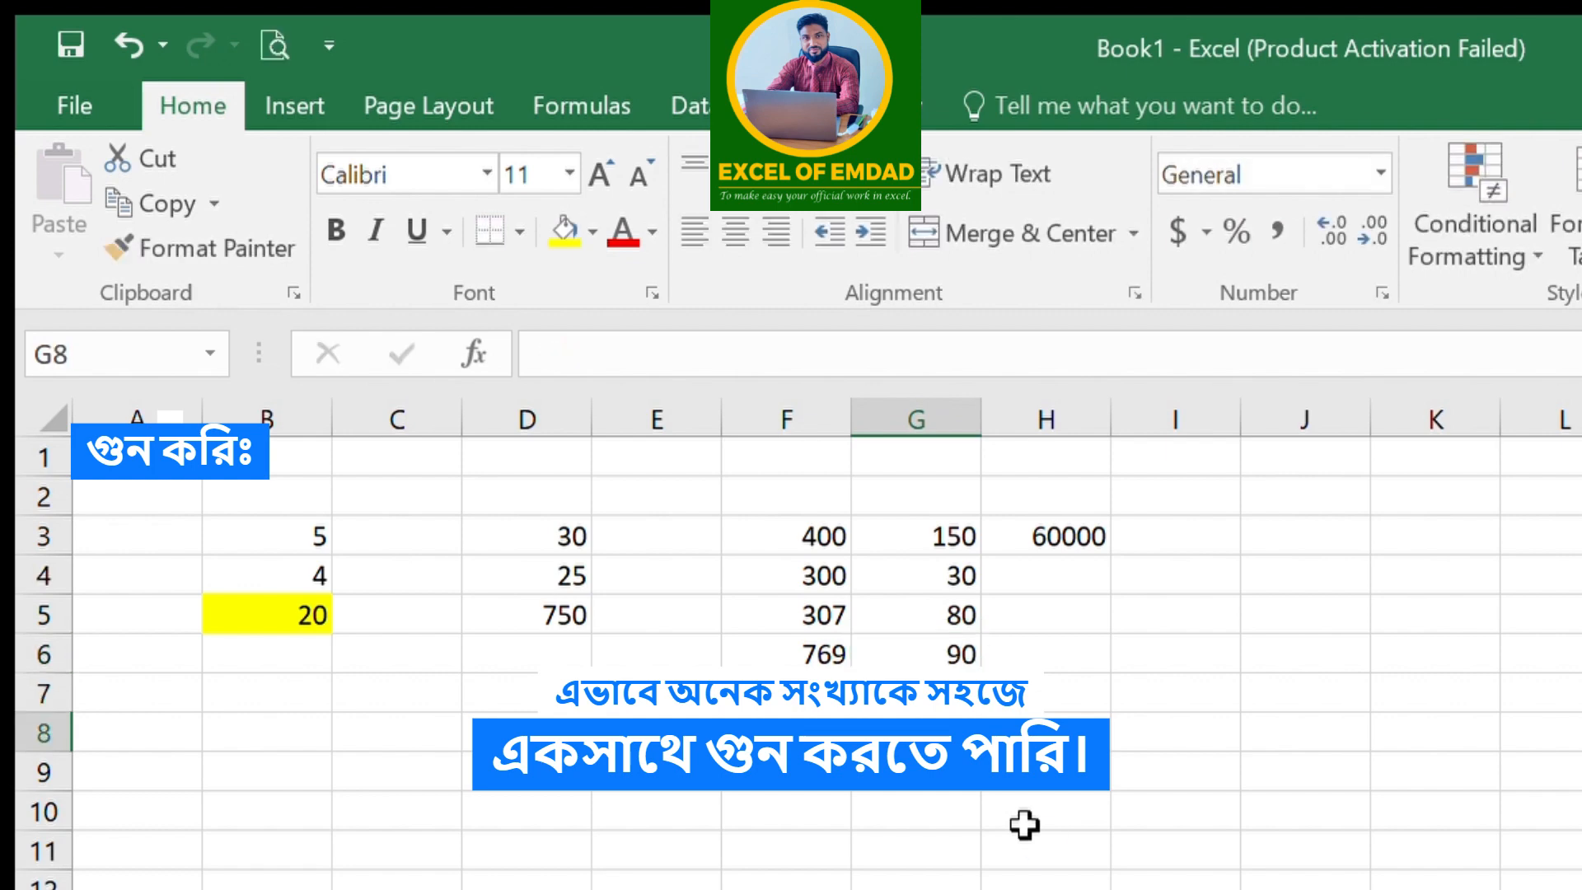
{"action": "type", "text": "87"}
{"action": "key", "text": "Return"}
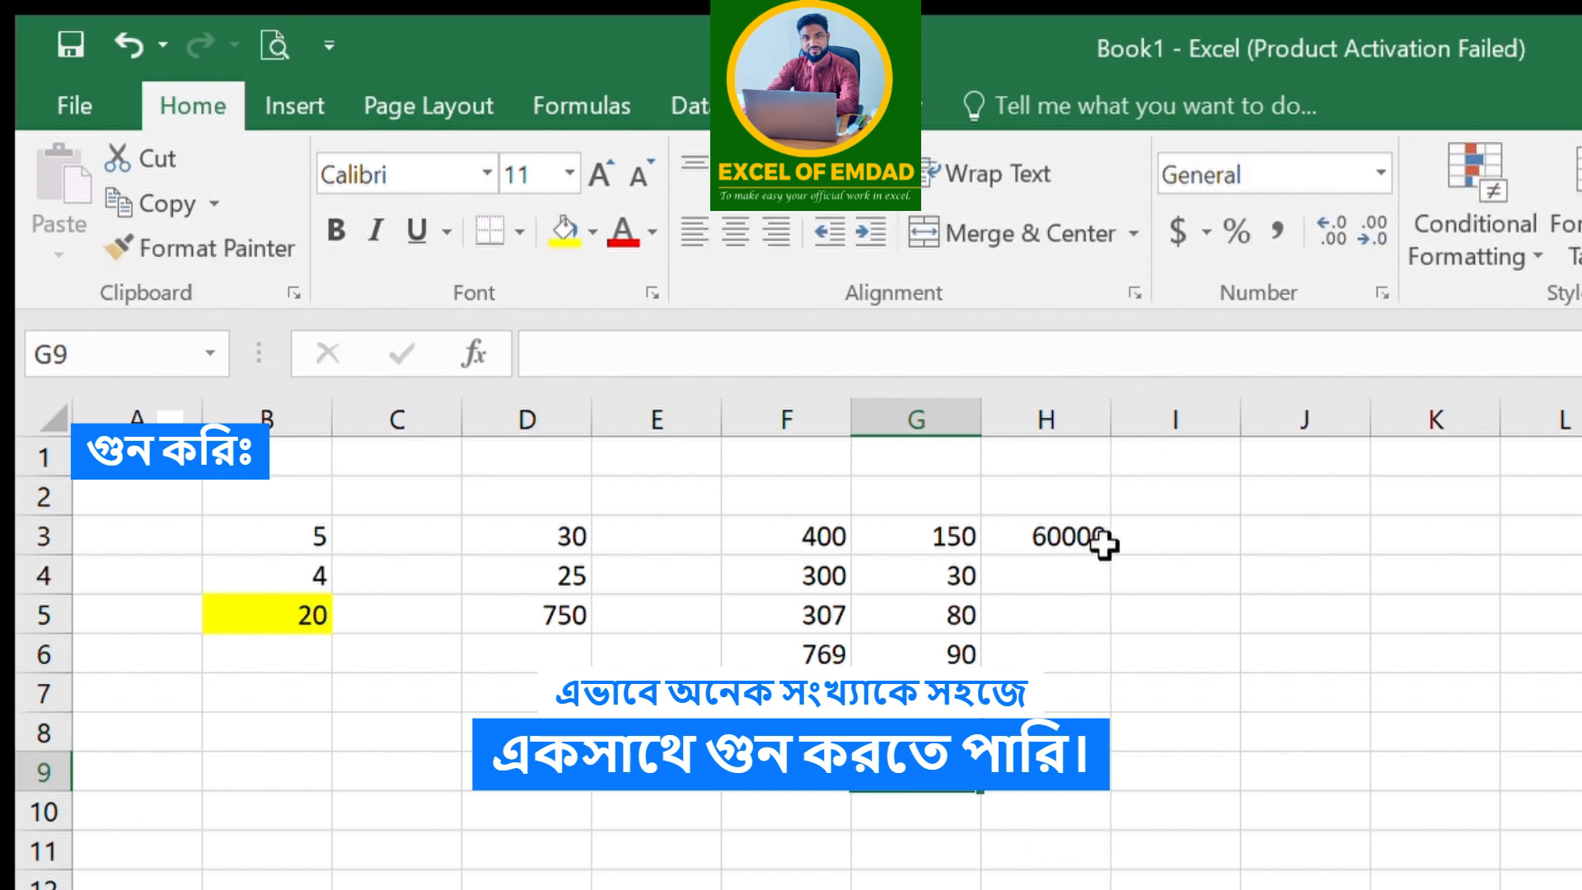
Check the multiplication formula in H3 and fill it down through H8 to multiply every pair
{"action": "left_click", "coordinate": [1040, 539]}
{"action": "double_click", "coordinate": [1039, 539]}
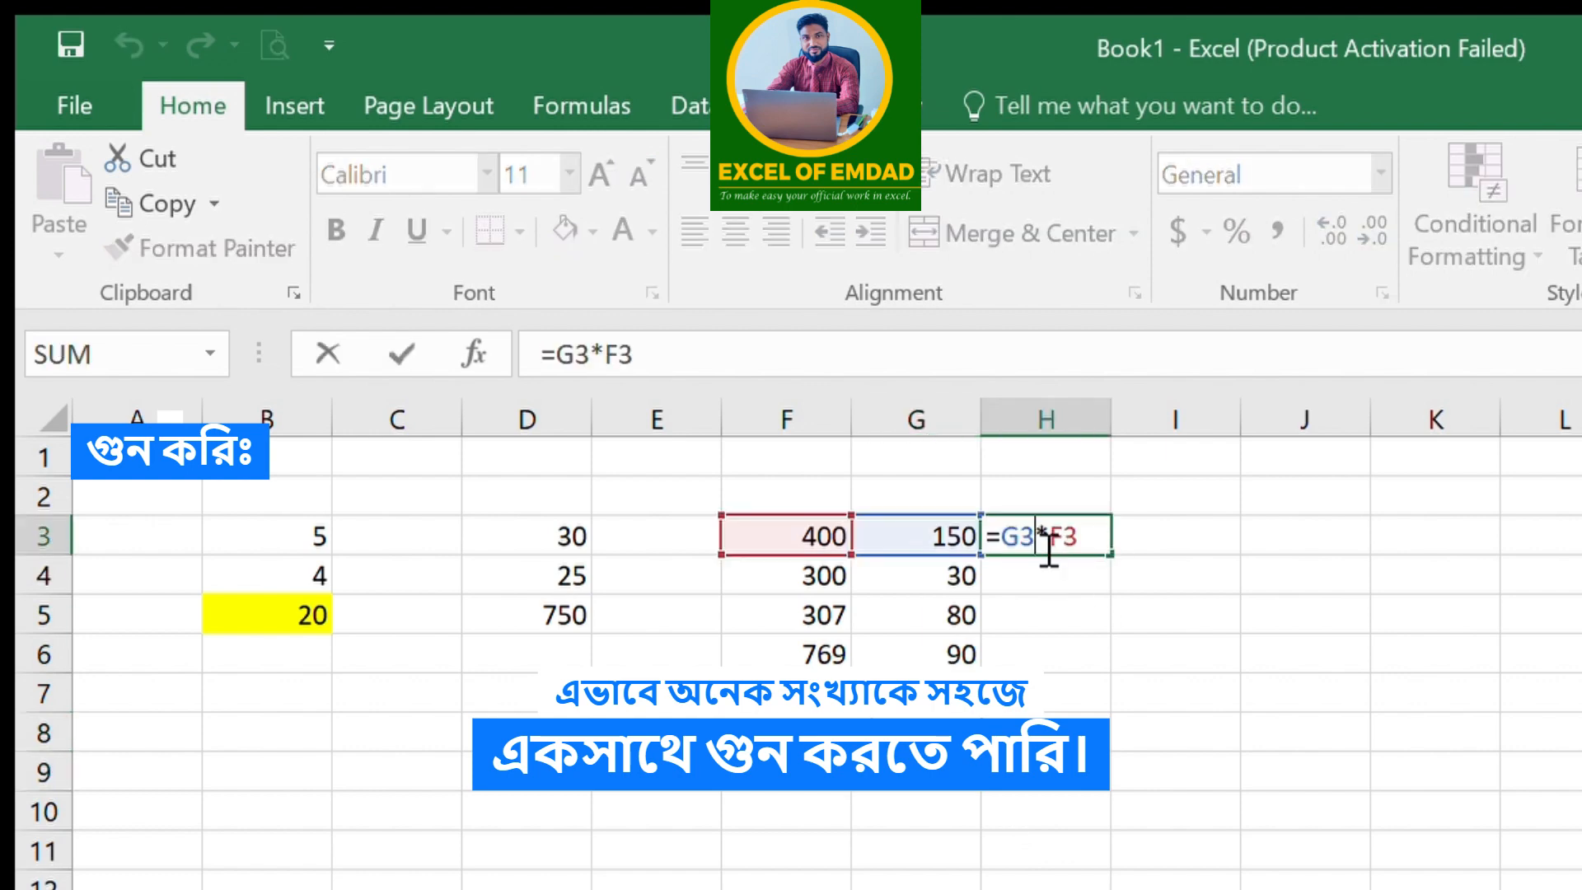
{"action": "key", "text": "Return"}
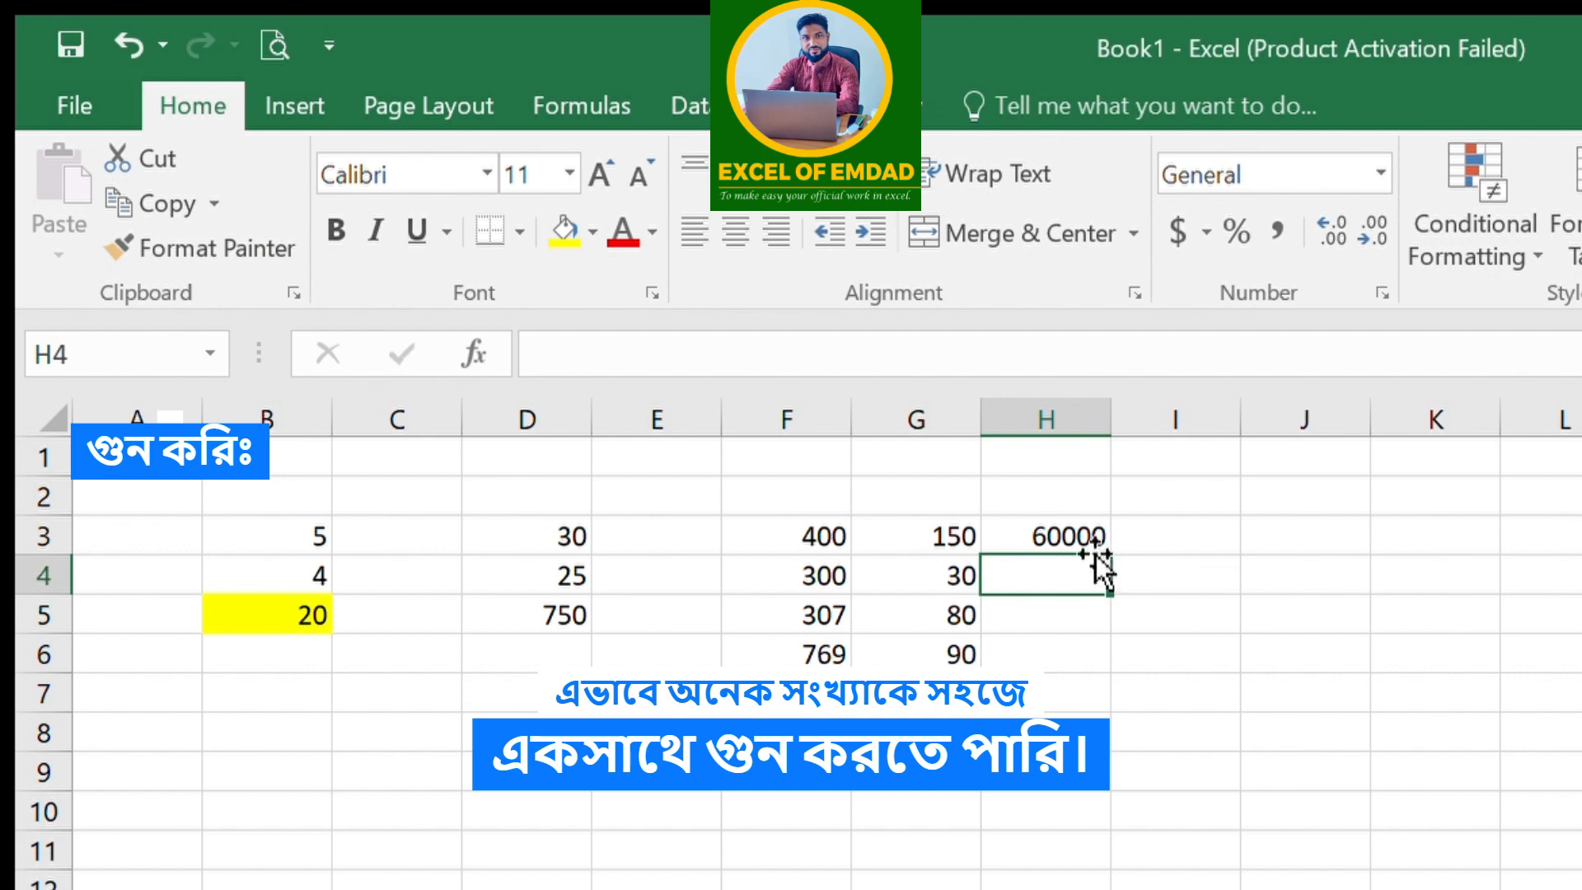
{"action": "left_click", "coordinate": [1048, 534]}
{"action": "left_click_drag", "start_coordinate": [1109, 551], "coordinate": [1113, 725]}
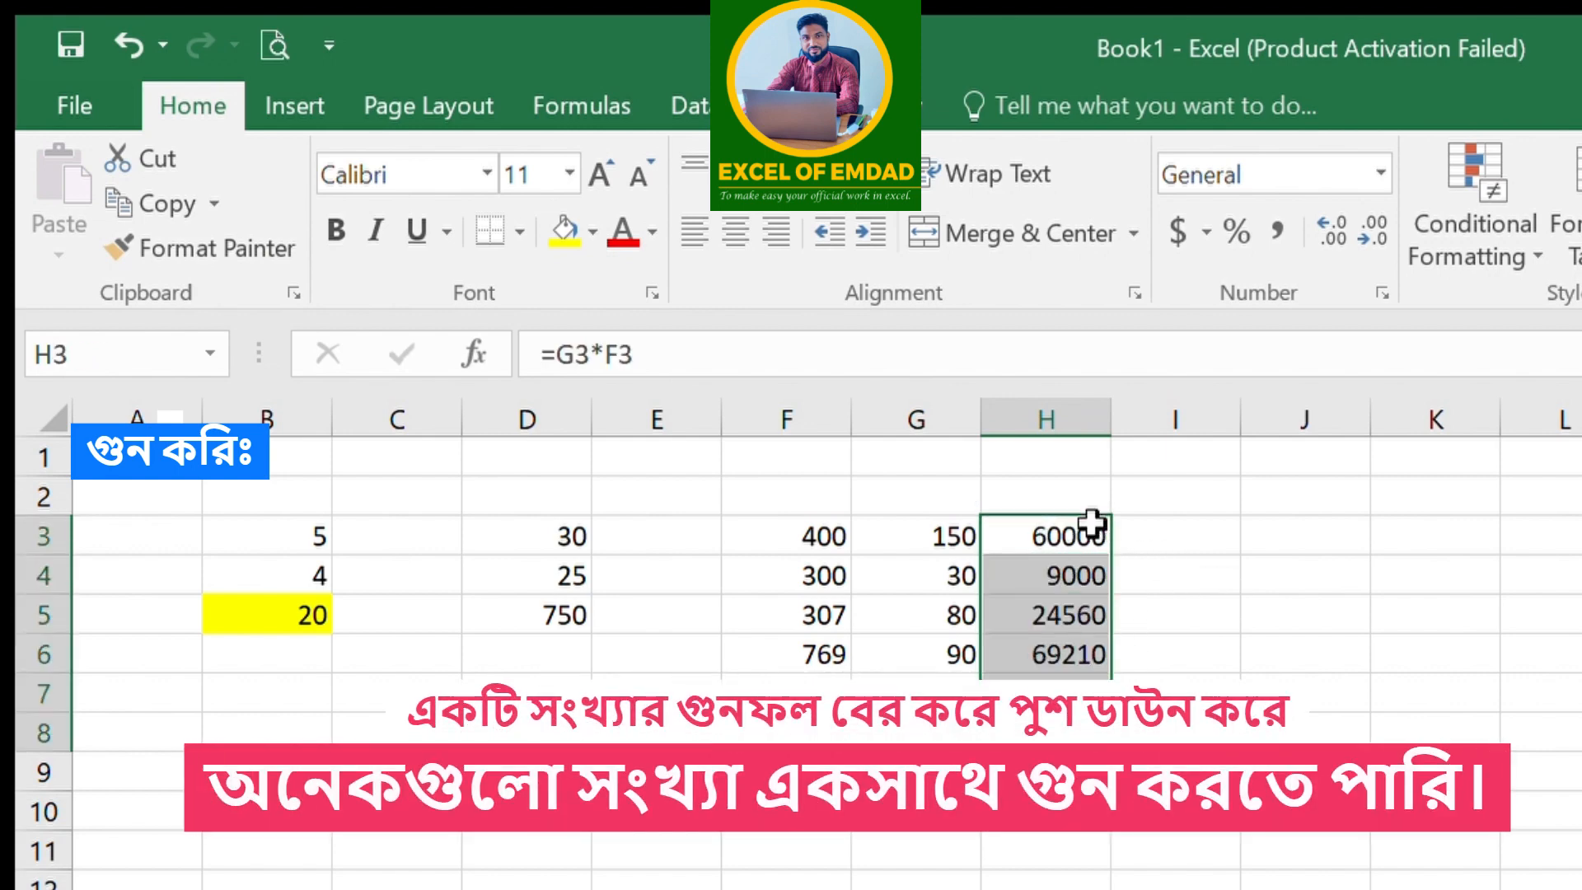
{"action": "left_click", "coordinate": [1069, 677]}
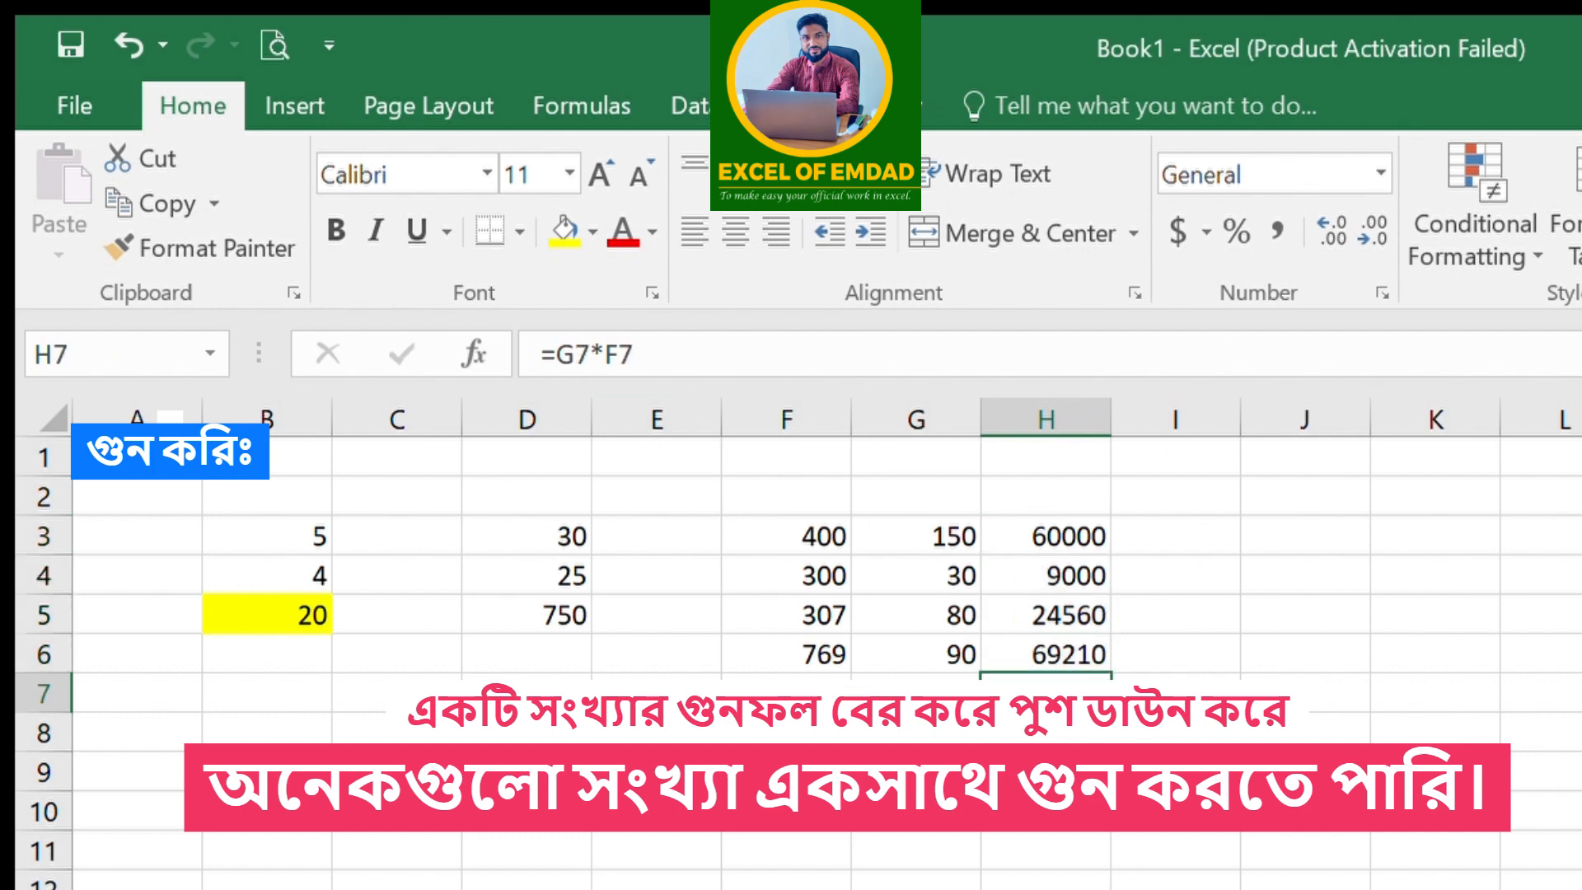
{"action": "left_click_drag", "start_coordinate": [1111, 712], "coordinate": [1111, 752]}
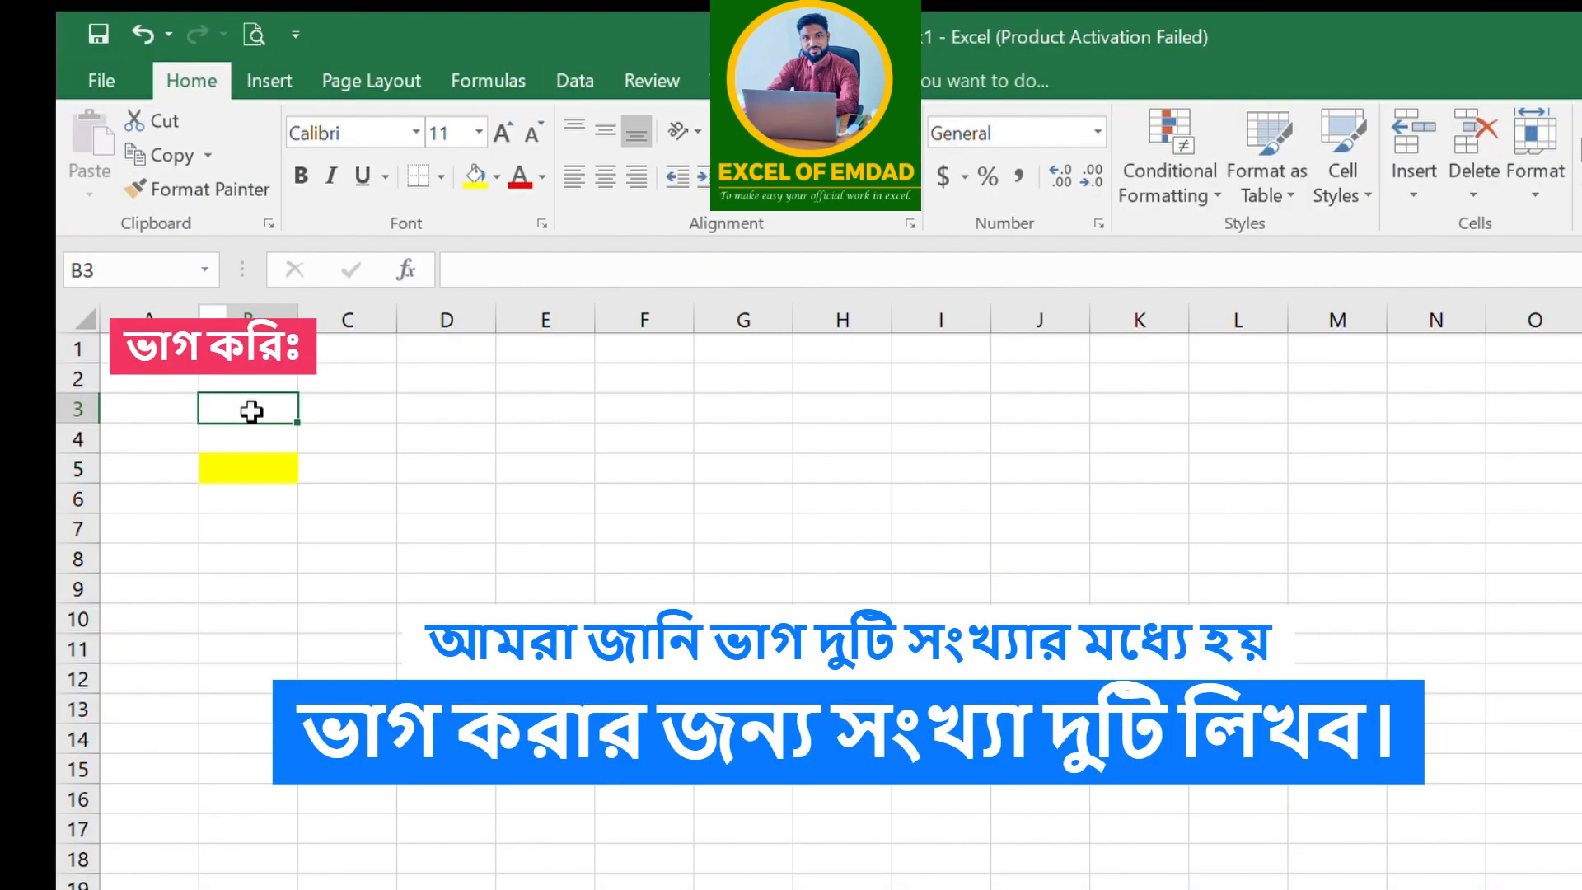
Enter two numbers for division in column B: 40 in B3 and 10 in B4
{"action": "type", "text": "40"}
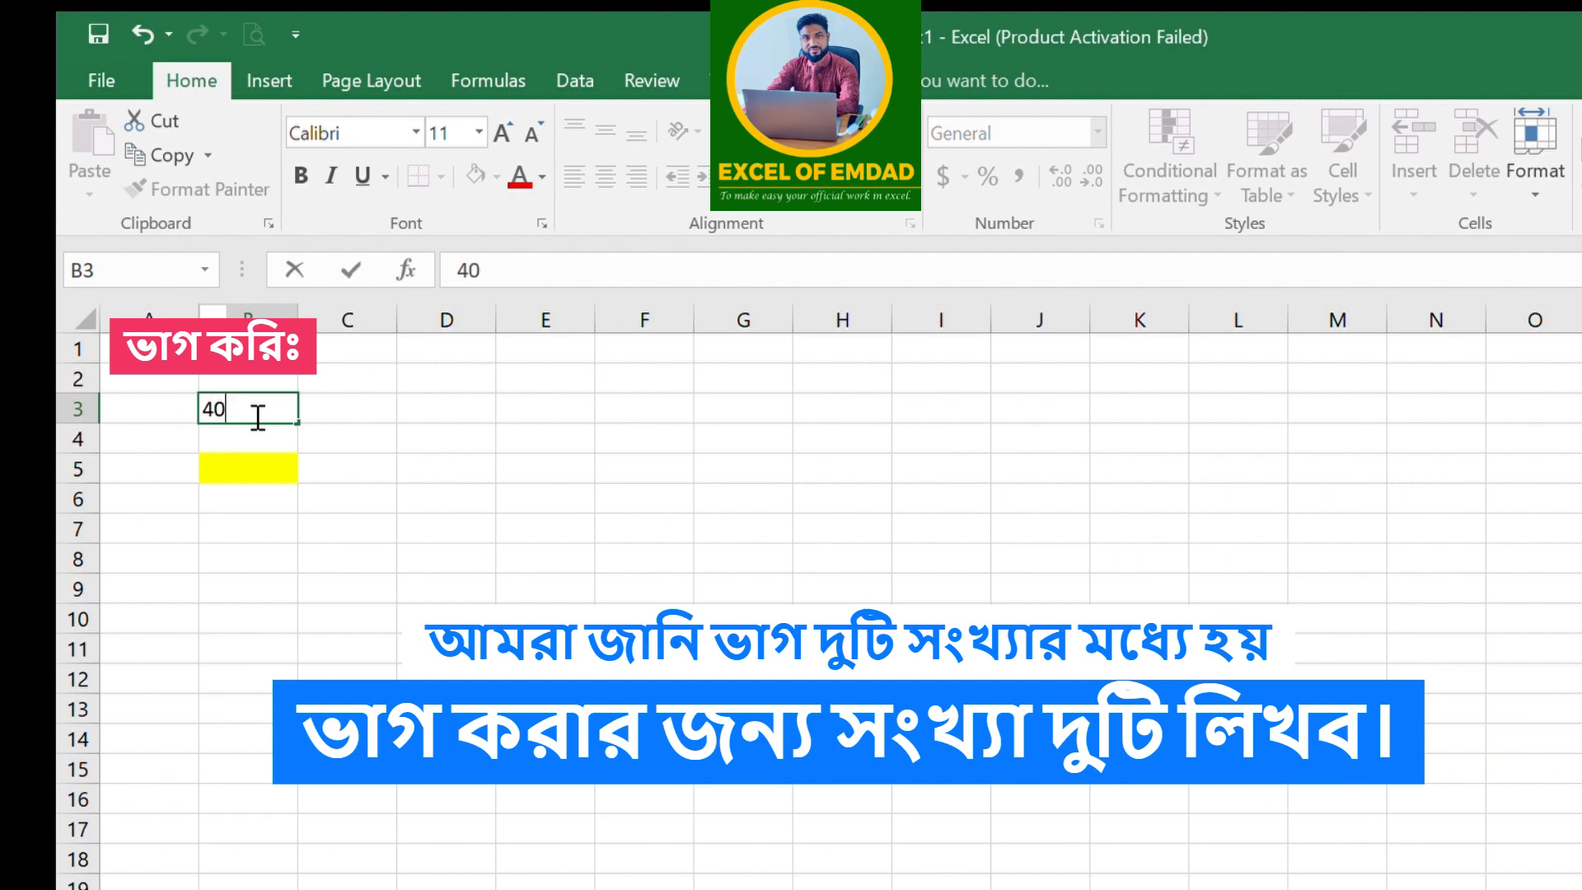
{"action": "key", "text": "Return"}
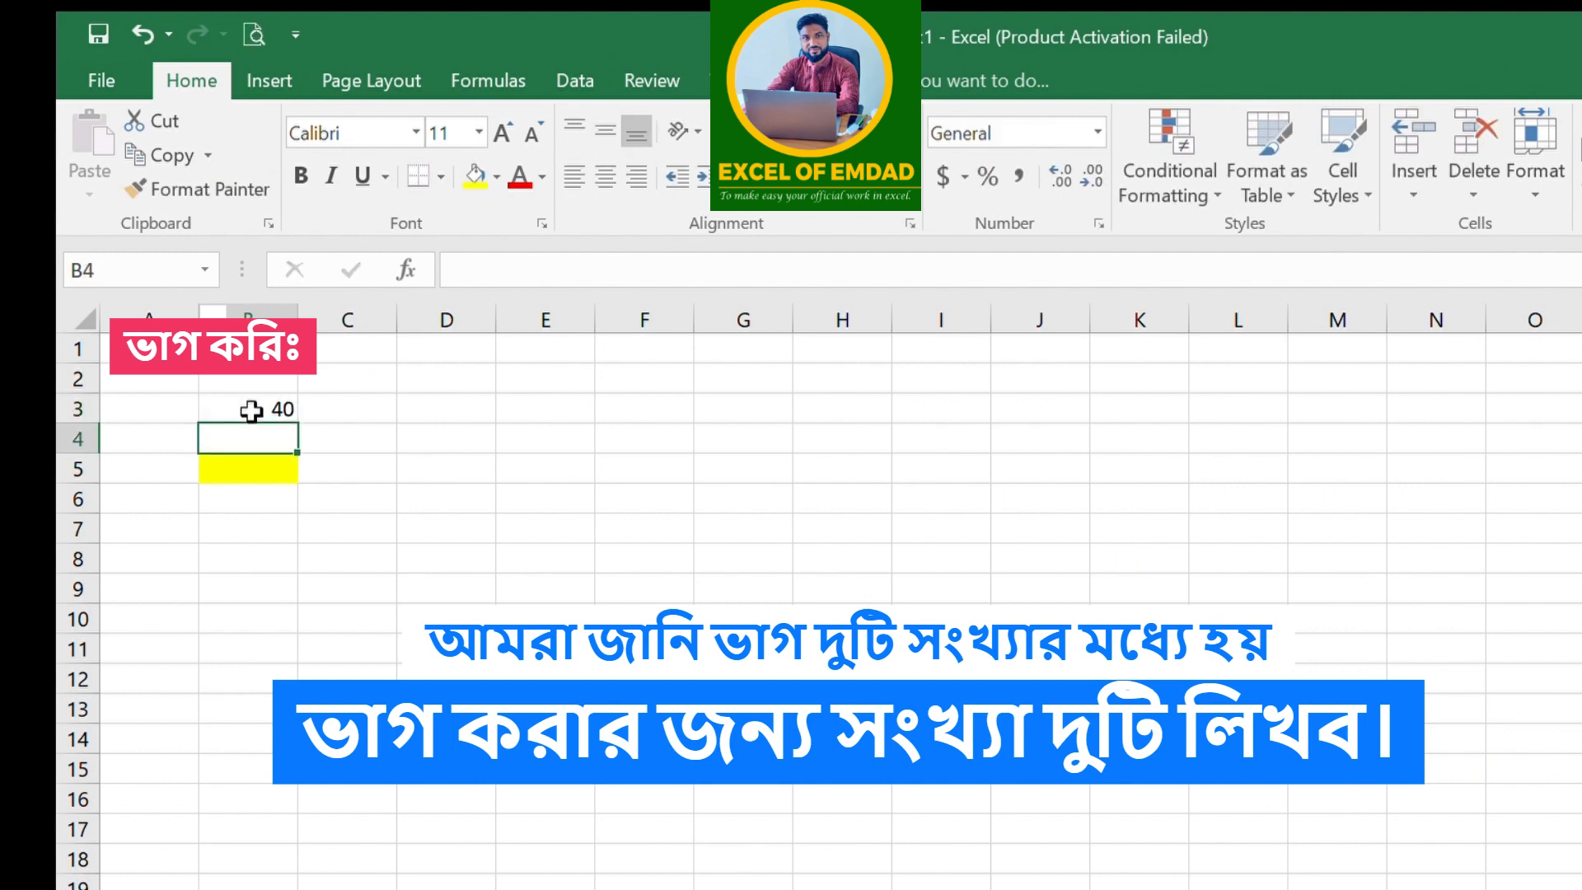
{"action": "type", "text": "10"}
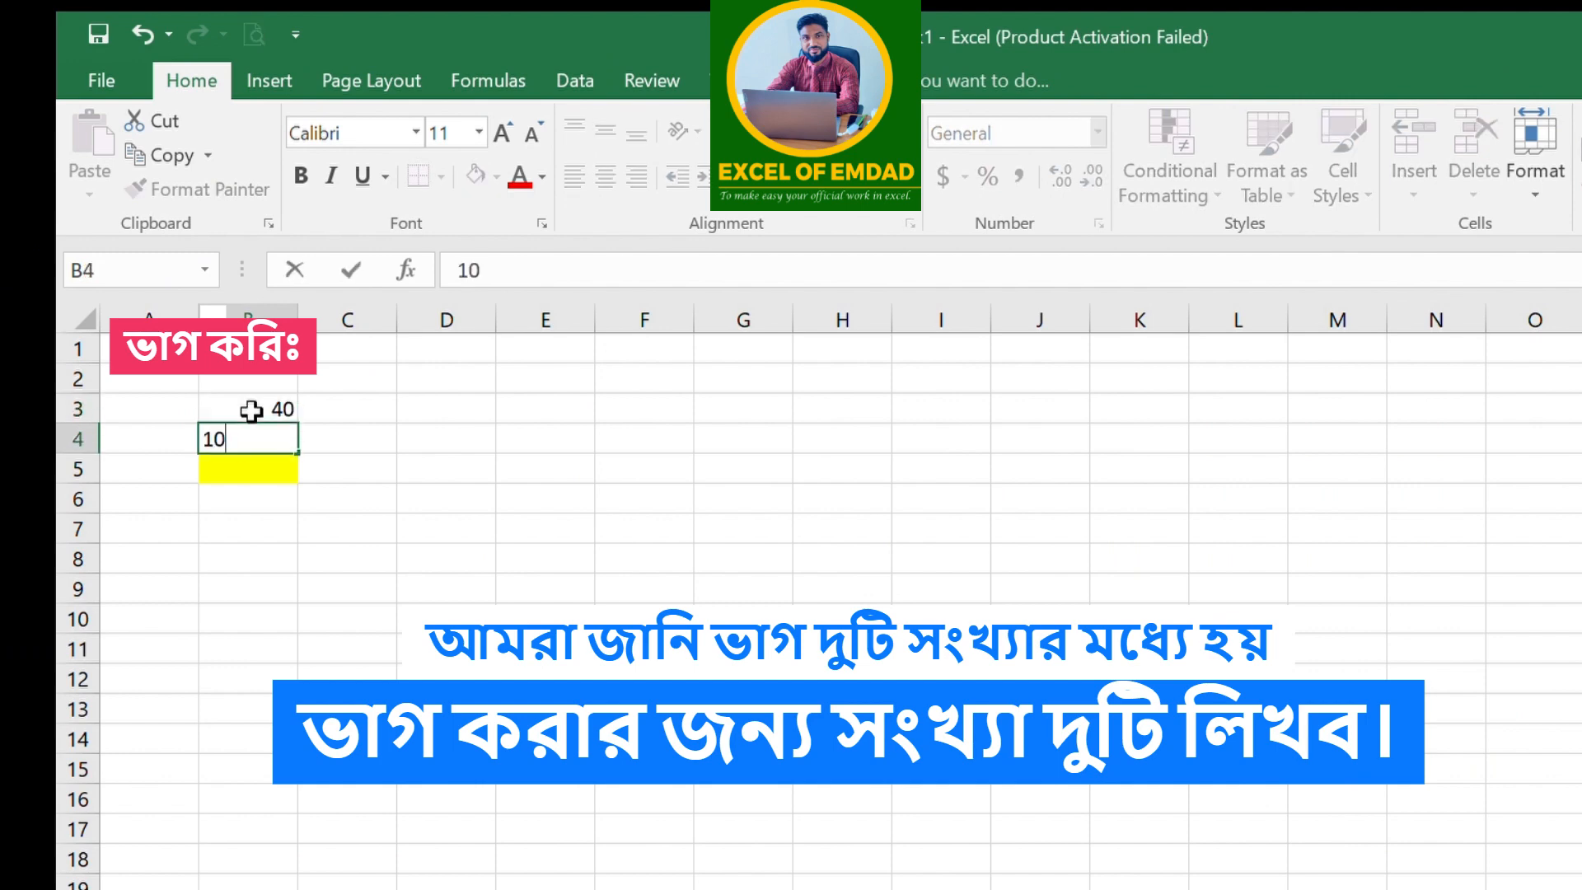
{"action": "key", "text": "Return"}
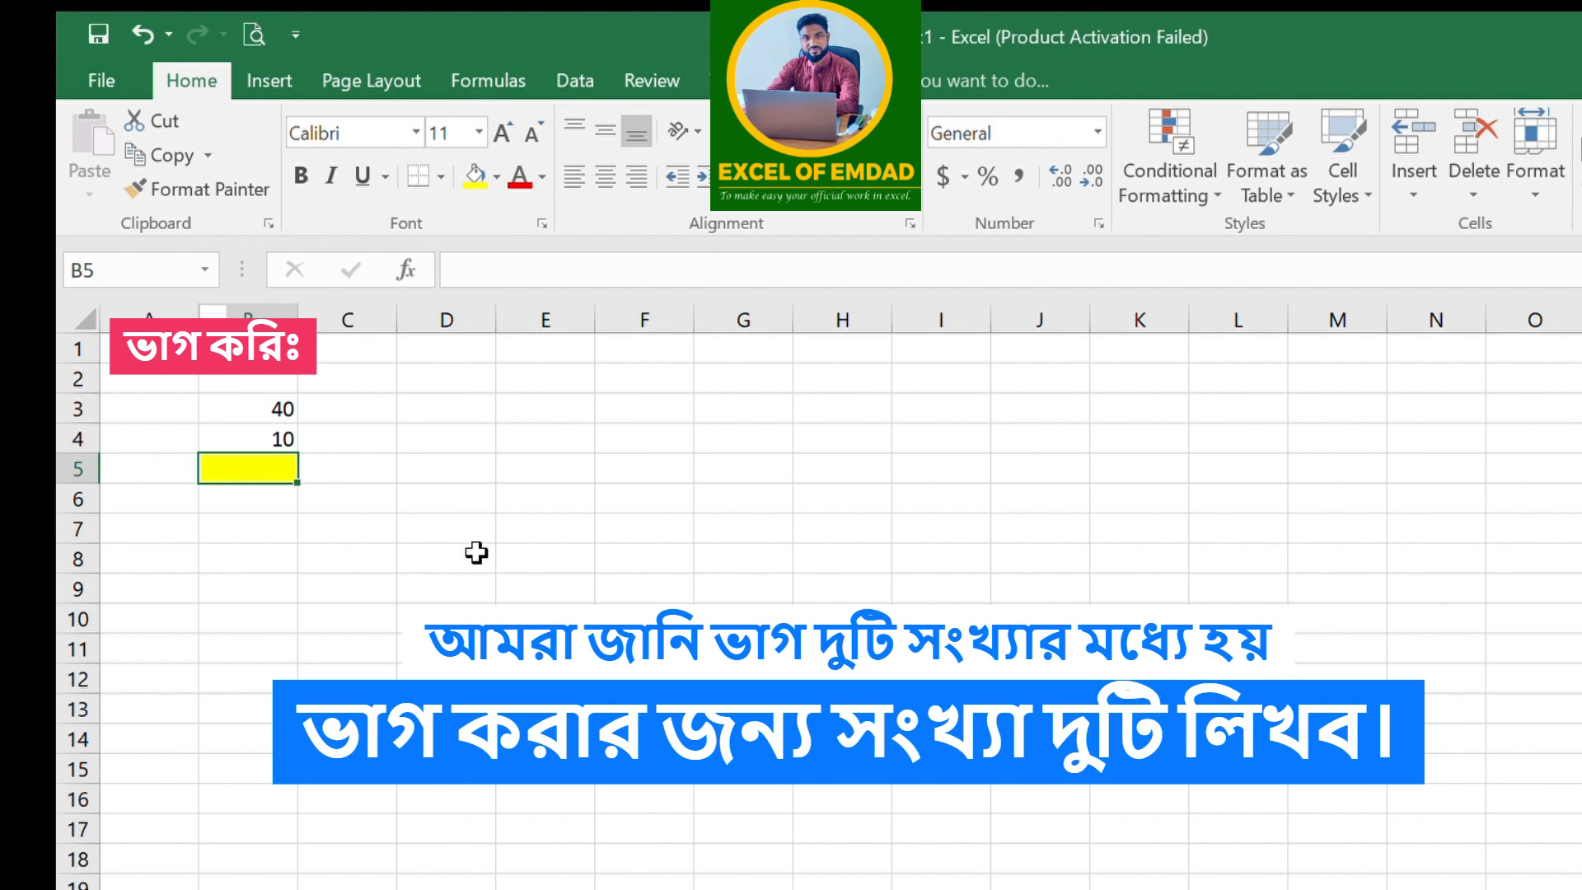
Divide the column B numbers in the yellow cell B5 with the formula =B3/B4
{"action": "type", "text": "="}
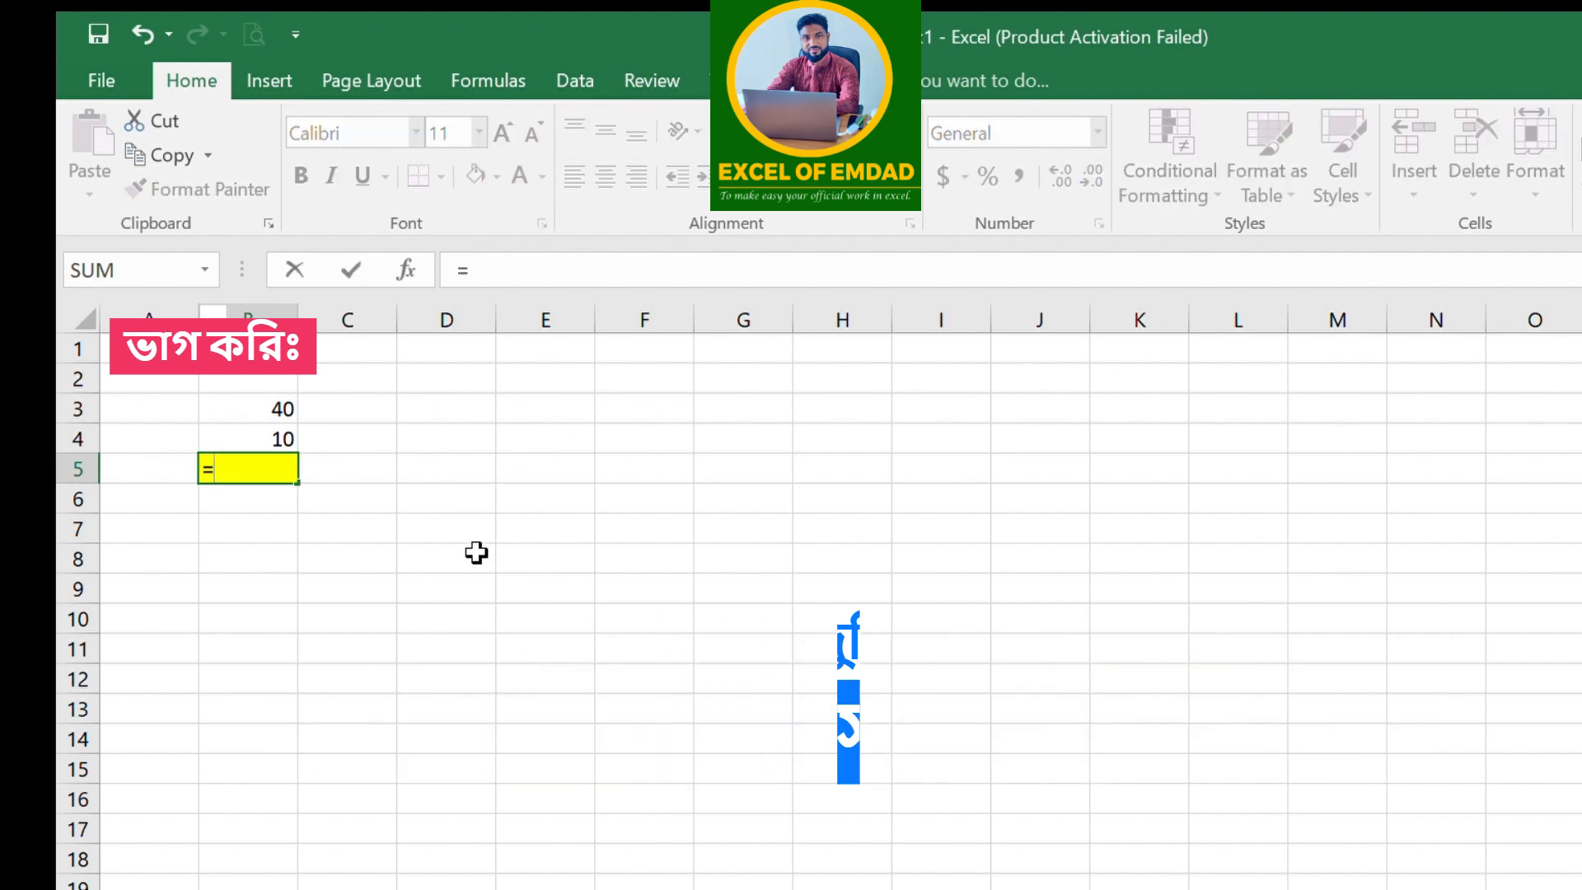
{"action": "left_click", "coordinate": [262, 417]}
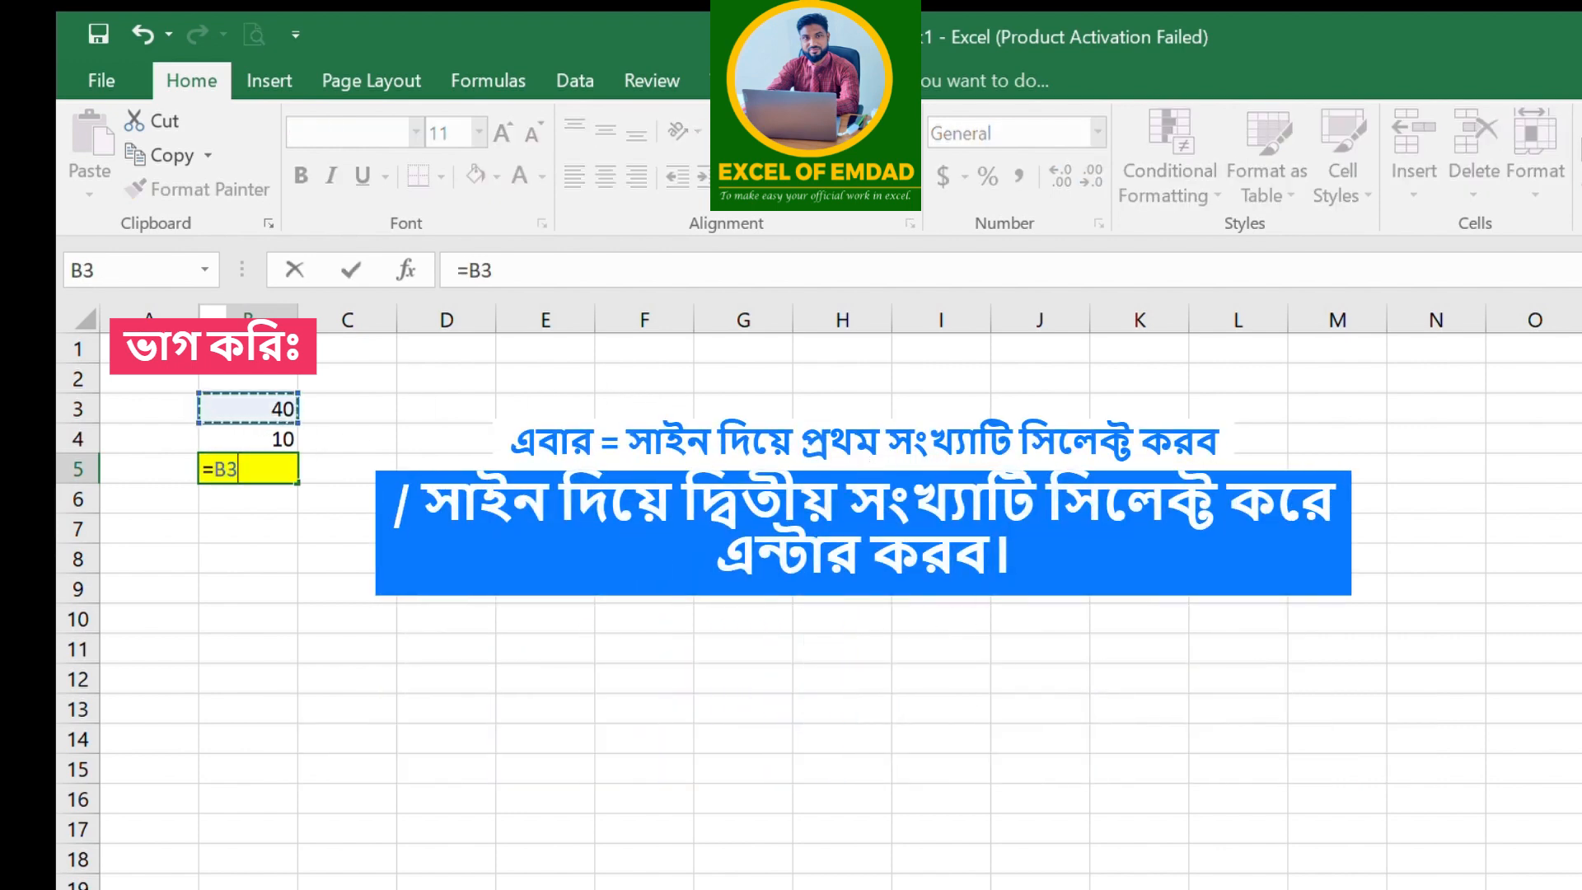
{"action": "type", "text": "/"}
{"action": "left_click", "coordinate": [278, 437]}
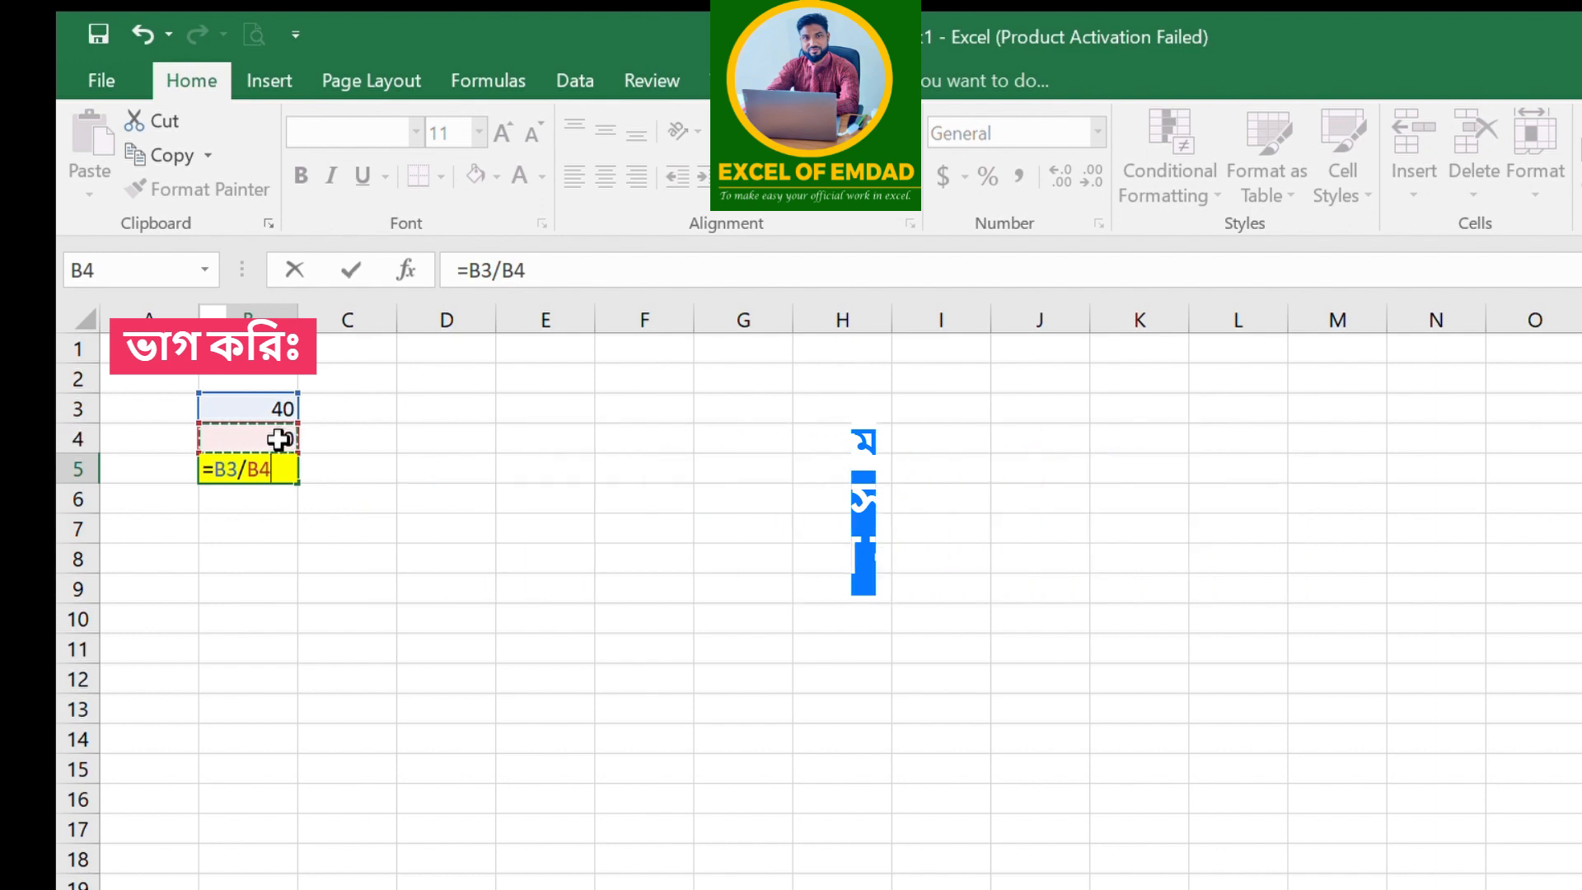
{"action": "key", "text": "Return"}
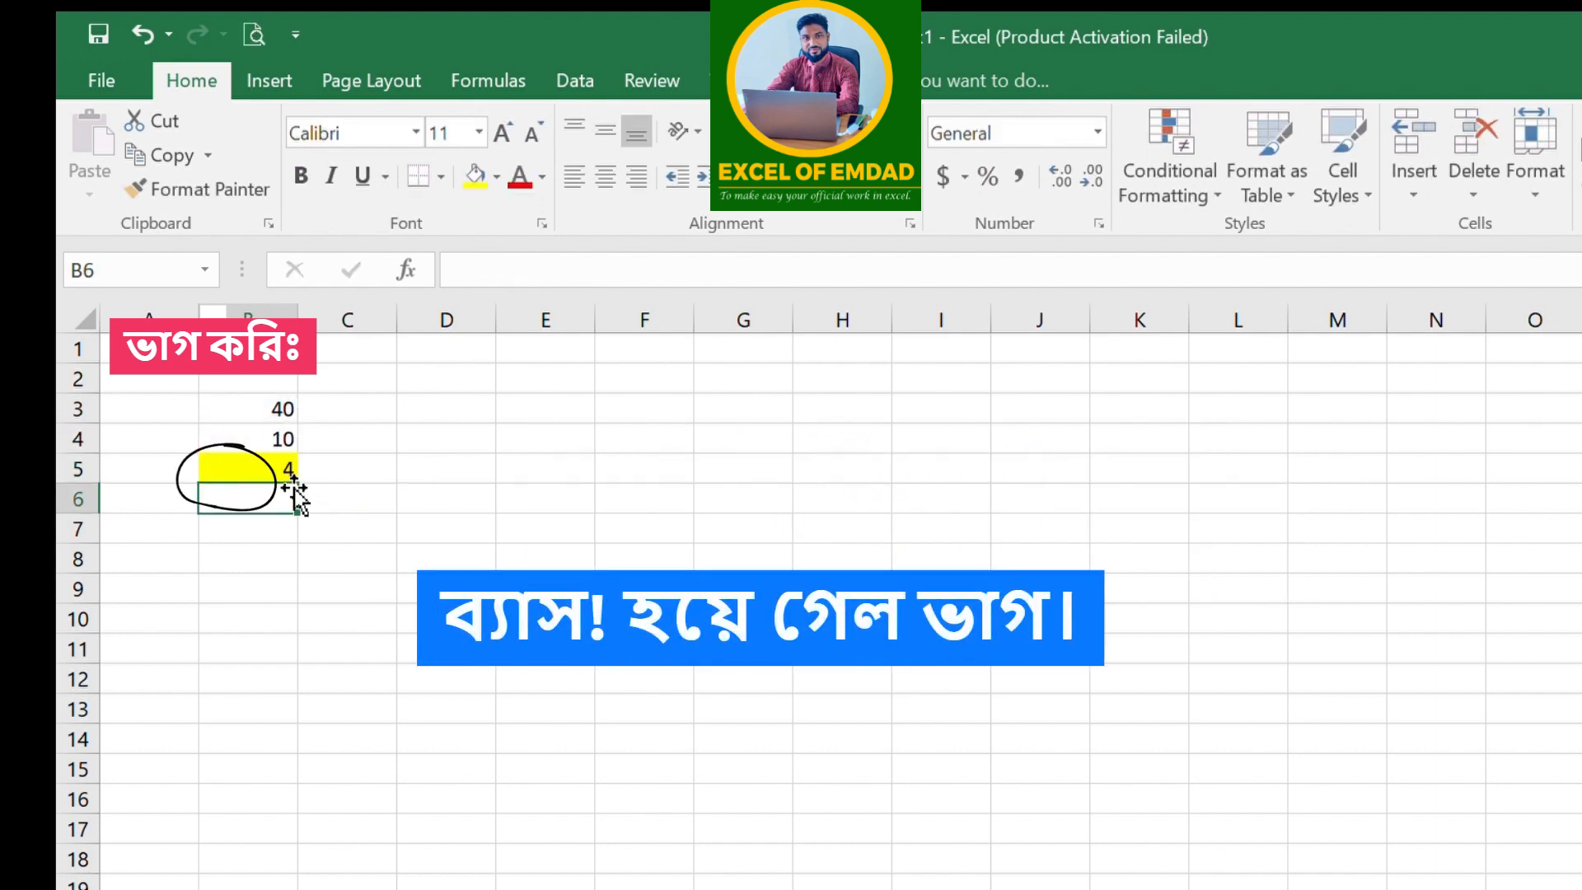
{"action": "left_click", "coordinate": [280, 471]}
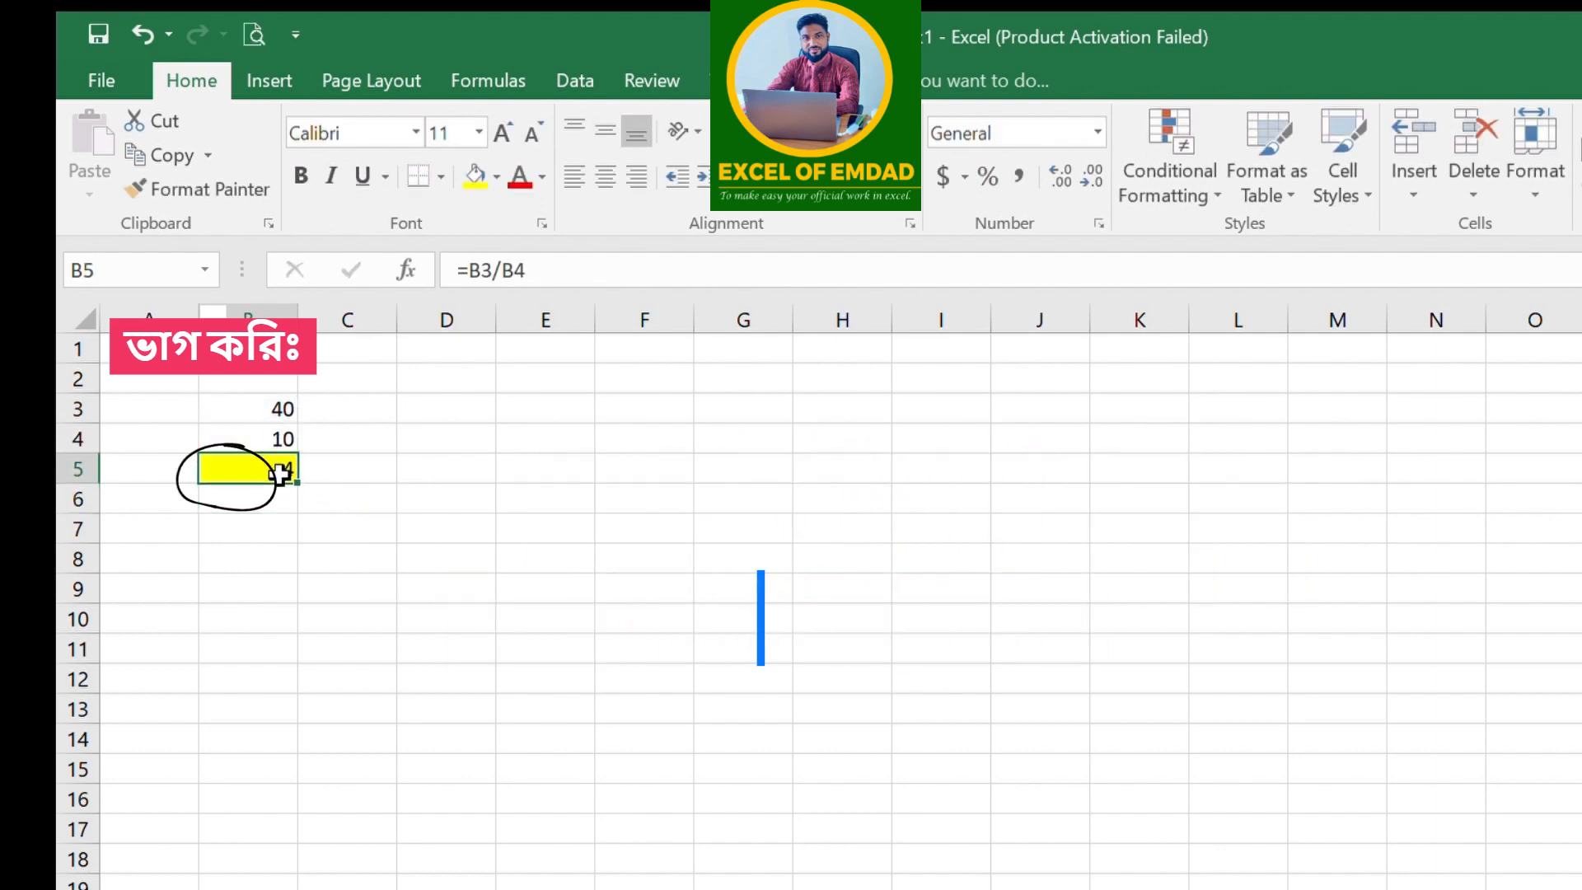
Enter a larger pair of numbers in column D: 5800 in D3 and 500 in D4
{"action": "left_click", "coordinate": [462, 398]}
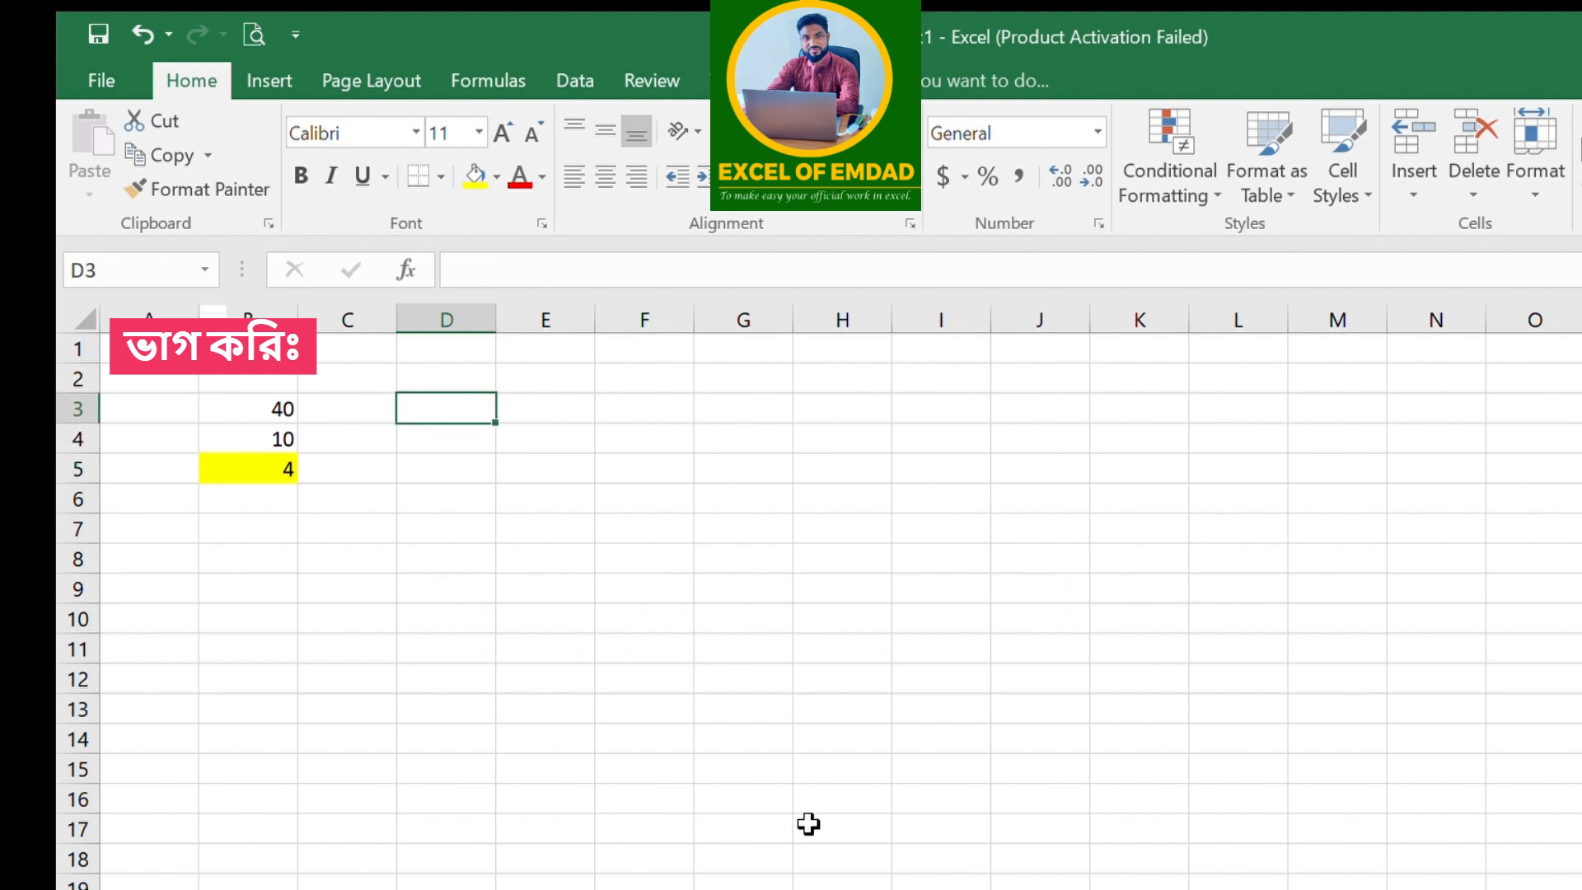
{"action": "type", "text": "5"}
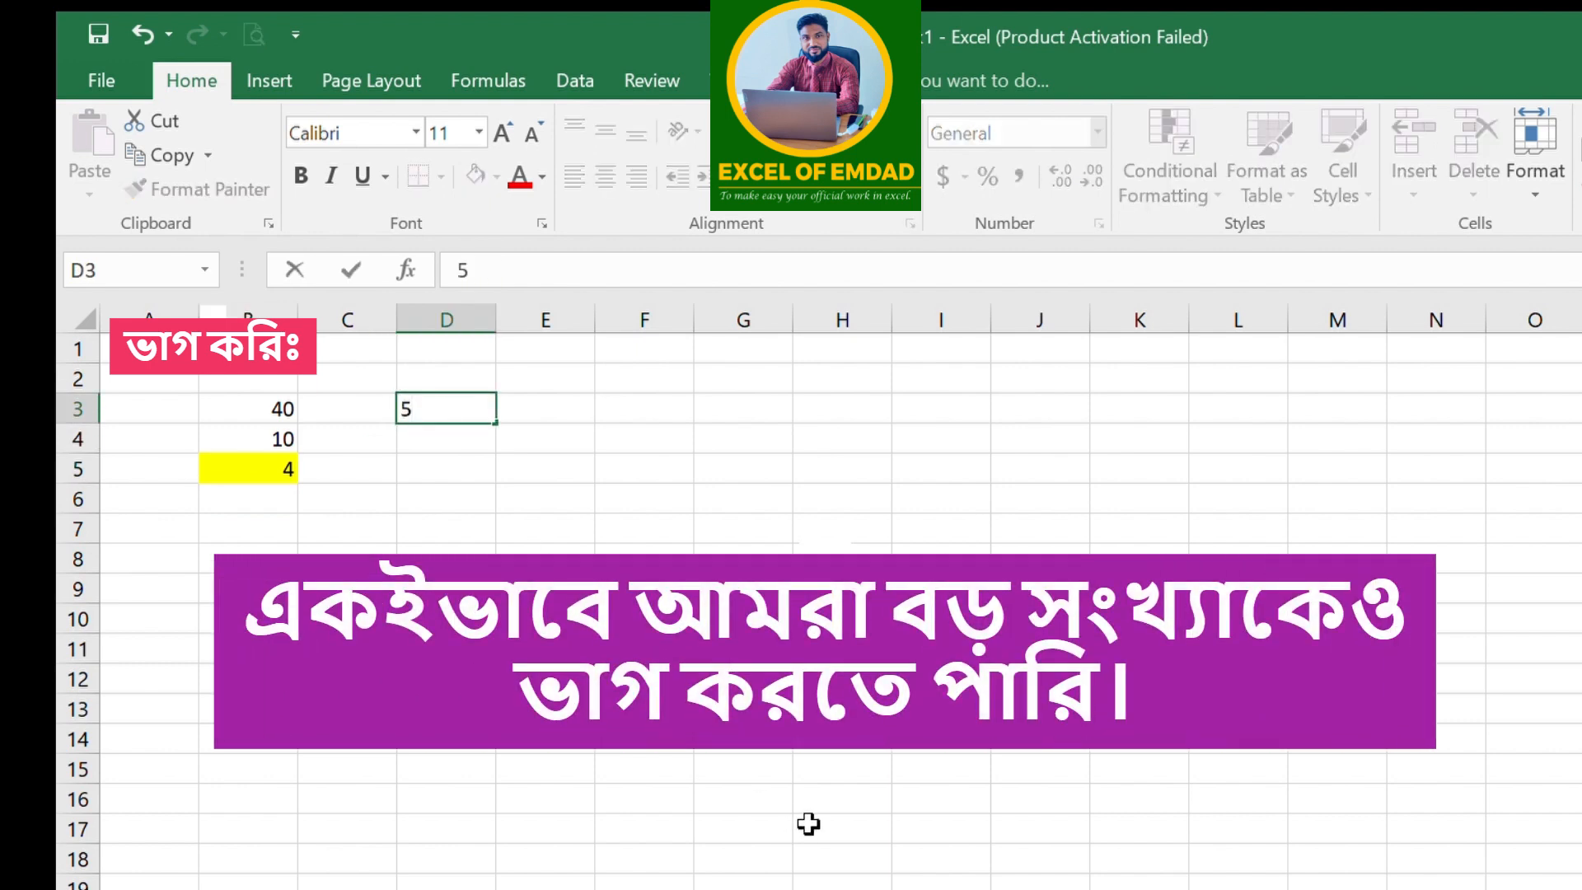
{"action": "type", "text": "800"}
{"action": "key", "text": "Return"}
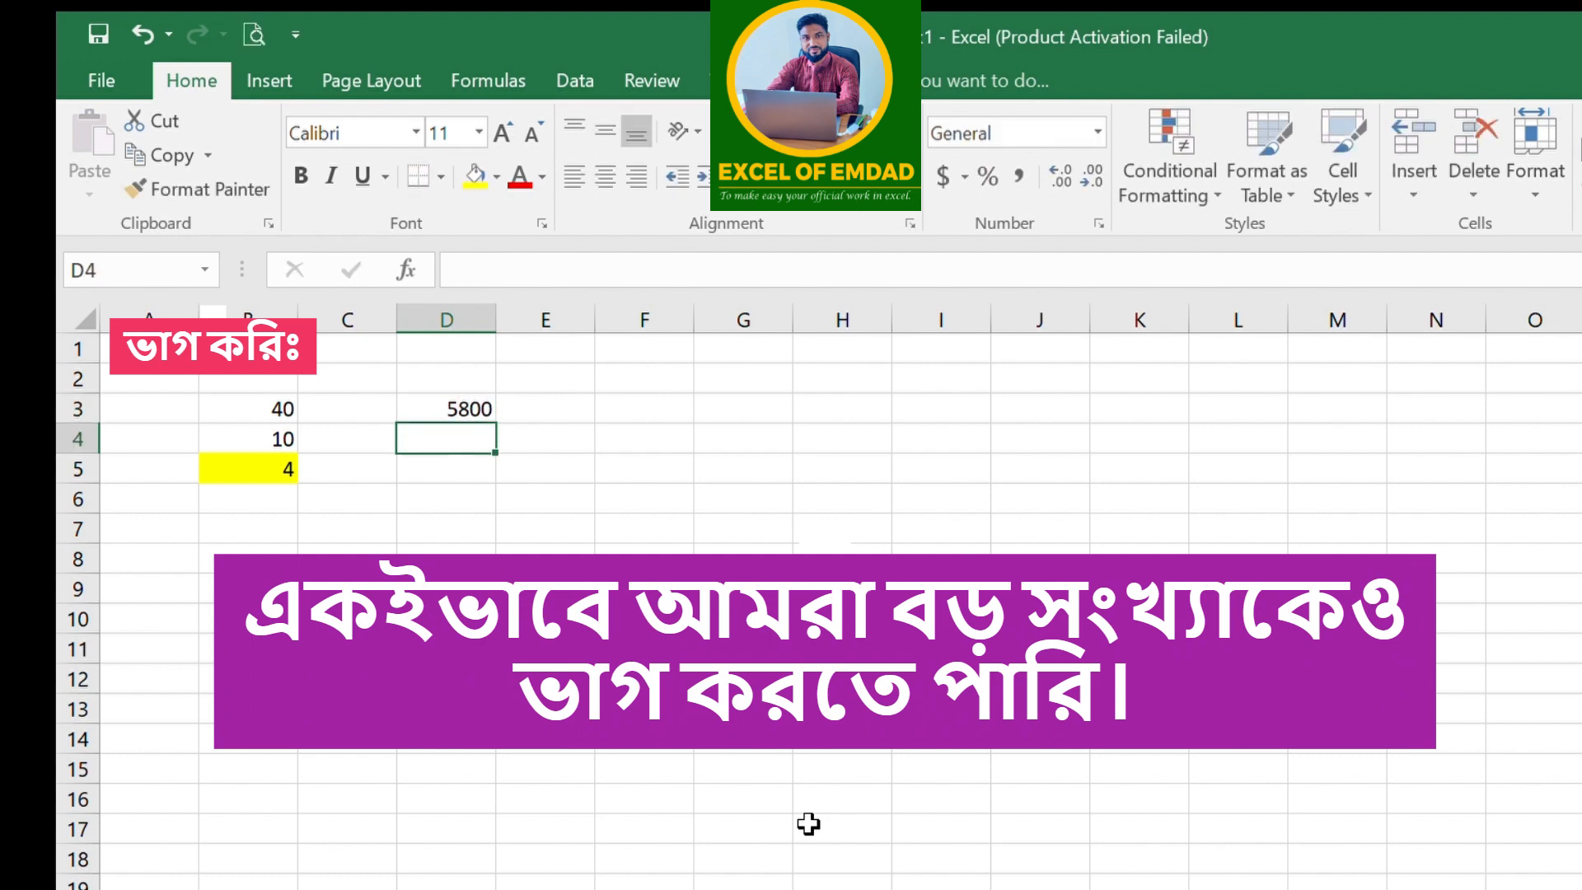
{"action": "type", "text": "500"}
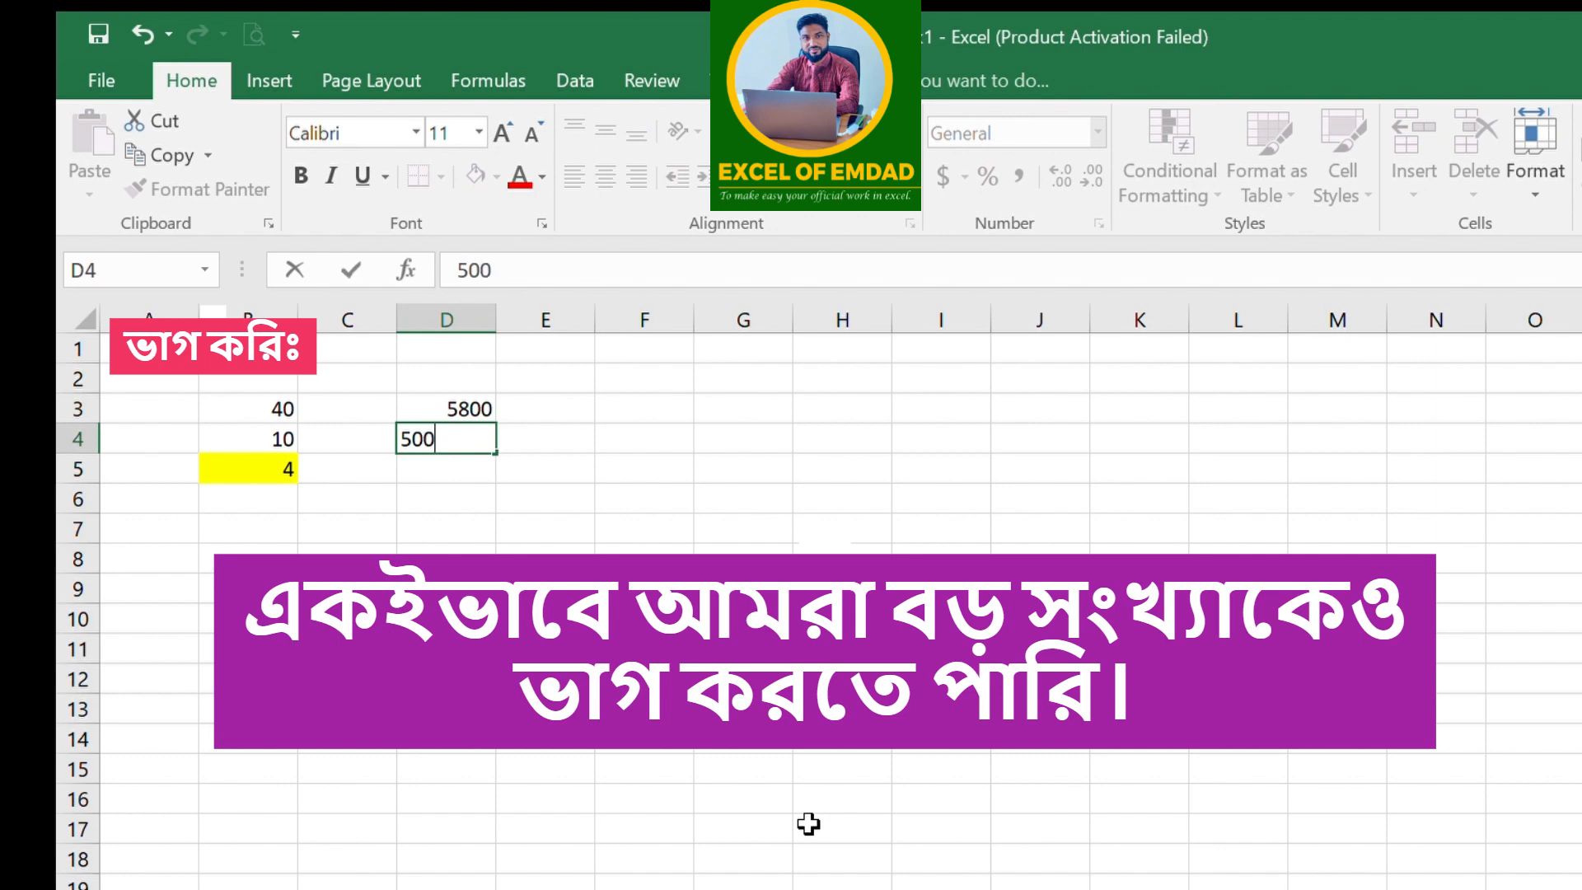
{"action": "key", "text": "Return"}
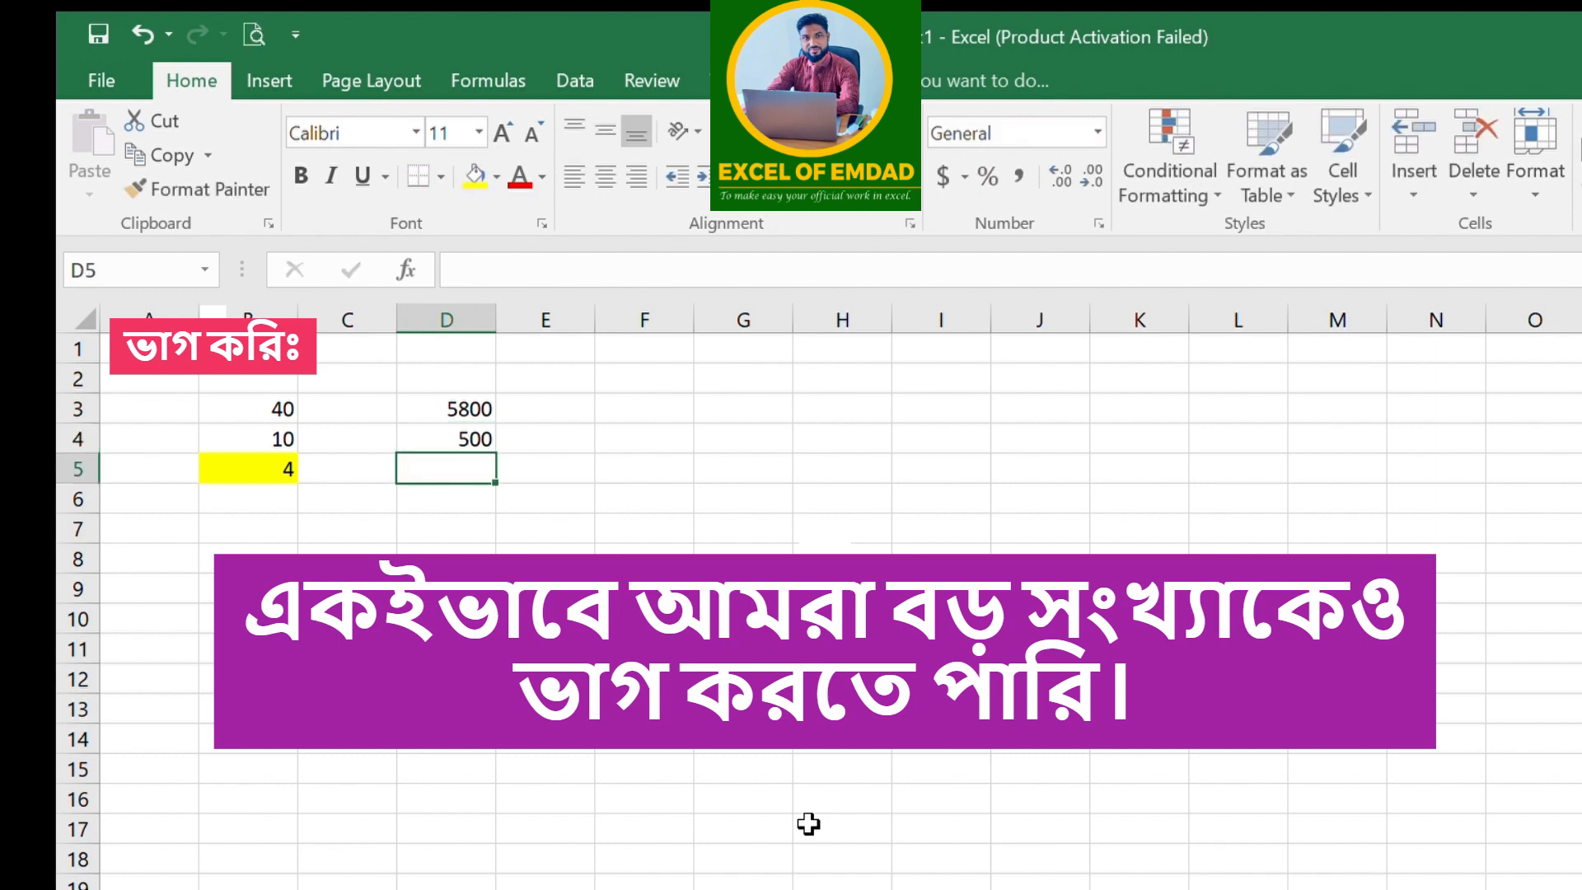
Divide the column D pair in cell D5 with the formula =D3/D4
{"action": "type", "text": "="}
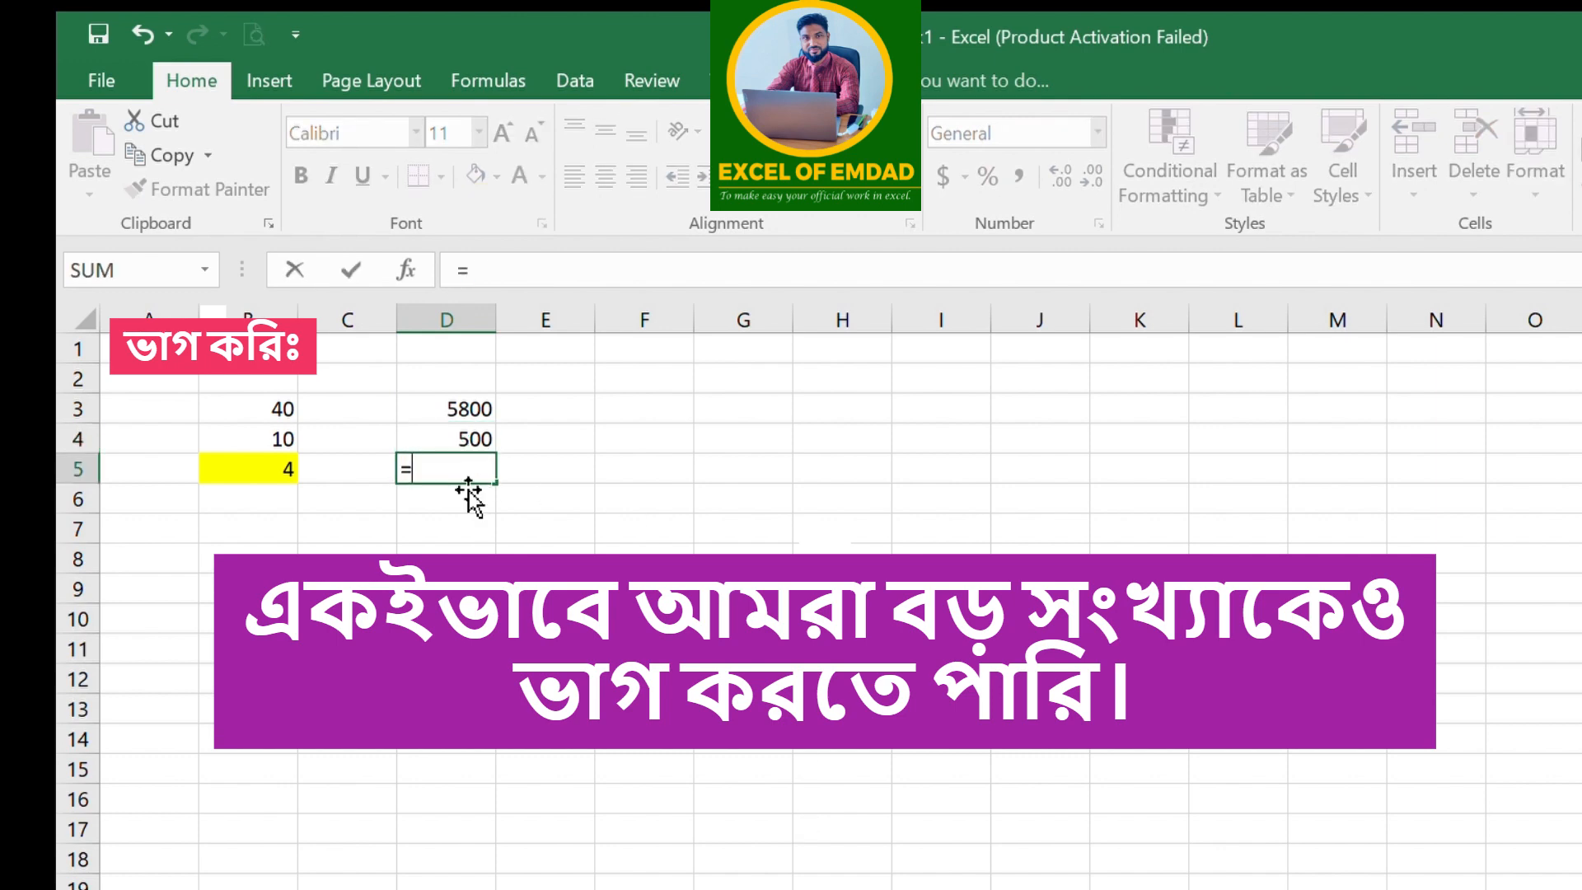
{"action": "left_click", "coordinate": [474, 410]}
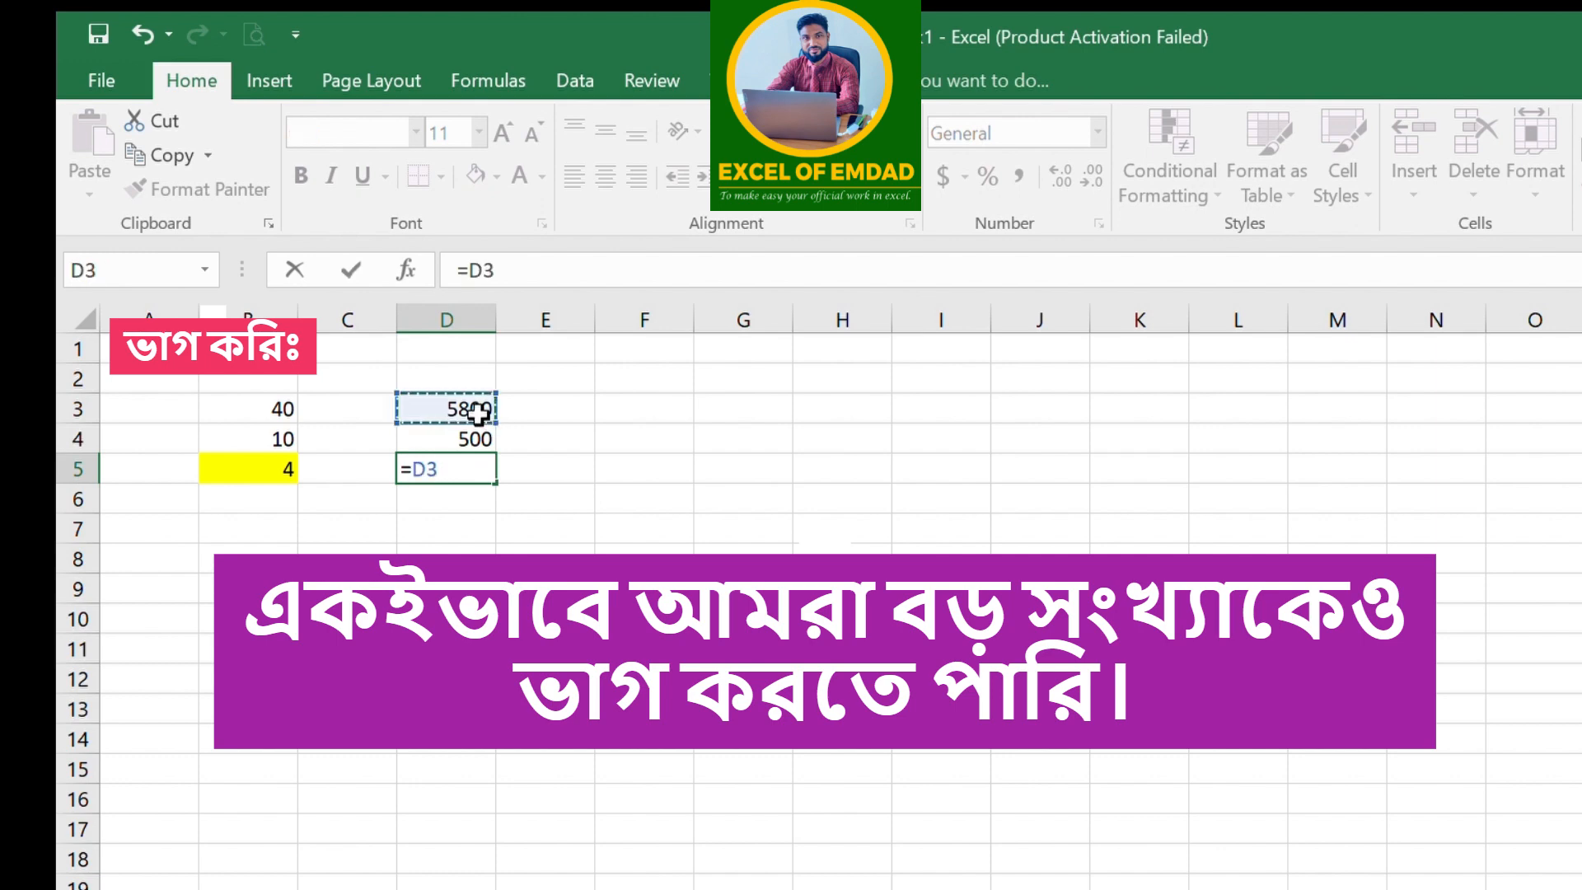
{"action": "type", "text": "/"}
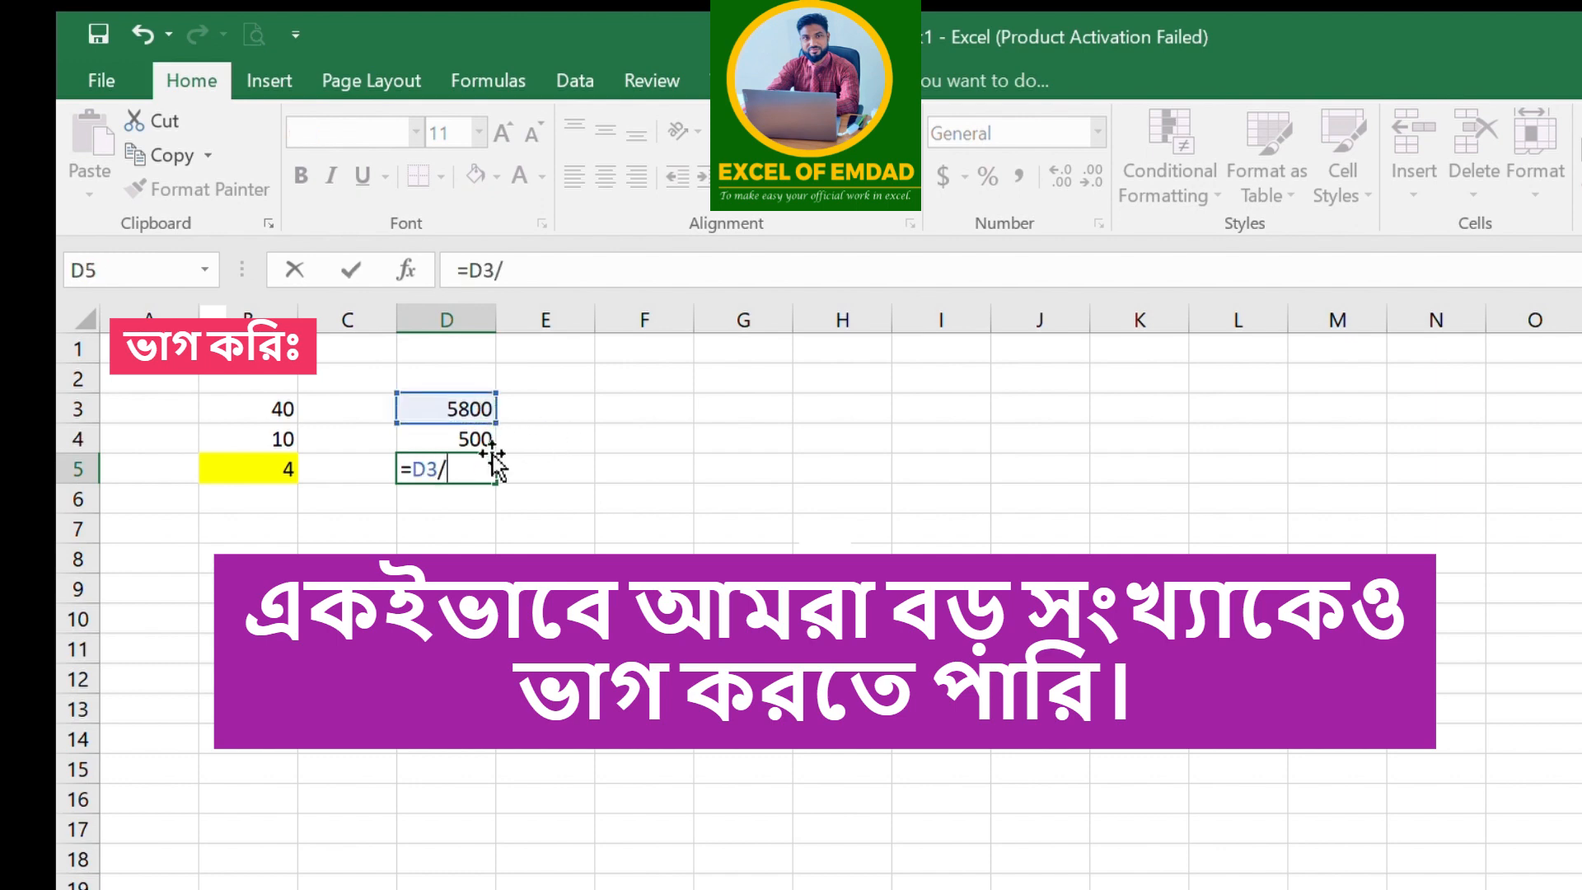
{"action": "left_click", "coordinate": [465, 442]}
{"action": "key", "text": "Return"}
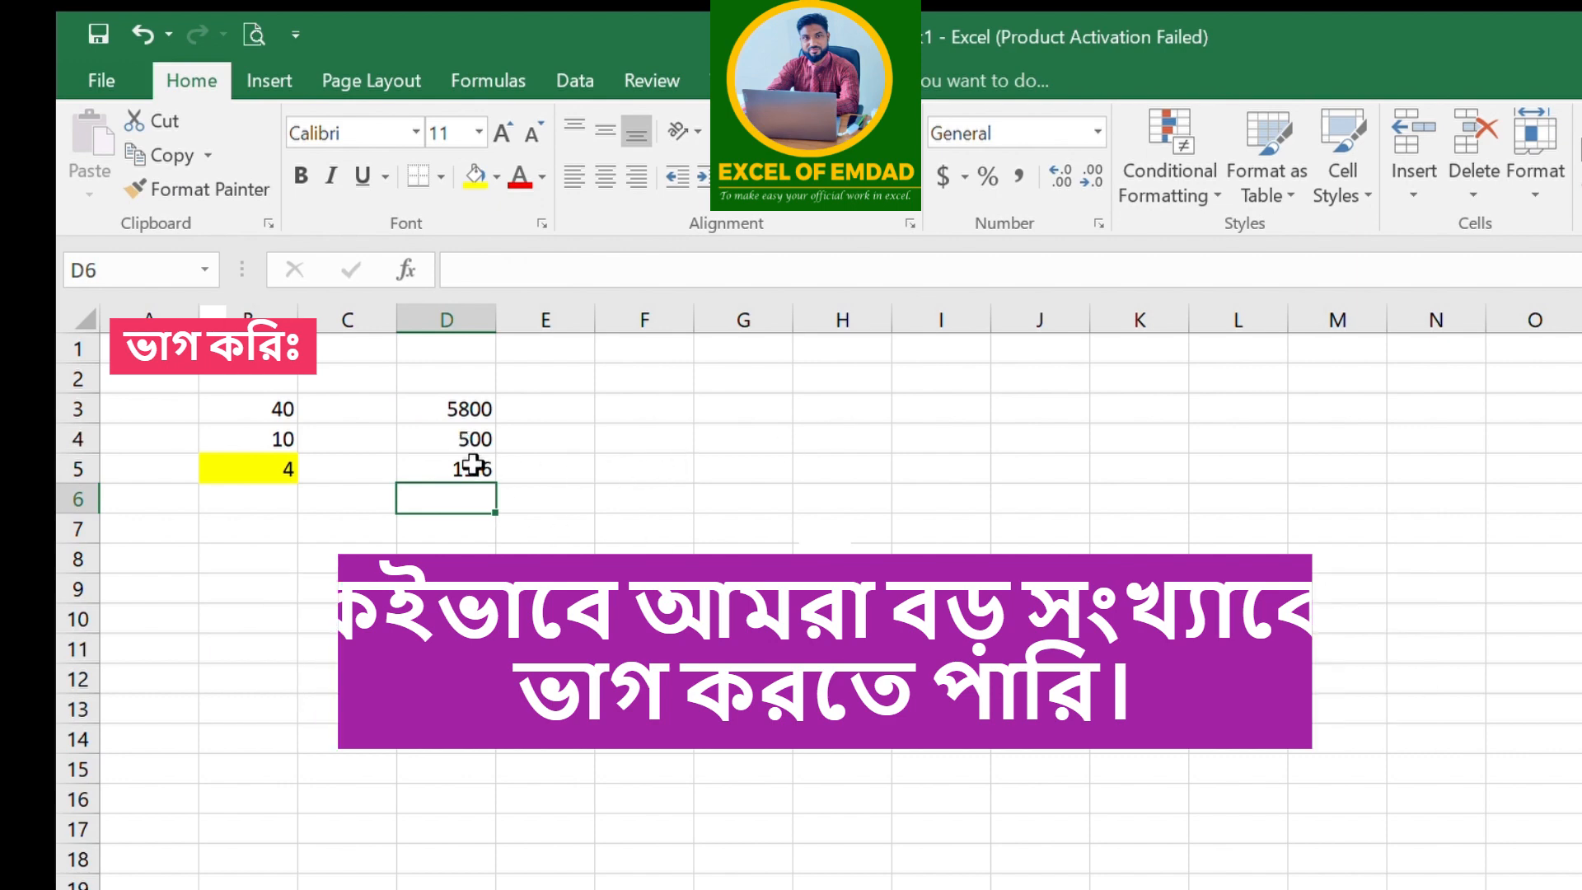
{"action": "left_click", "coordinate": [474, 464]}
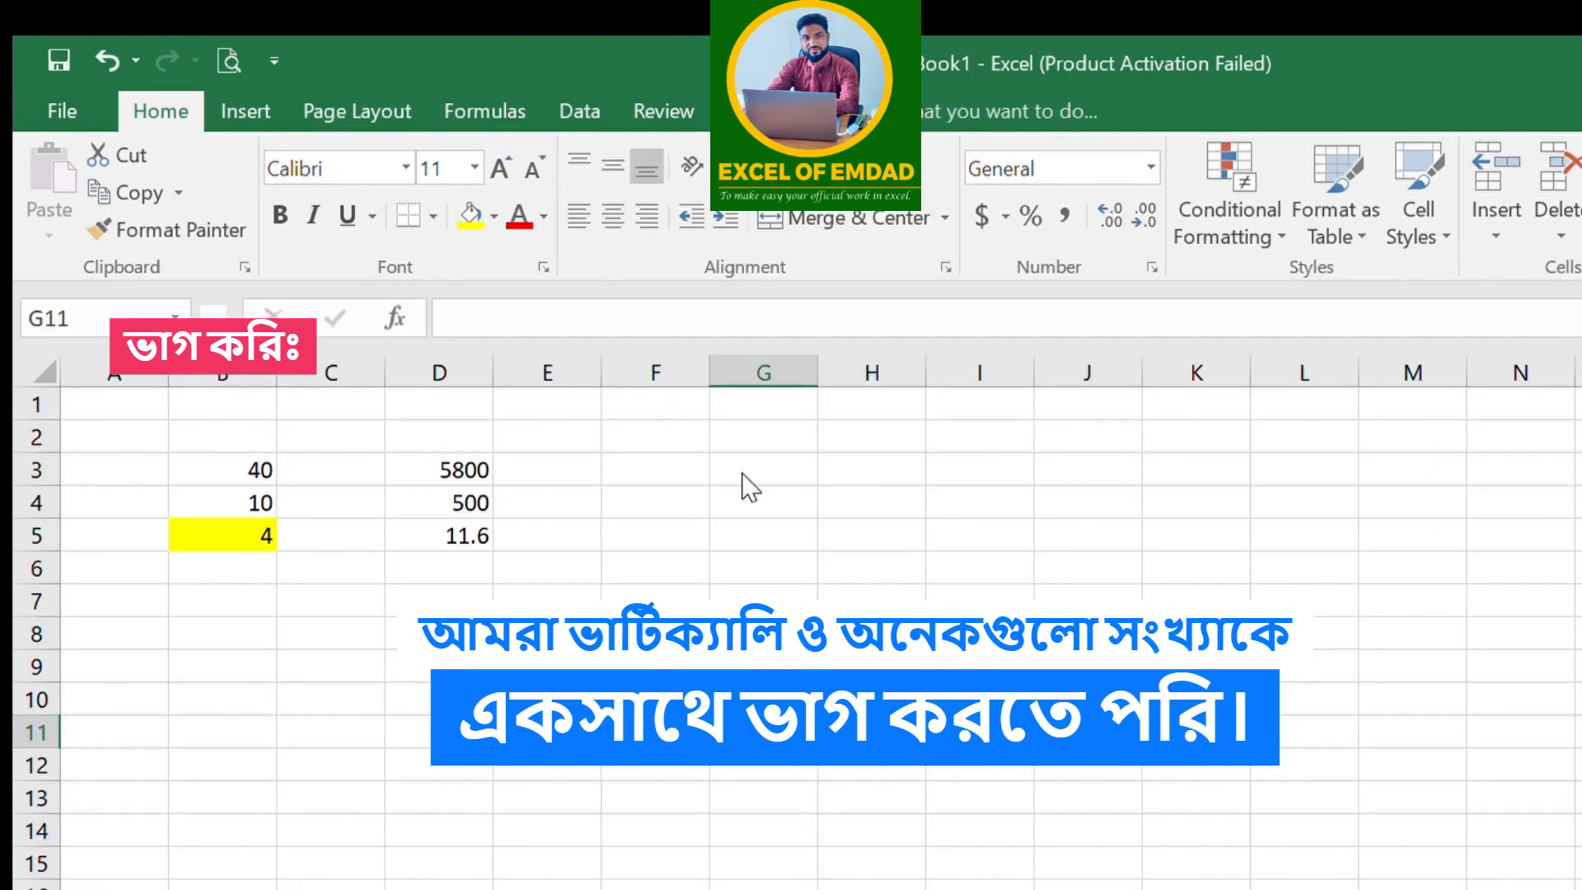
Enter a horizontal pair of numbers for division in row 3: 6000 in F3 and 300 in G3
{"action": "left_click", "coordinate": [626, 482]}
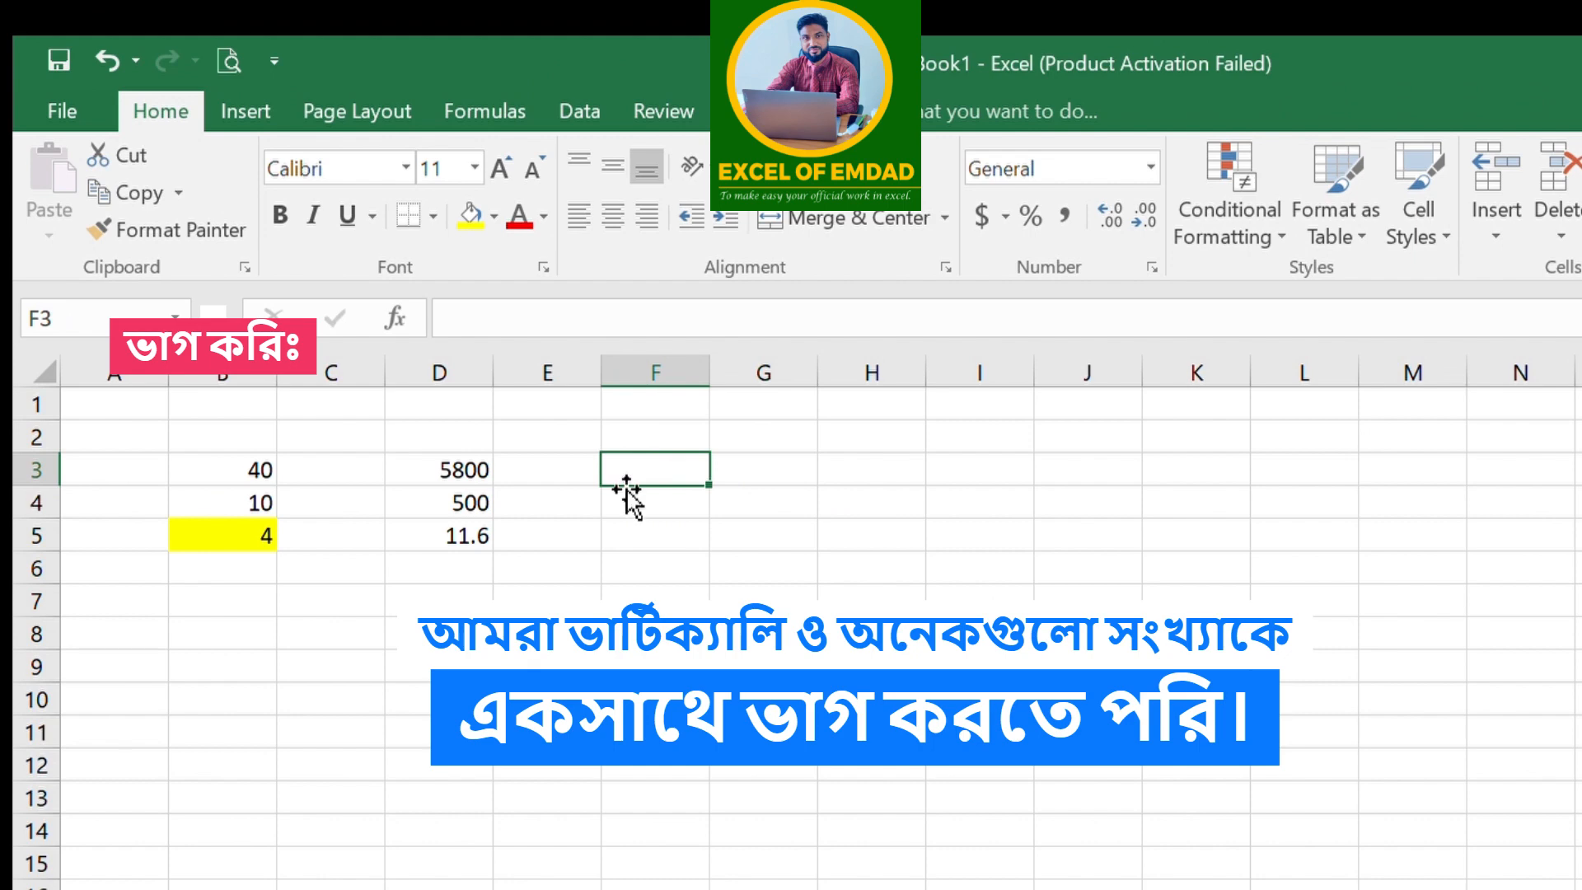
{"action": "type", "text": "6000"}
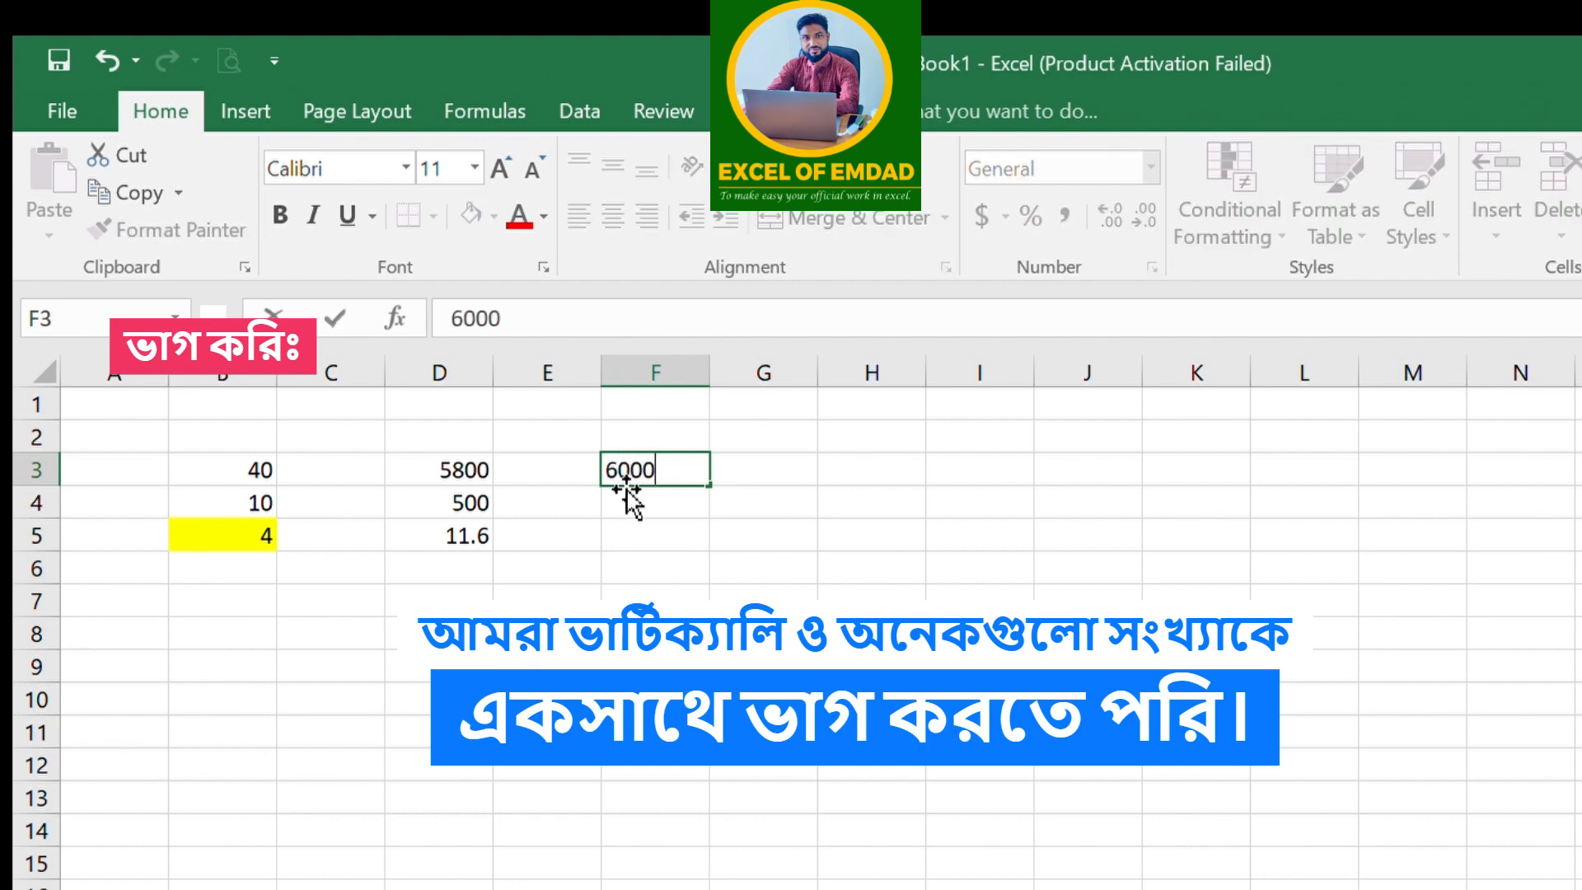
{"action": "left_click", "coordinate": [754, 464]}
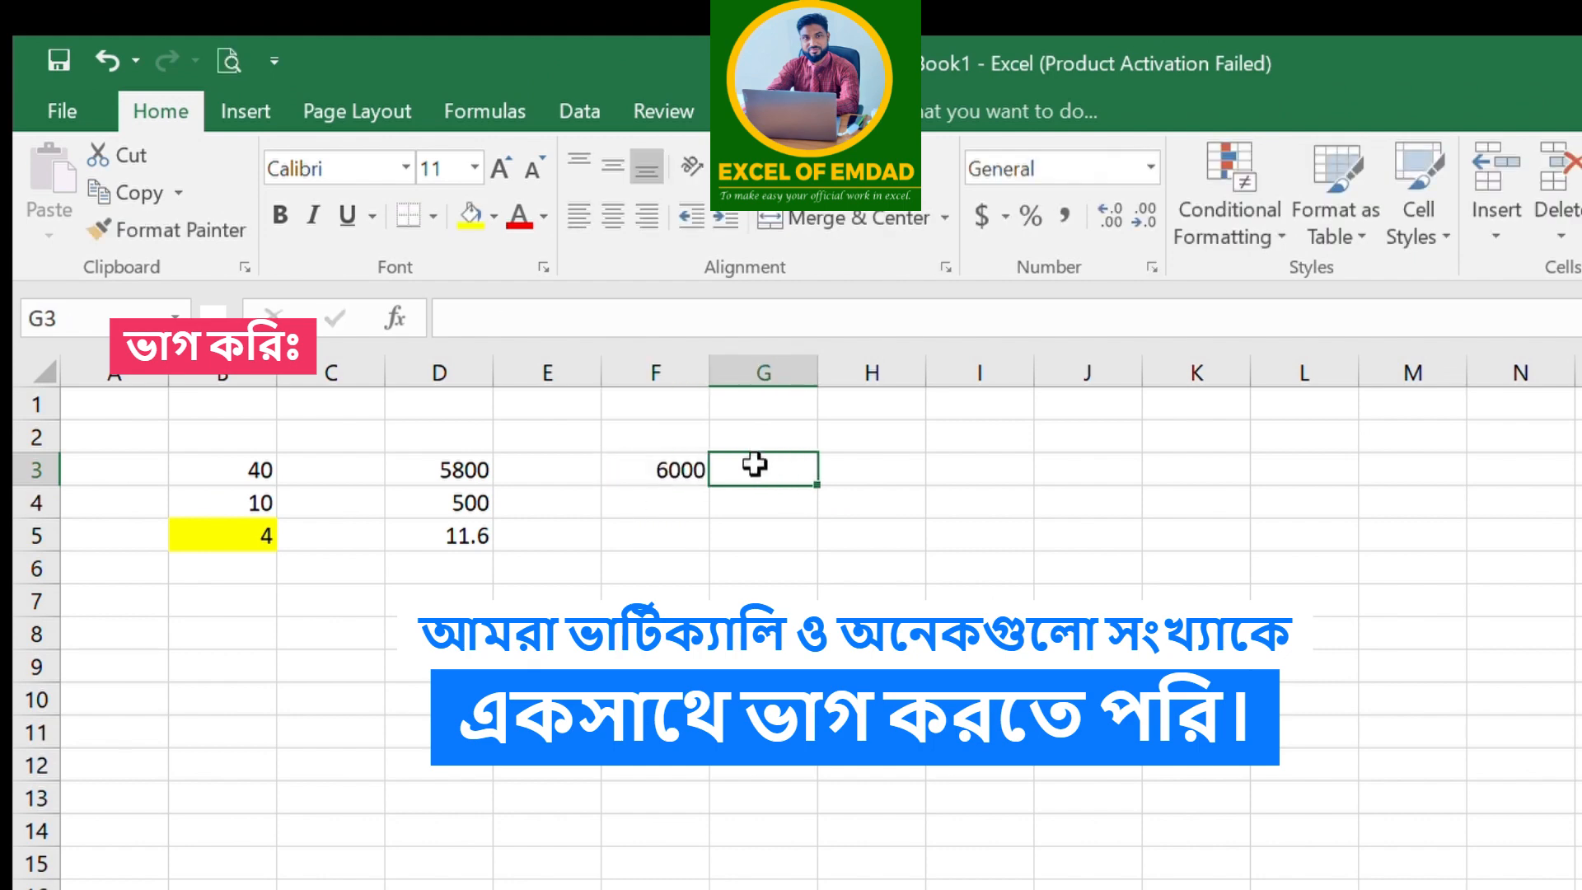
{"action": "type", "text": "300"}
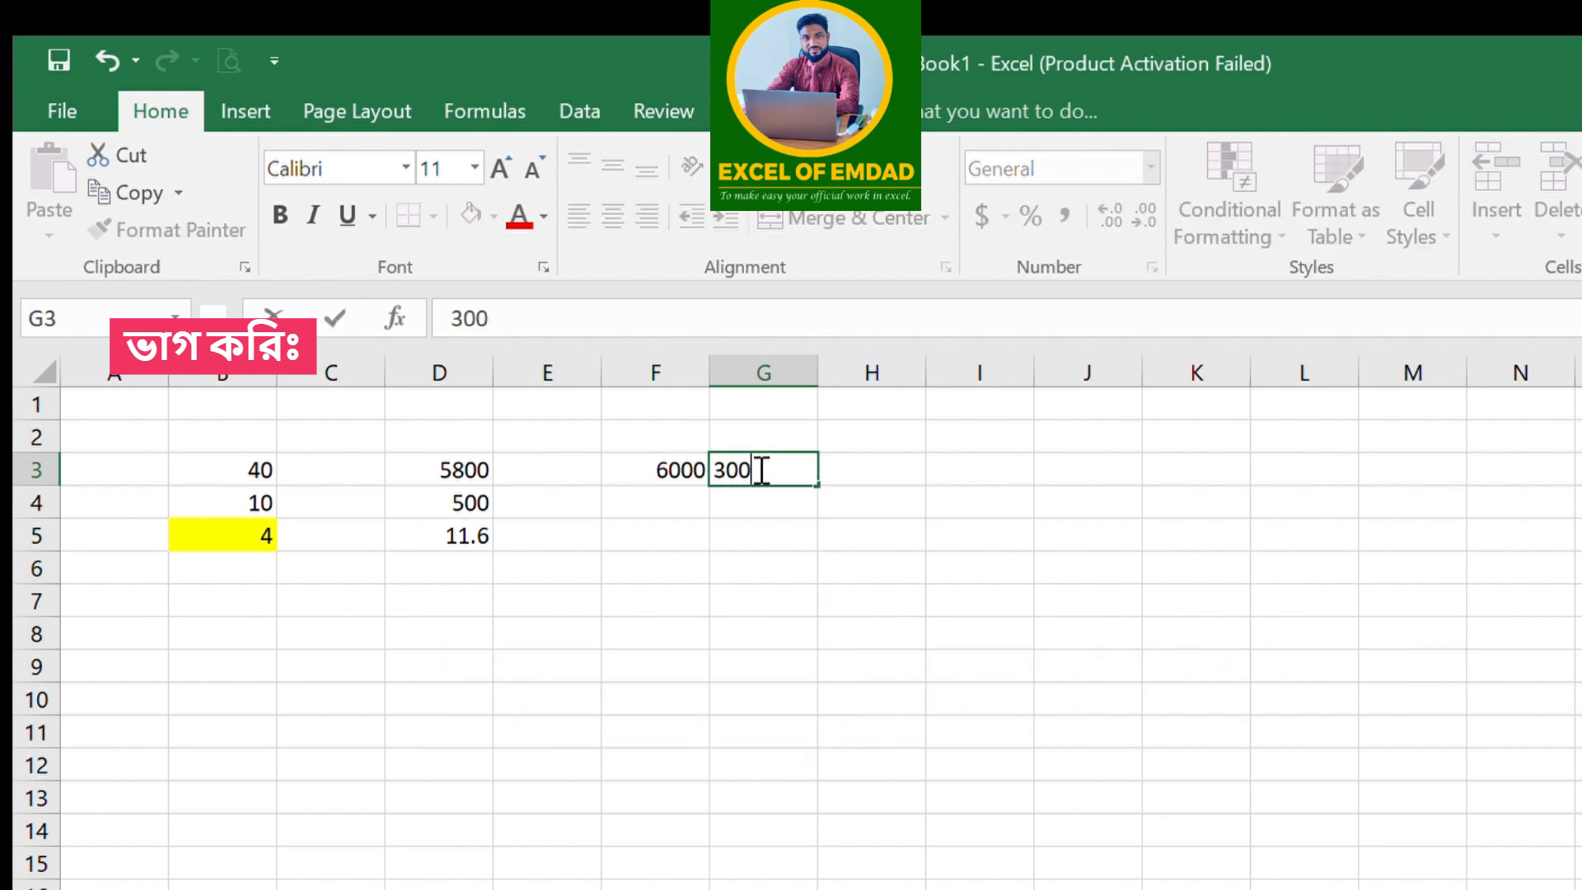
Divide the row 3 pair in cell H3 with the formula =F3/G3
{"action": "left_click", "coordinate": [903, 470]}
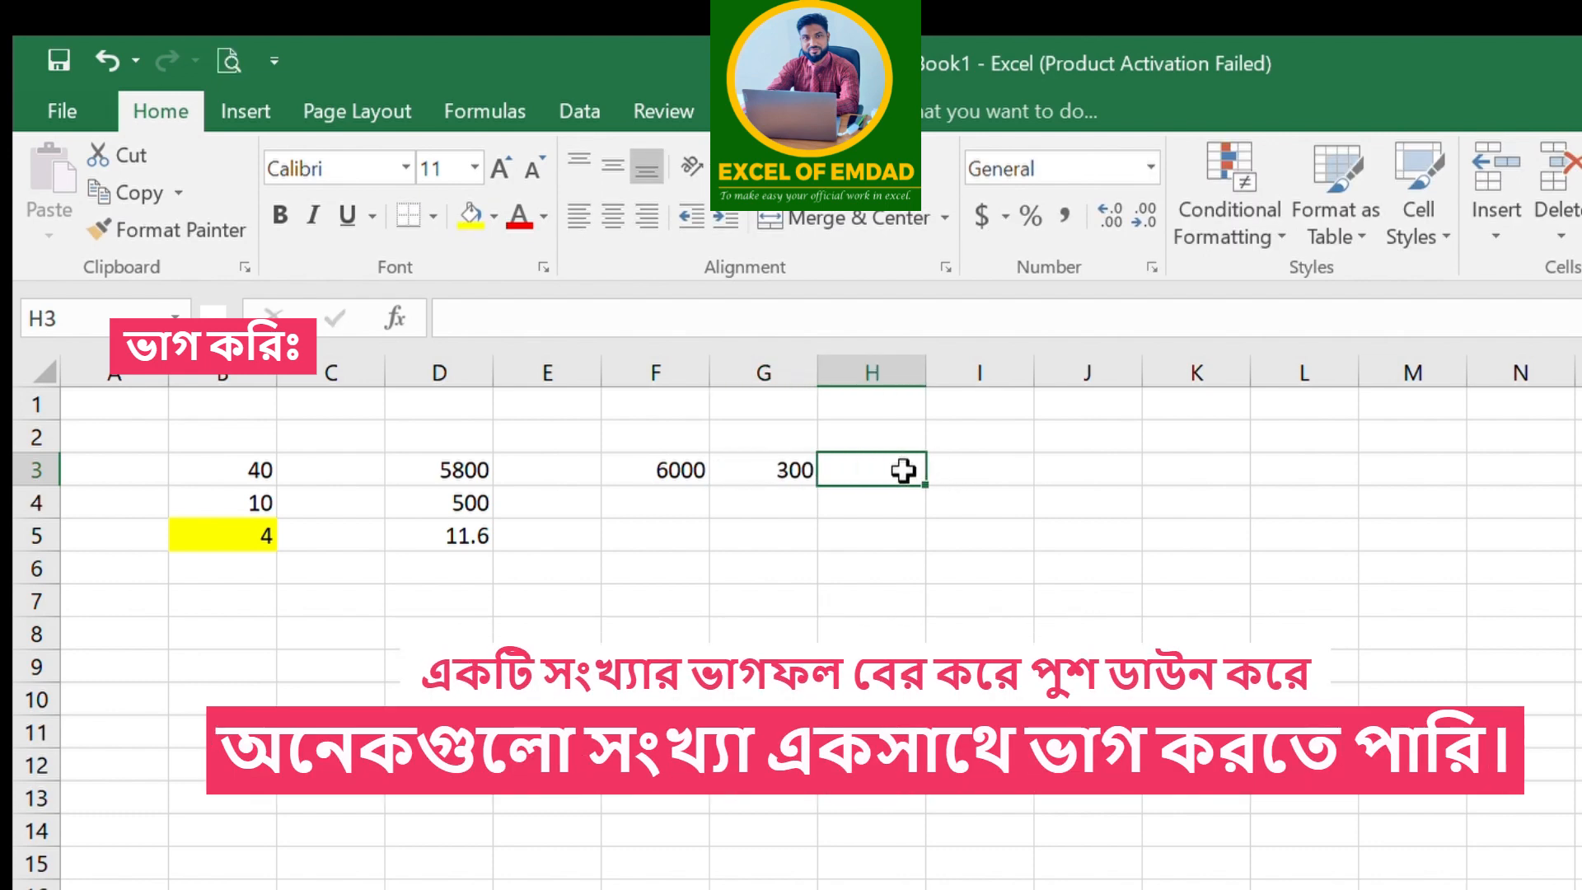
{"action": "type", "text": "="}
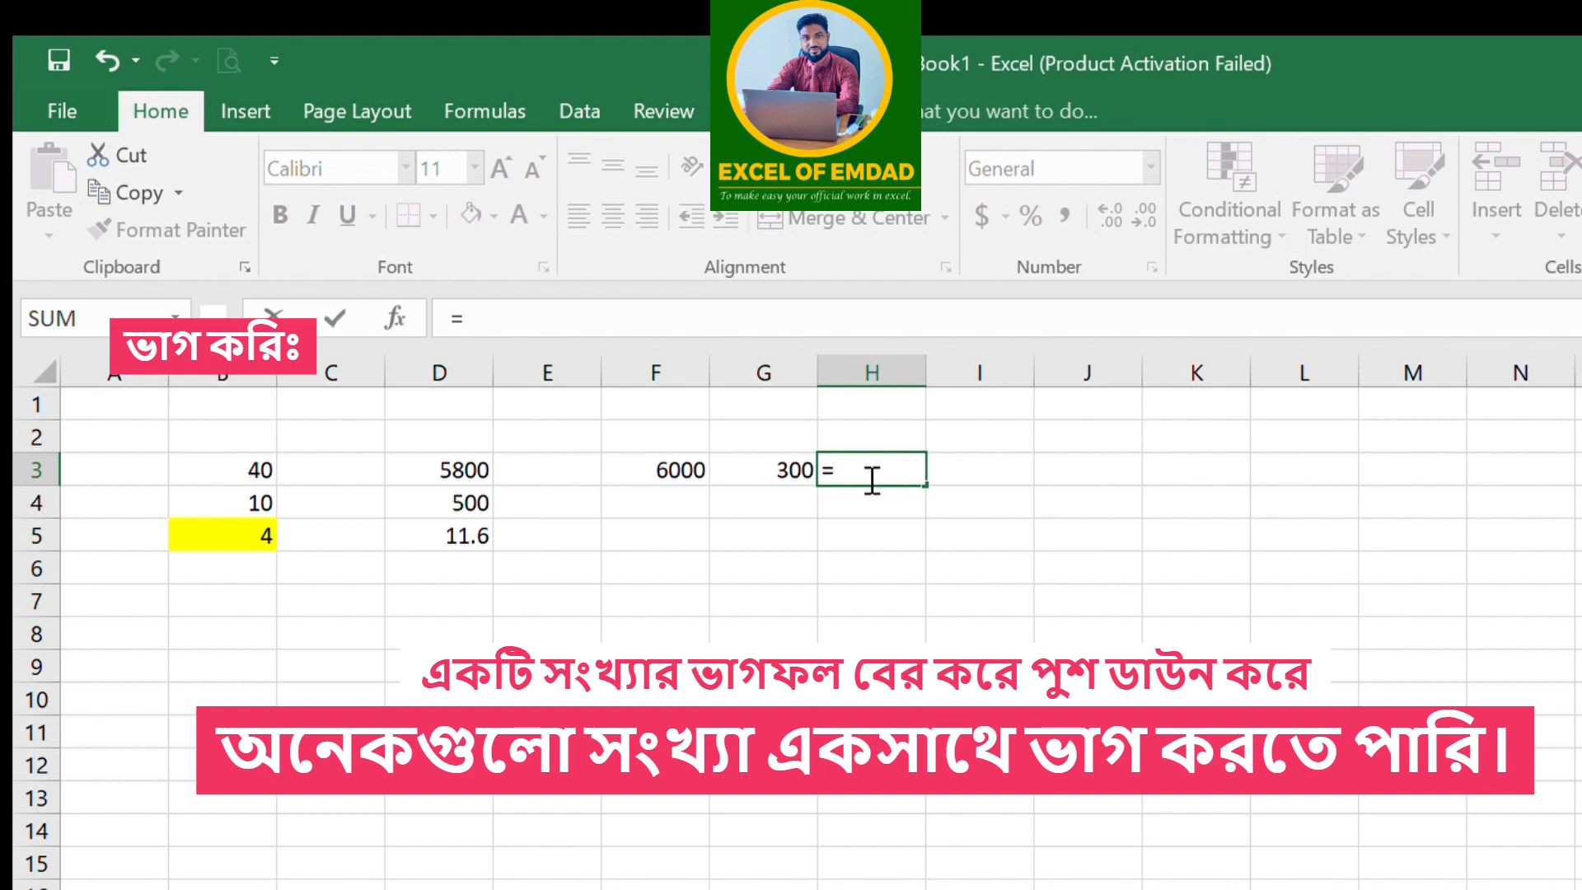
{"action": "left_click", "coordinate": [671, 455]}
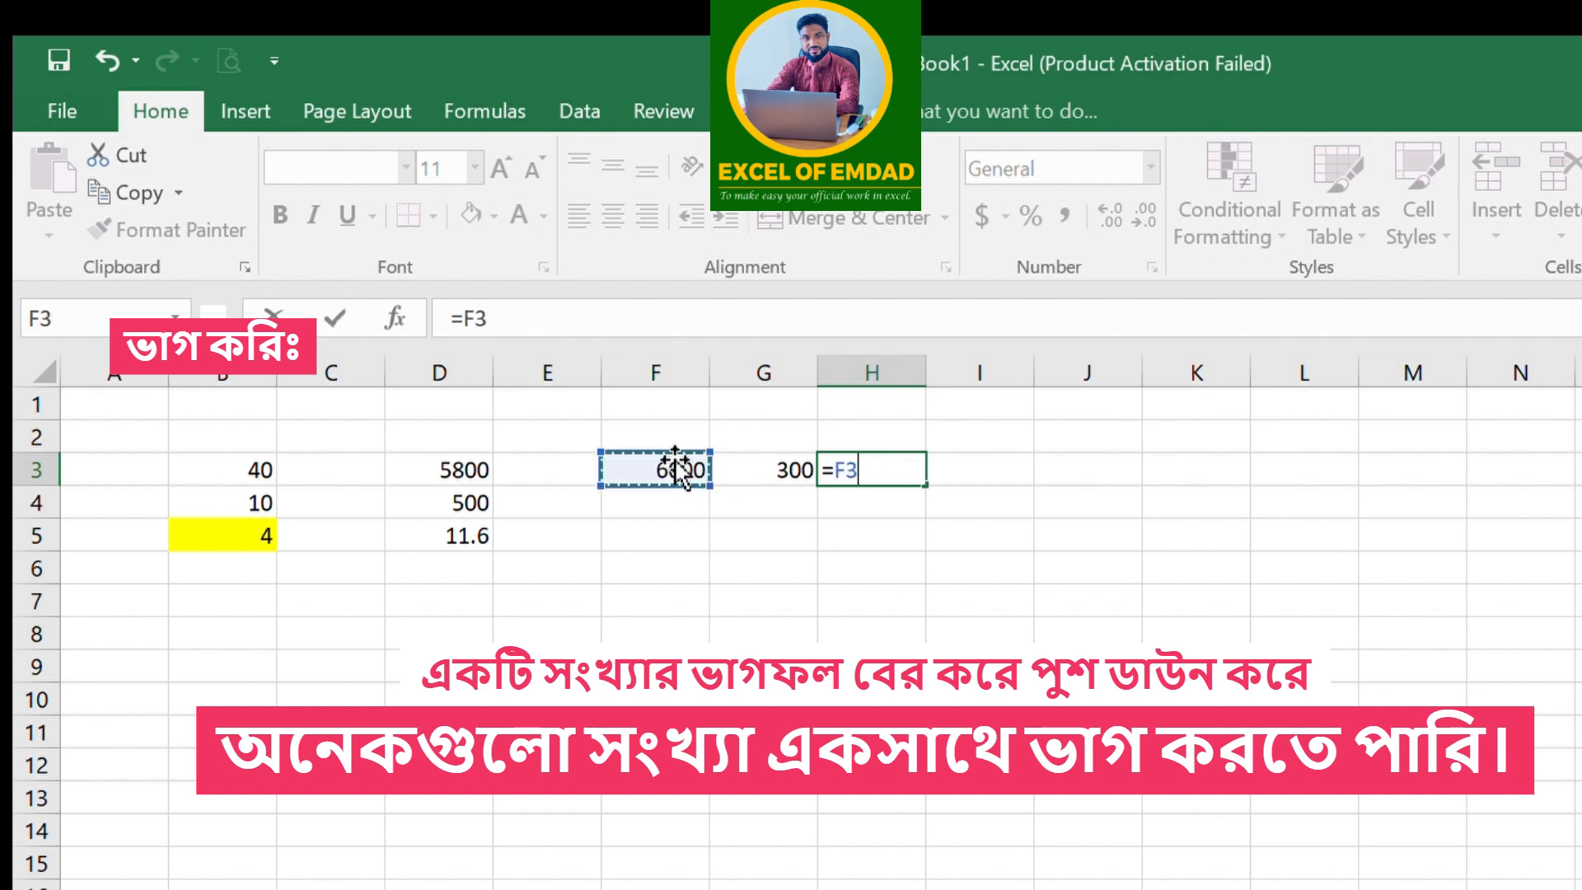
{"action": "type", "text": "/"}
{"action": "left_click", "coordinate": [773, 464]}
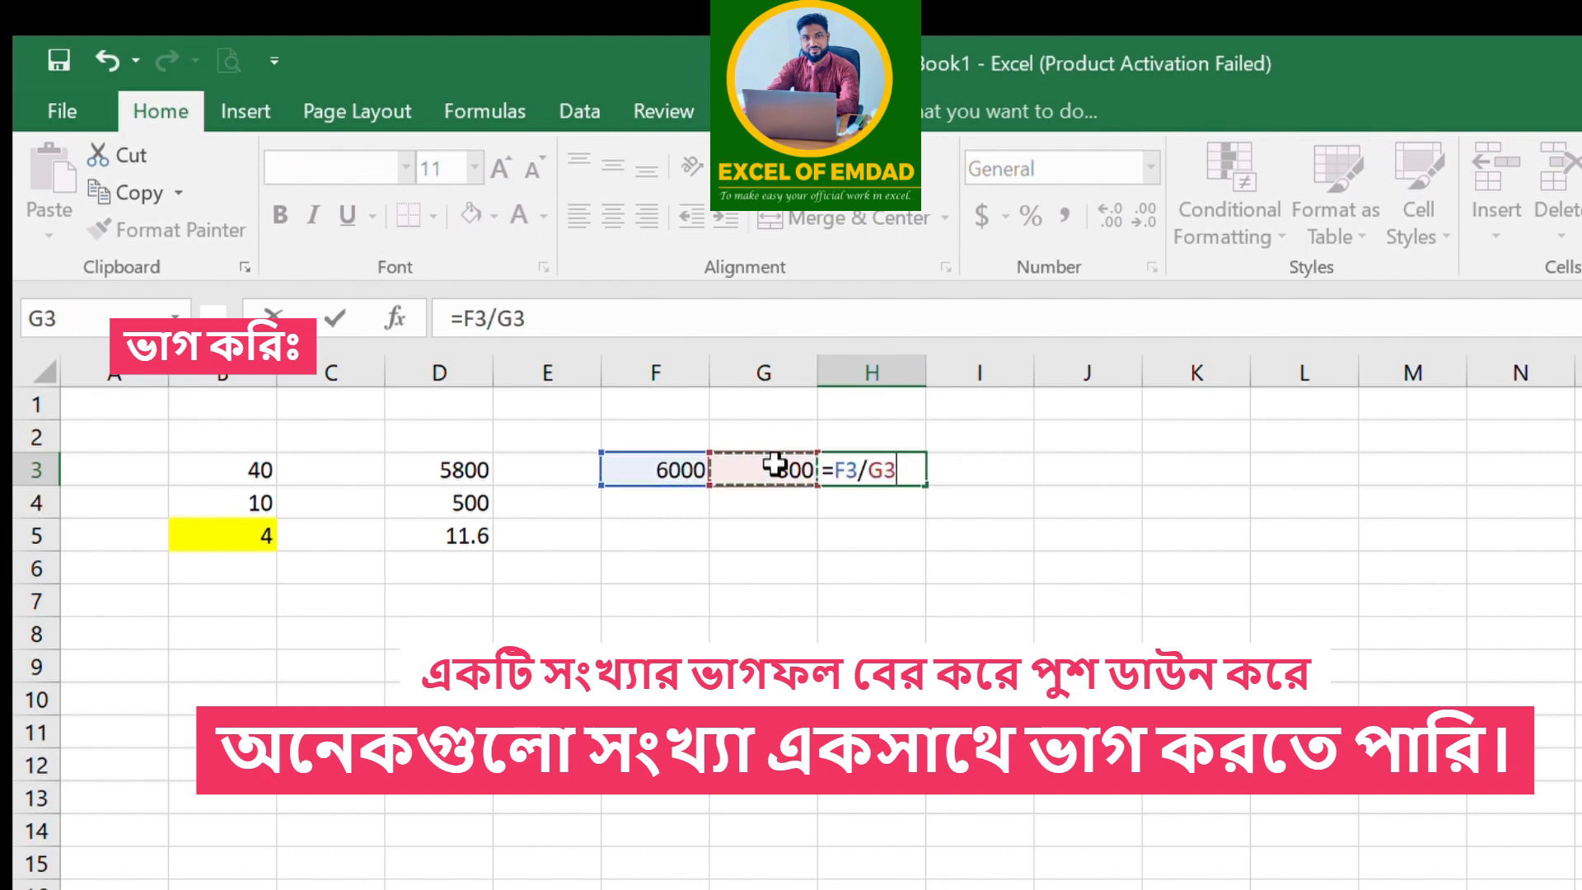
{"action": "key", "text": "Return"}
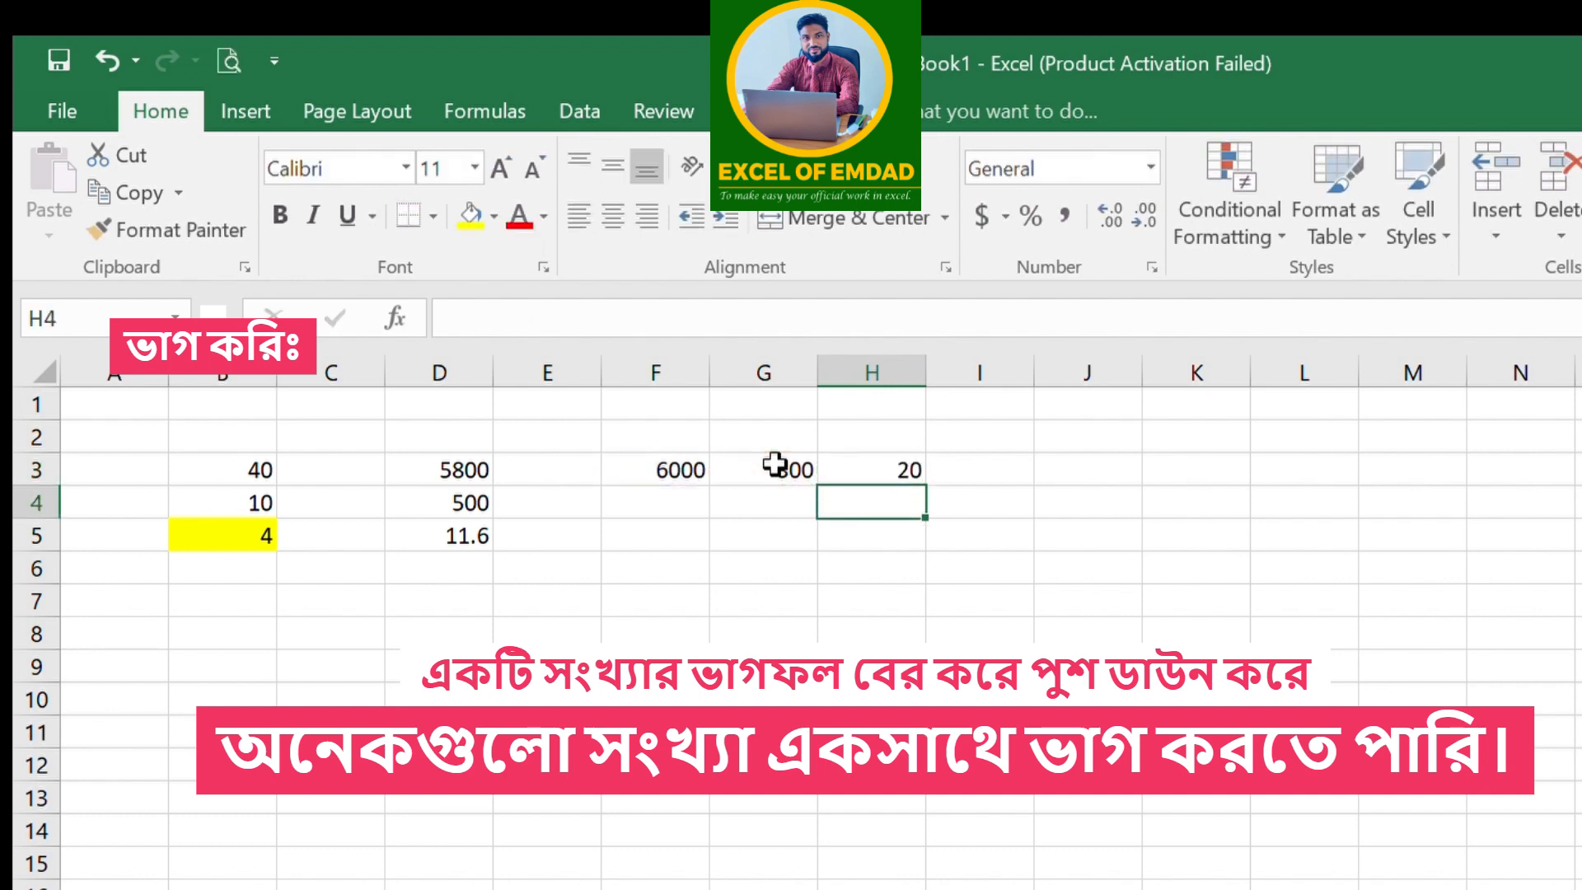
{"action": "left_click", "coordinate": [913, 465]}
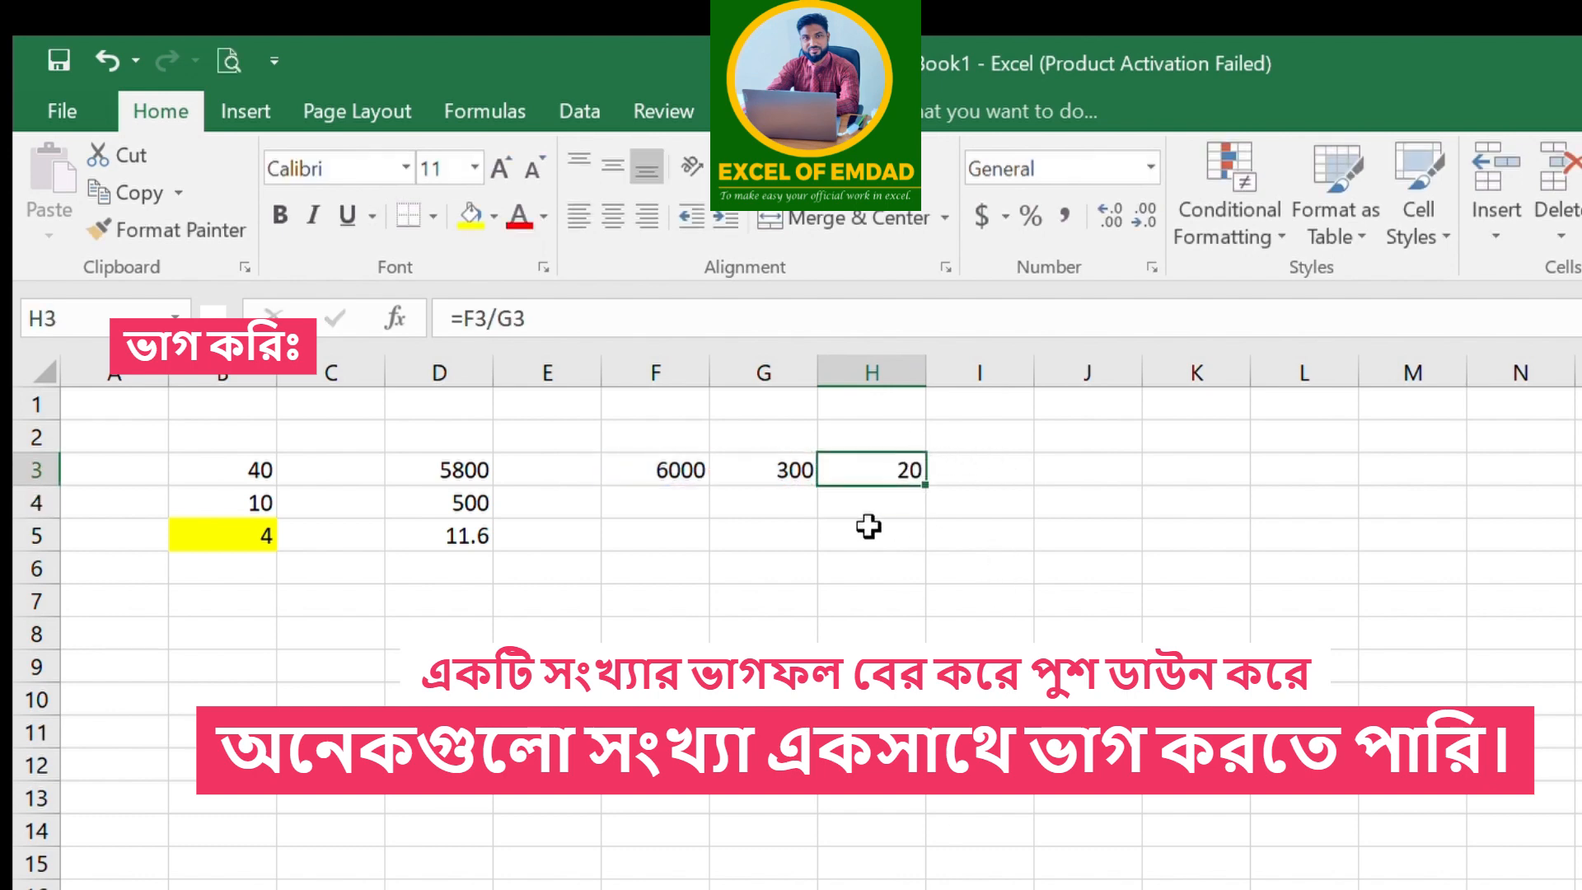
Enter three more dividends below 6000 in column F: 4000 in F4, 5000 in F5 and 2000 in F6
{"action": "left_click", "coordinate": [677, 500]}
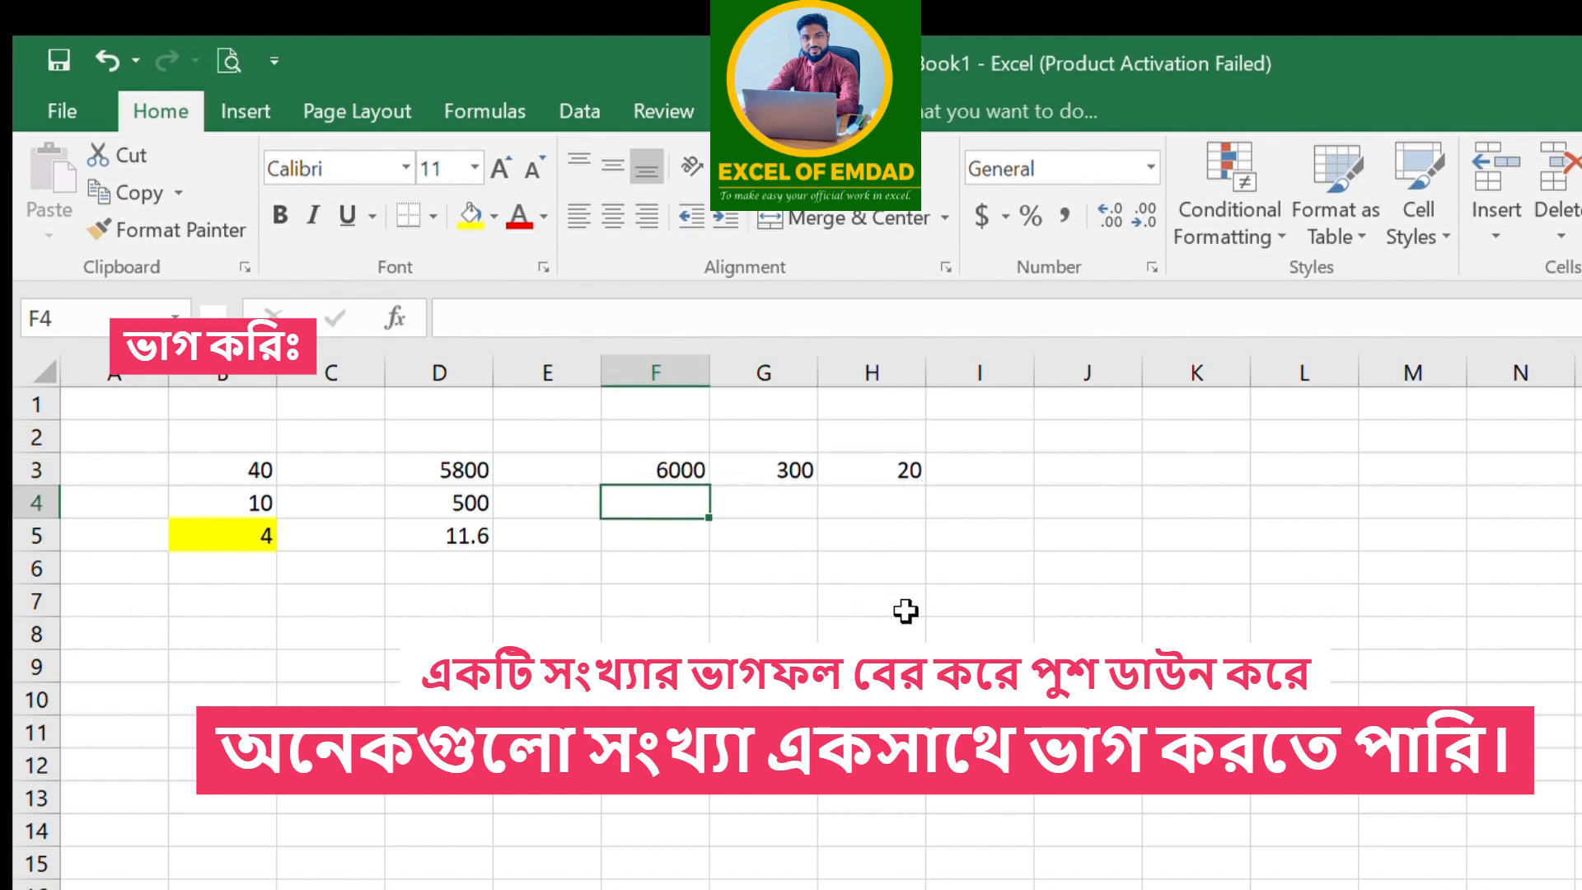
{"action": "type", "text": "4000"}
{"action": "key", "text": "Return"}
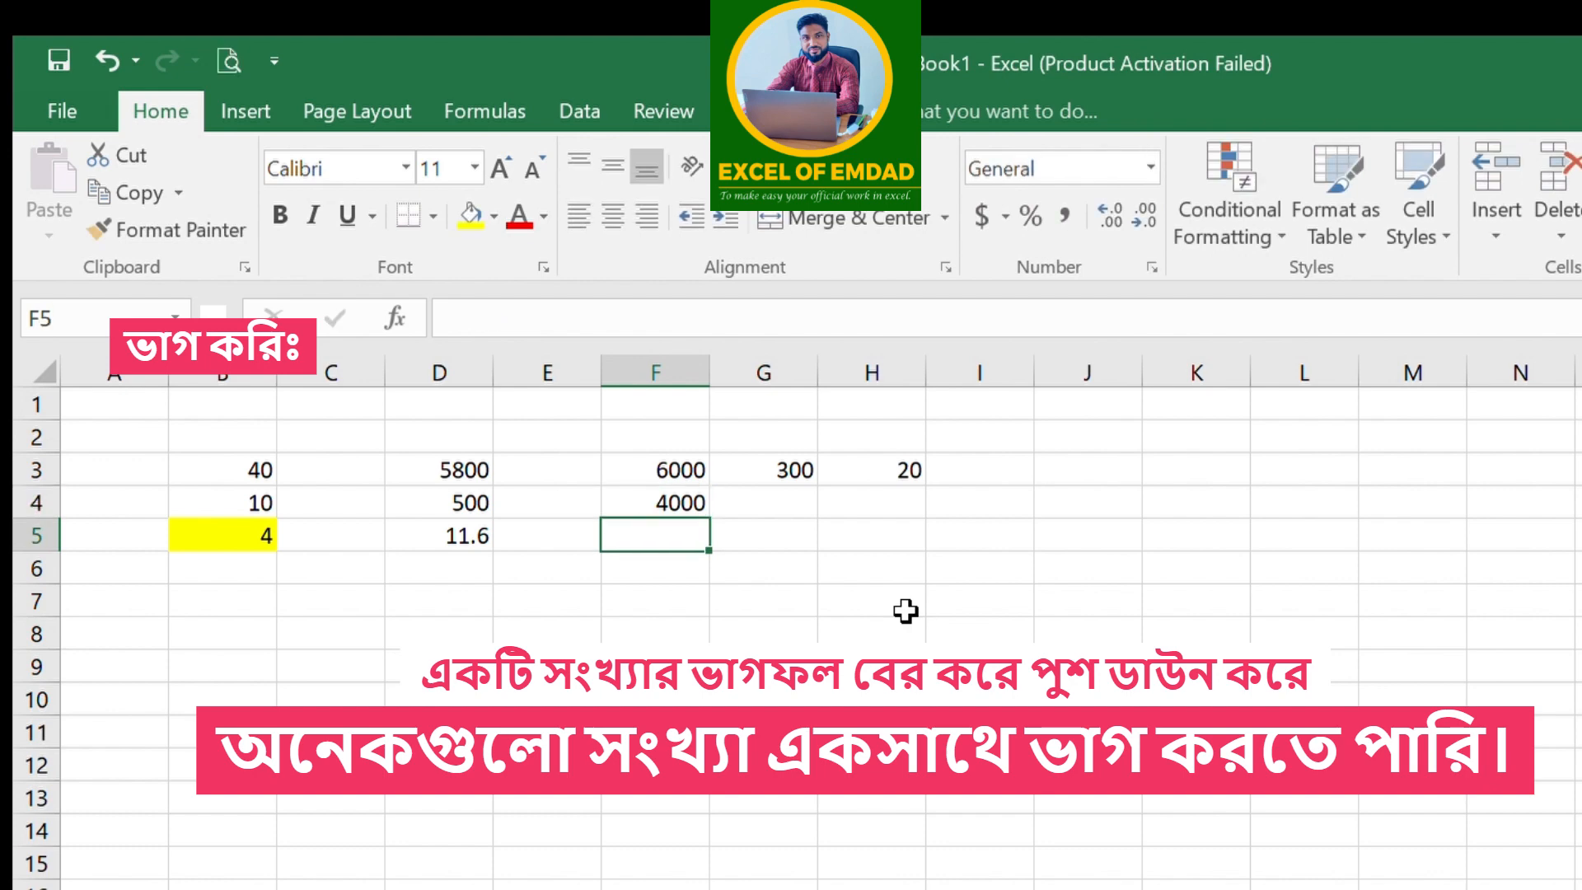
{"action": "type", "text": "5000"}
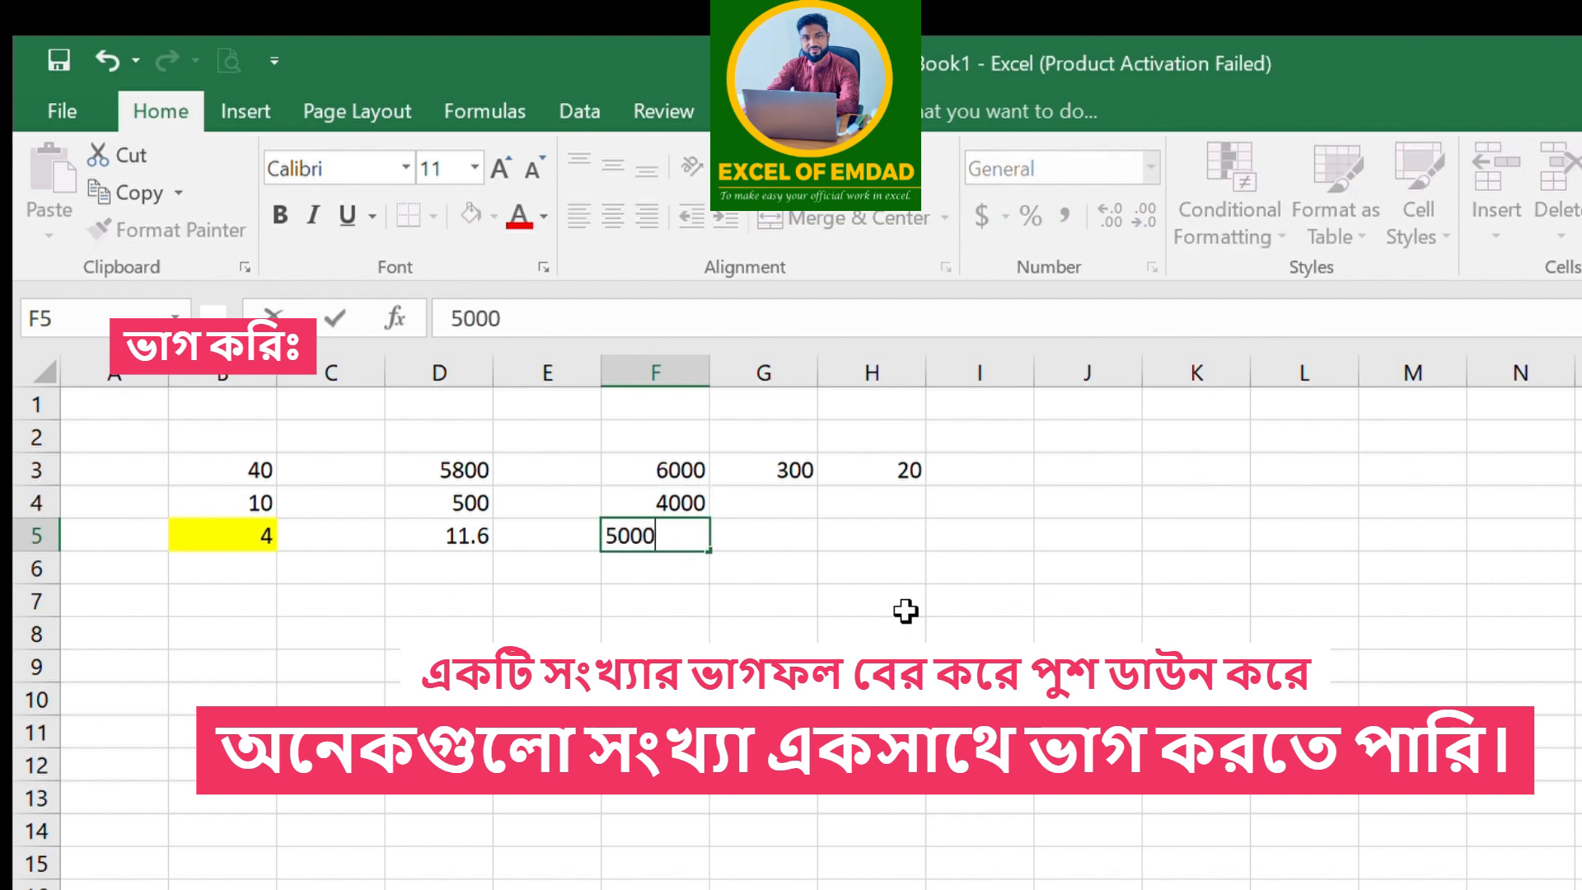
{"action": "key", "text": "Return"}
{"action": "type", "text": "2000"}
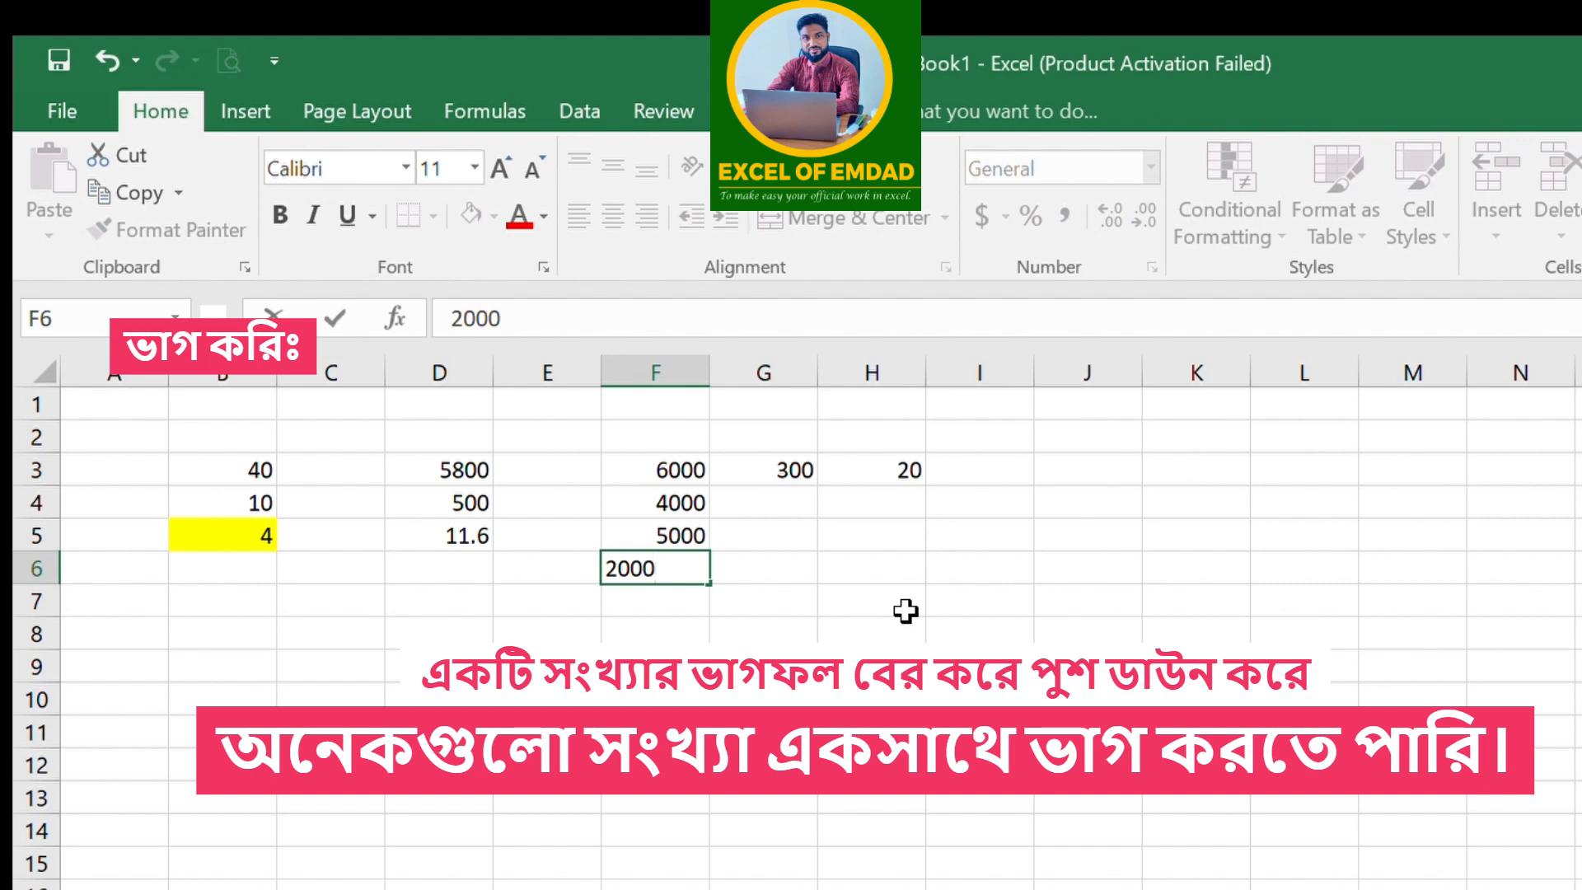
{"action": "key", "text": "Return"}
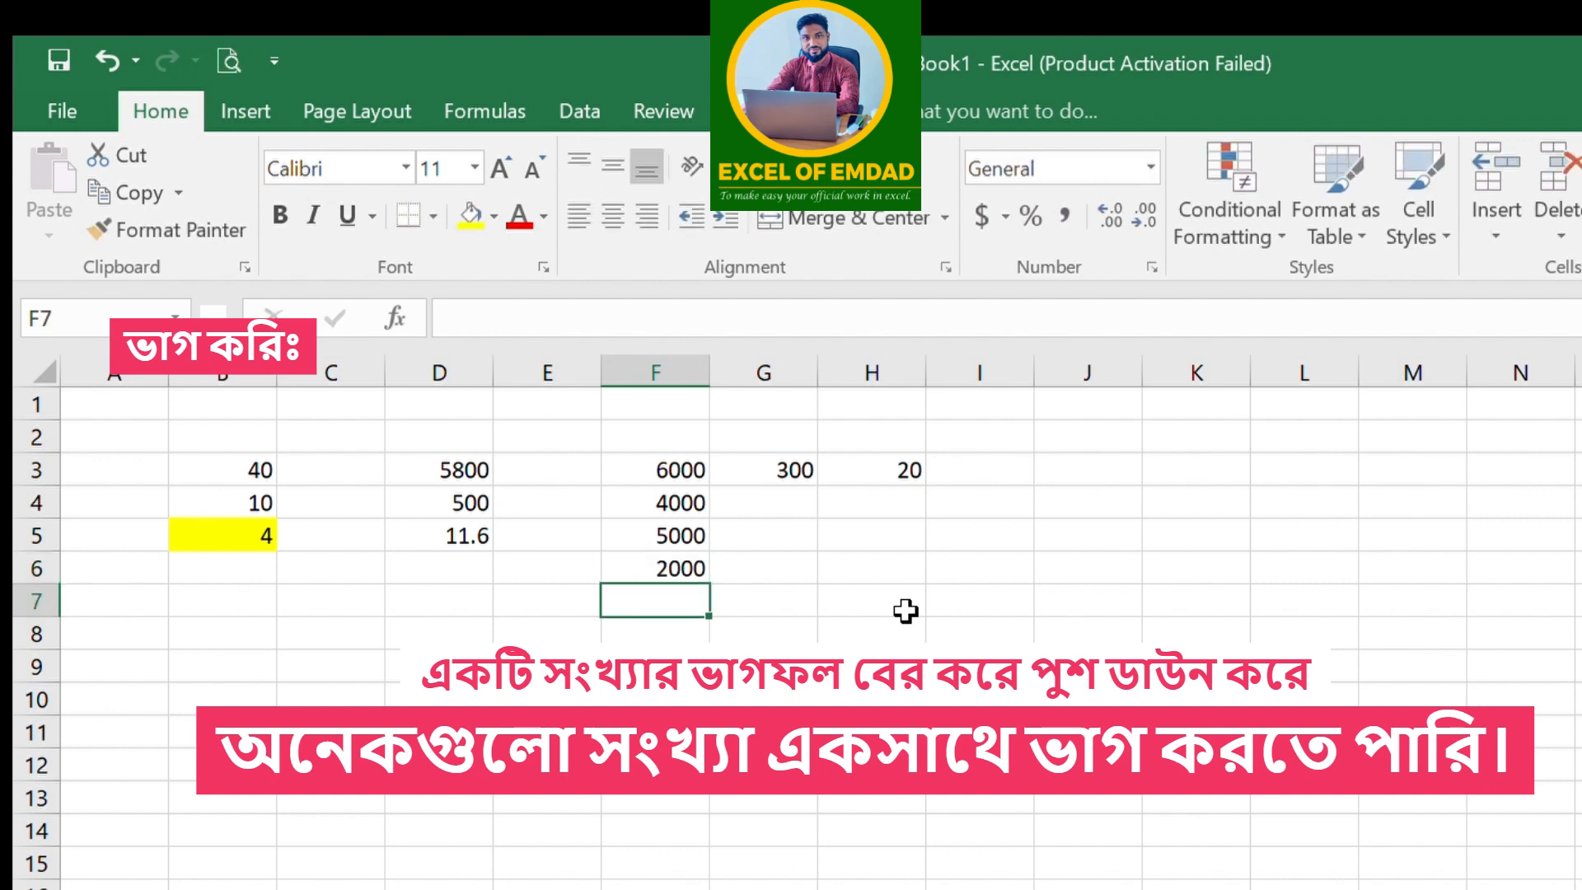
Enter the matching divisors in column G: 200 in G4, 240 in G5 and 405 in G6
{"action": "left_click", "coordinate": [773, 502]}
{"action": "type", "text": "200"}
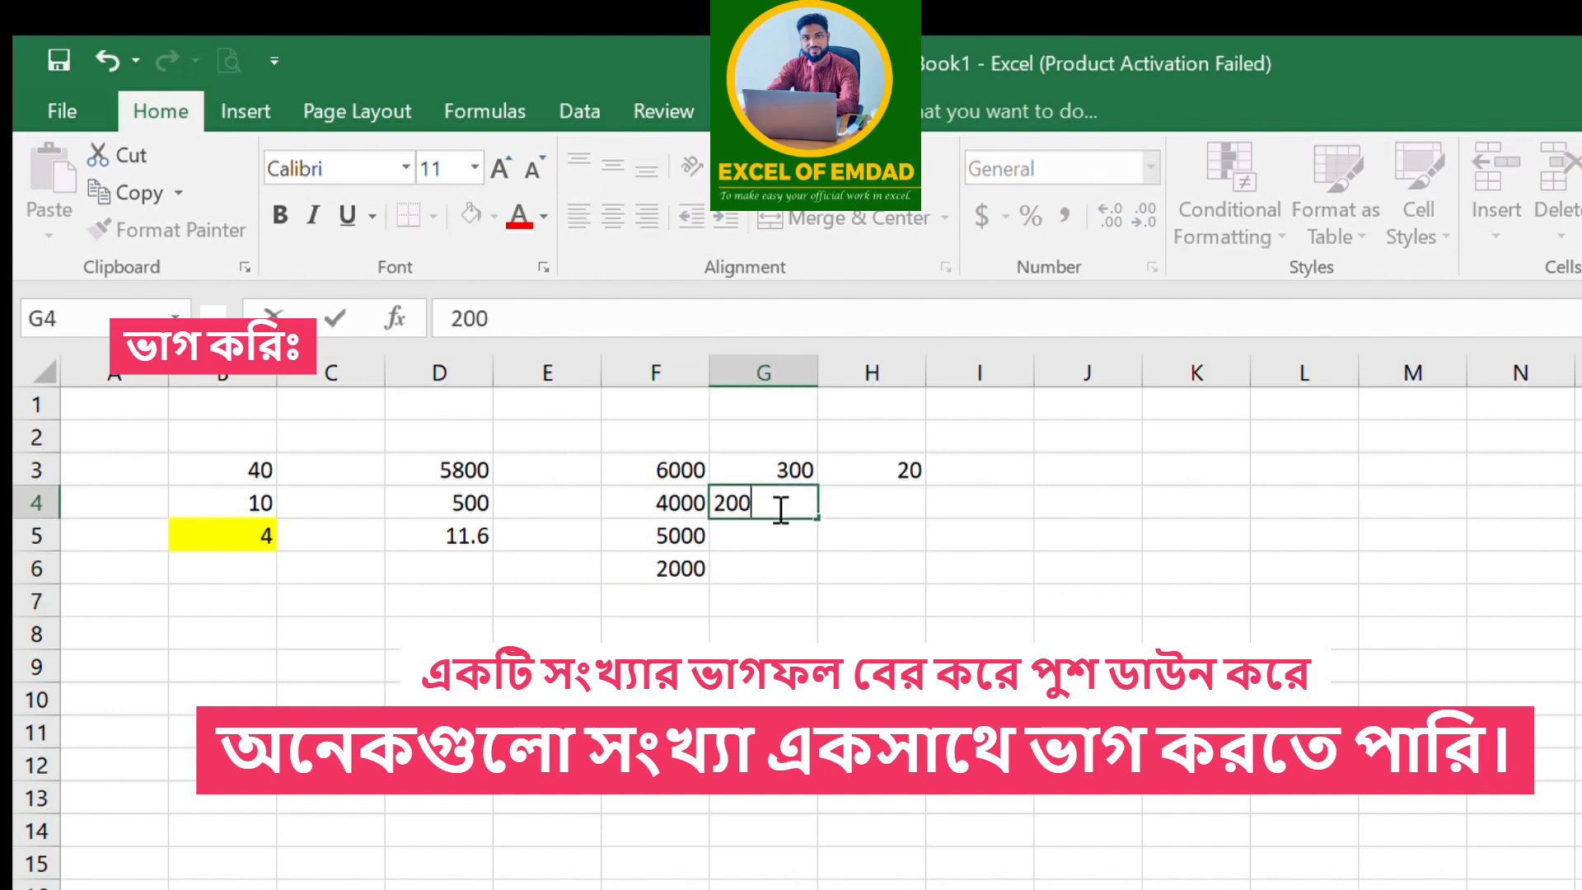
{"action": "key", "text": "Return"}
{"action": "type", "text": "240"}
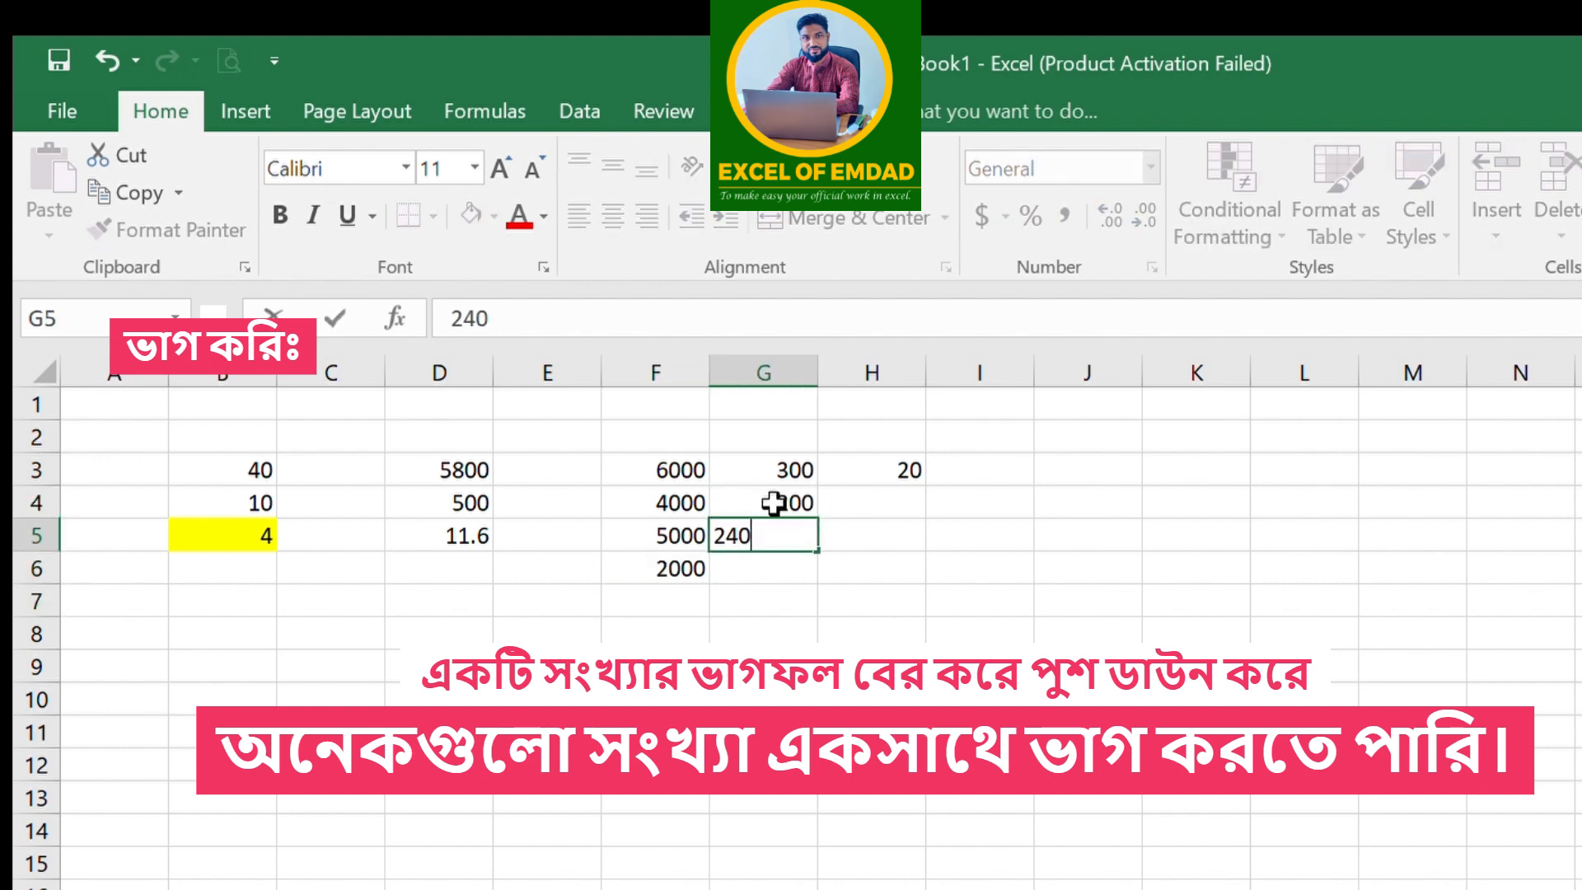
{"action": "key", "text": "Return"}
{"action": "type", "text": "40"}
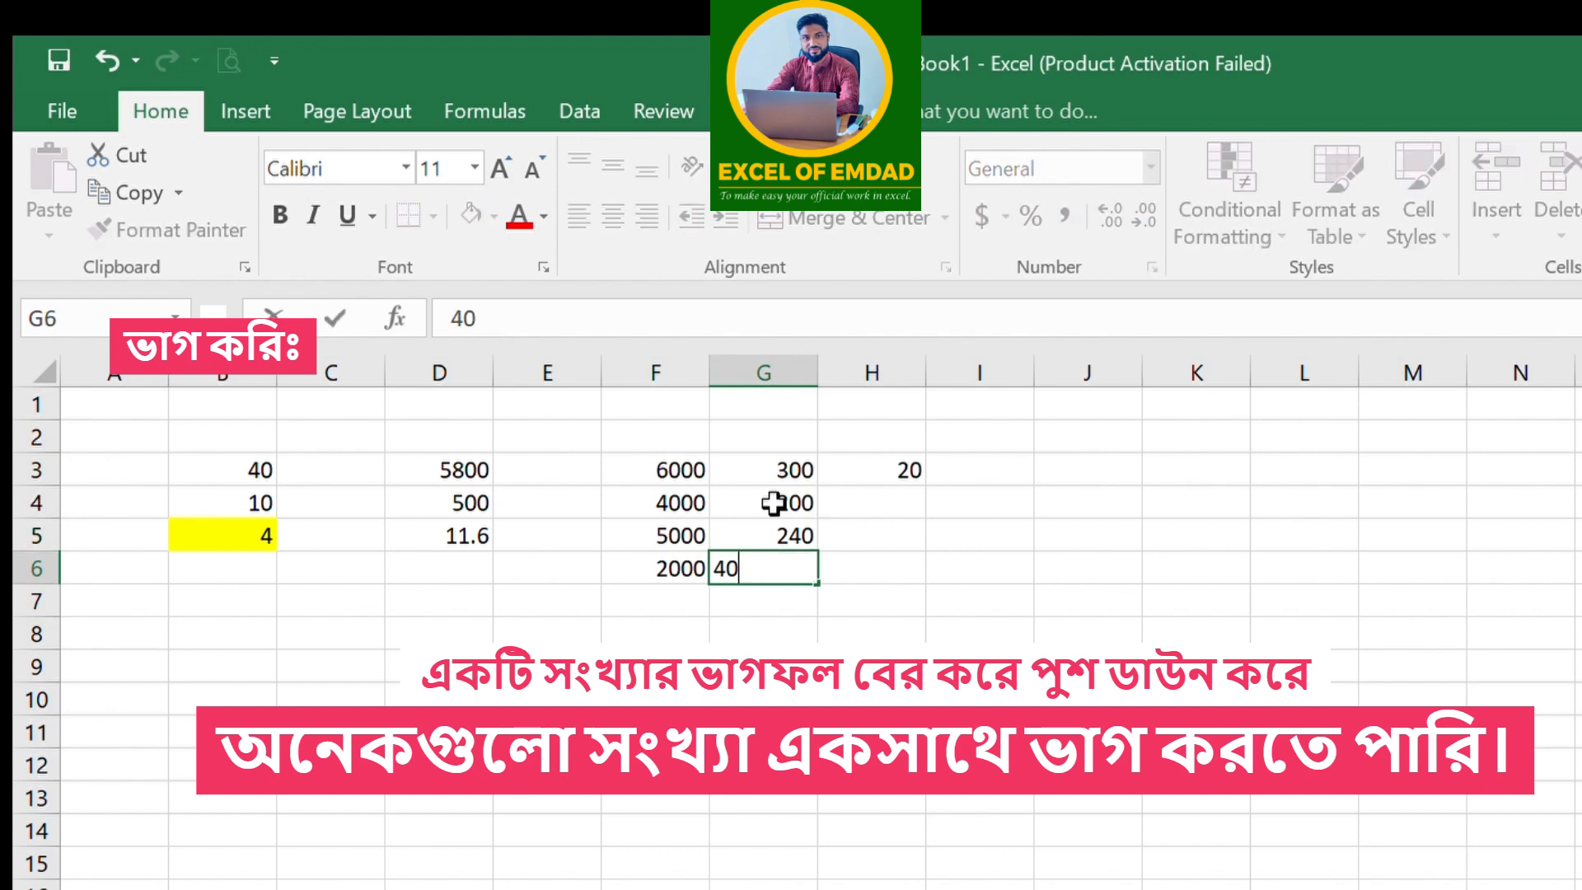
{"action": "type", "text": "5"}
{"action": "key", "text": "Return"}
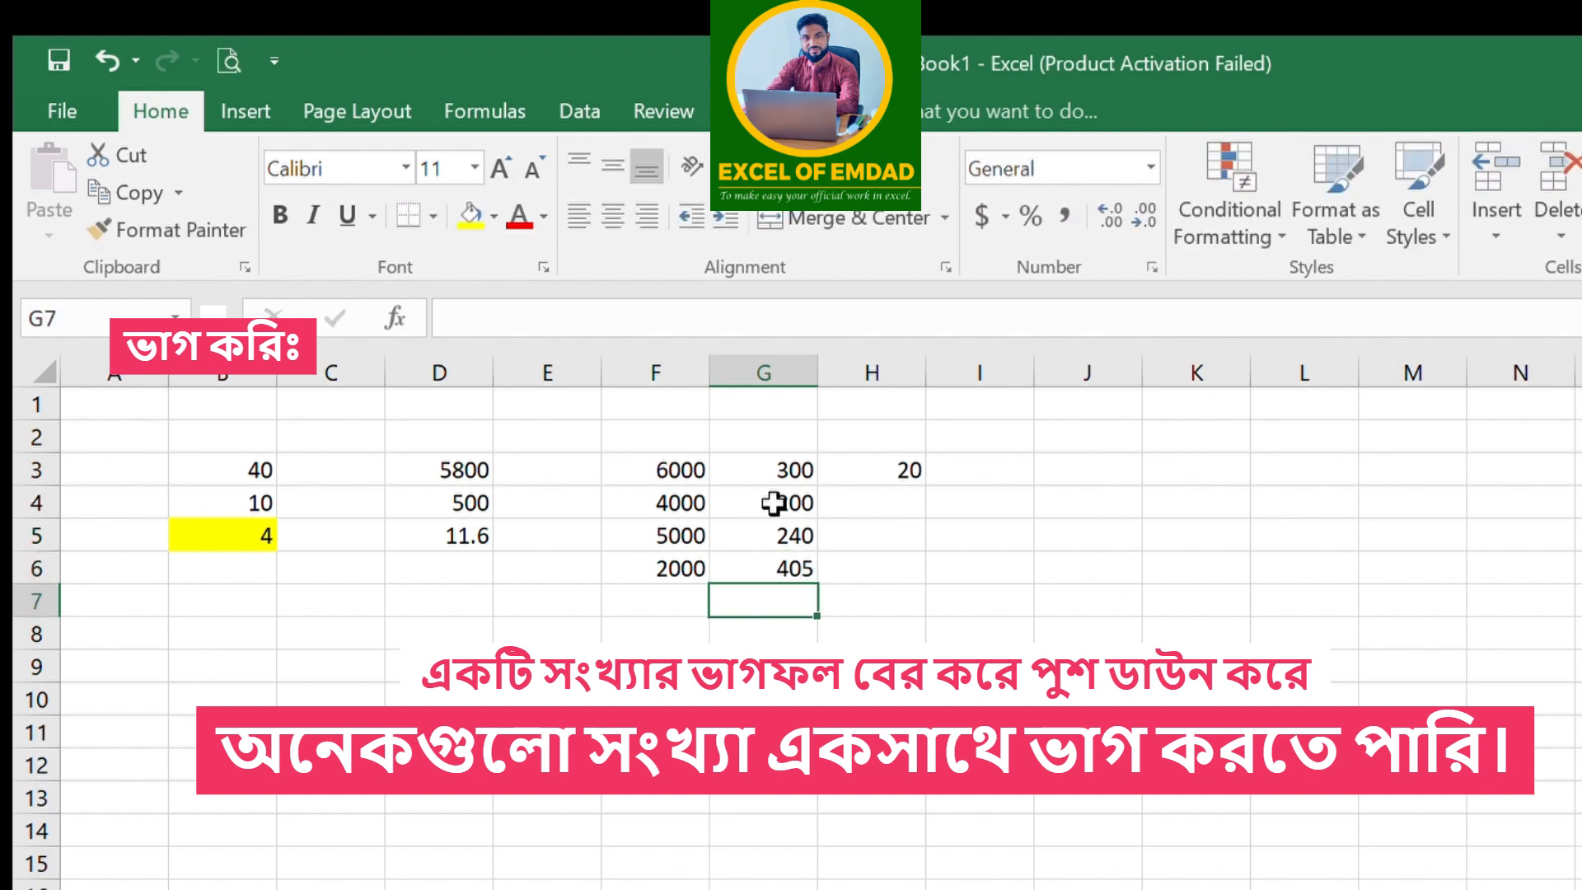
Fill the division formula from H3 down through H7, and clear the surplus formula in H7
{"action": "left_click", "coordinate": [882, 459]}
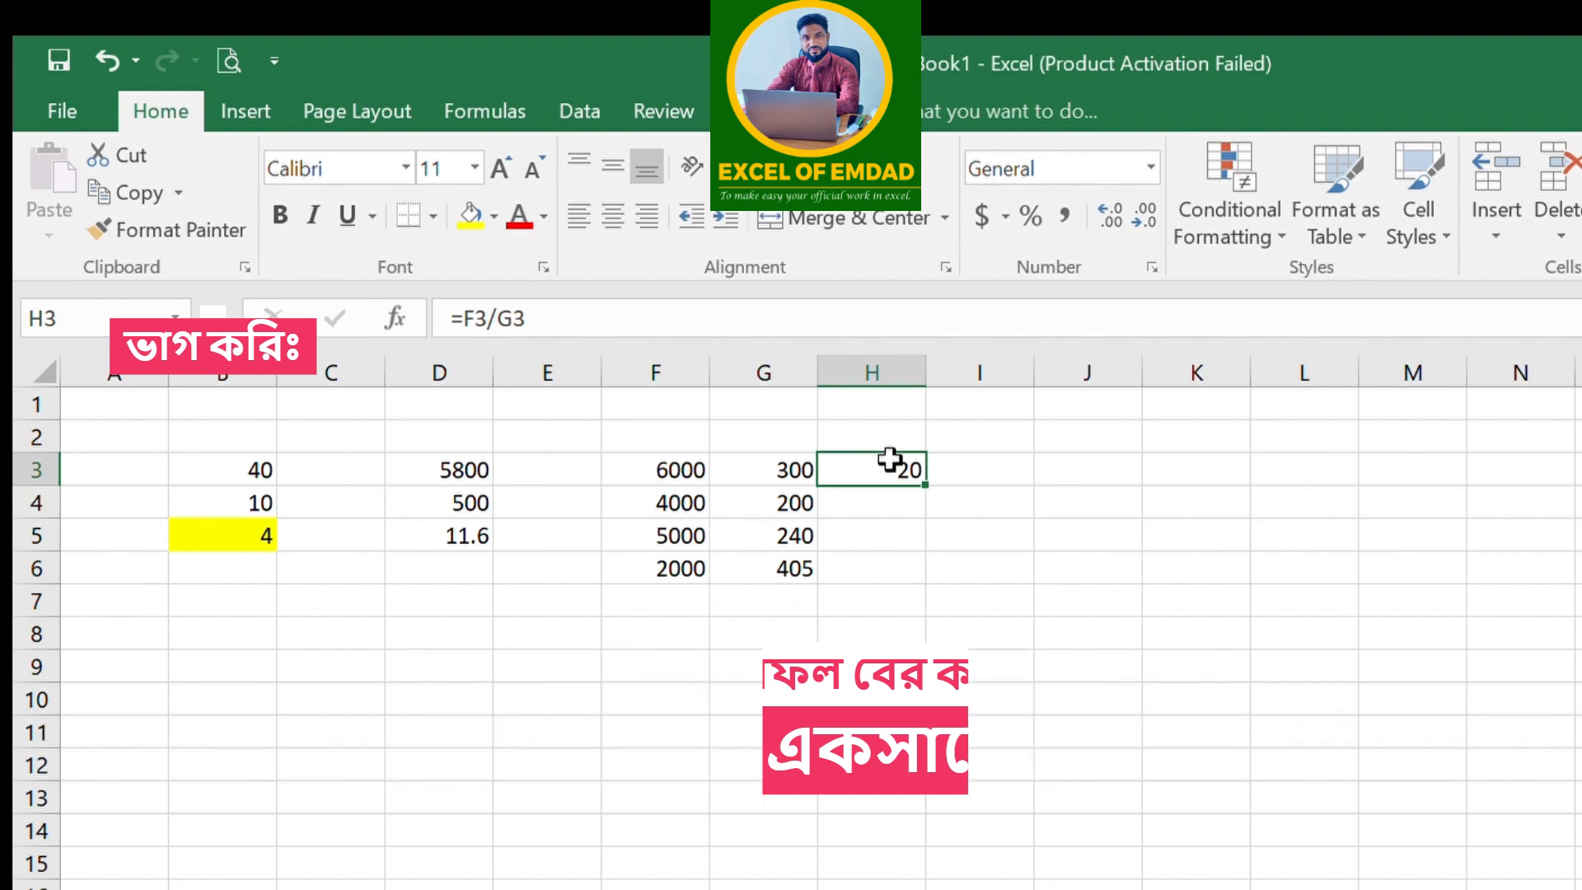
{"action": "double_click", "coordinate": [889, 463]}
{"action": "key", "text": "Return"}
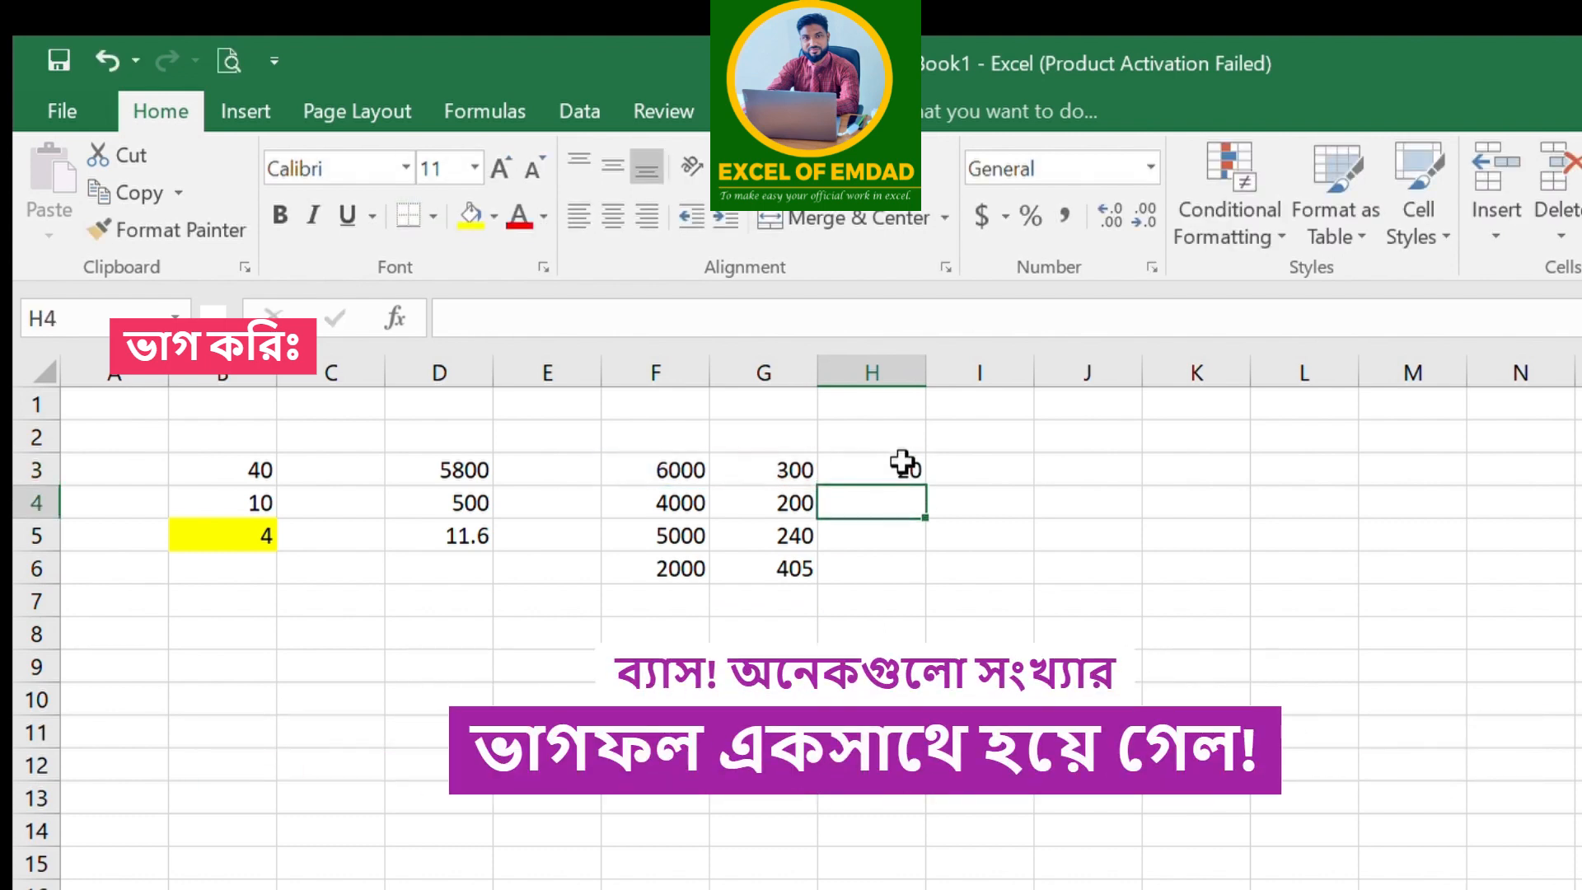
{"action": "left_click", "coordinate": [906, 466]}
{"action": "left_click_drag", "start_coordinate": [925, 491], "coordinate": [950, 607]}
{"action": "left_click", "coordinate": [878, 600]}
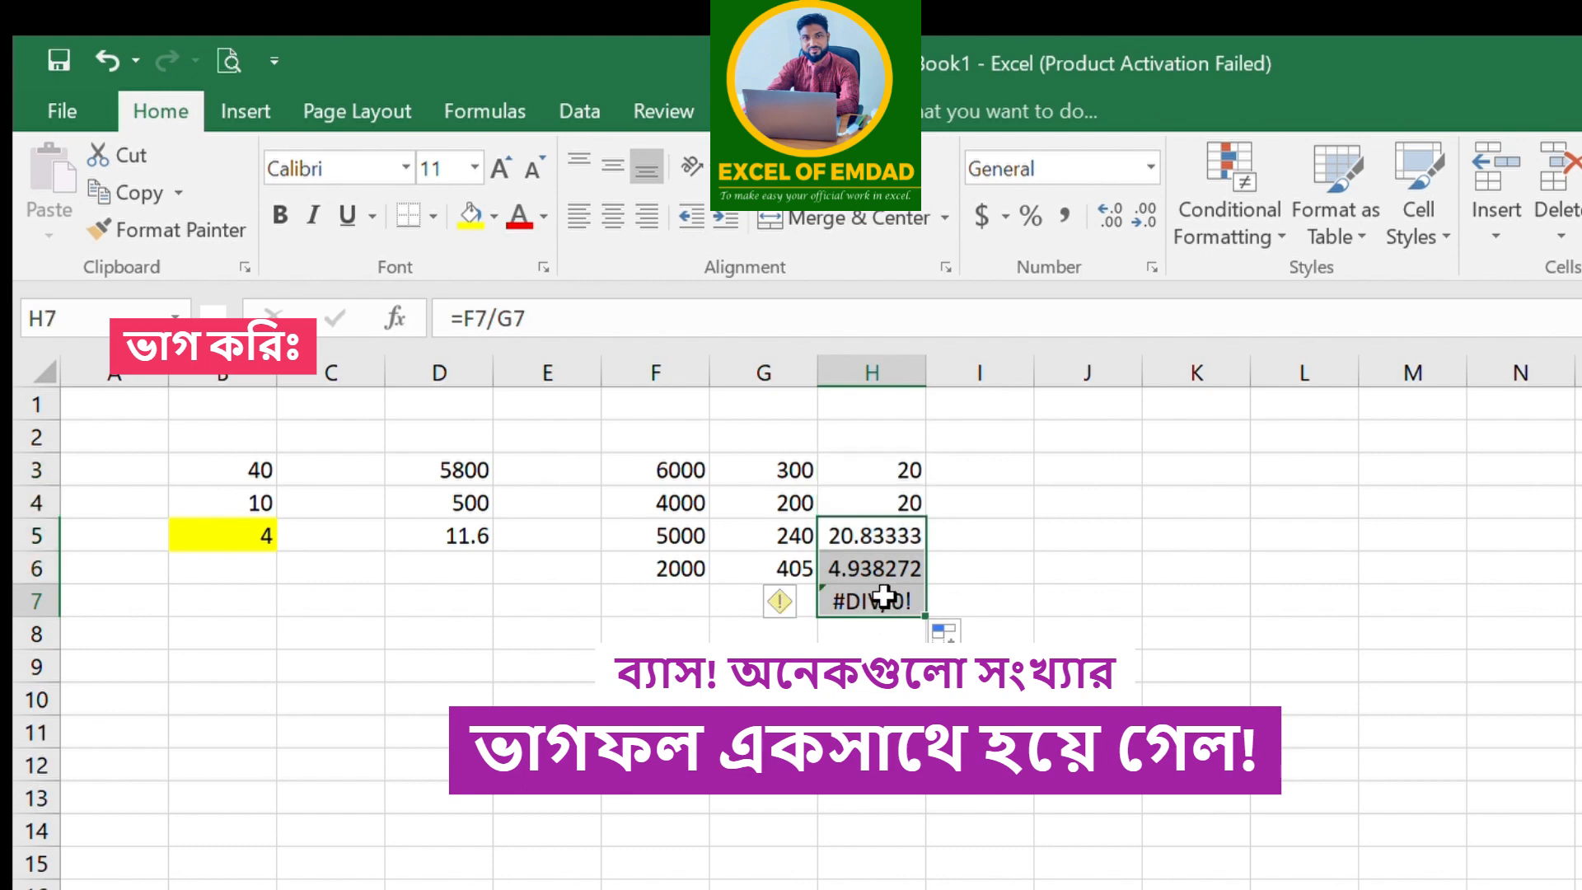
{"action": "key", "text": "Delete"}
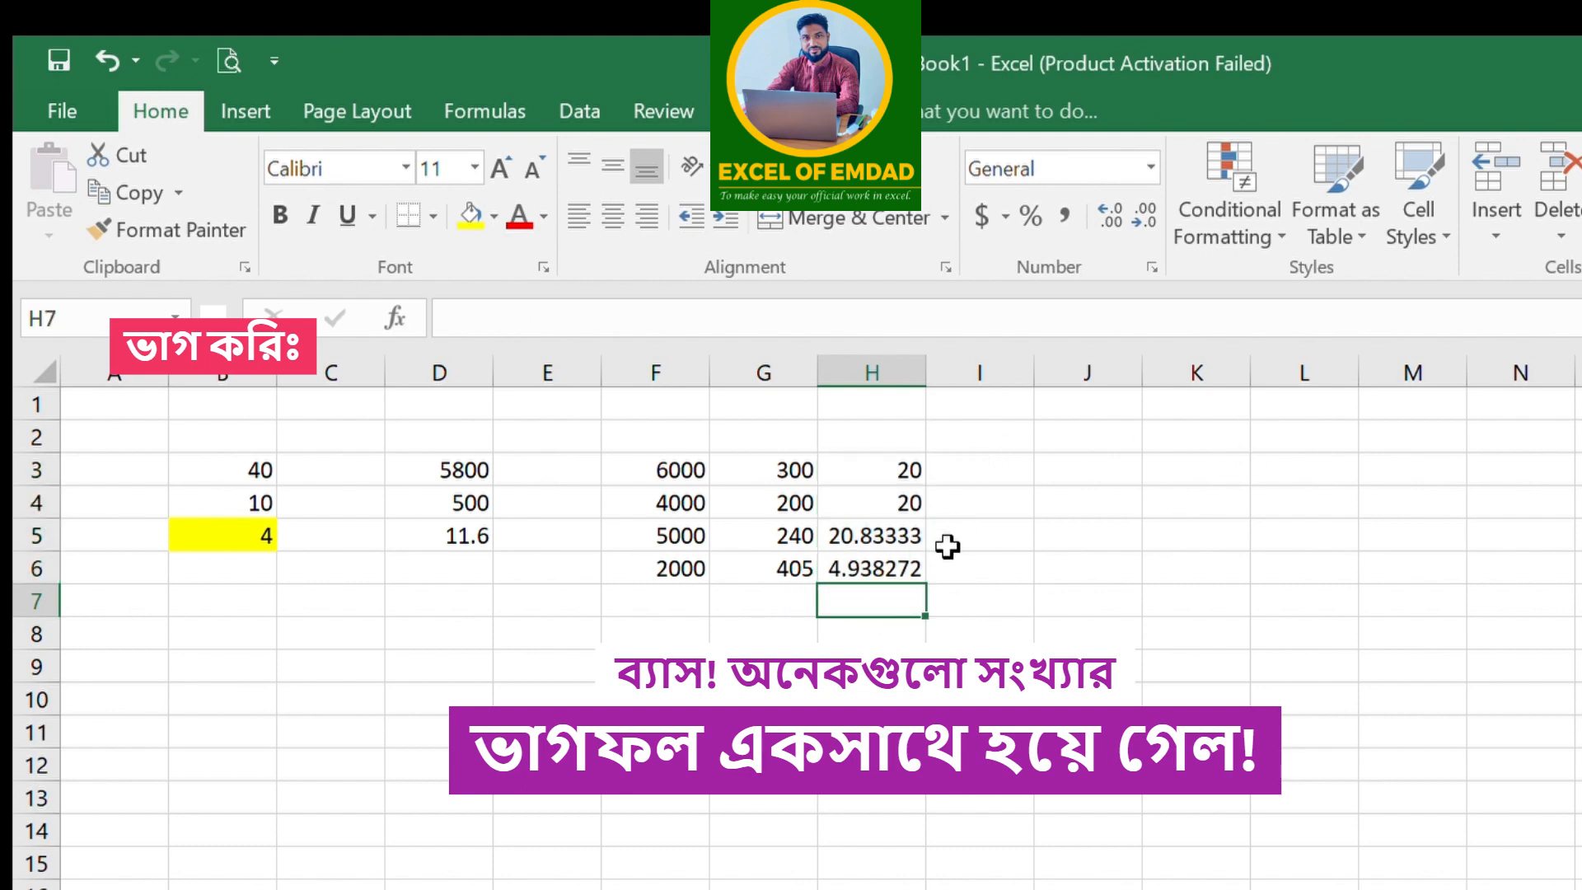
{"action": "left_click", "coordinate": [909, 540]}
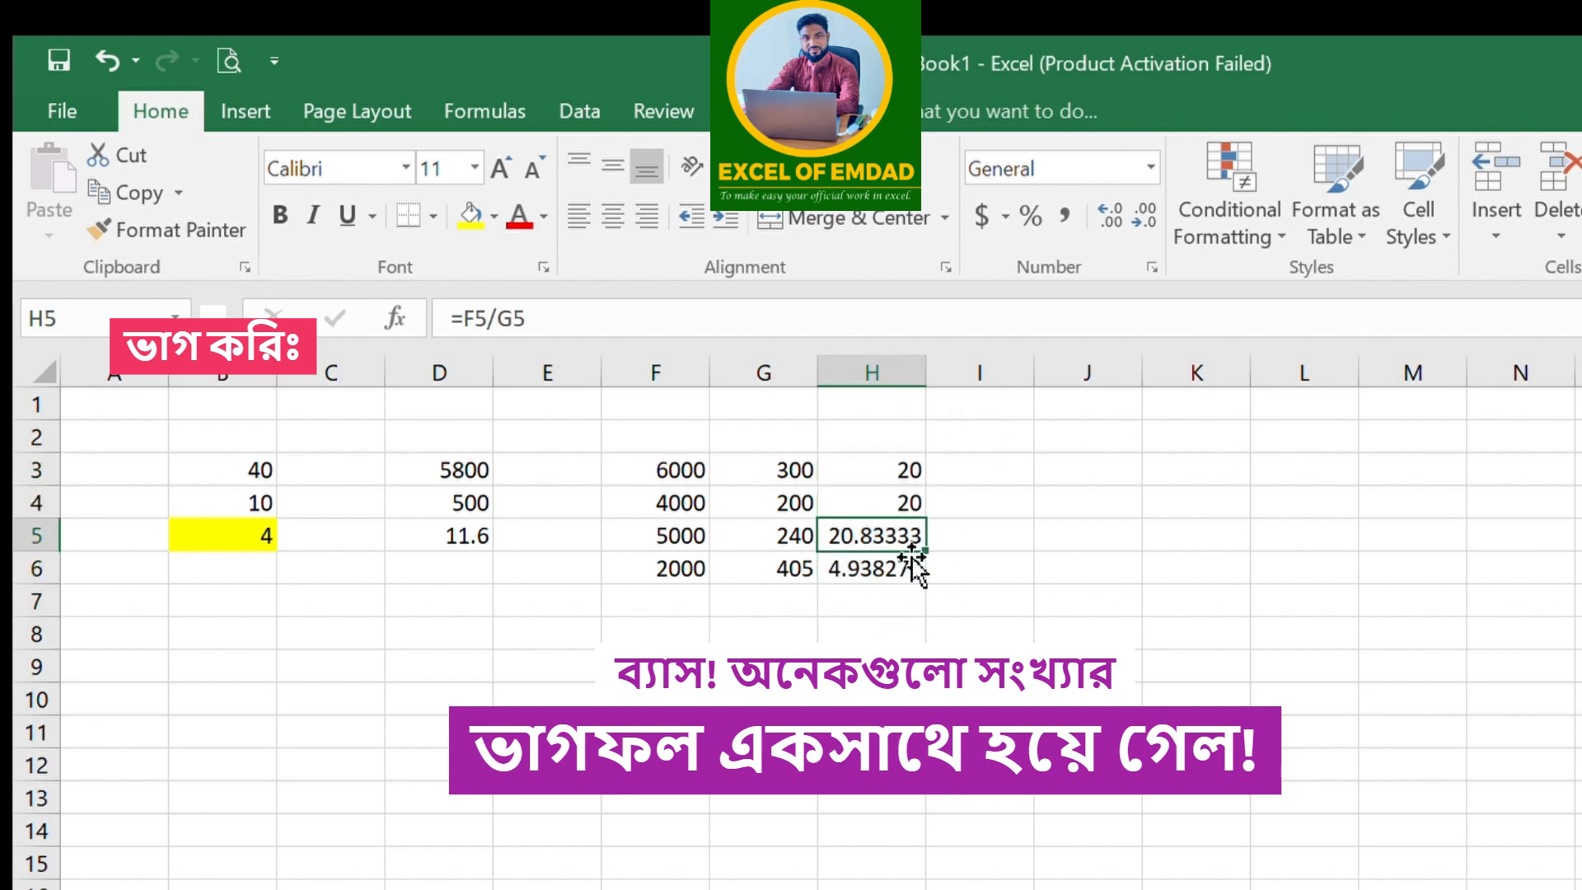